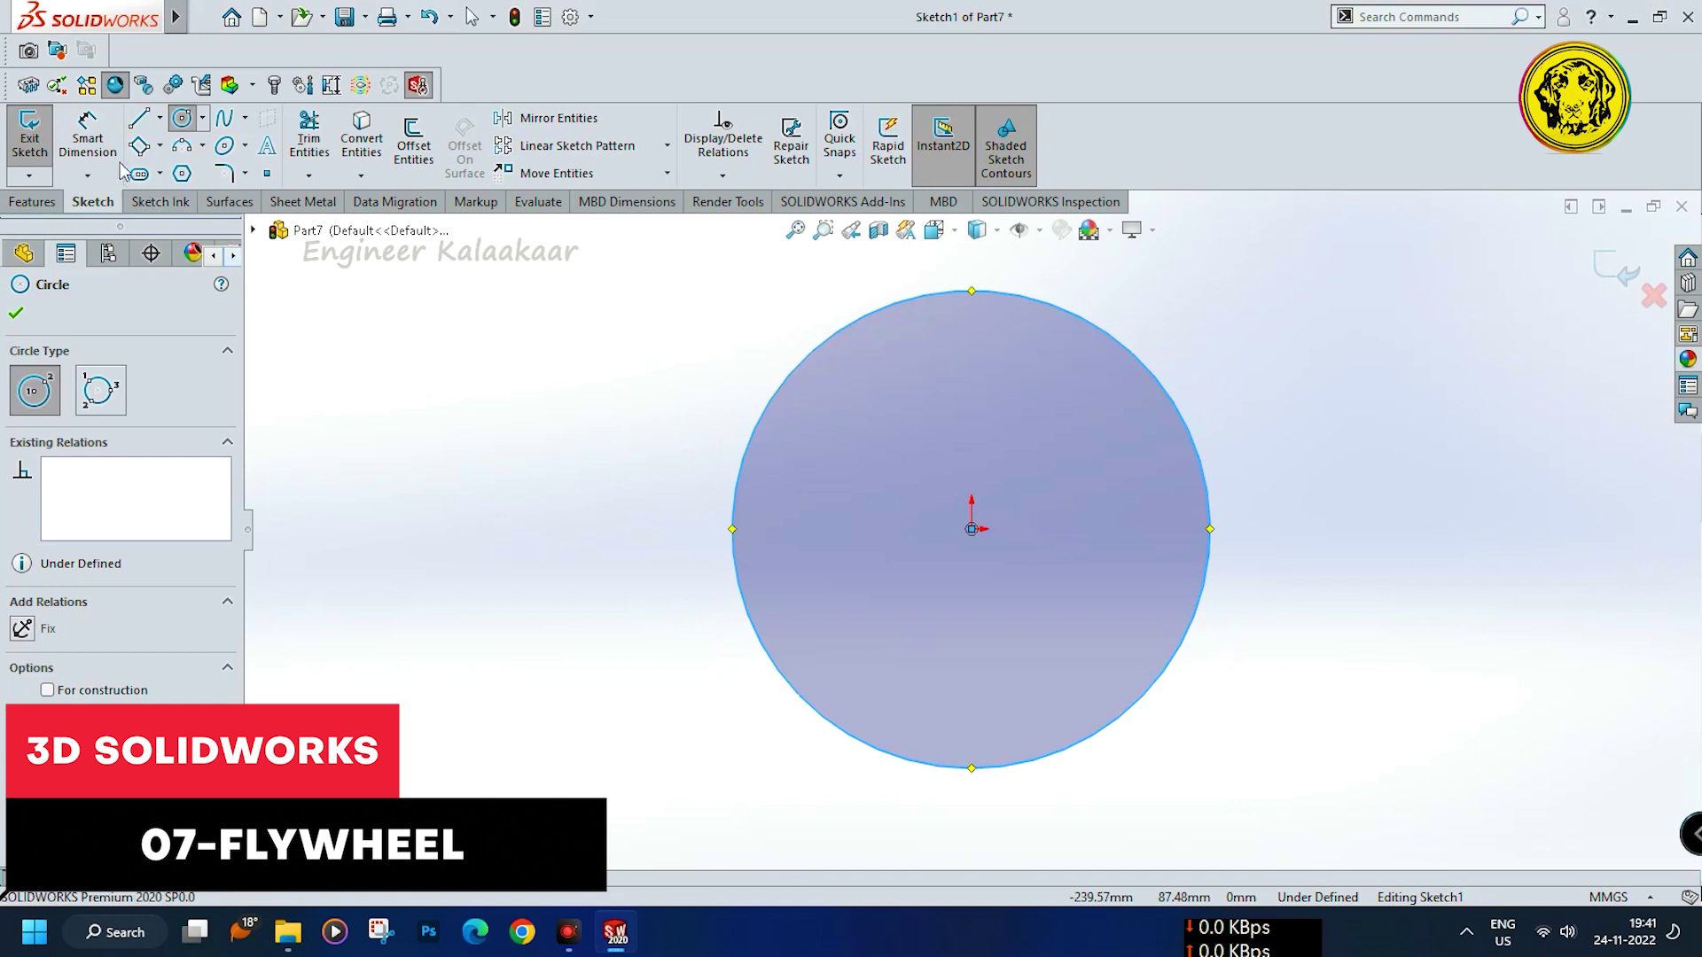
Dimension the diameter of the sketched circle centred on the origin to 100 mm
{"action": "left_click", "coordinate": [1083, 747]}
{"action": "left_click", "coordinate": [1448, 675]}
{"action": "type", "text": "100"}
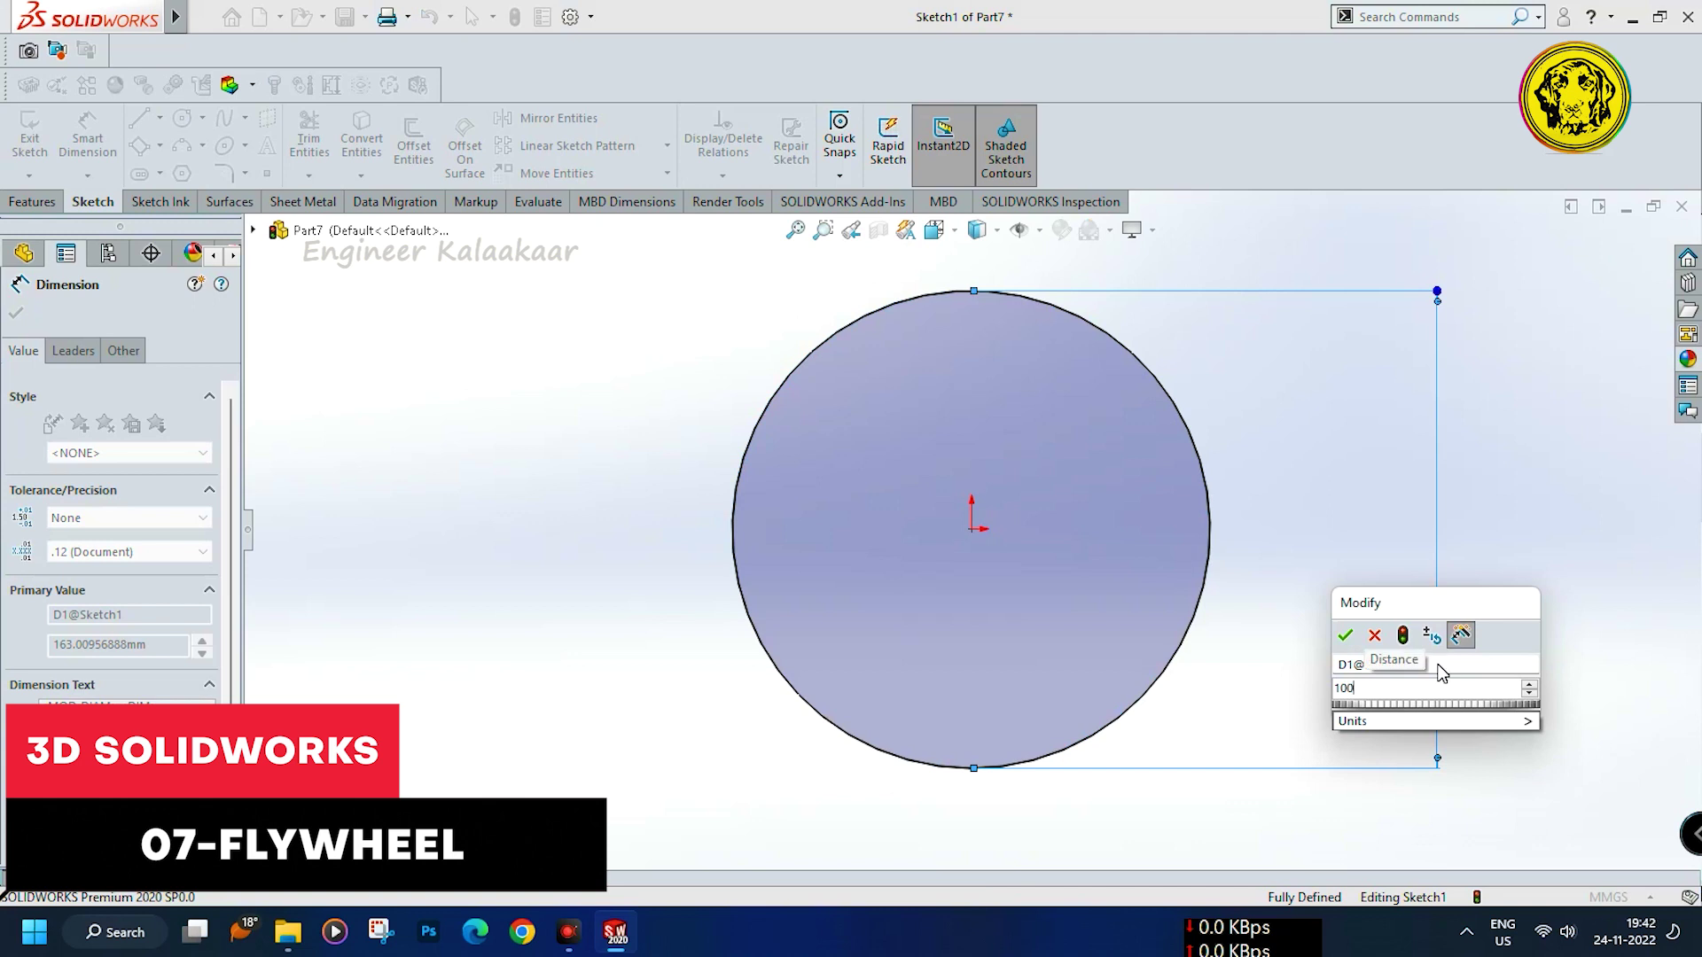
{"action": "key", "text": "Return"}
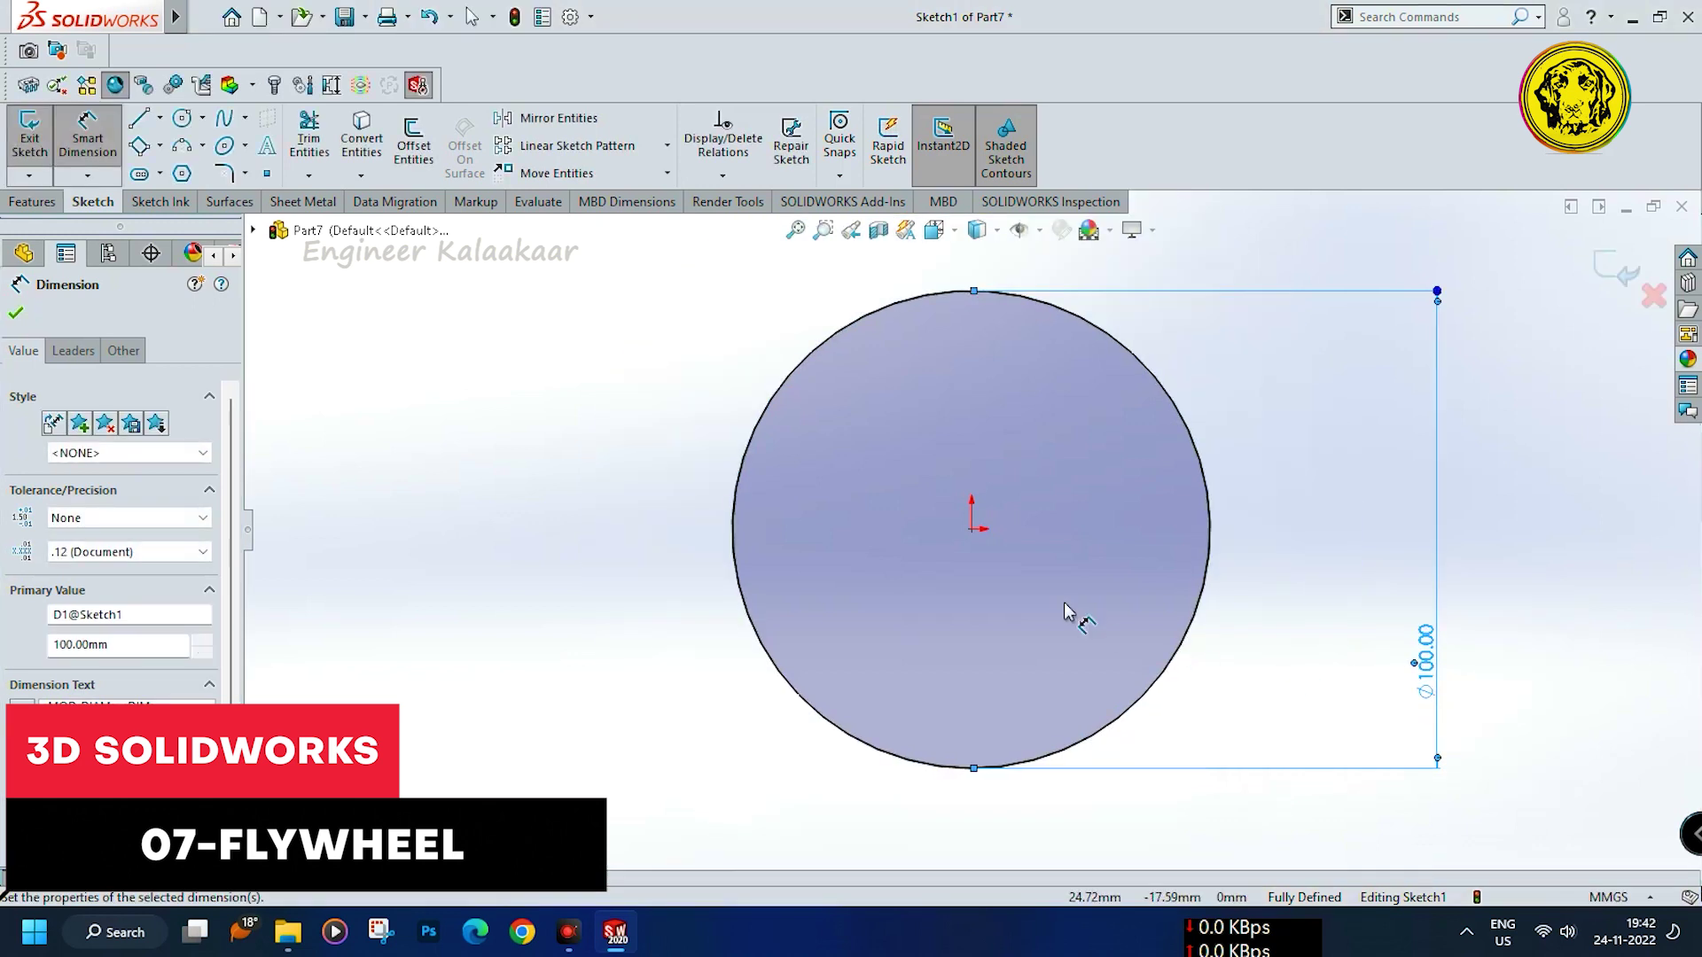
Extrude the circle into a solid disc with a Mid Plane end condition and a depth of 25 mm
{"action": "left_click", "coordinate": [33, 202]}
{"action": "left_click", "coordinate": [55, 164]}
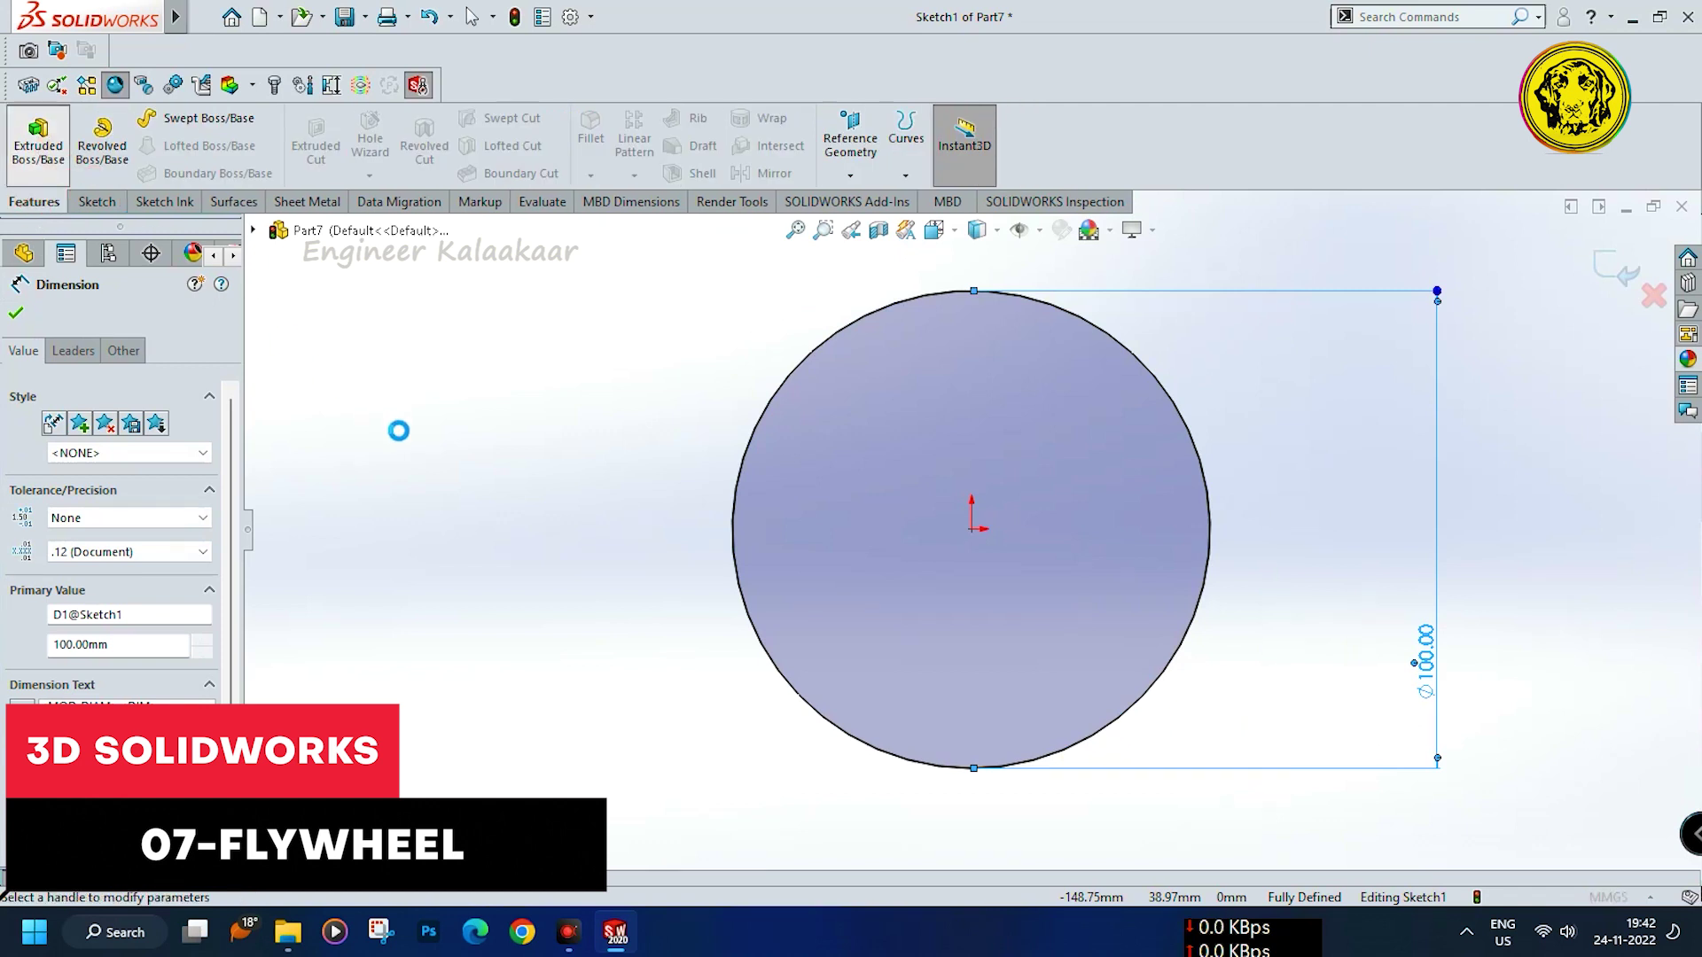
{"action": "left_click", "coordinate": [159, 442]}
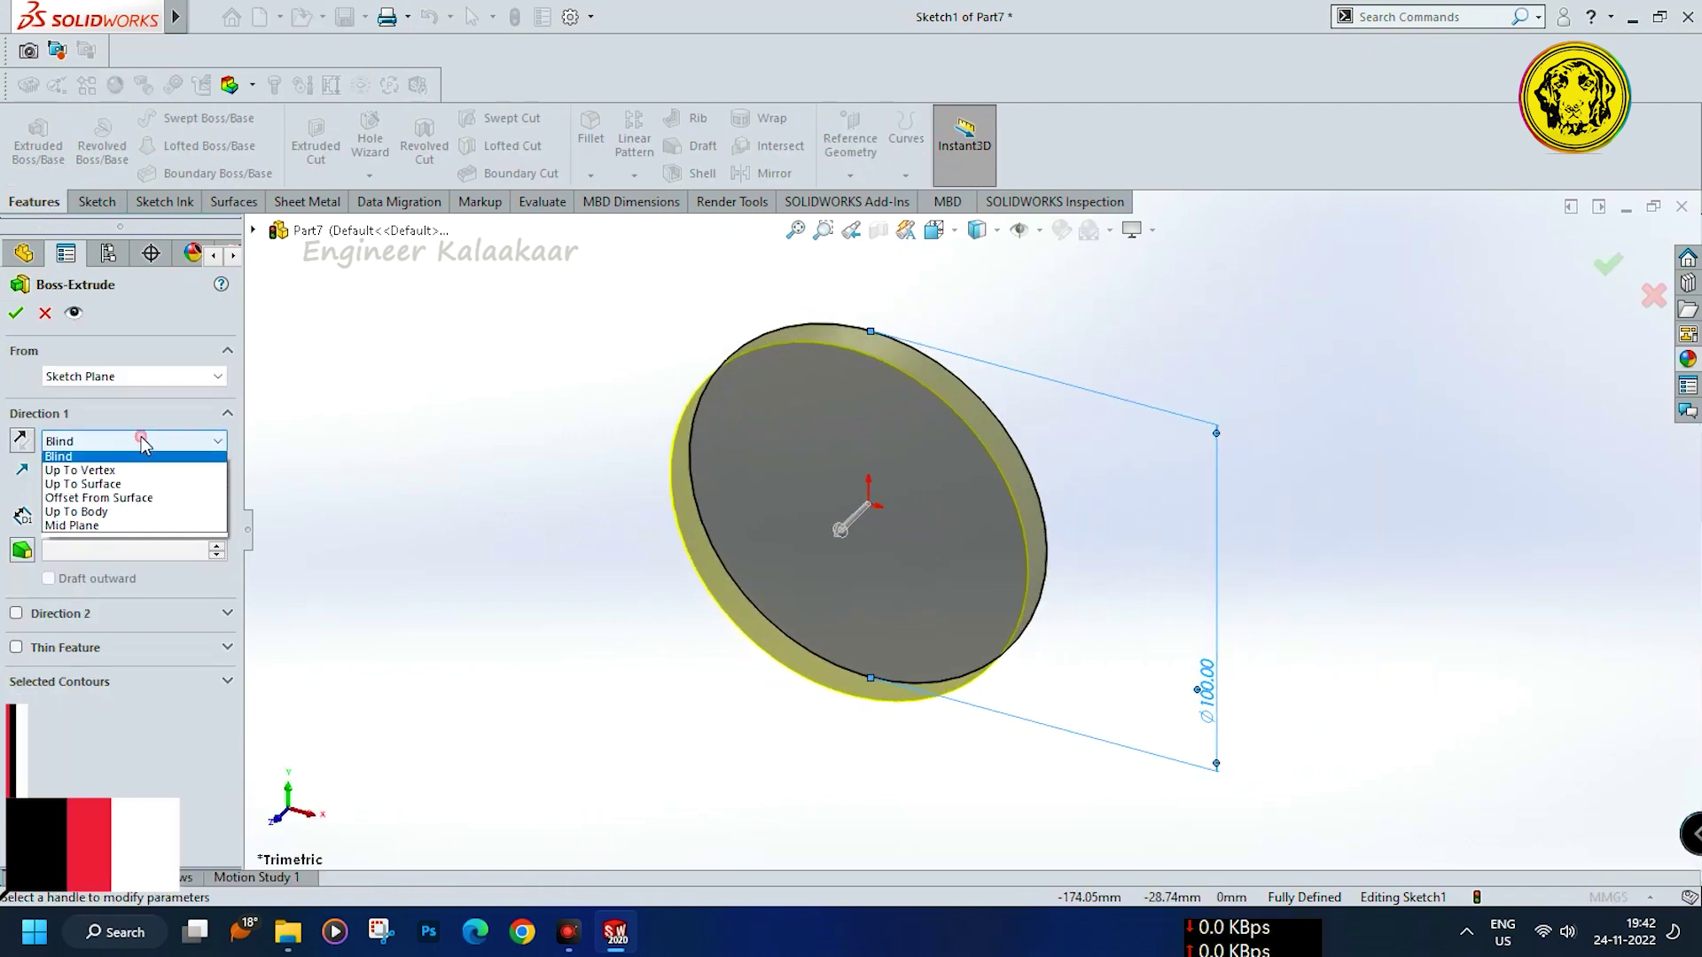
{"action": "left_click", "coordinate": [128, 526]}
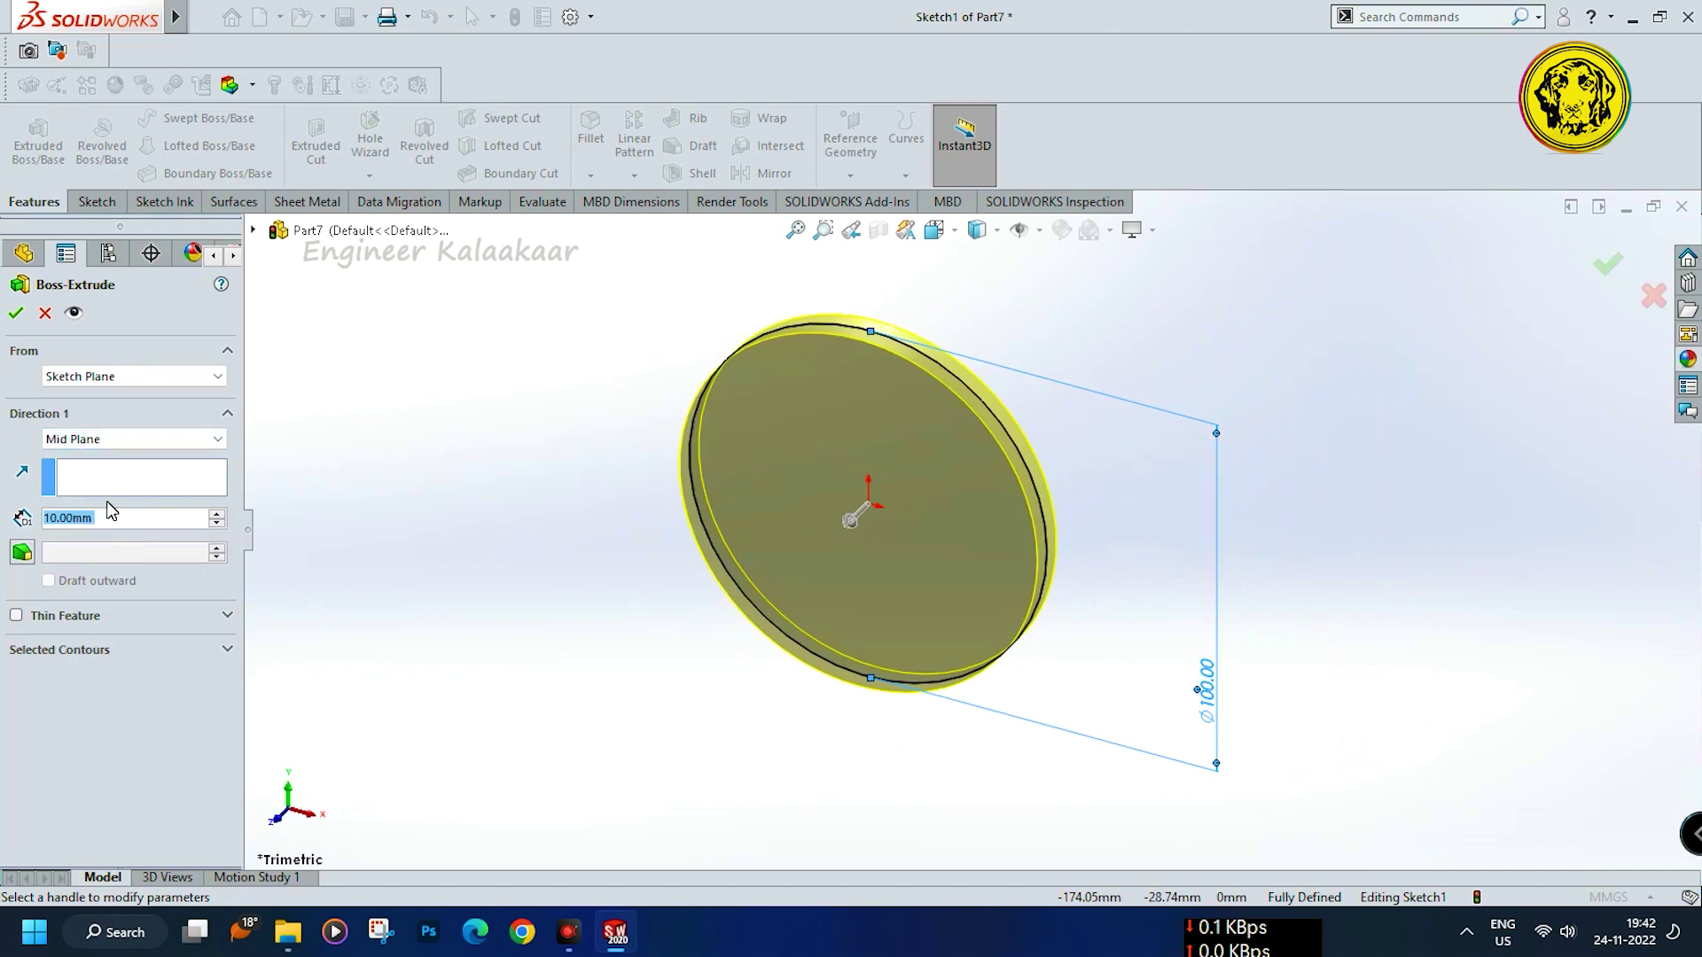
{"action": "type", "text": "25"}
{"action": "key", "text": "BackSpace"}
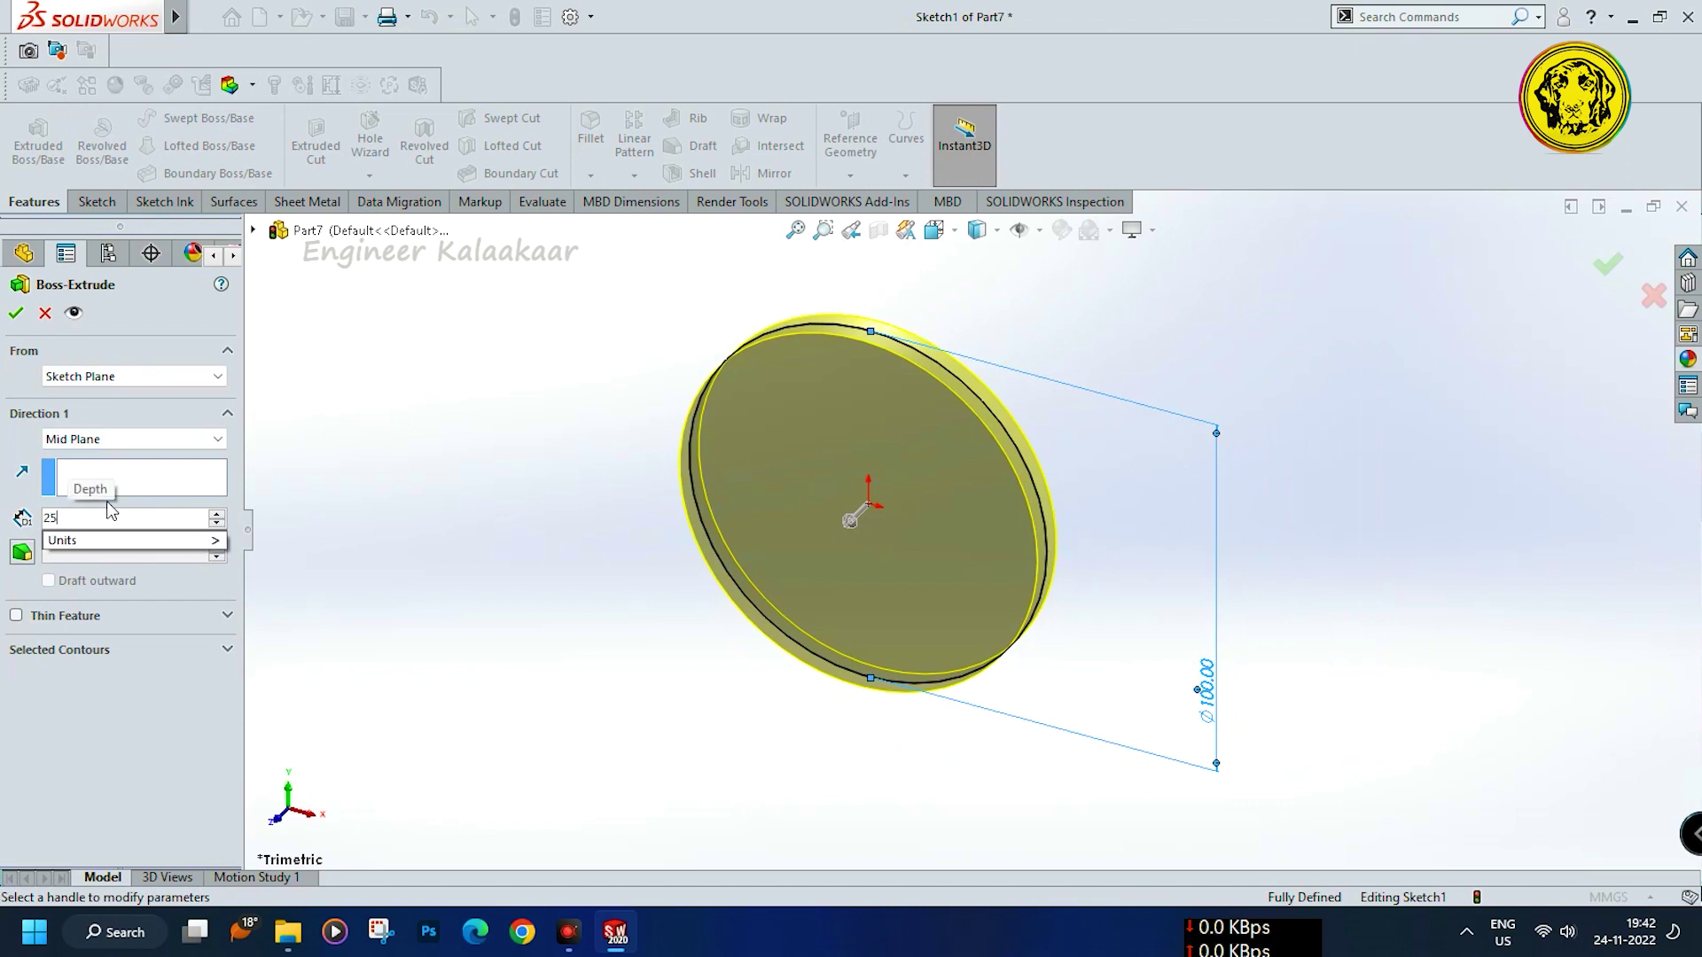
{"action": "left_click", "coordinate": [14, 319]}
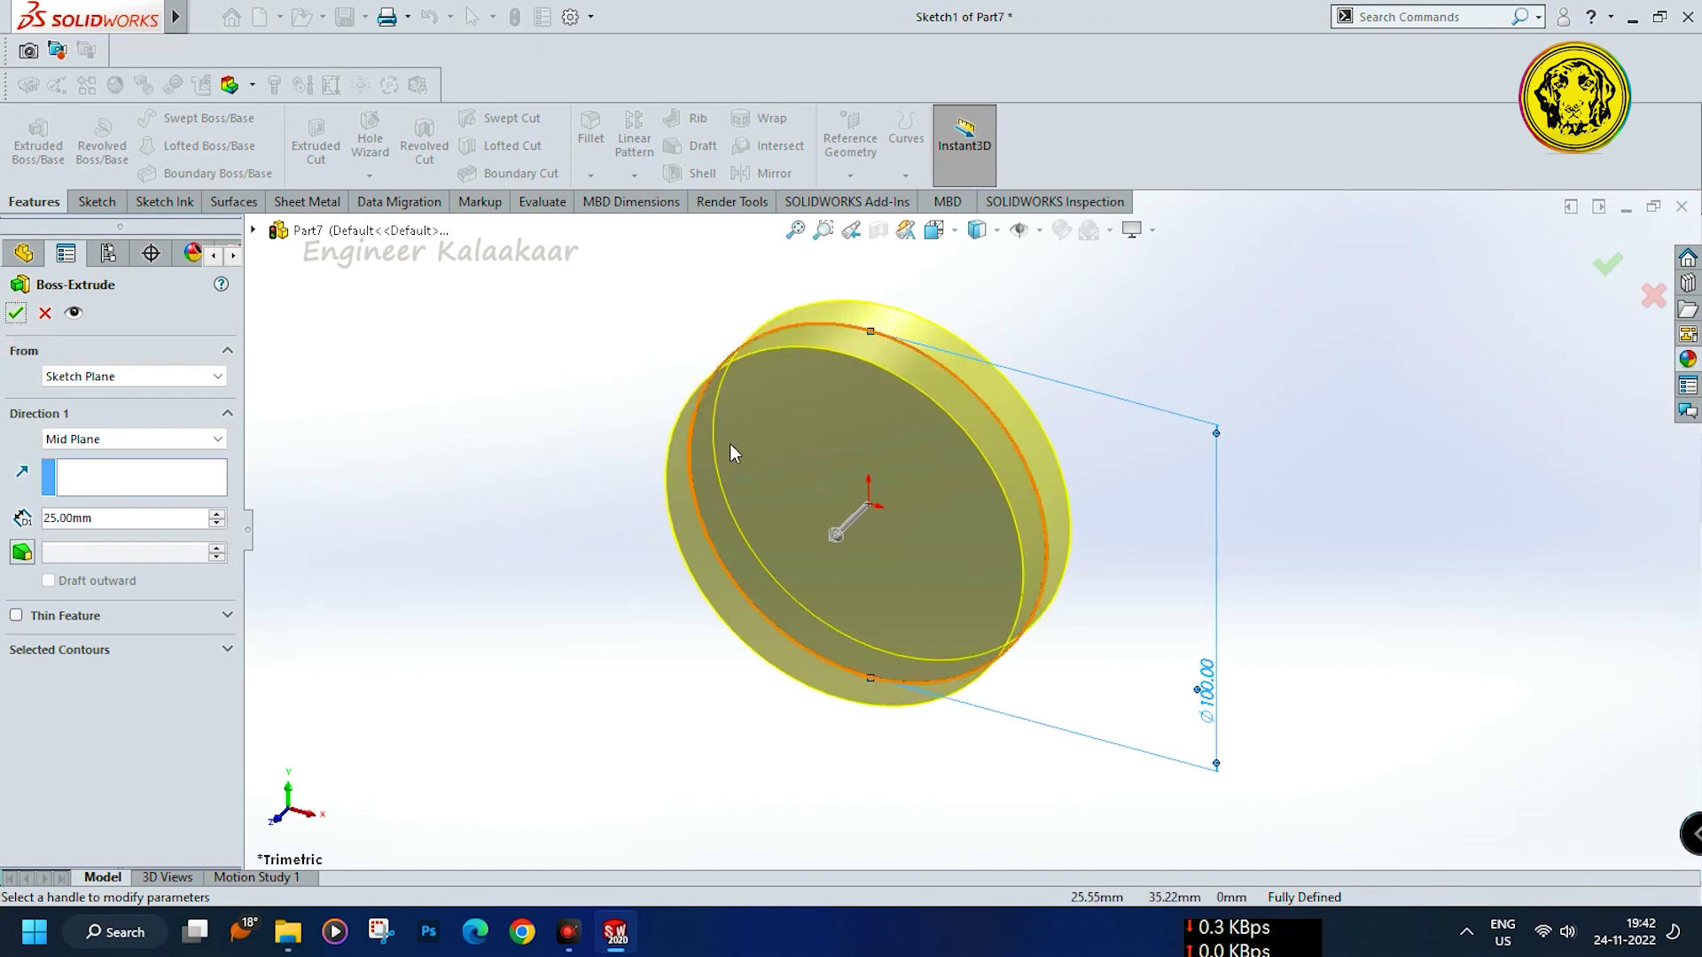
{"action": "left_click", "coordinate": [16, 315]}
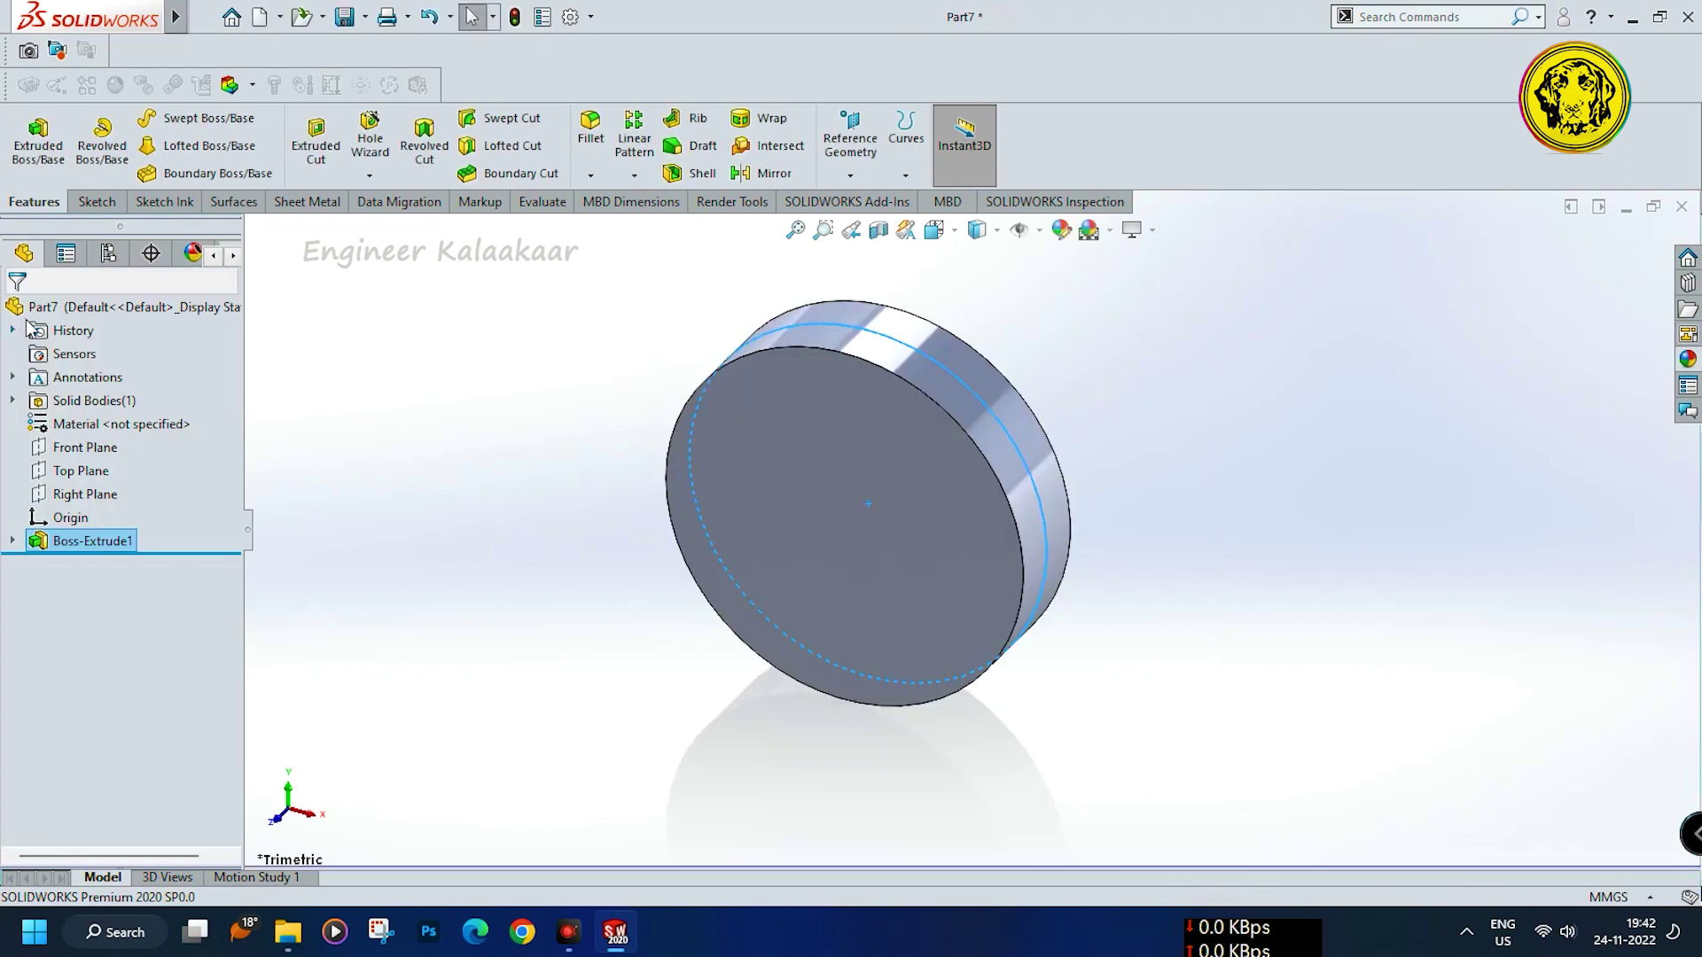
Start a sketch on the disc's front face and draw a circle about 67 mm in diameter centred on the origin
{"action": "middle_click_drag", "start_coordinate": [578, 603], "coordinate": [647, 600]}
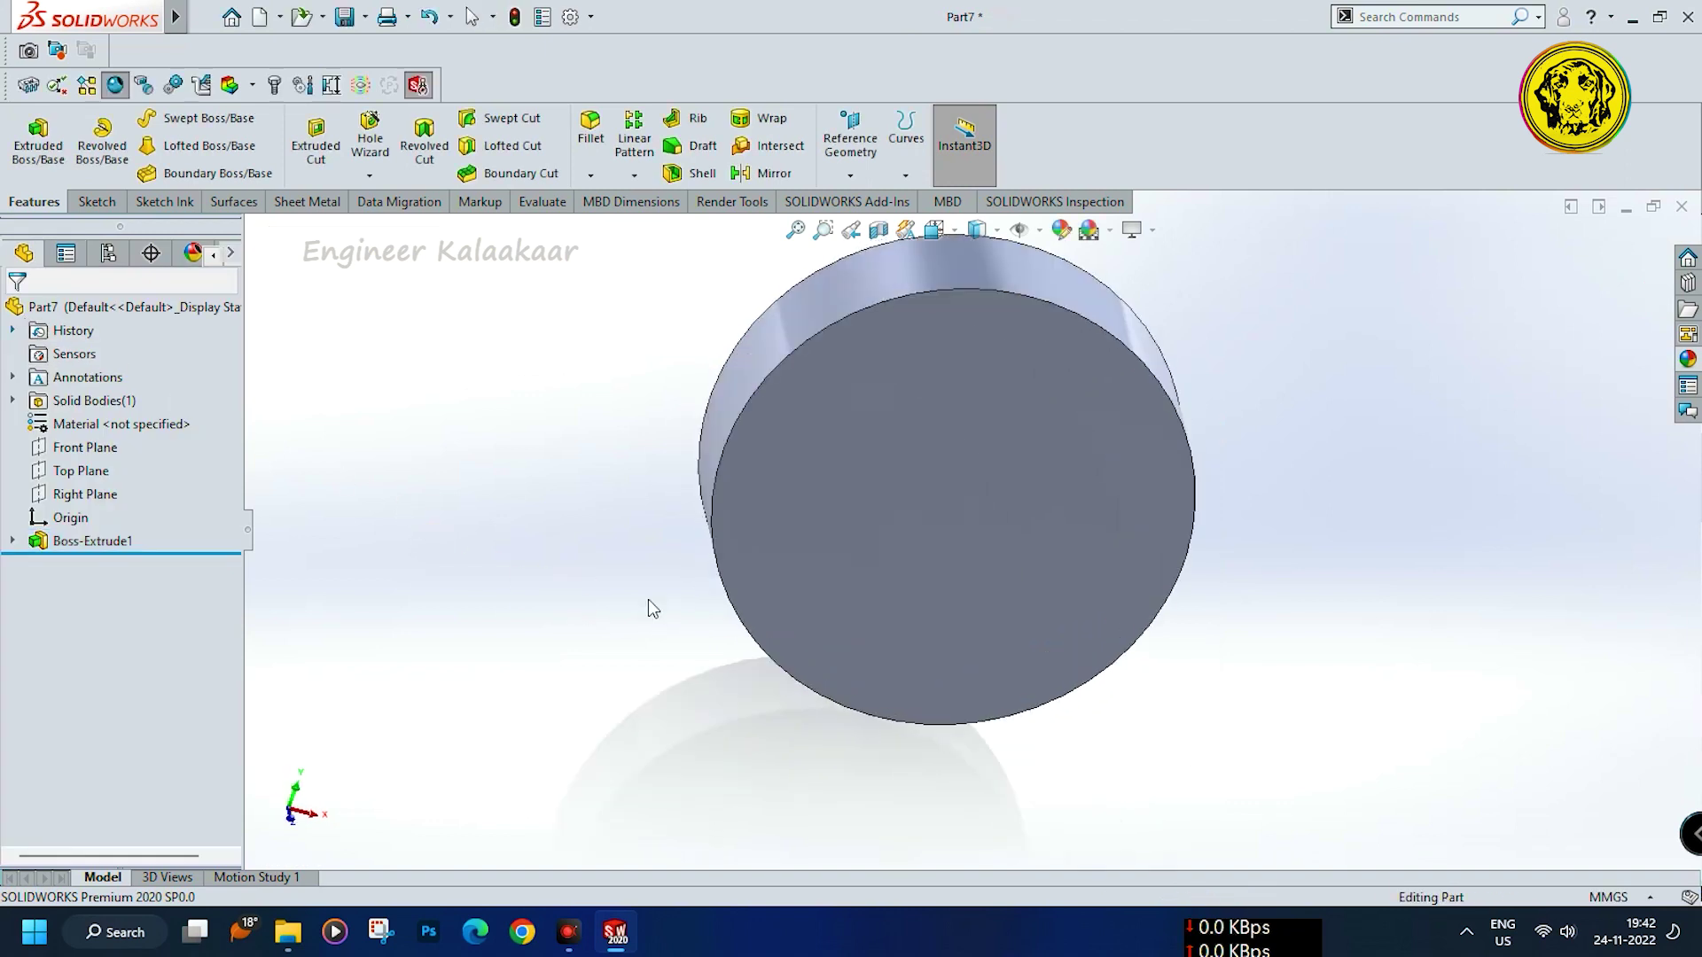
{"action": "left_click", "coordinate": [856, 612]}
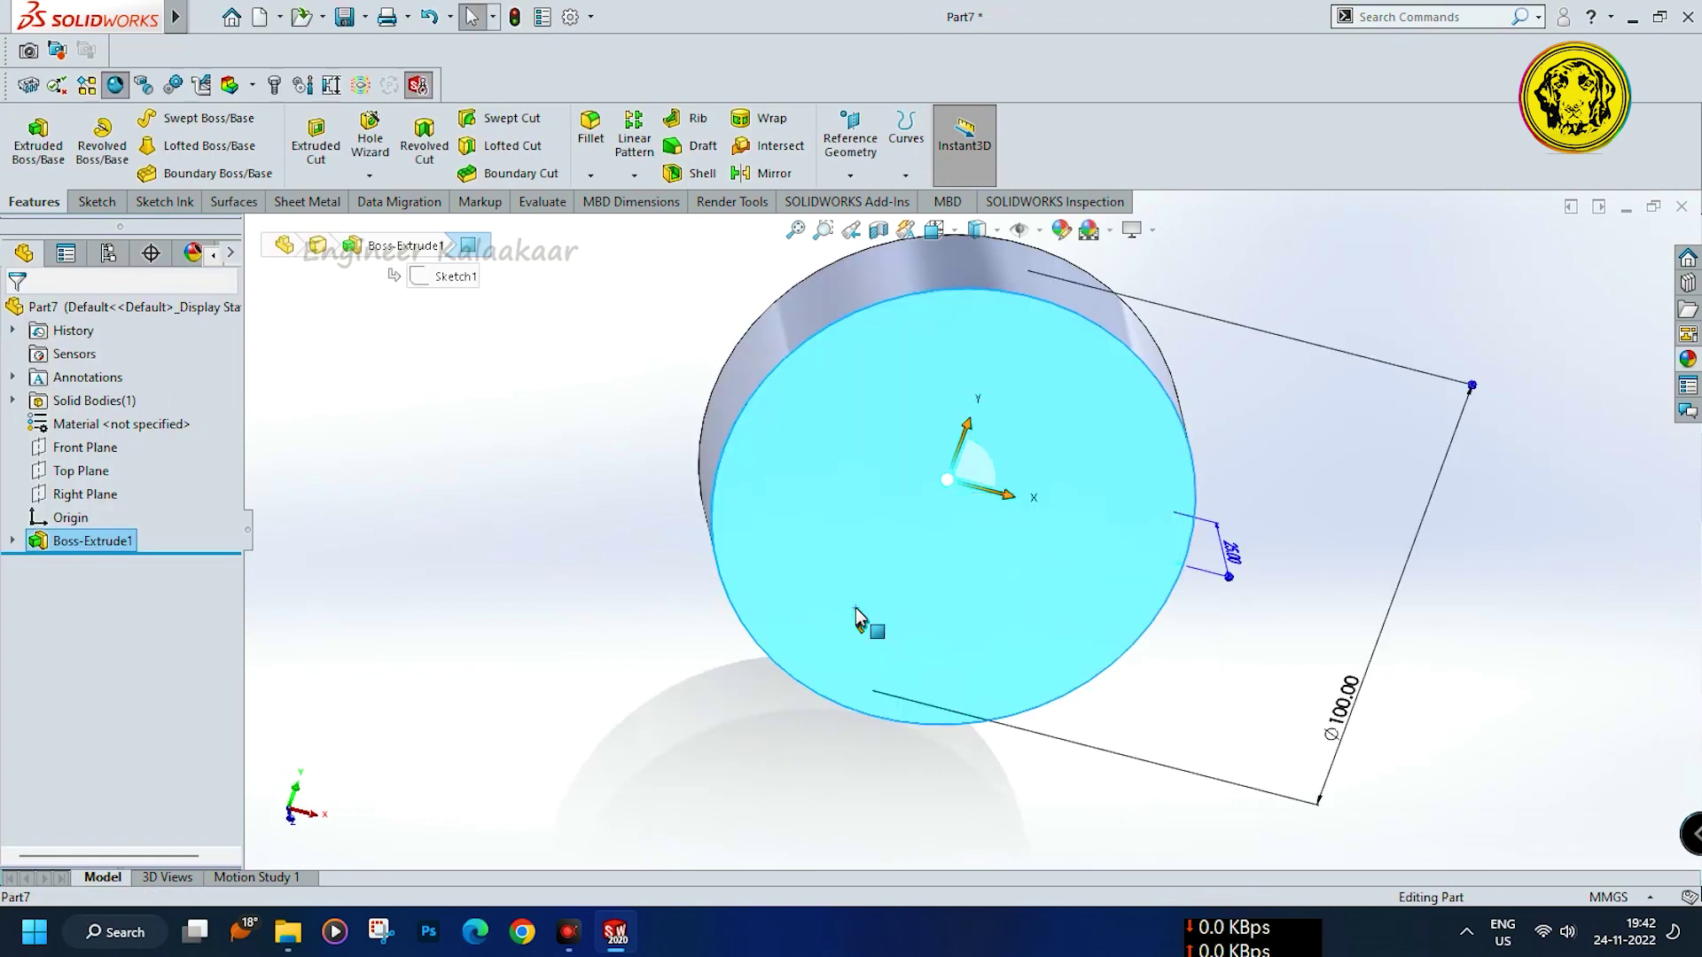
{"action": "key", "text": "ctrl+8"}
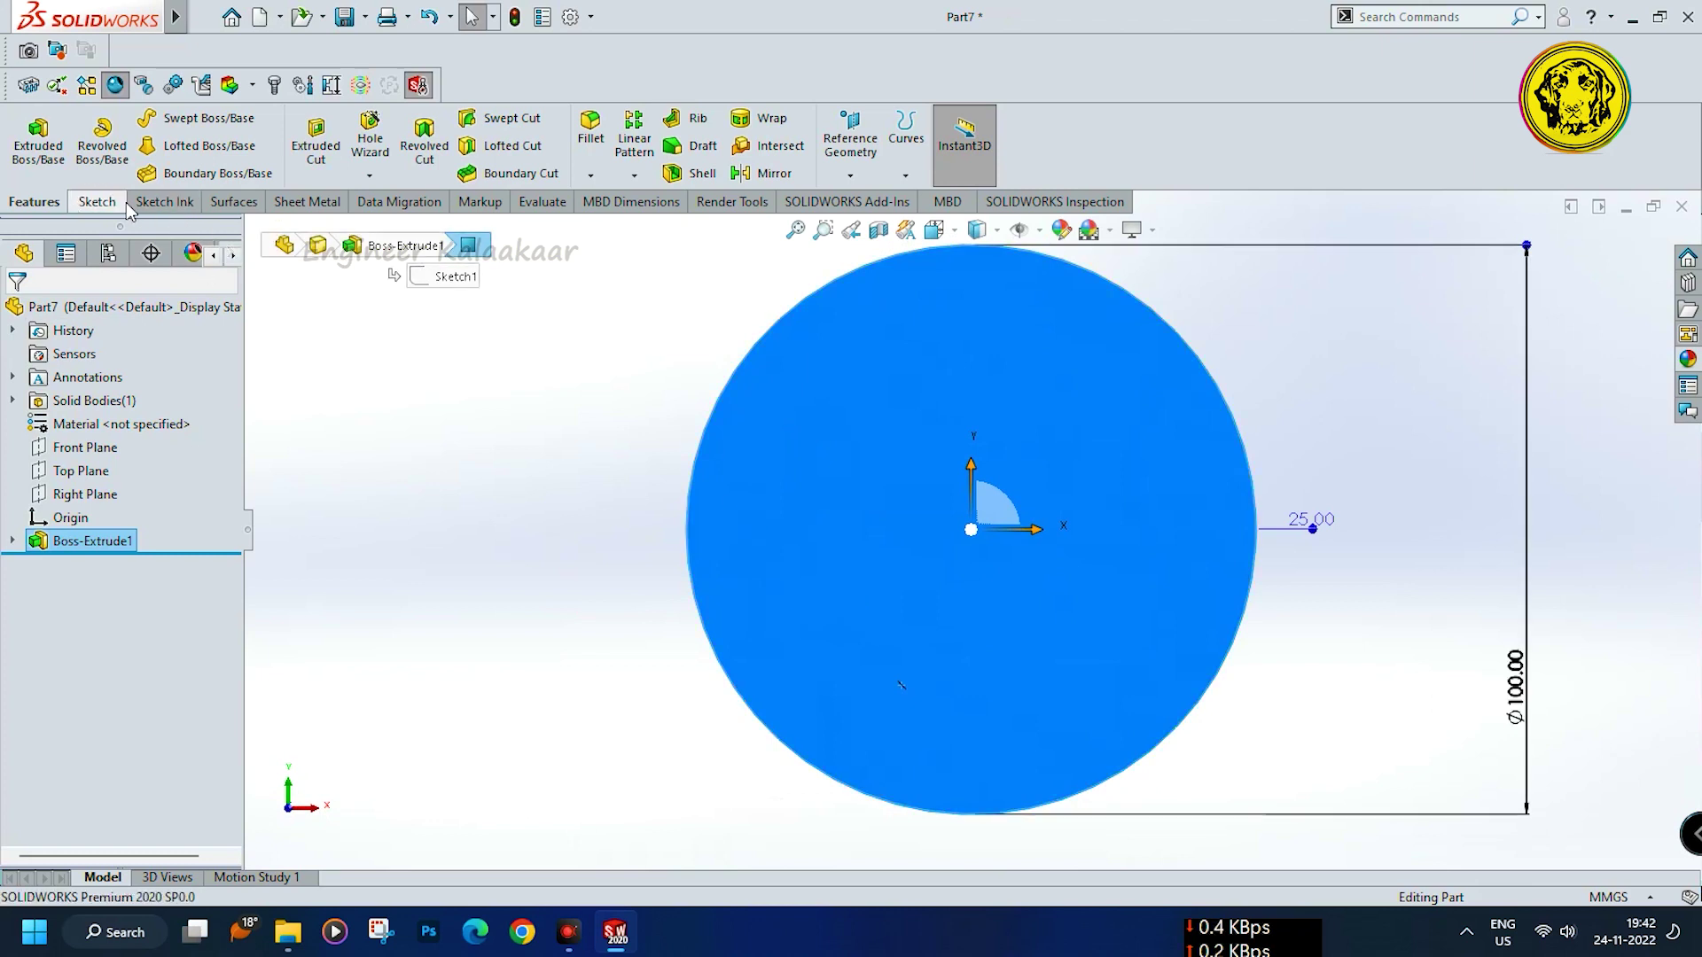
{"action": "left_click", "coordinate": [97, 201]}
{"action": "left_click", "coordinate": [181, 118]}
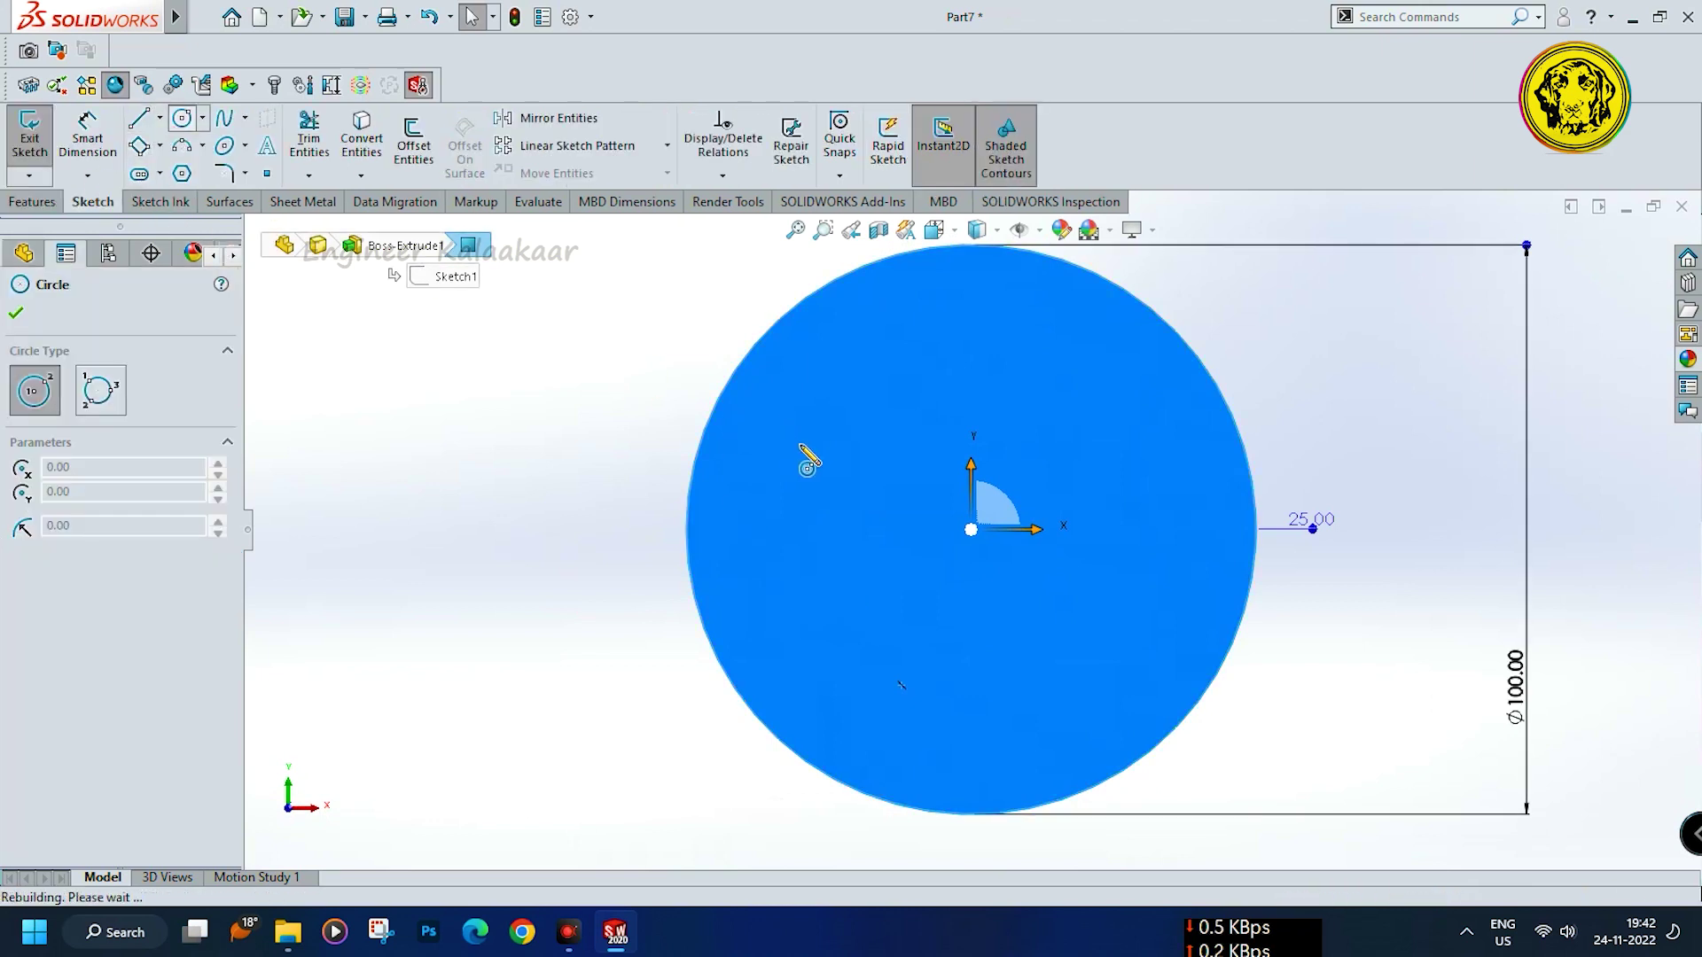
{"action": "left_click", "coordinate": [972, 529]}
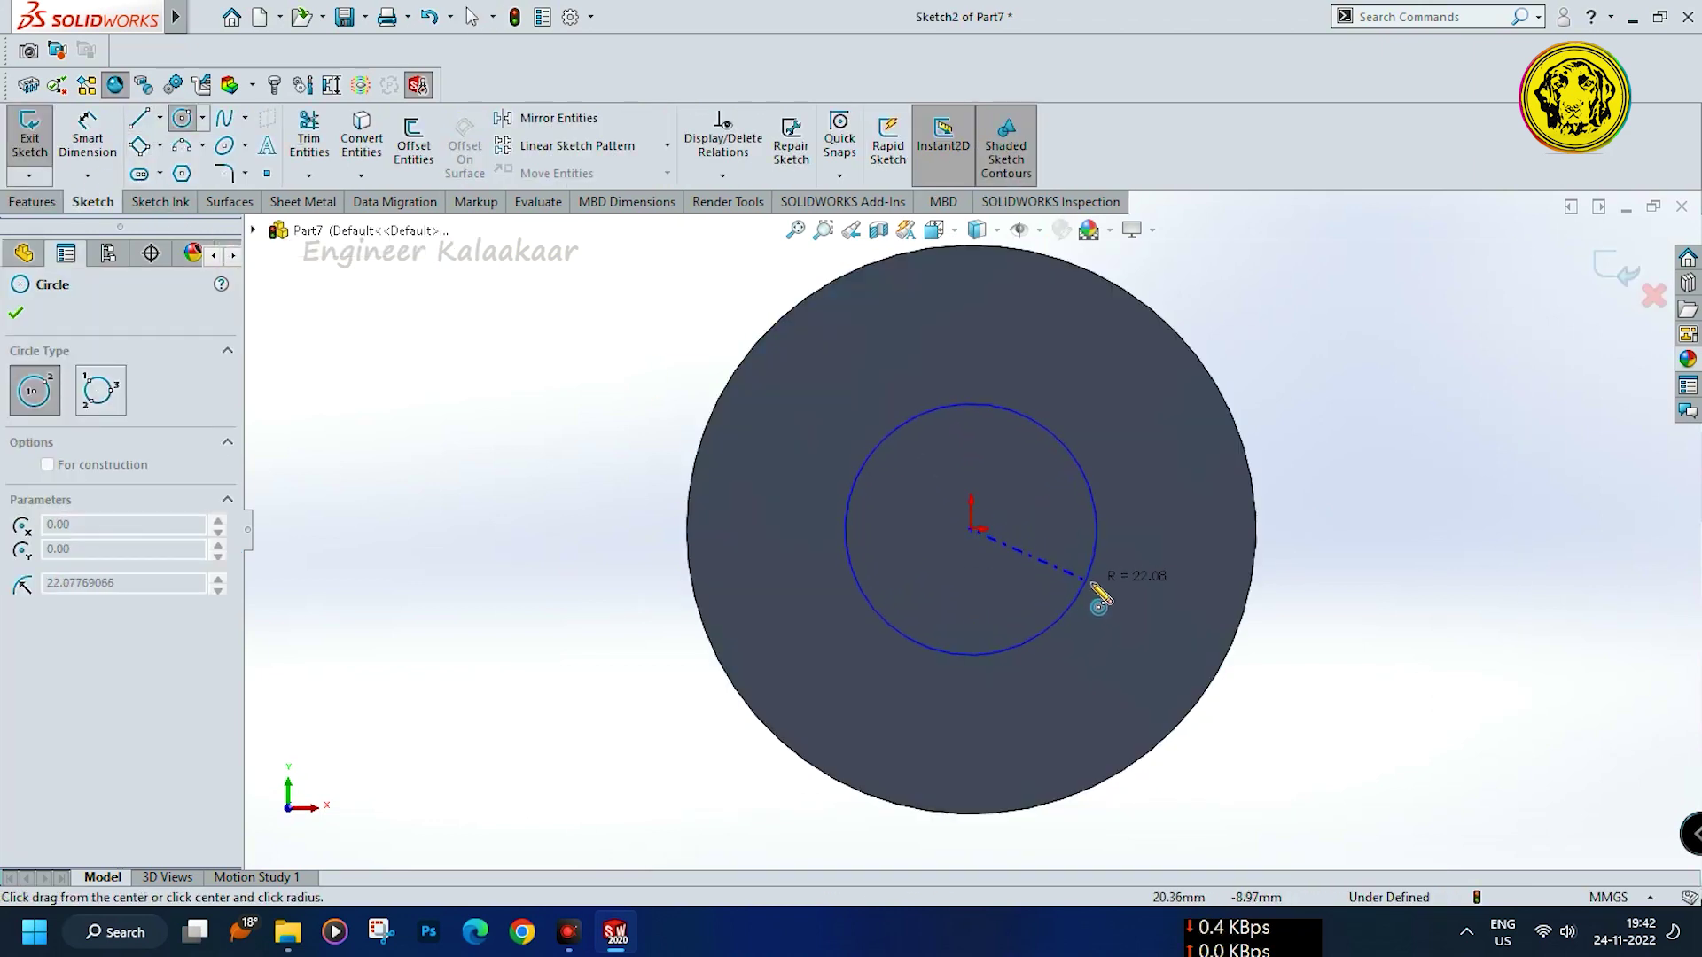
{"action": "left_click", "coordinate": [1146, 612]}
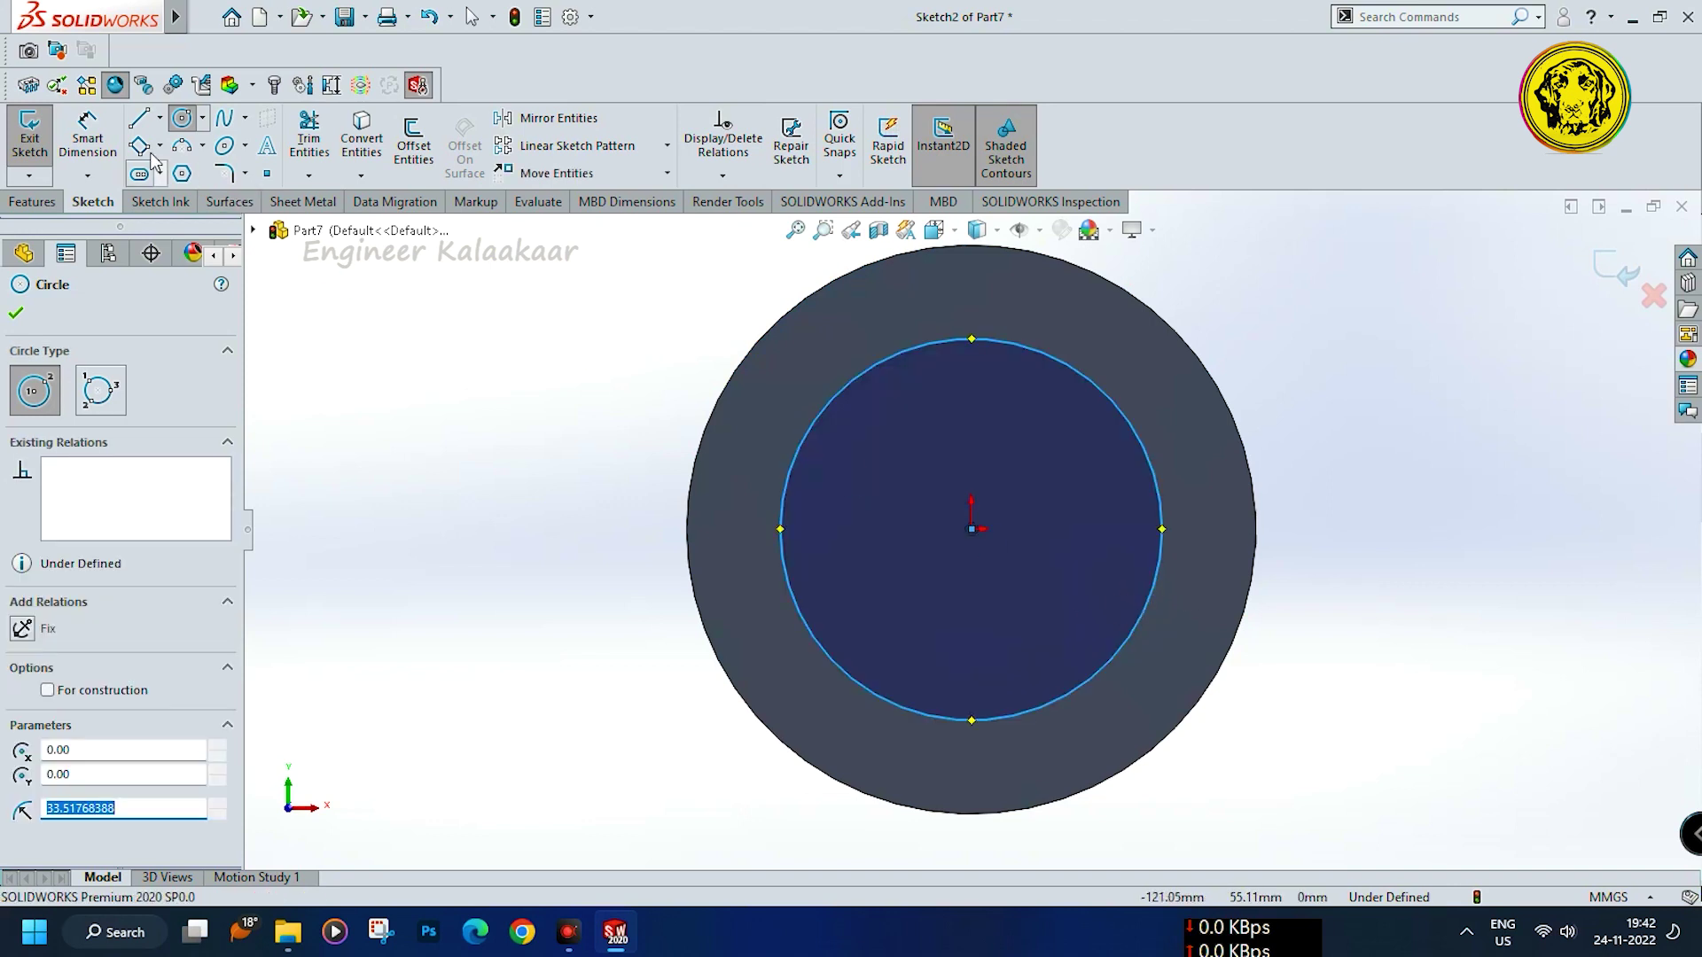
Dimension the new circle on the disc's front face to a diameter of 80 mm
{"action": "left_click", "coordinate": [87, 133]}
{"action": "left_click", "coordinate": [1056, 704]}
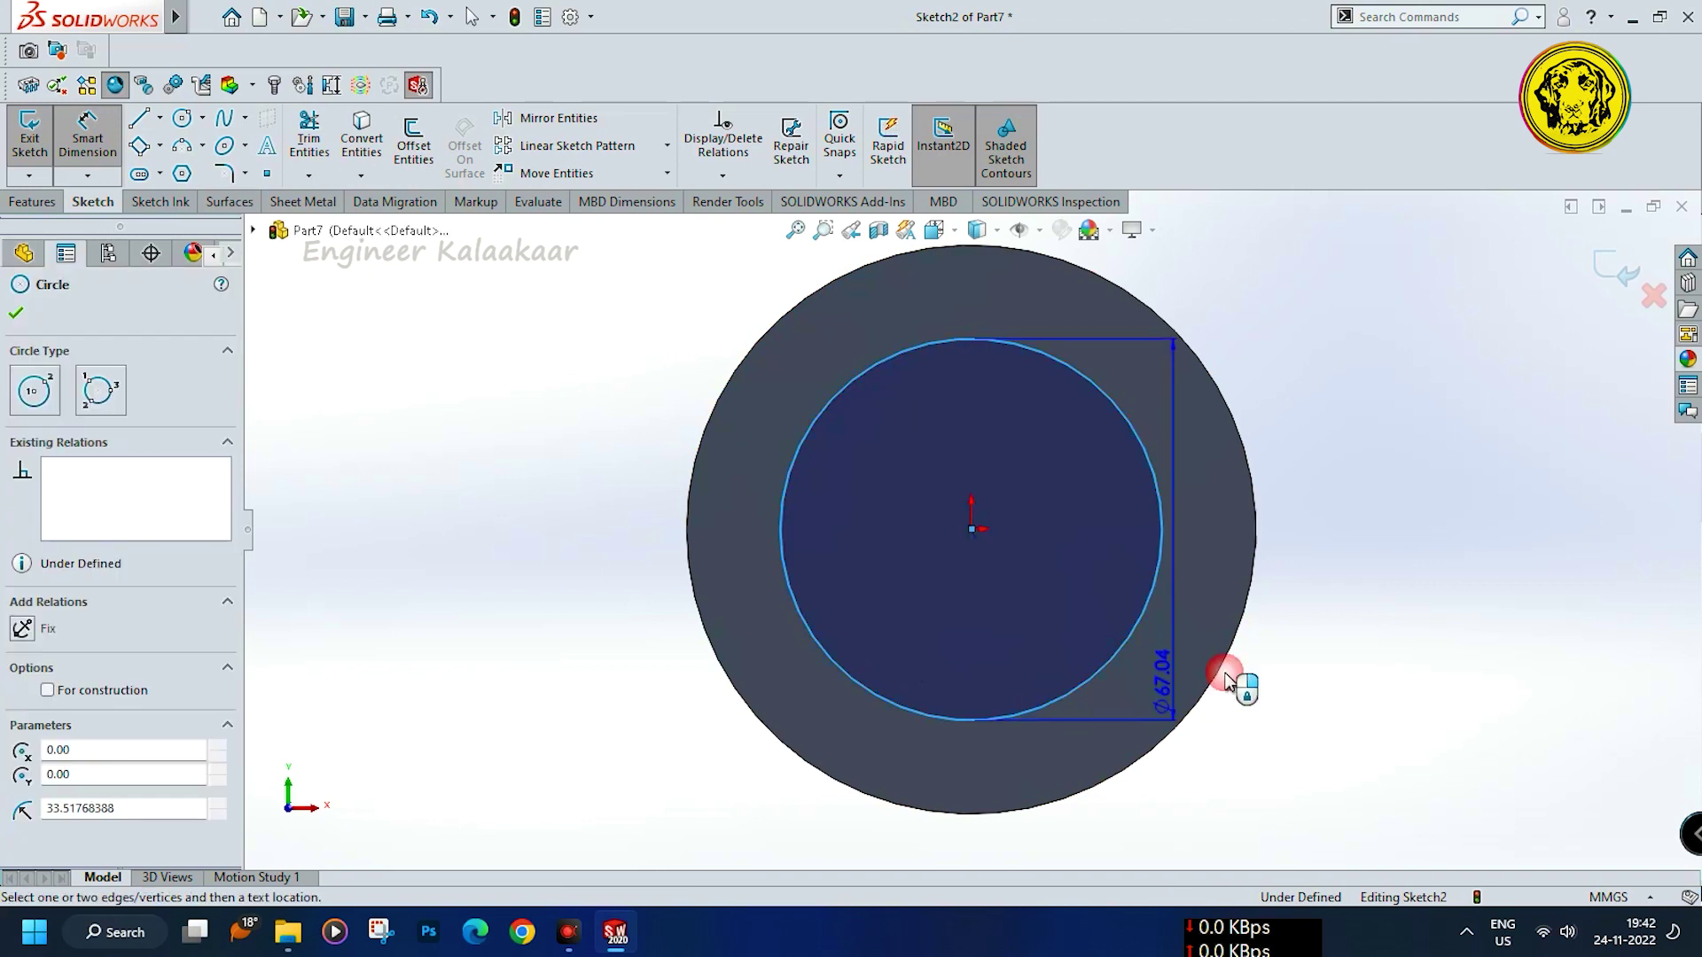
{"action": "left_click", "coordinate": [1493, 603]}
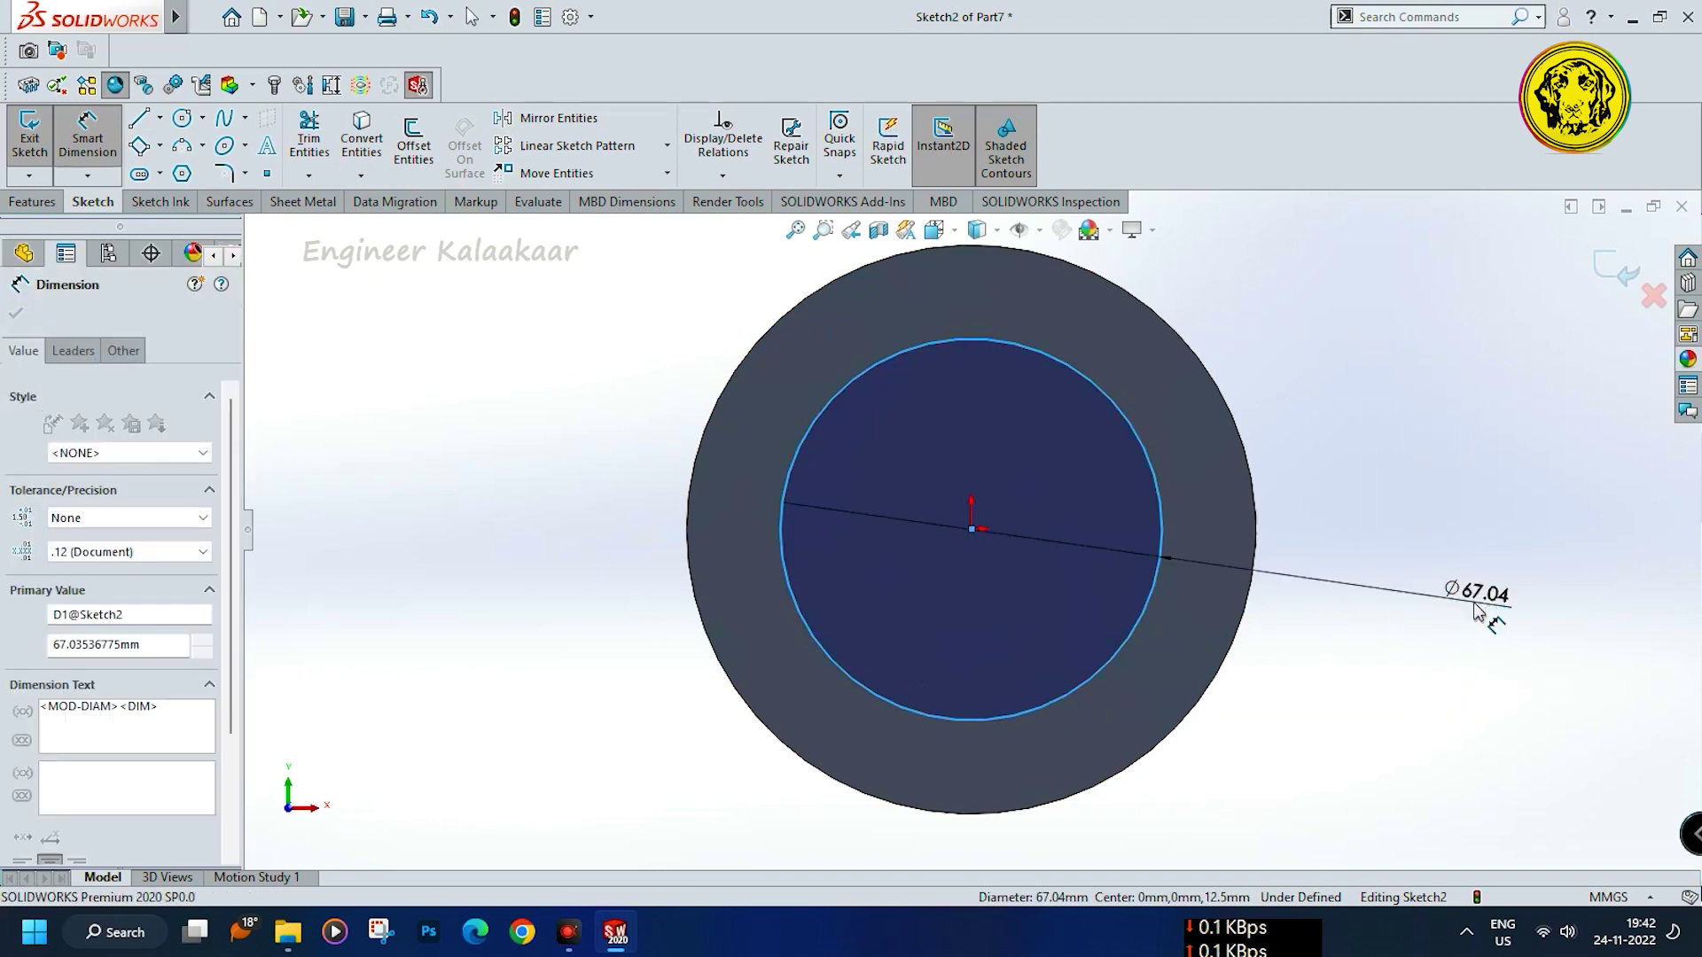
{"action": "type", "text": "80"}
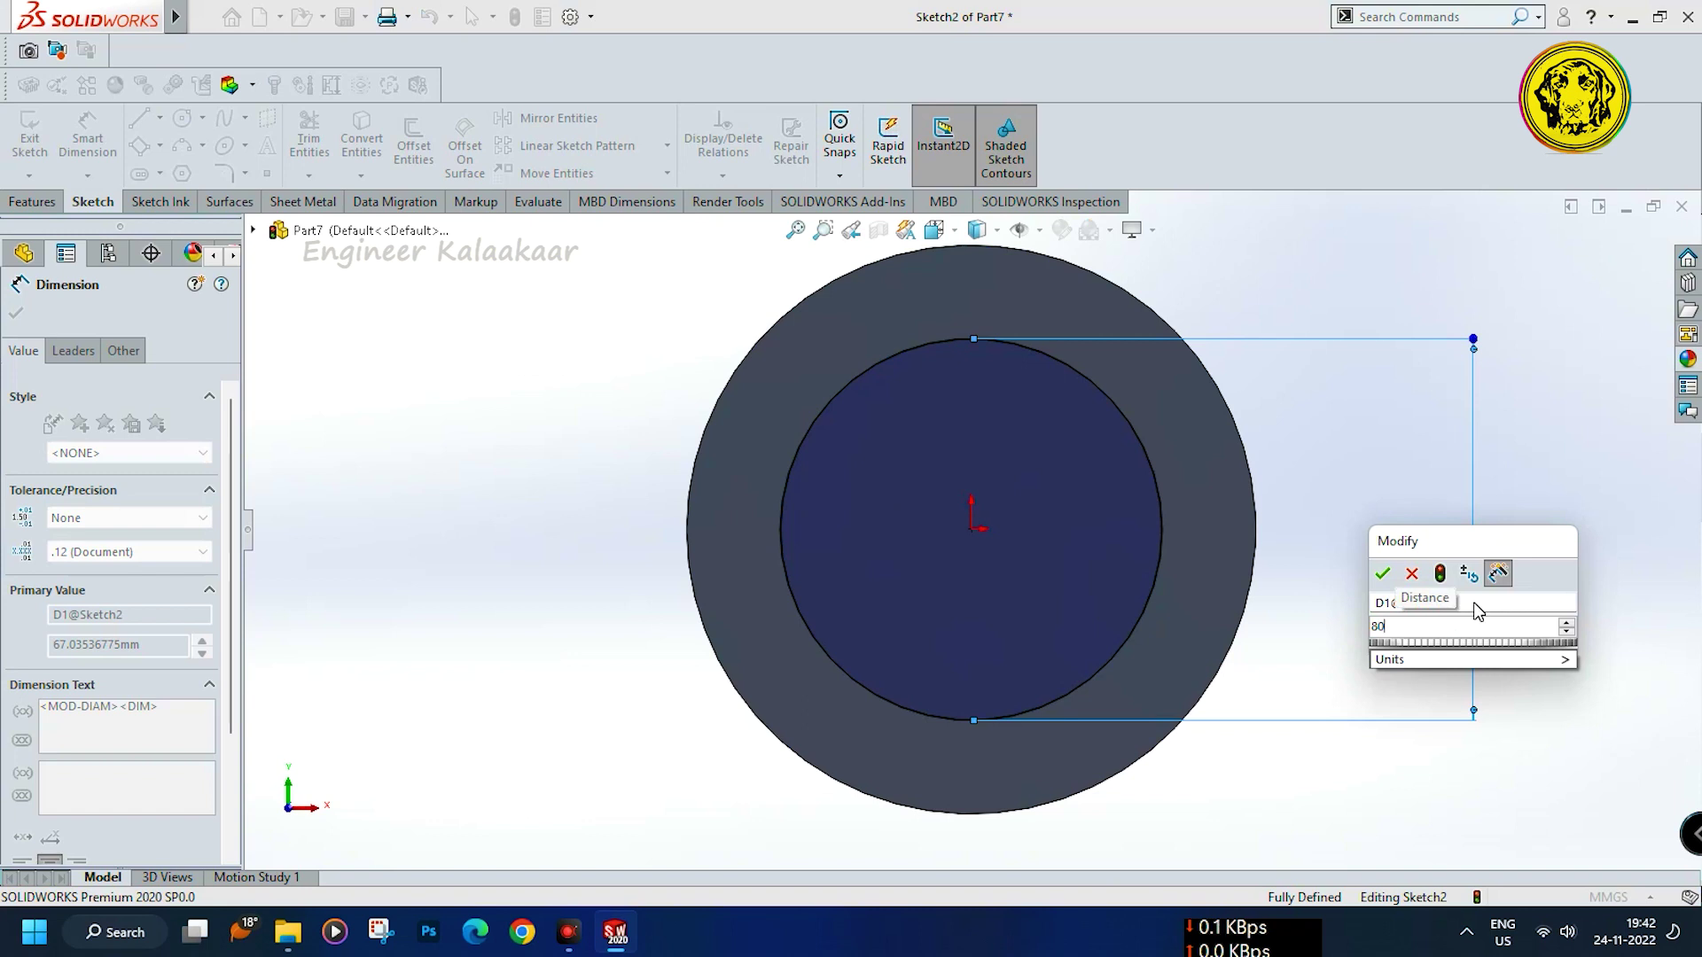
{"action": "key", "text": "Return"}
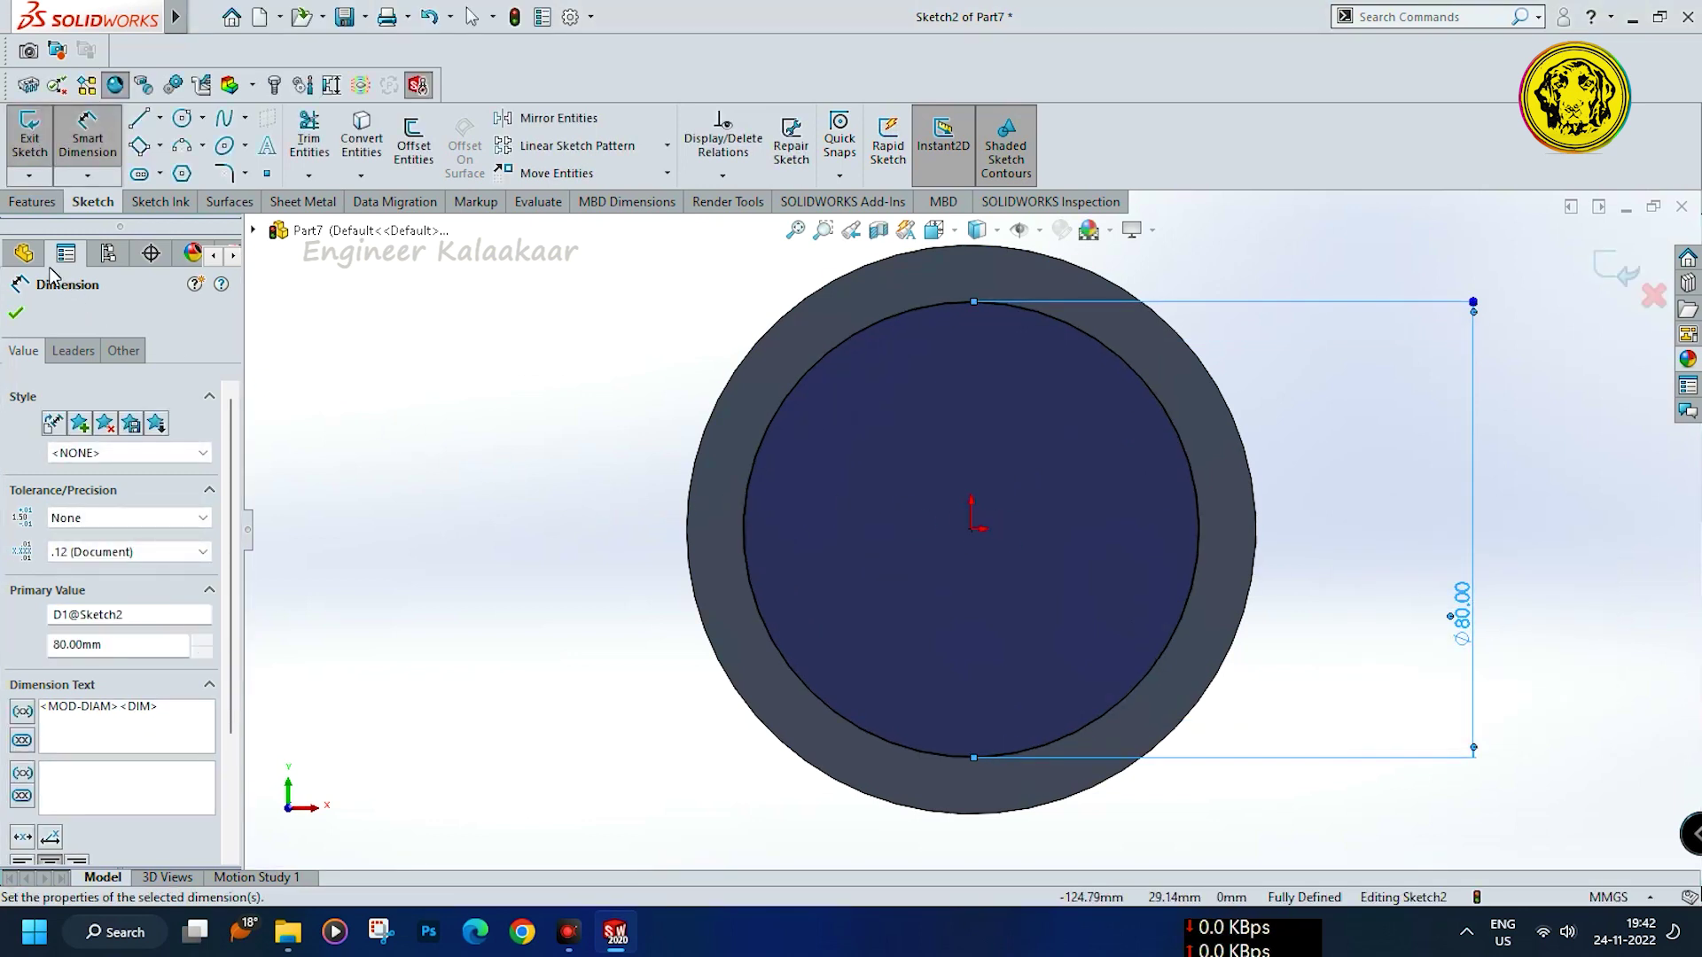
Draw a smaller concentric circle at the origin inside the 80 mm circle and dimension its diameter to 25 mm
{"action": "left_click", "coordinate": [183, 118]}
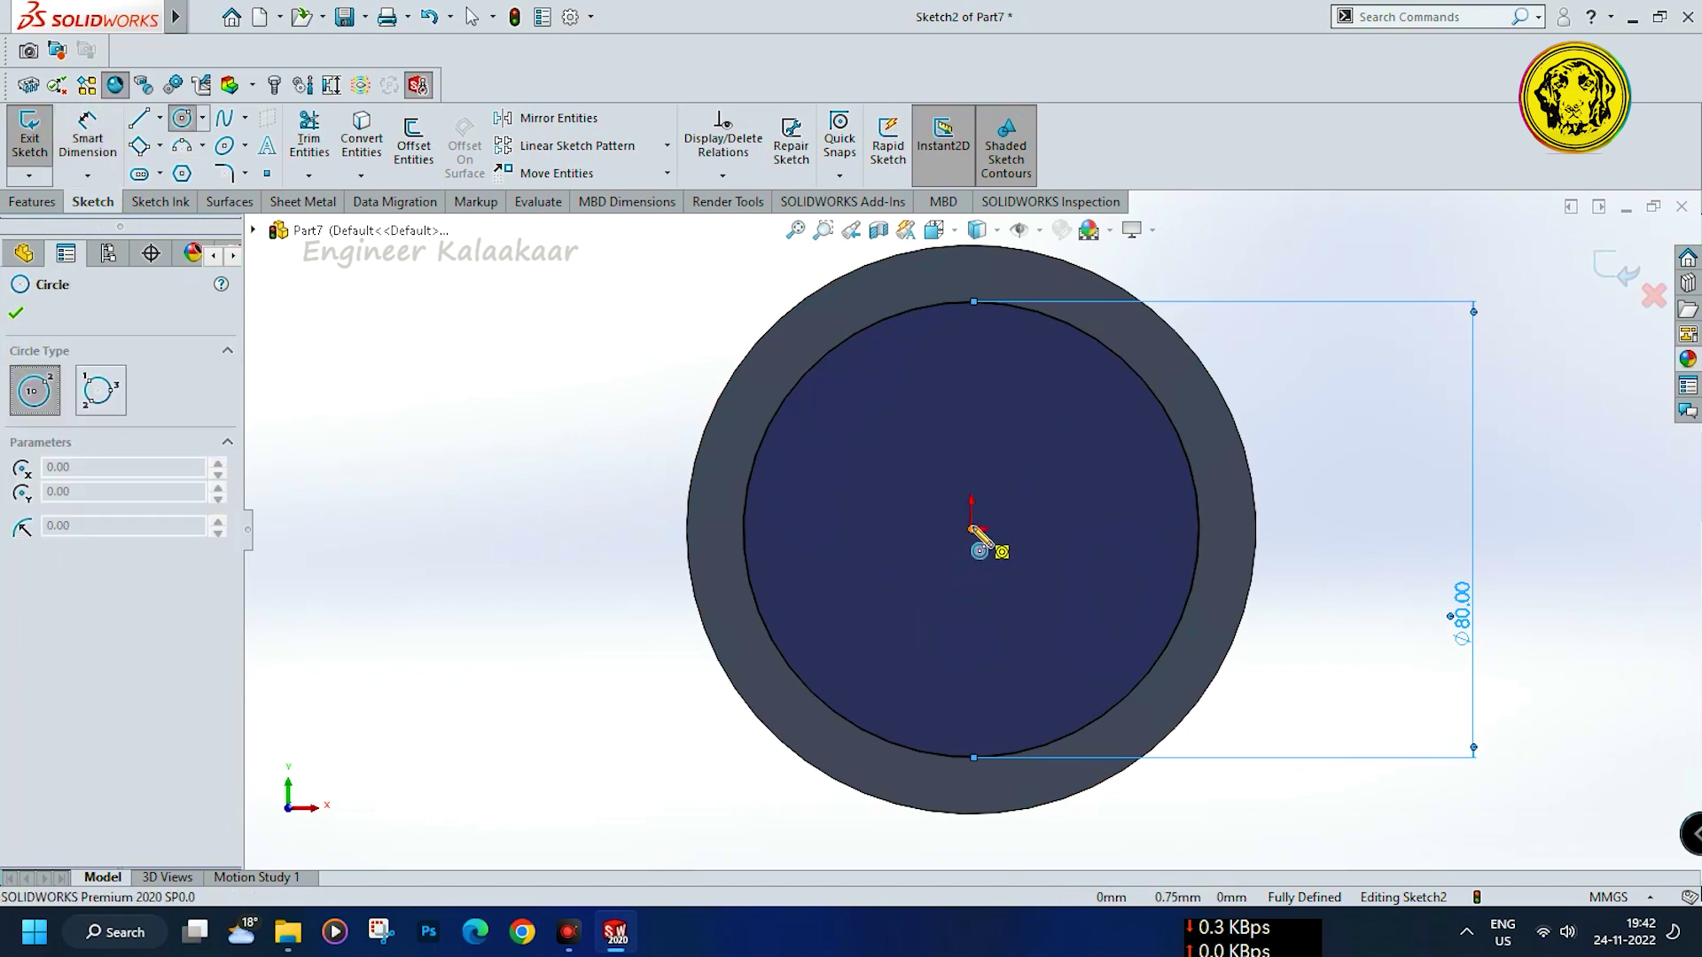
{"action": "left_click", "coordinate": [973, 529]}
{"action": "left_click", "coordinate": [1064, 560]}
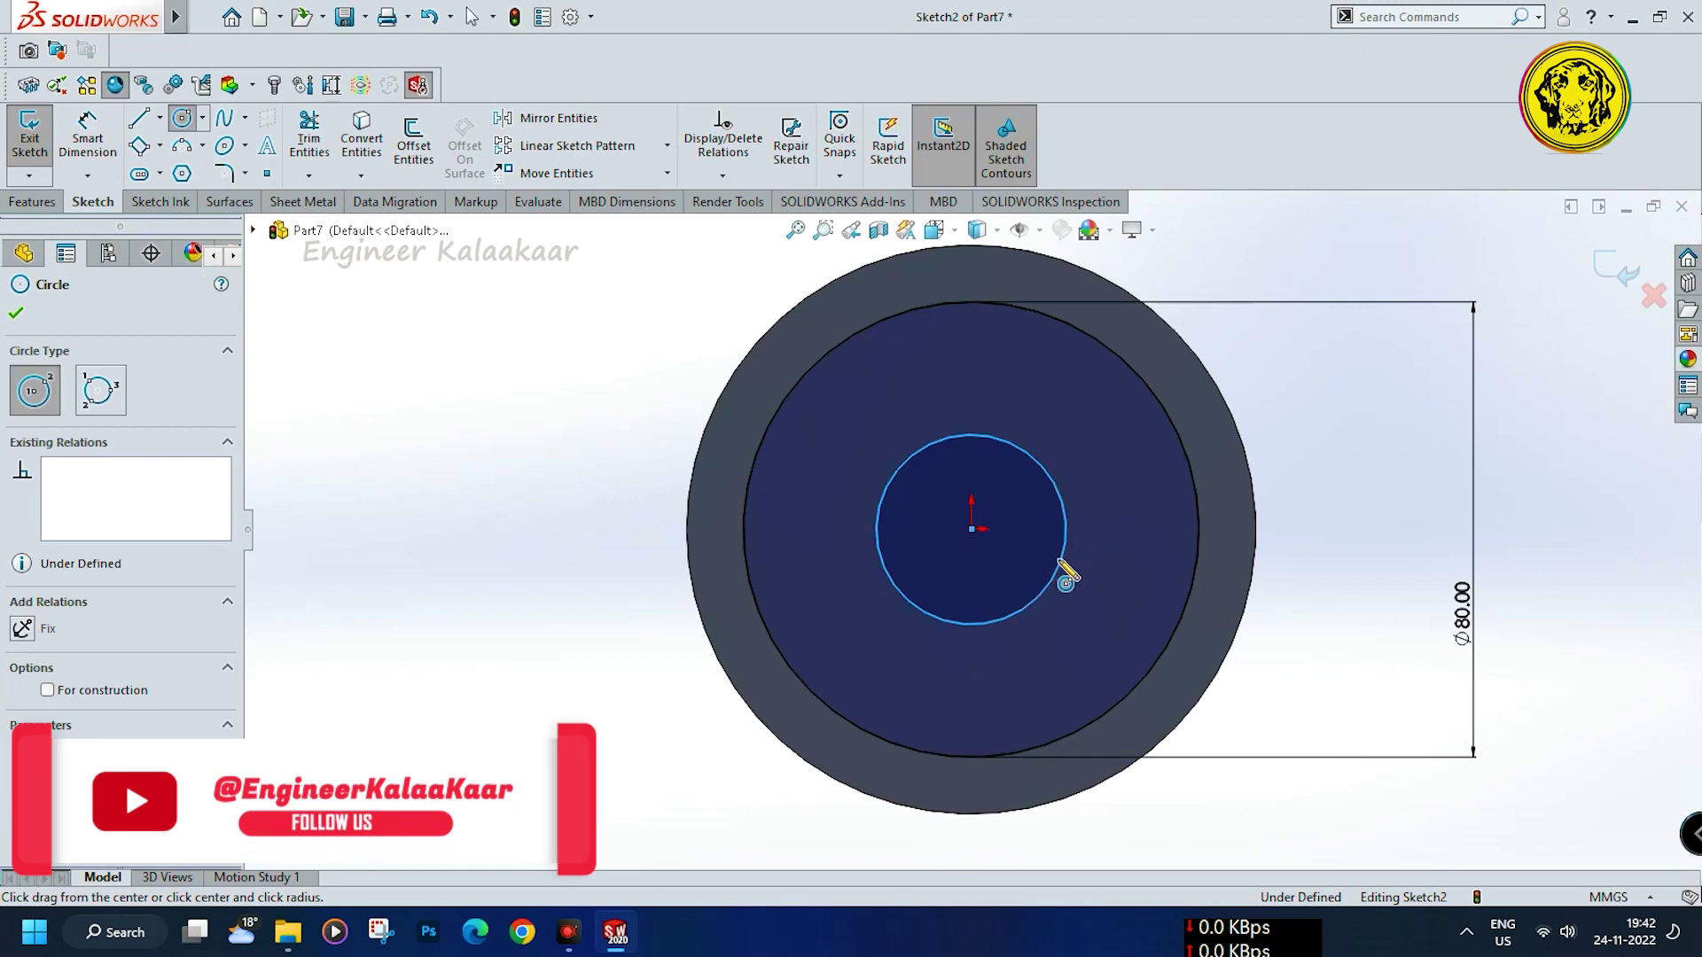
{"action": "left_click", "coordinate": [86, 132]}
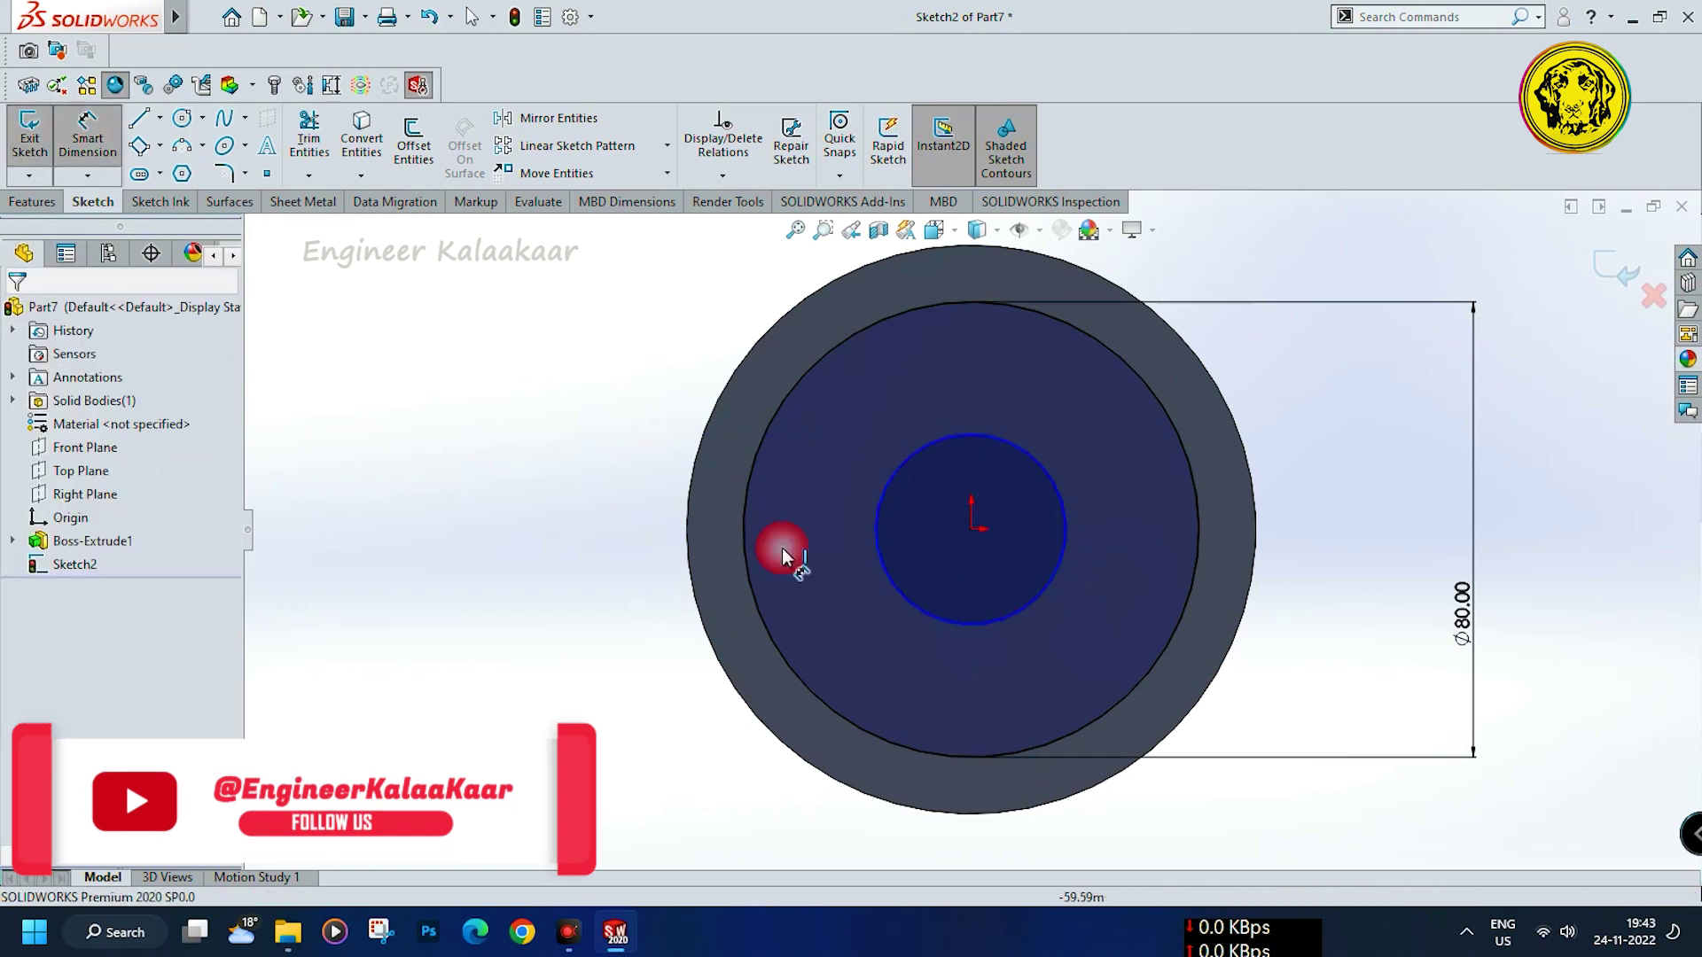
{"action": "left_click", "coordinate": [970, 626]}
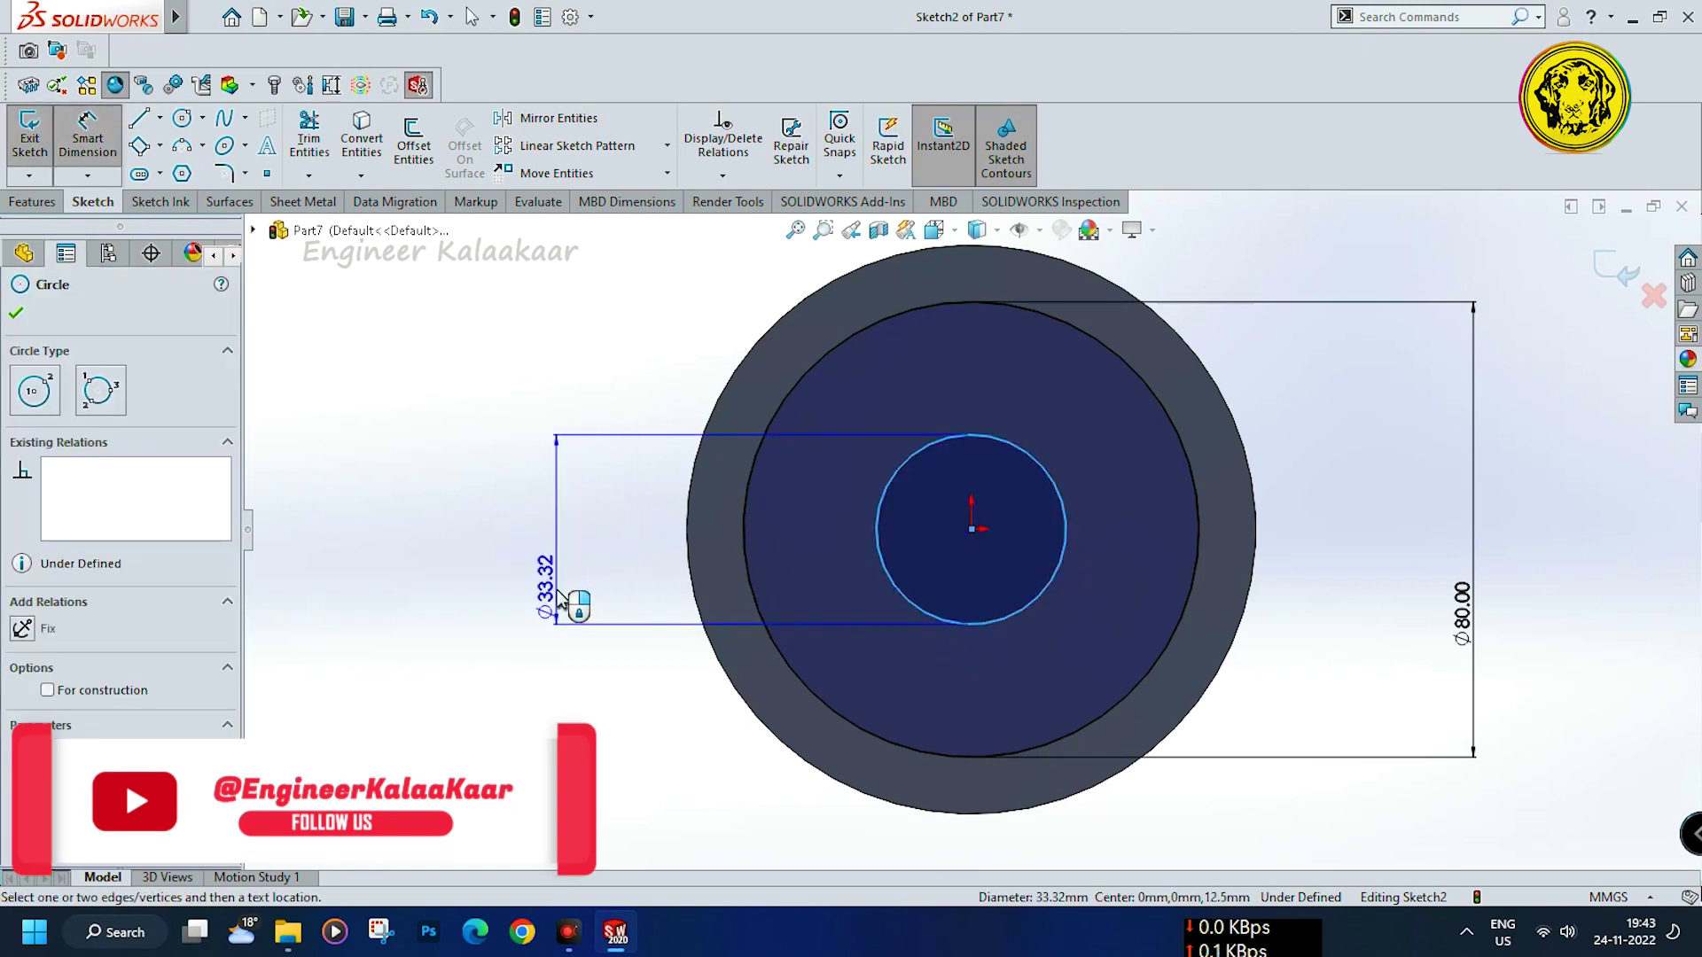
{"action": "left_click", "coordinate": [570, 600]}
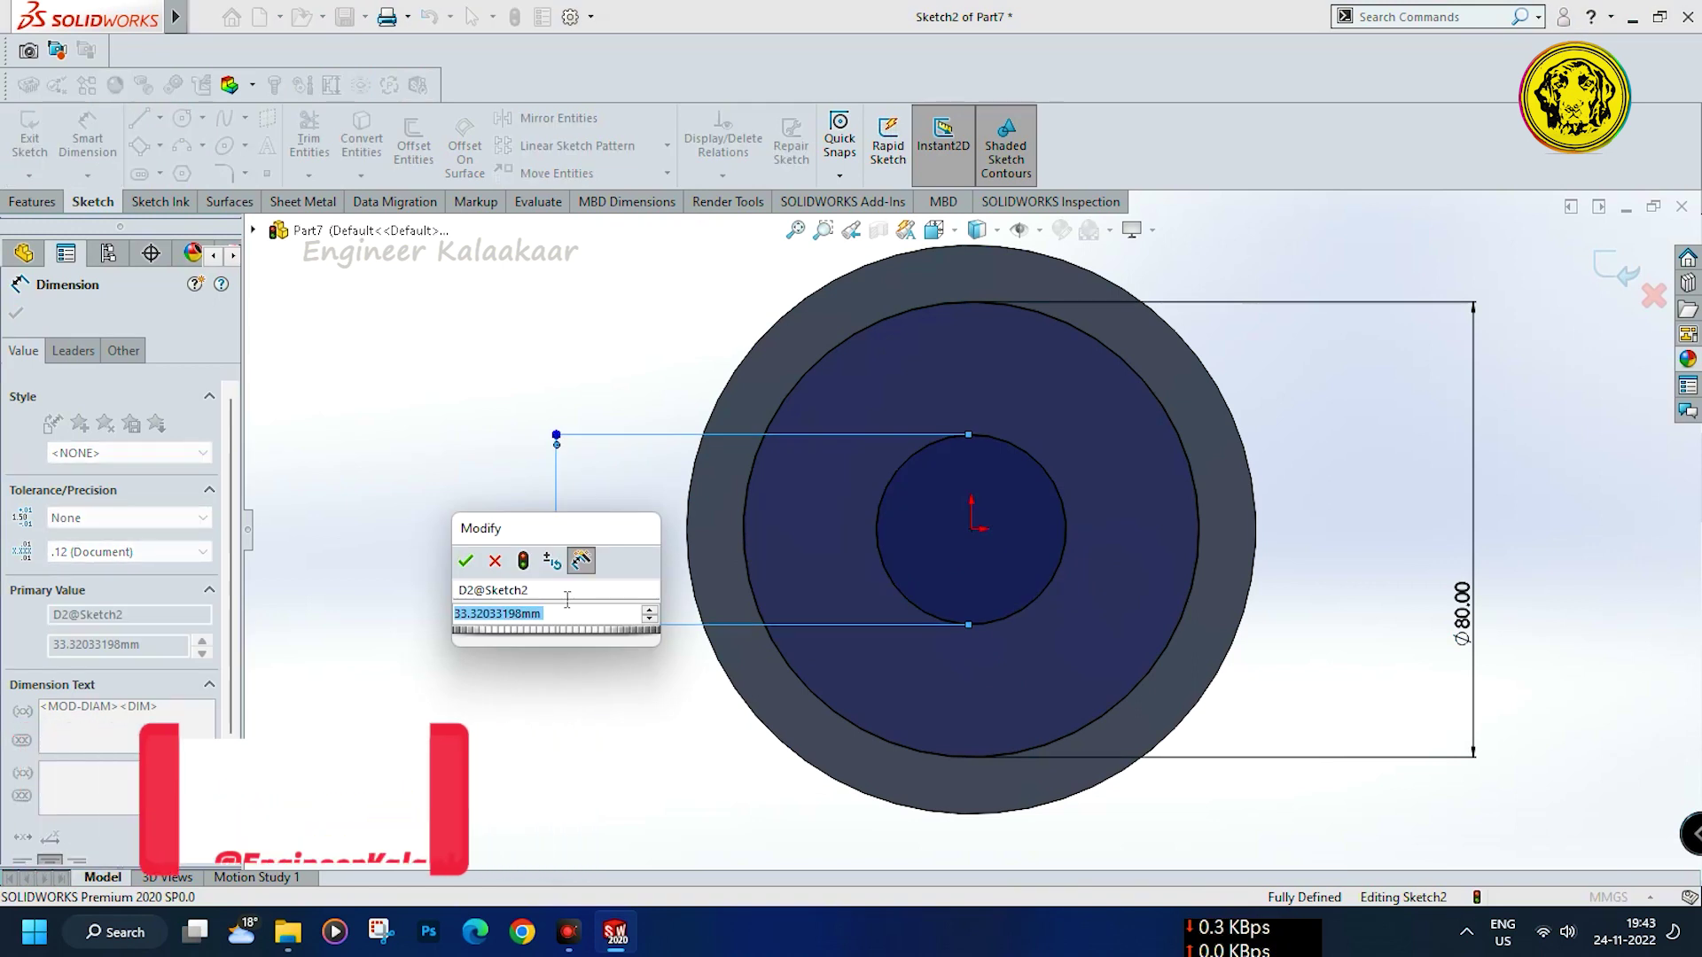
{"action": "type", "text": "25"}
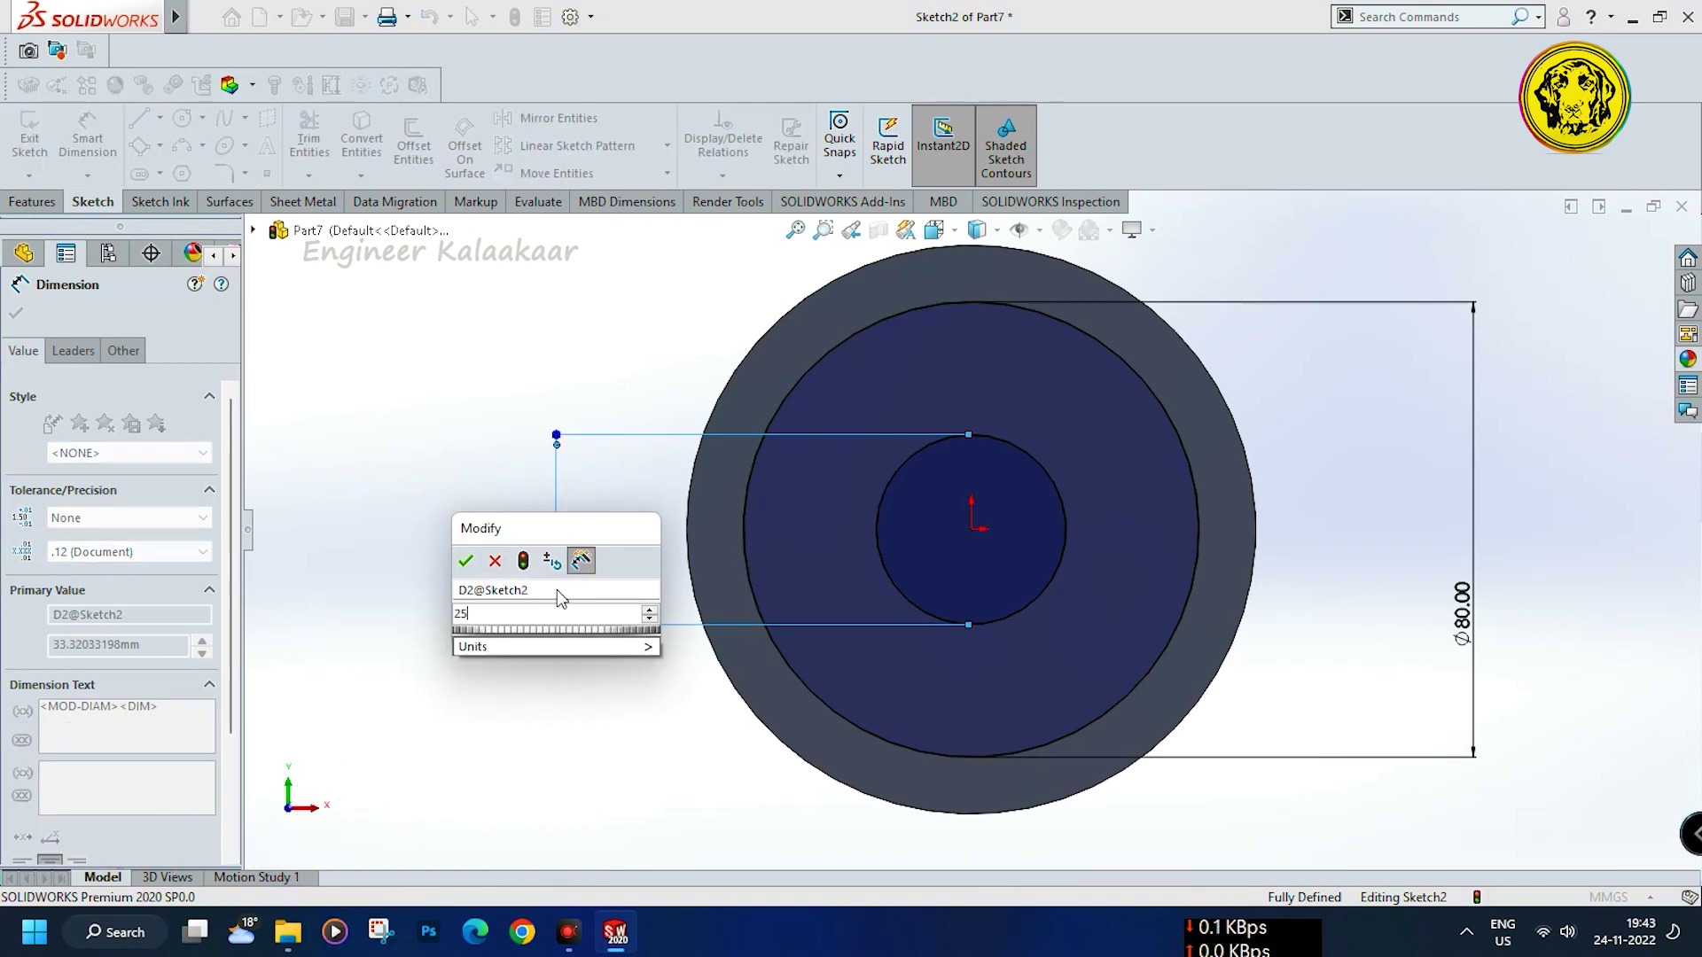
{"action": "key", "text": "Return"}
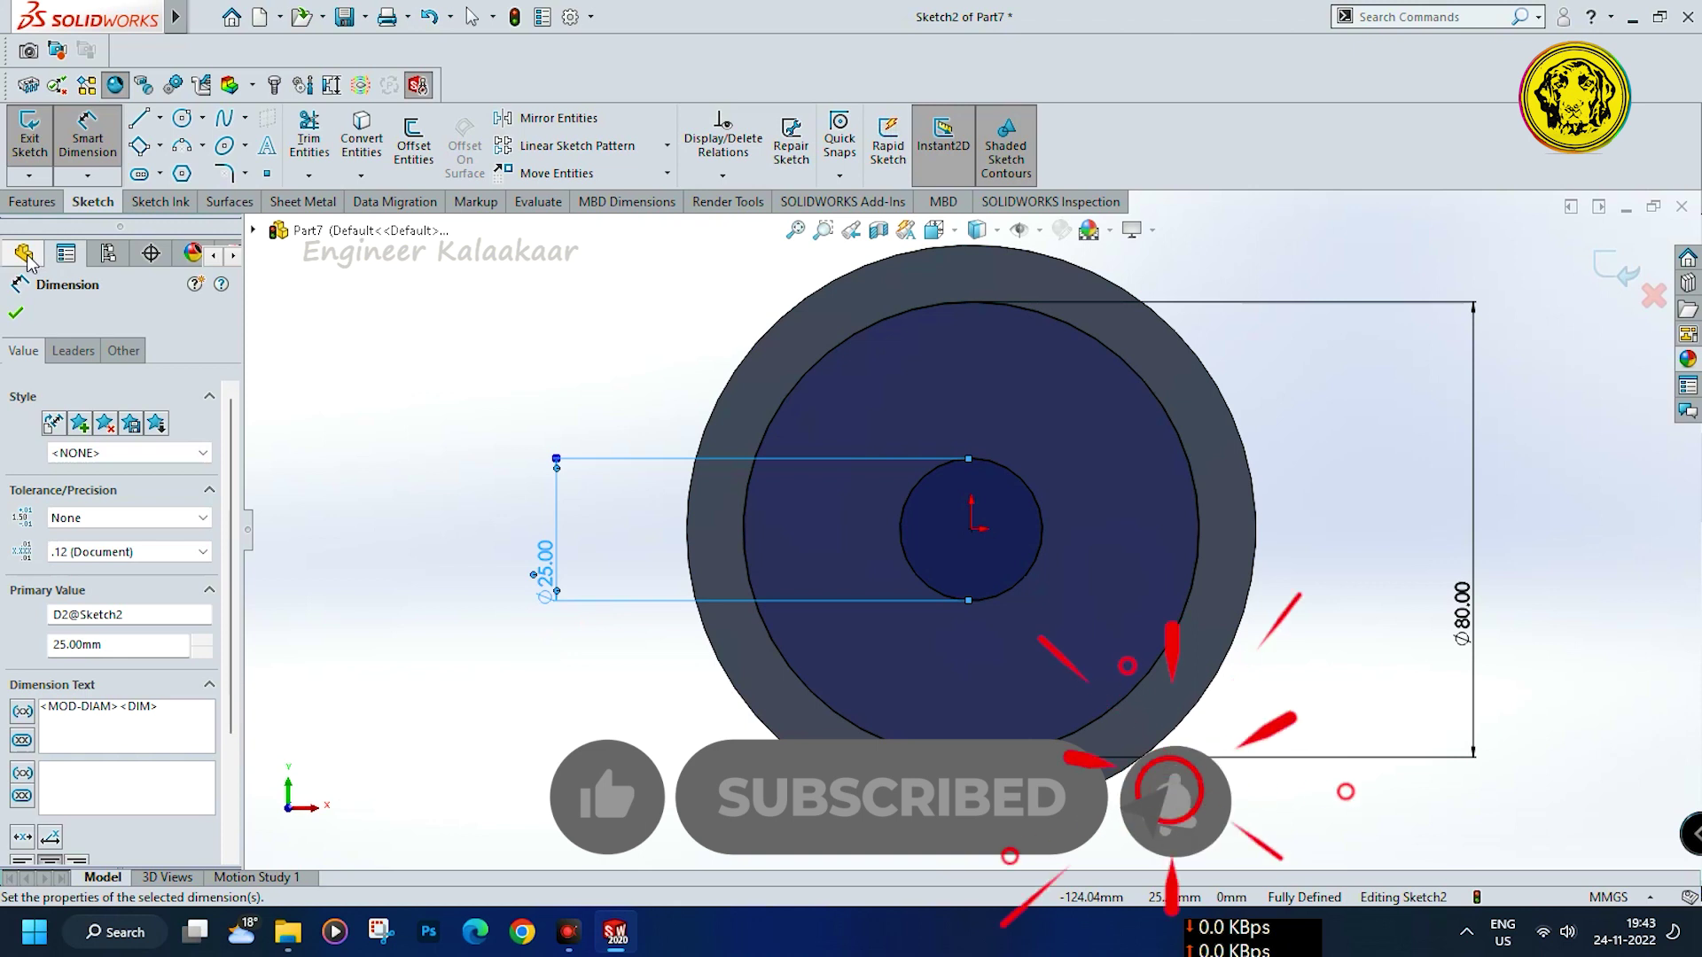
Cut the ring between the 80 mm and 25 mm circles into the disc with a Blind Extruded Cut 10 mm deep
{"action": "left_click", "coordinate": [33, 201]}
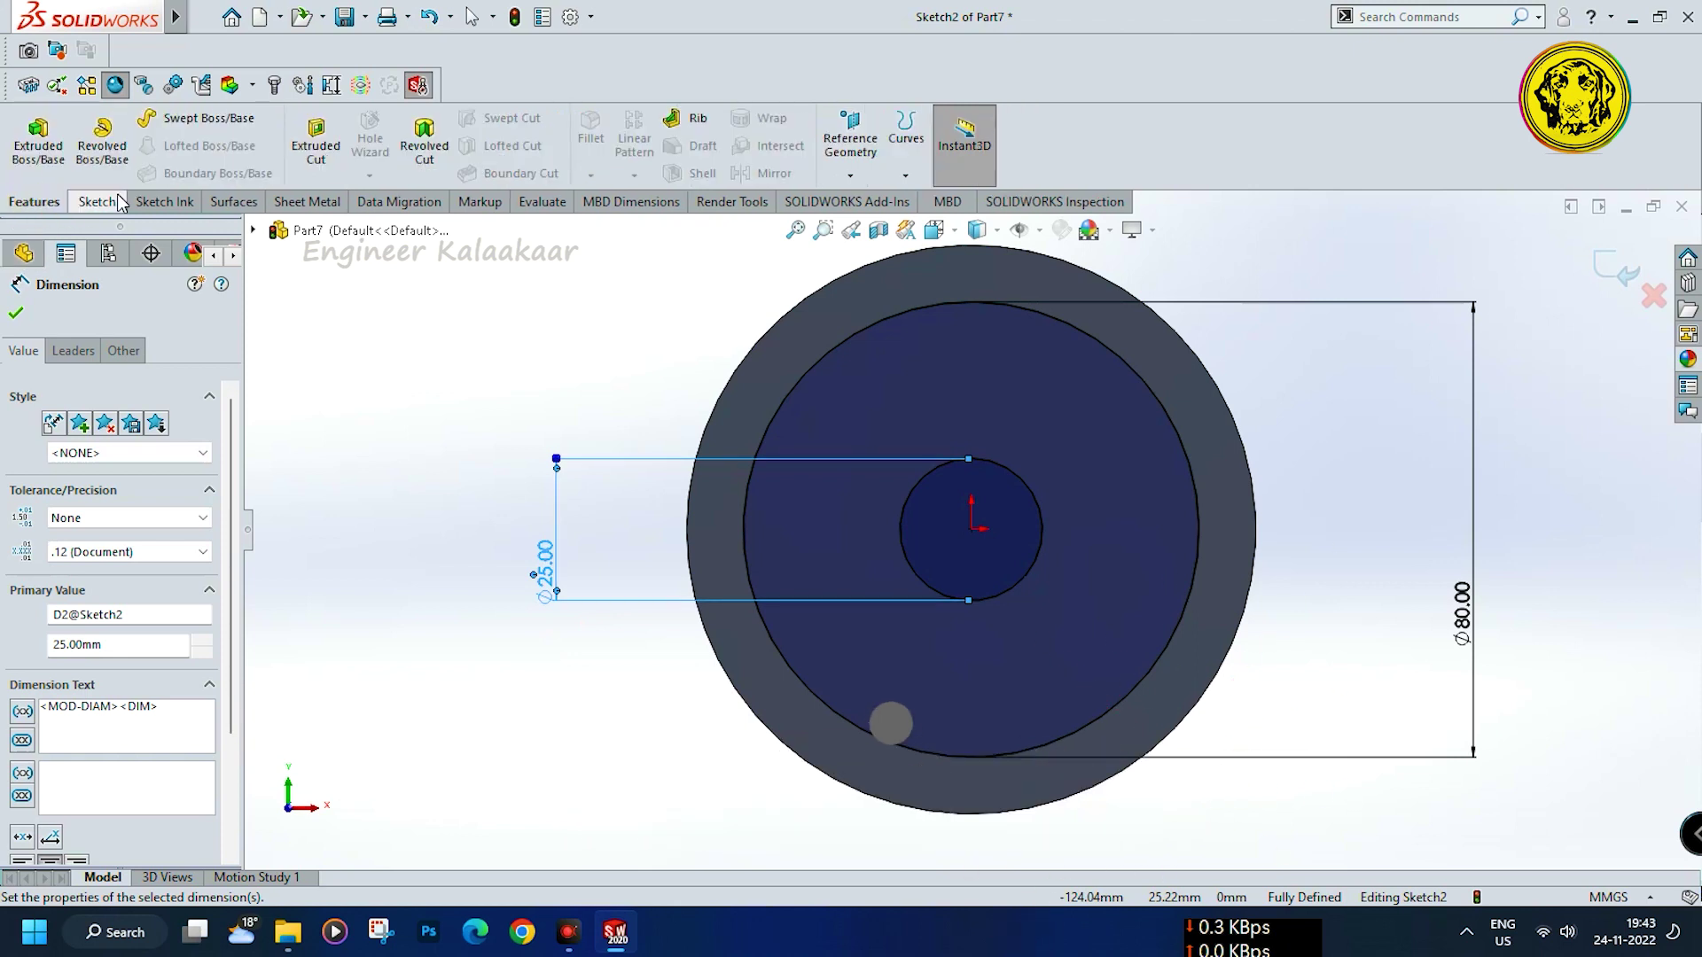
{"action": "left_click", "coordinate": [315, 142]}
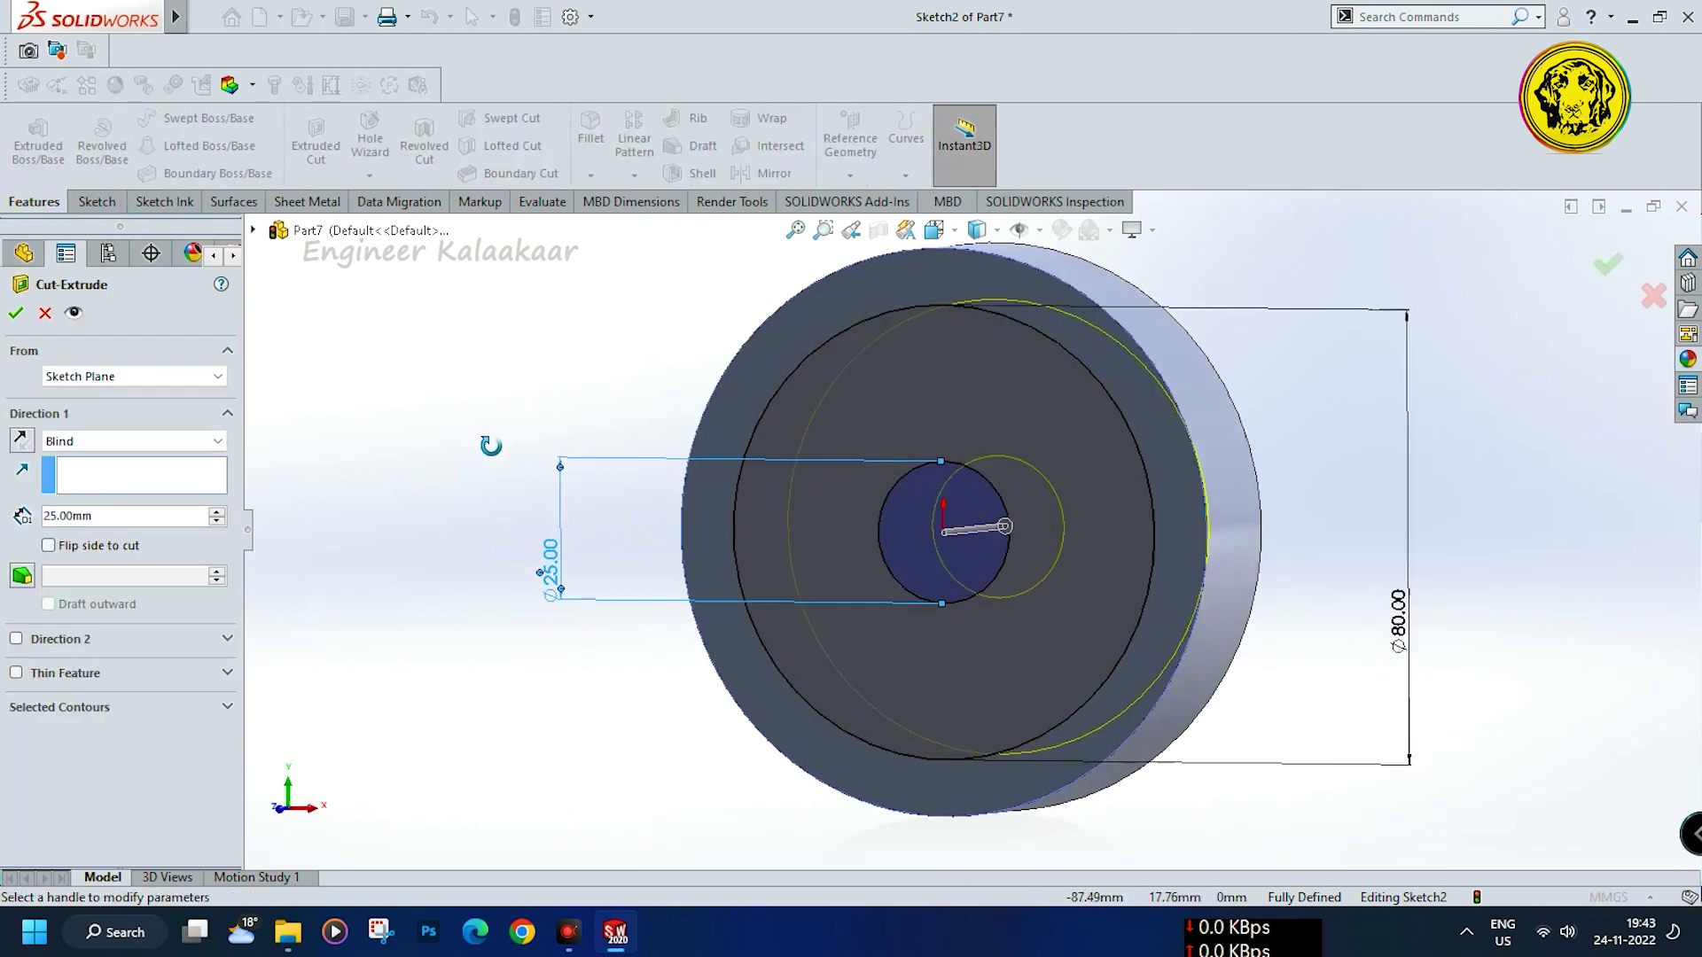
{"action": "left_click", "coordinate": [121, 516]}
{"action": "type", "text": "10"}
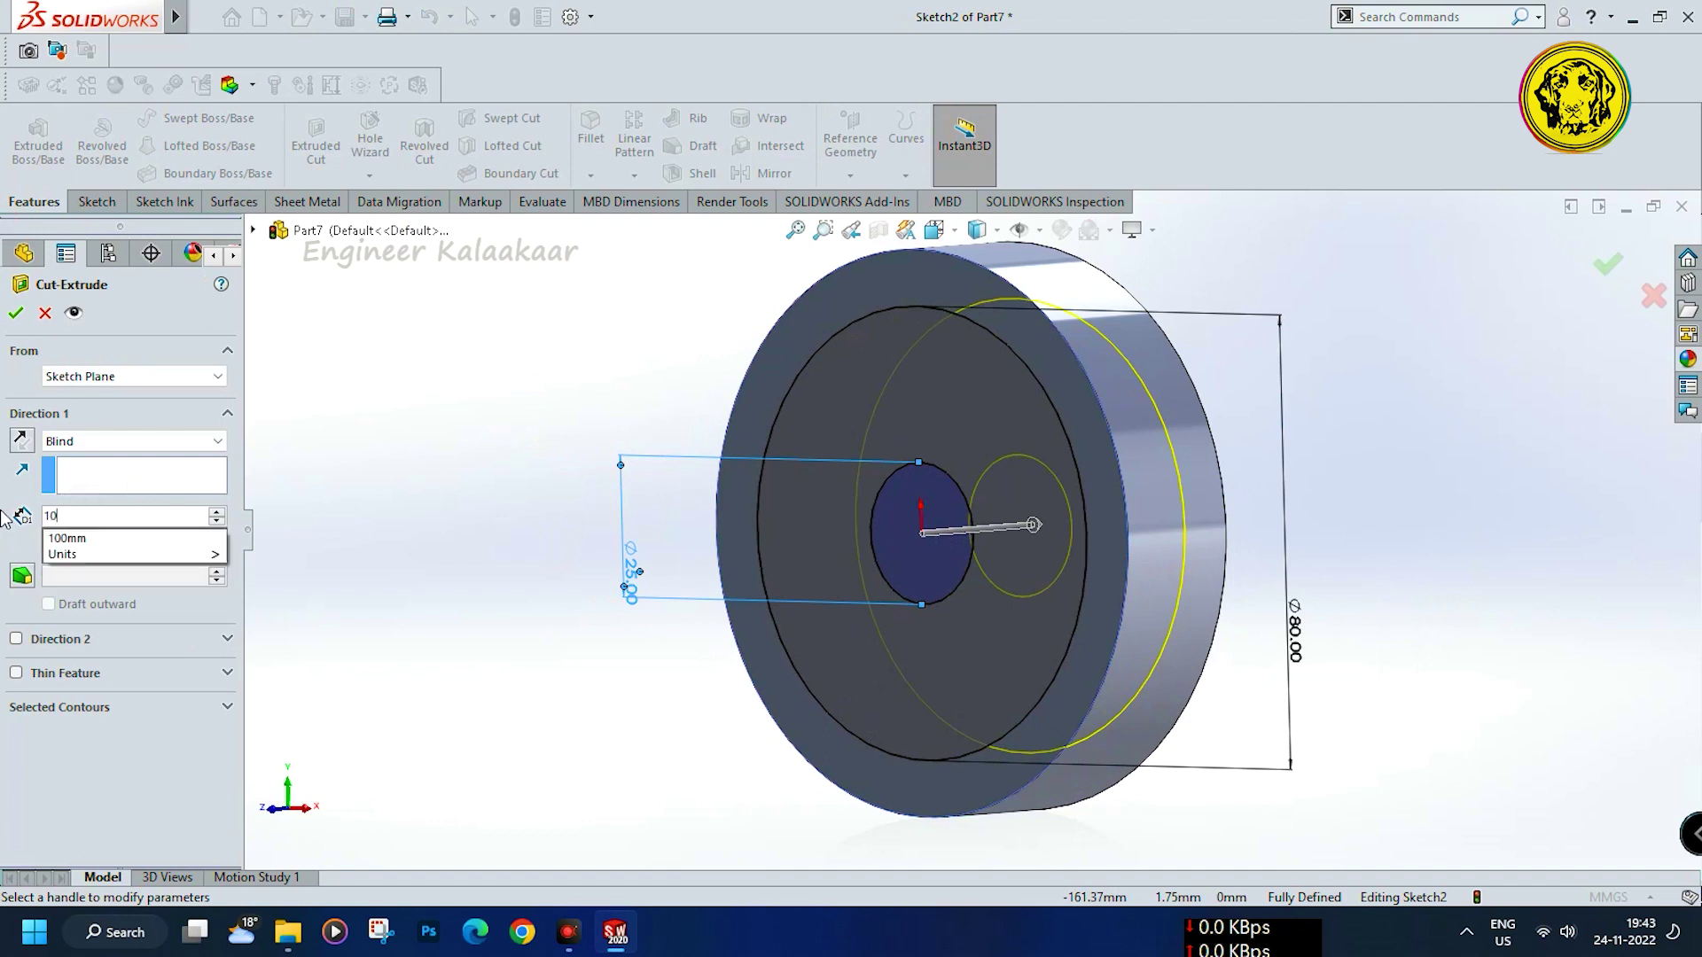
{"action": "key", "text": "Return"}
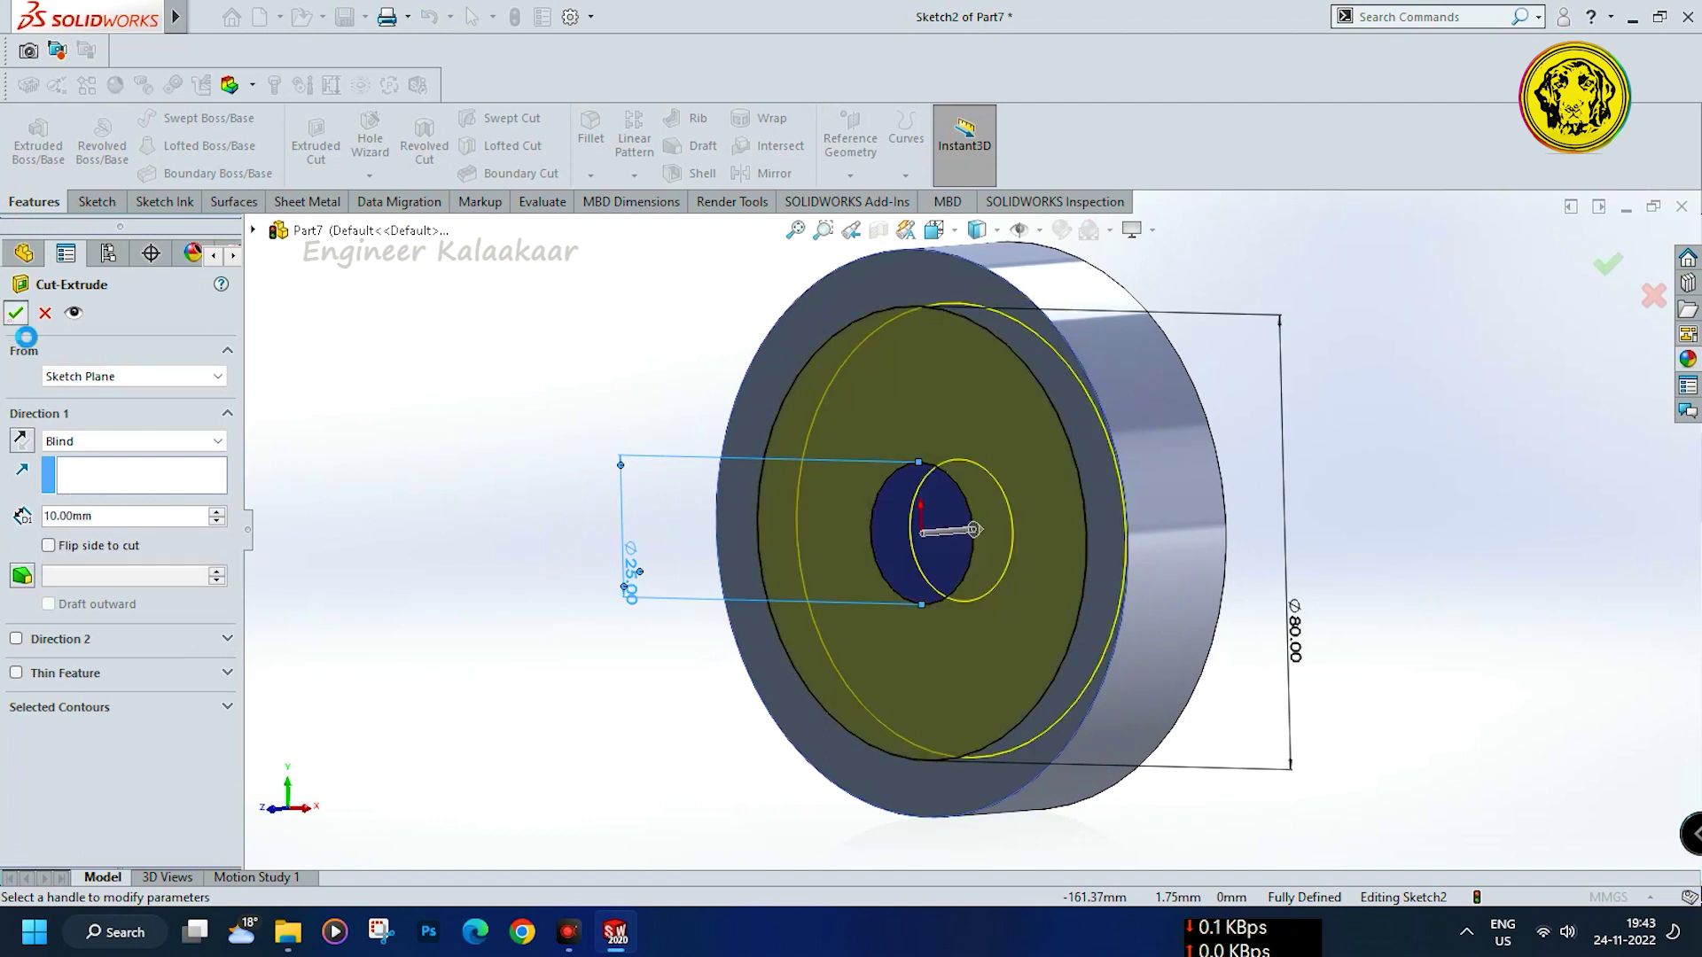
{"action": "left_click", "coordinate": [16, 312]}
{"action": "left_click", "coordinate": [441, 579]}
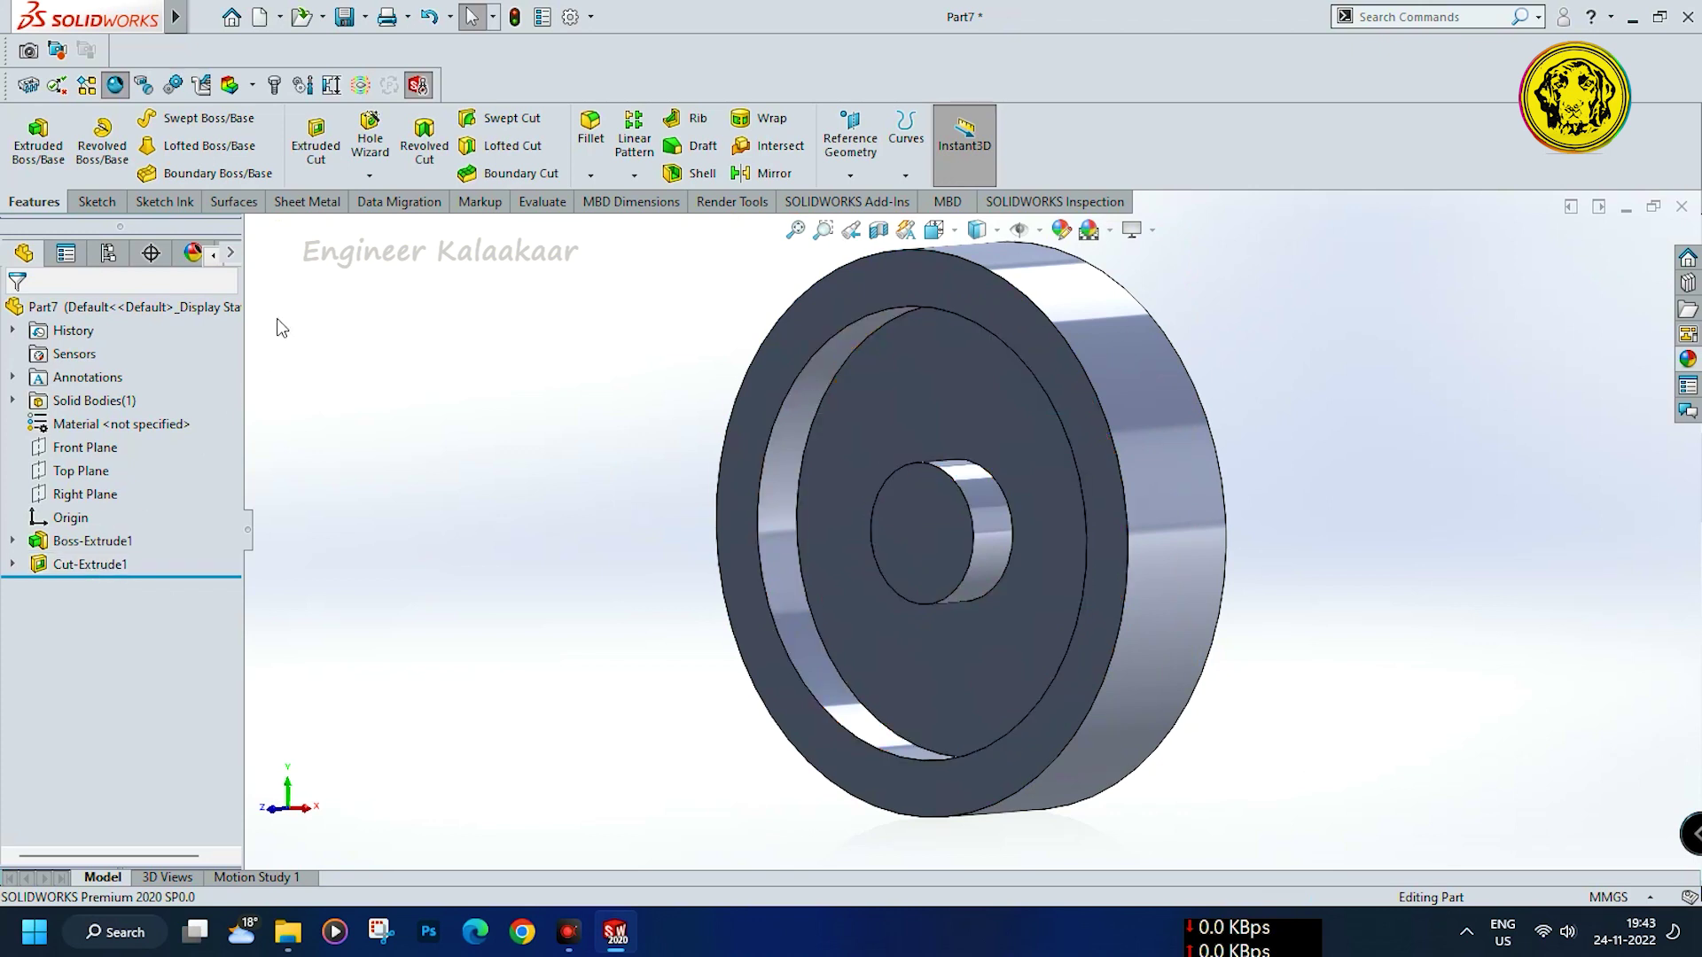
Mirror the ring-shaped cut about the Front Plane onto the disc's opposite face
{"action": "left_click", "coordinate": [82, 574]}
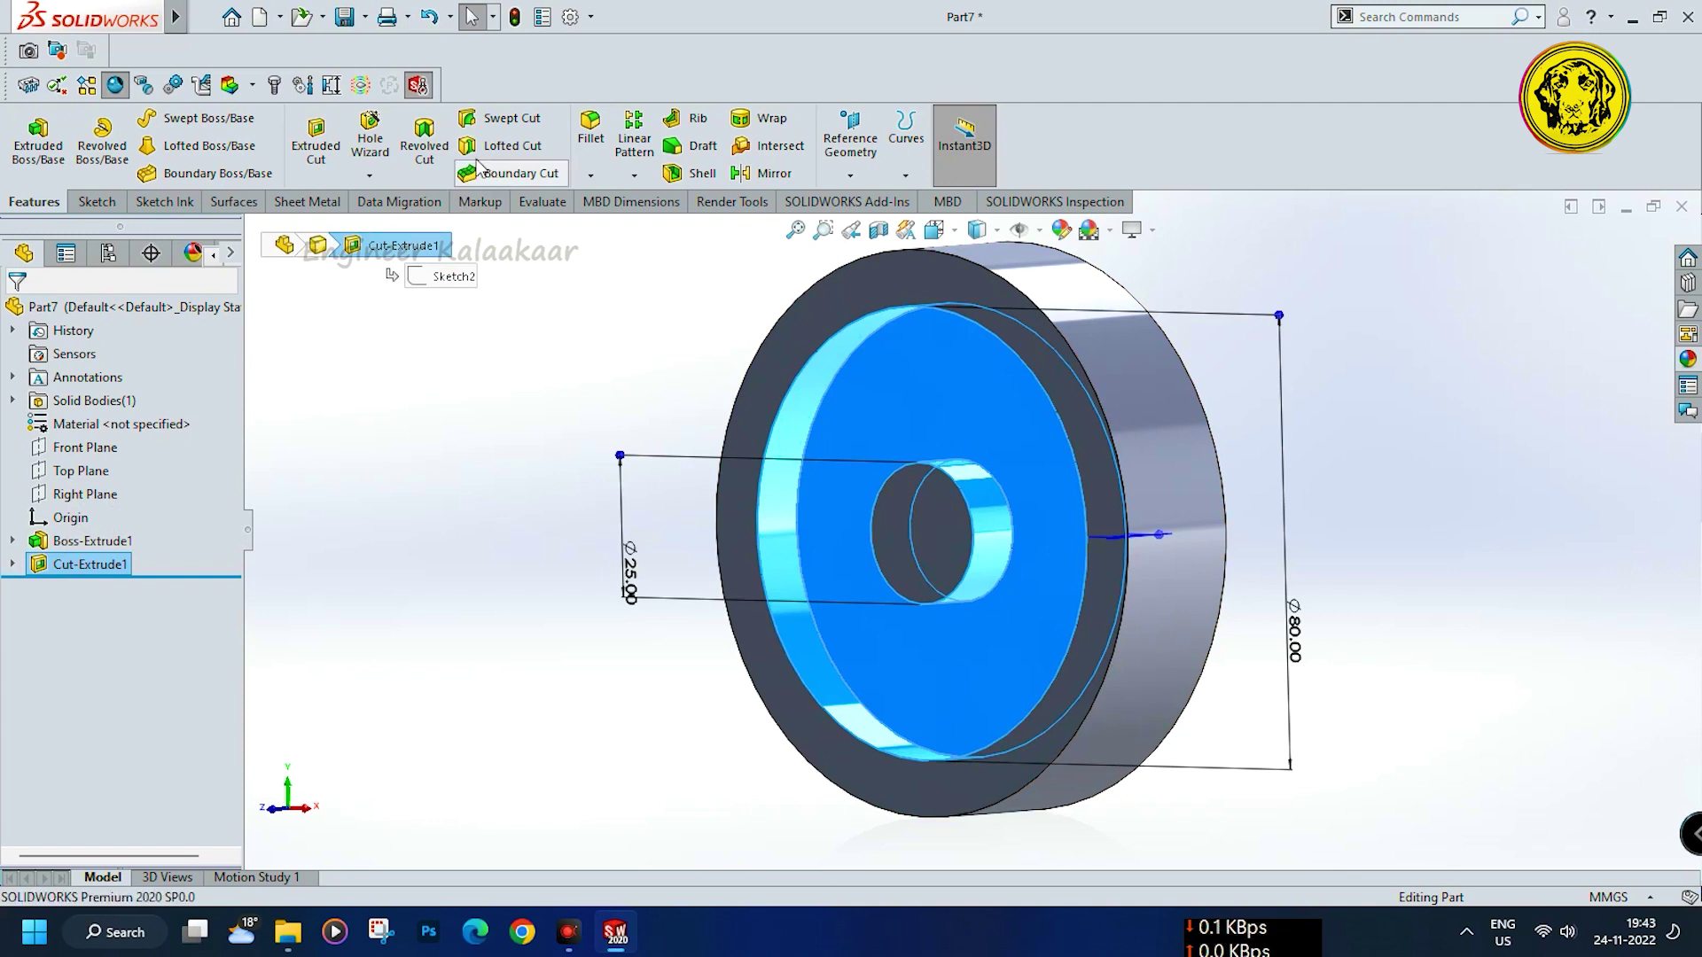
{"action": "left_click", "coordinate": [632, 174]}
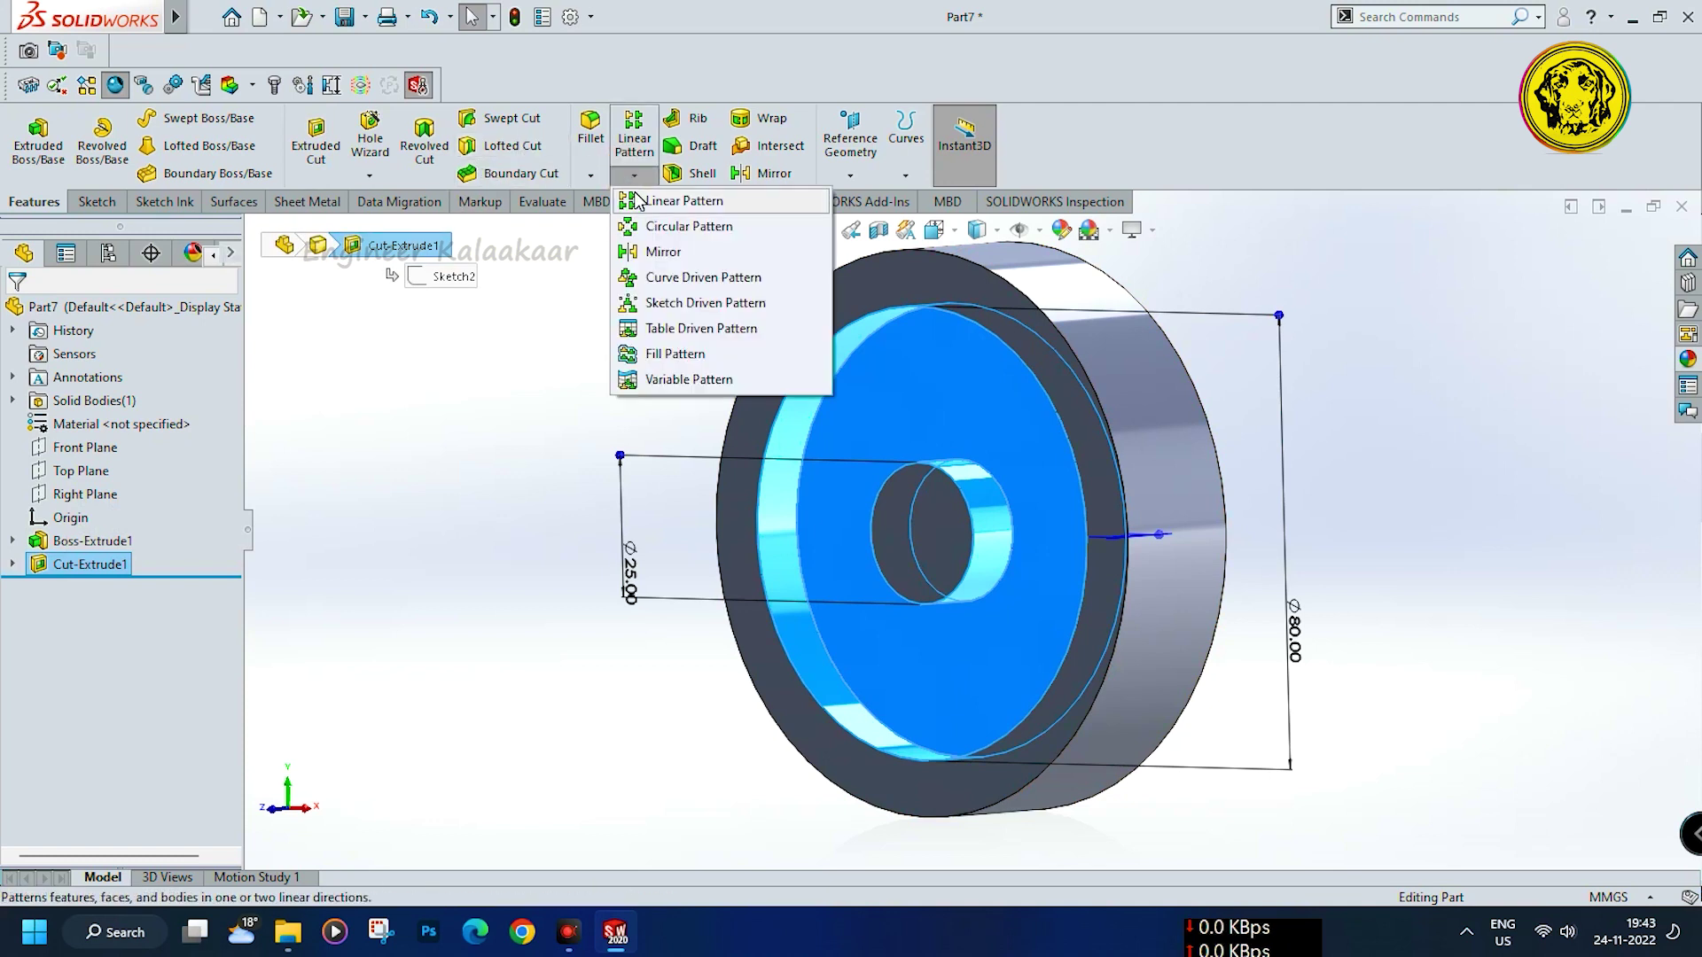
{"action": "left_click", "coordinate": [631, 252]}
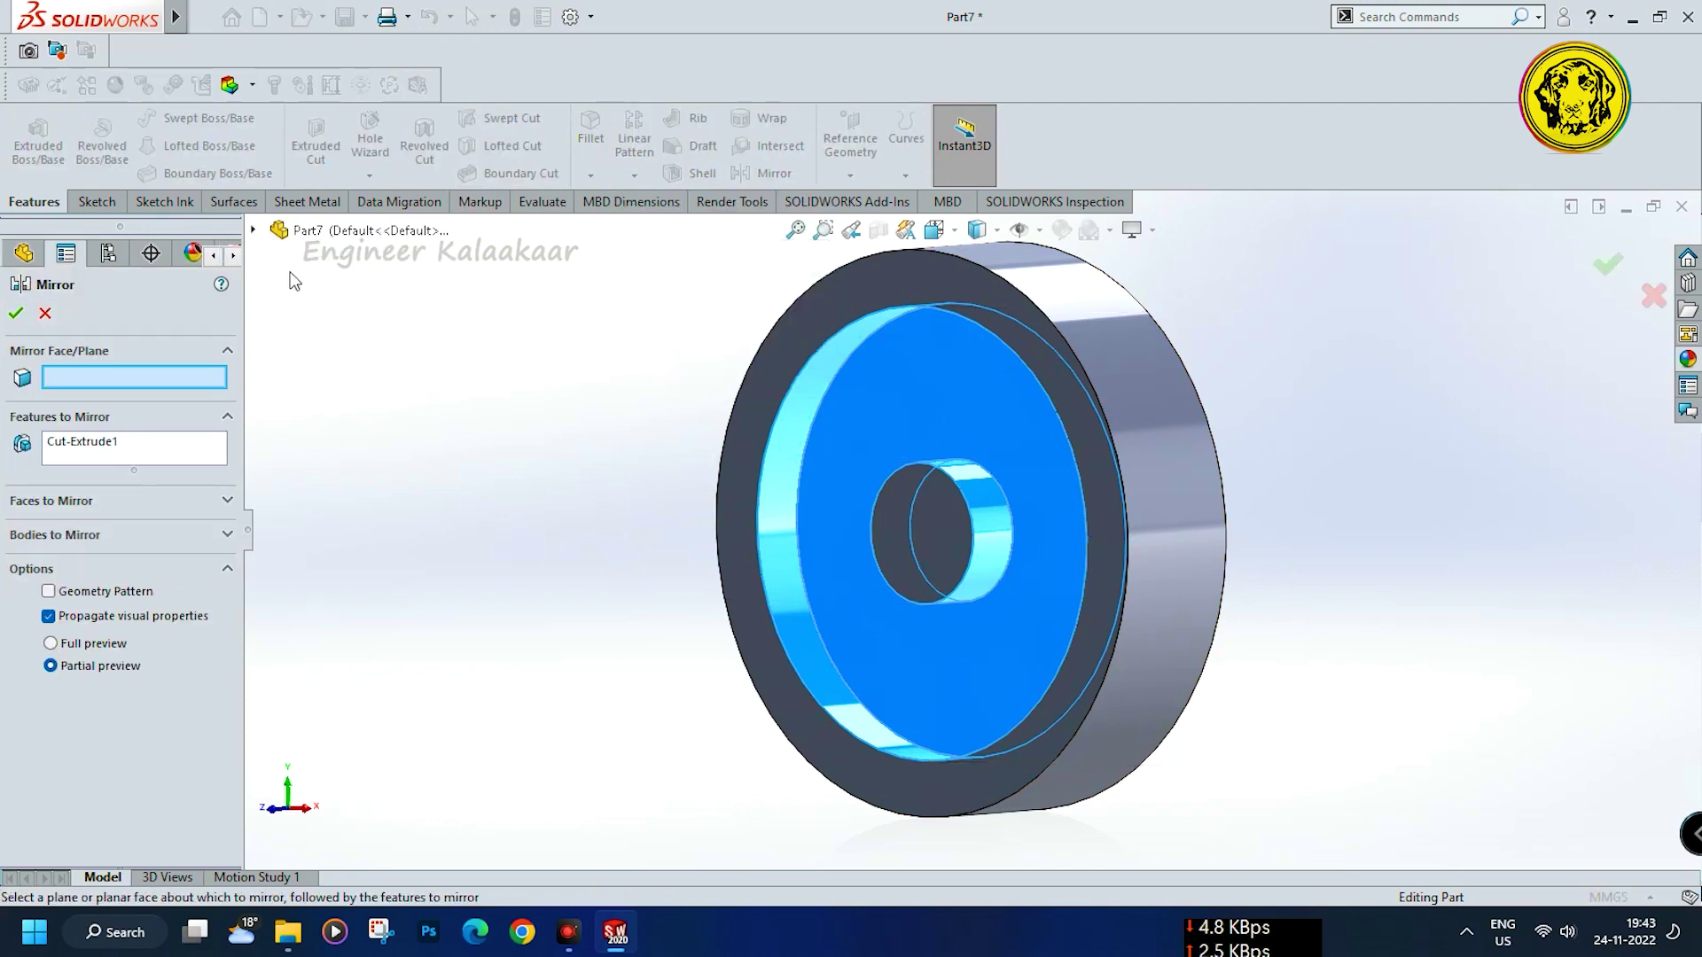
{"action": "left_click", "coordinate": [255, 230]}
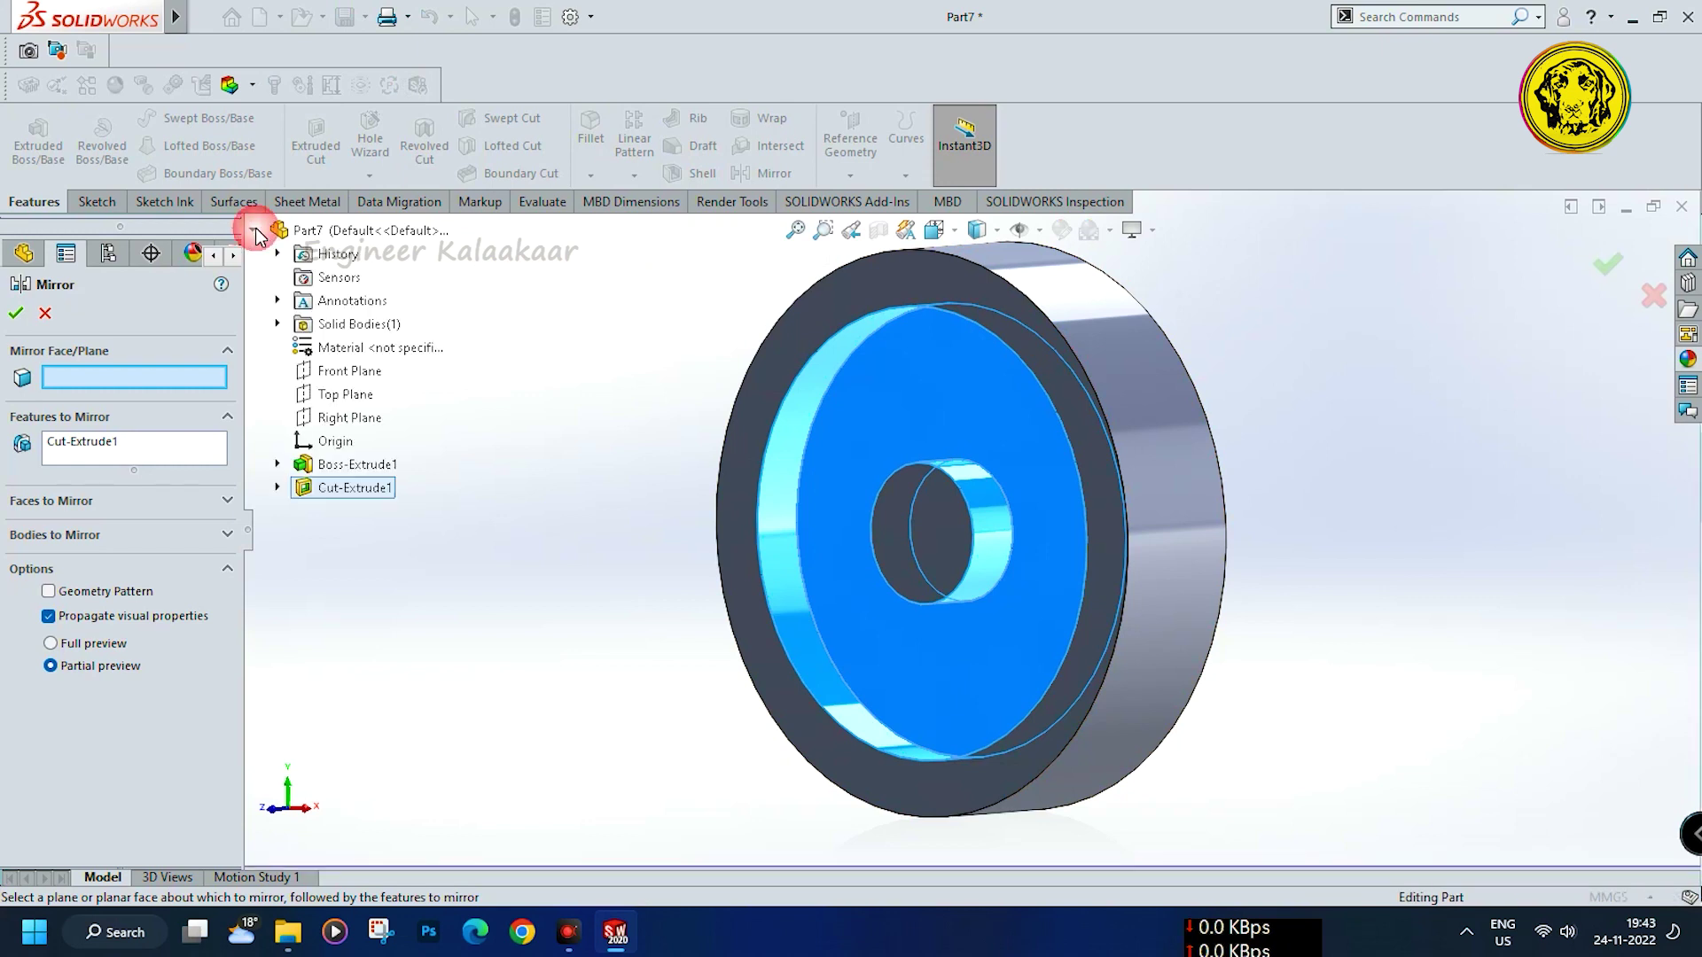
{"action": "left_click", "coordinate": [321, 377]}
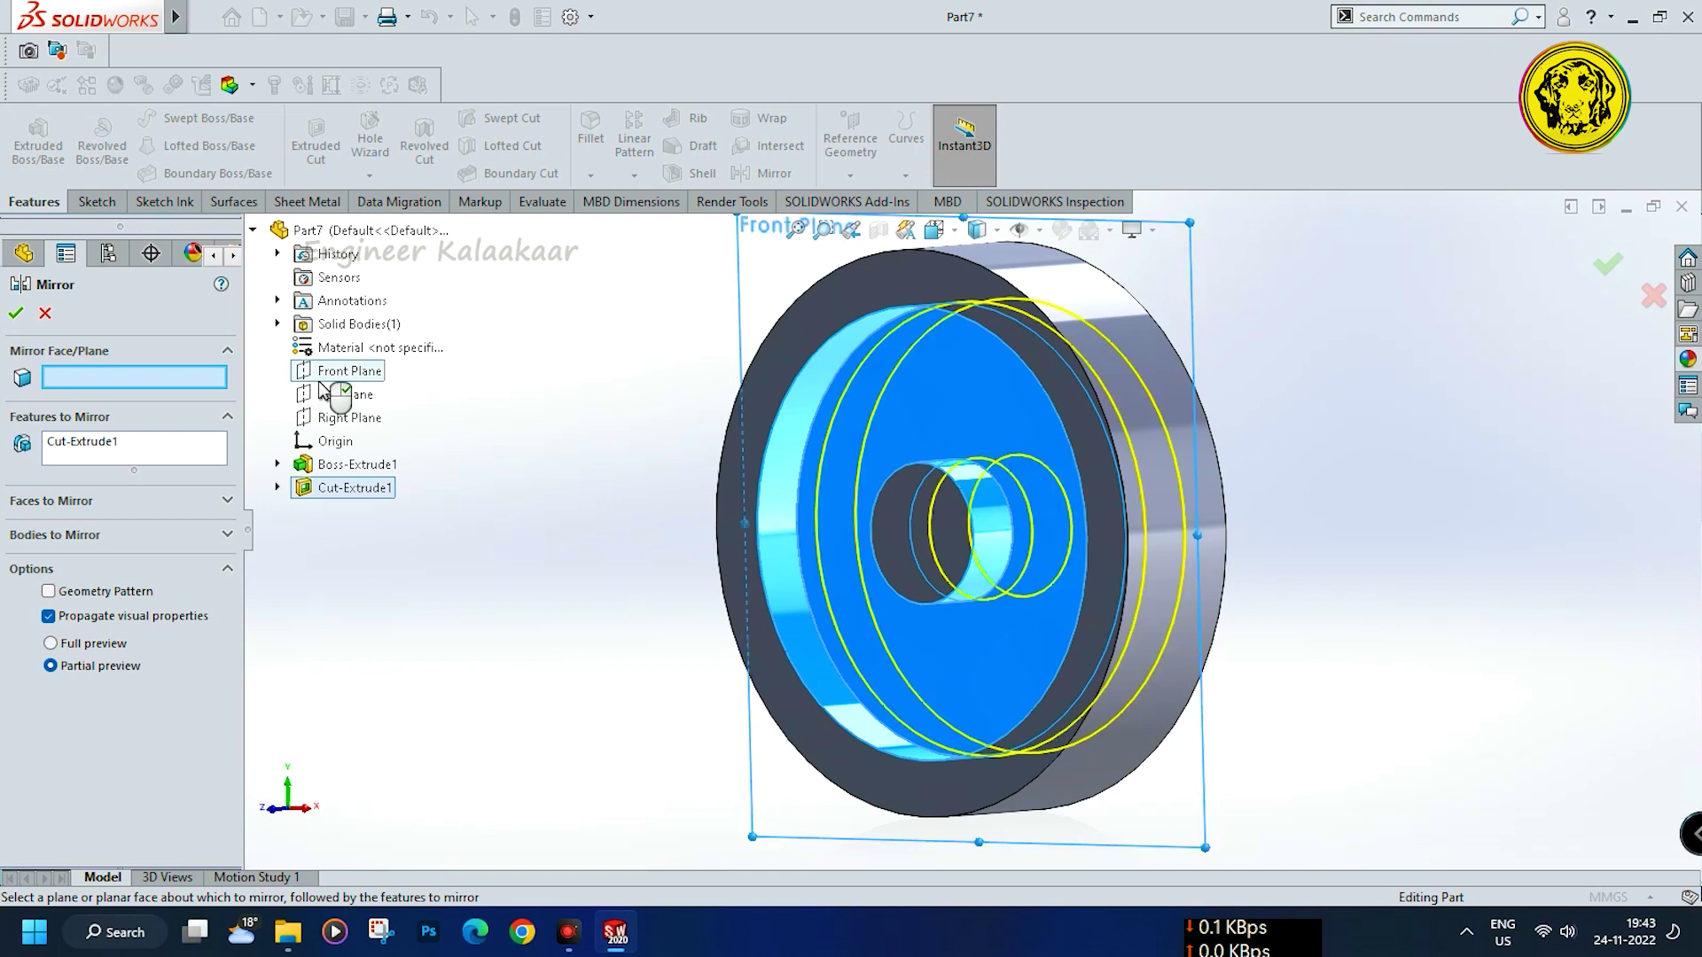
{"action": "left_click", "coordinate": [16, 313]}
Start a sketch on the hub's flat face on the mirrored side and draw a circle about 12 mm in diameter centred on the origin
{"action": "middle_click_drag", "start_coordinate": [494, 482], "coordinate": [896, 557]}
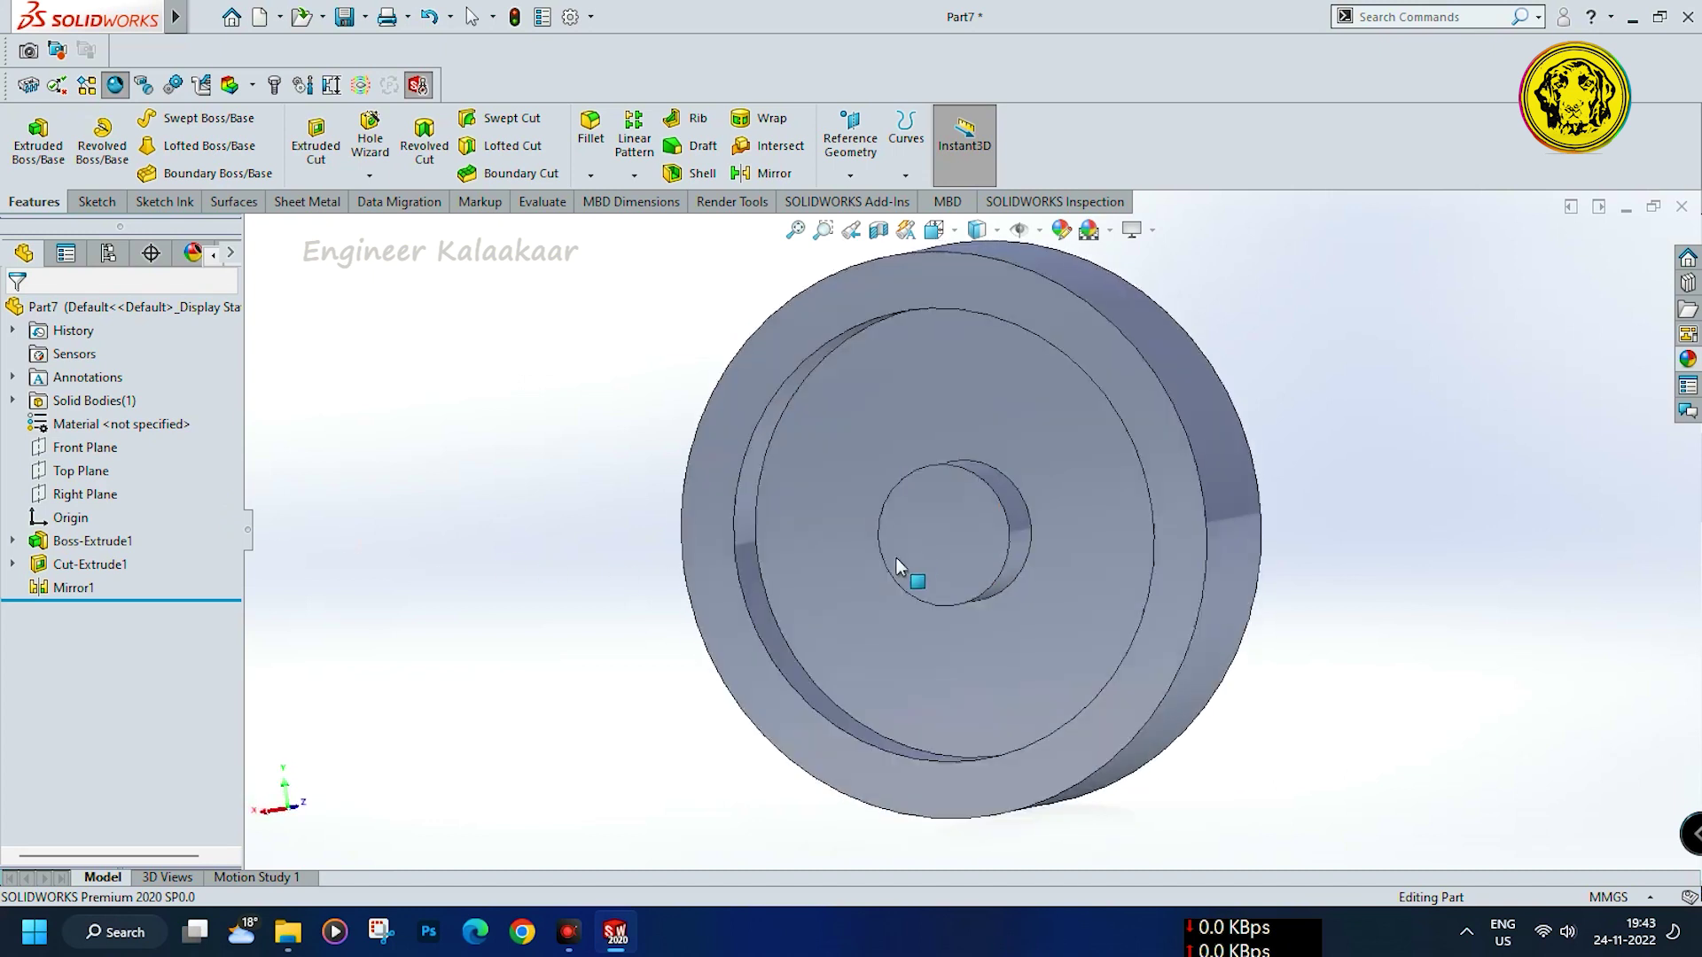
{"action": "left_click", "coordinate": [922, 541]}
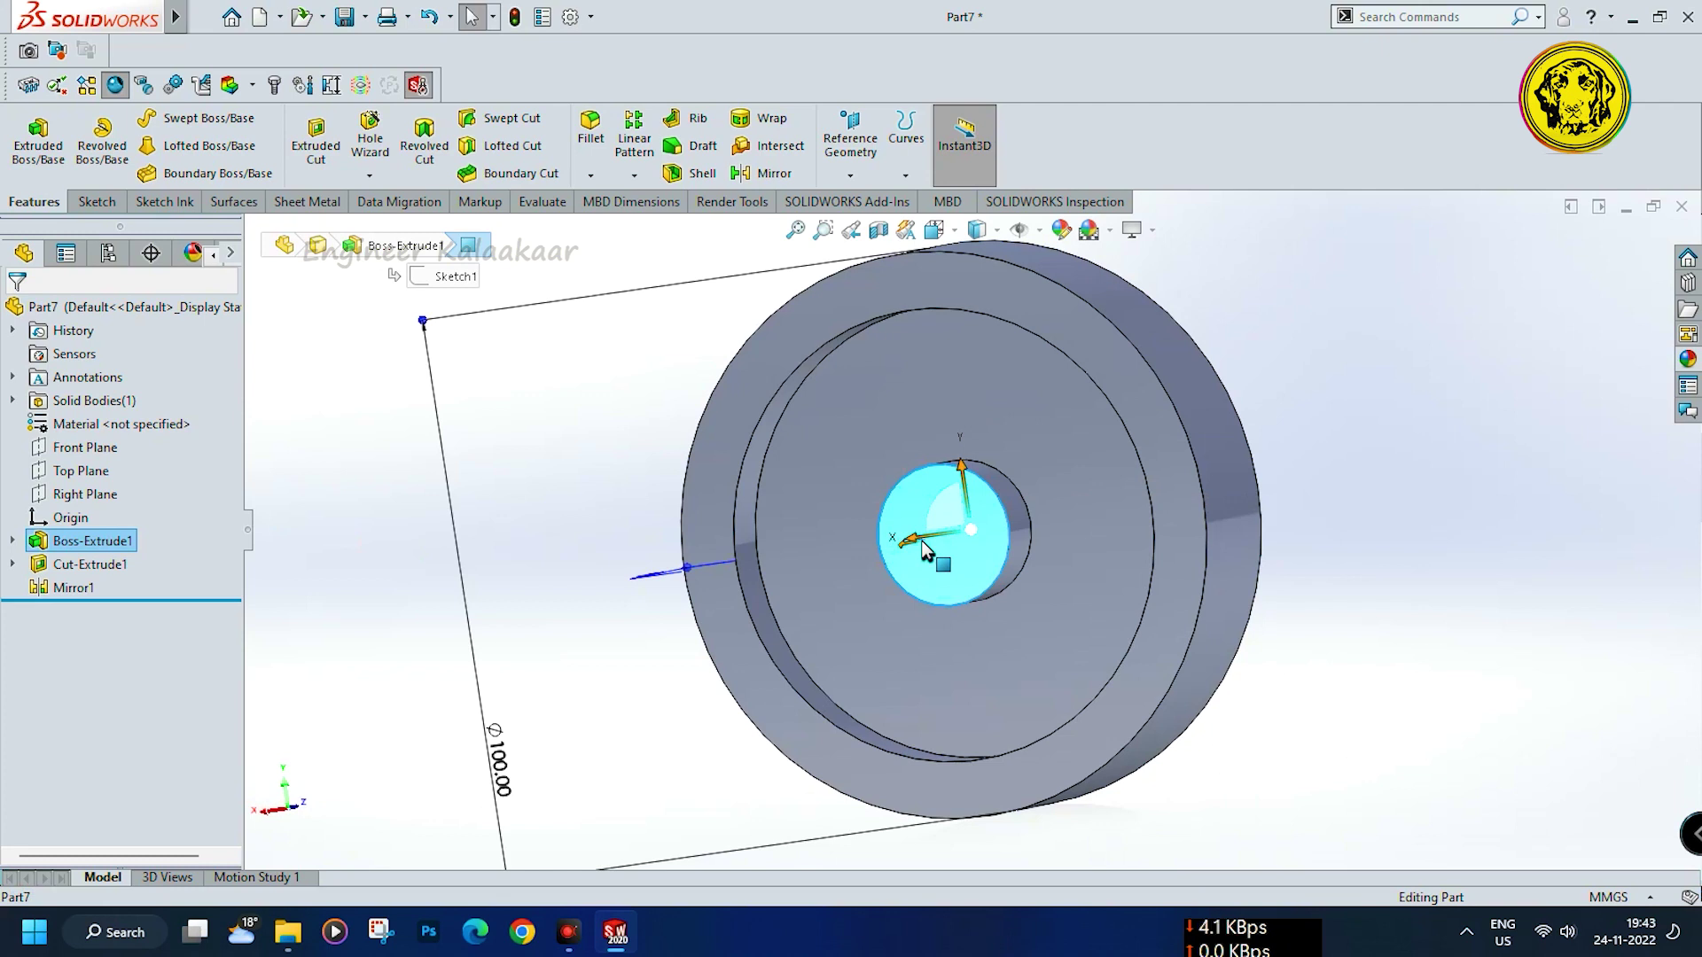
{"action": "key", "text": "ctrl+8"}
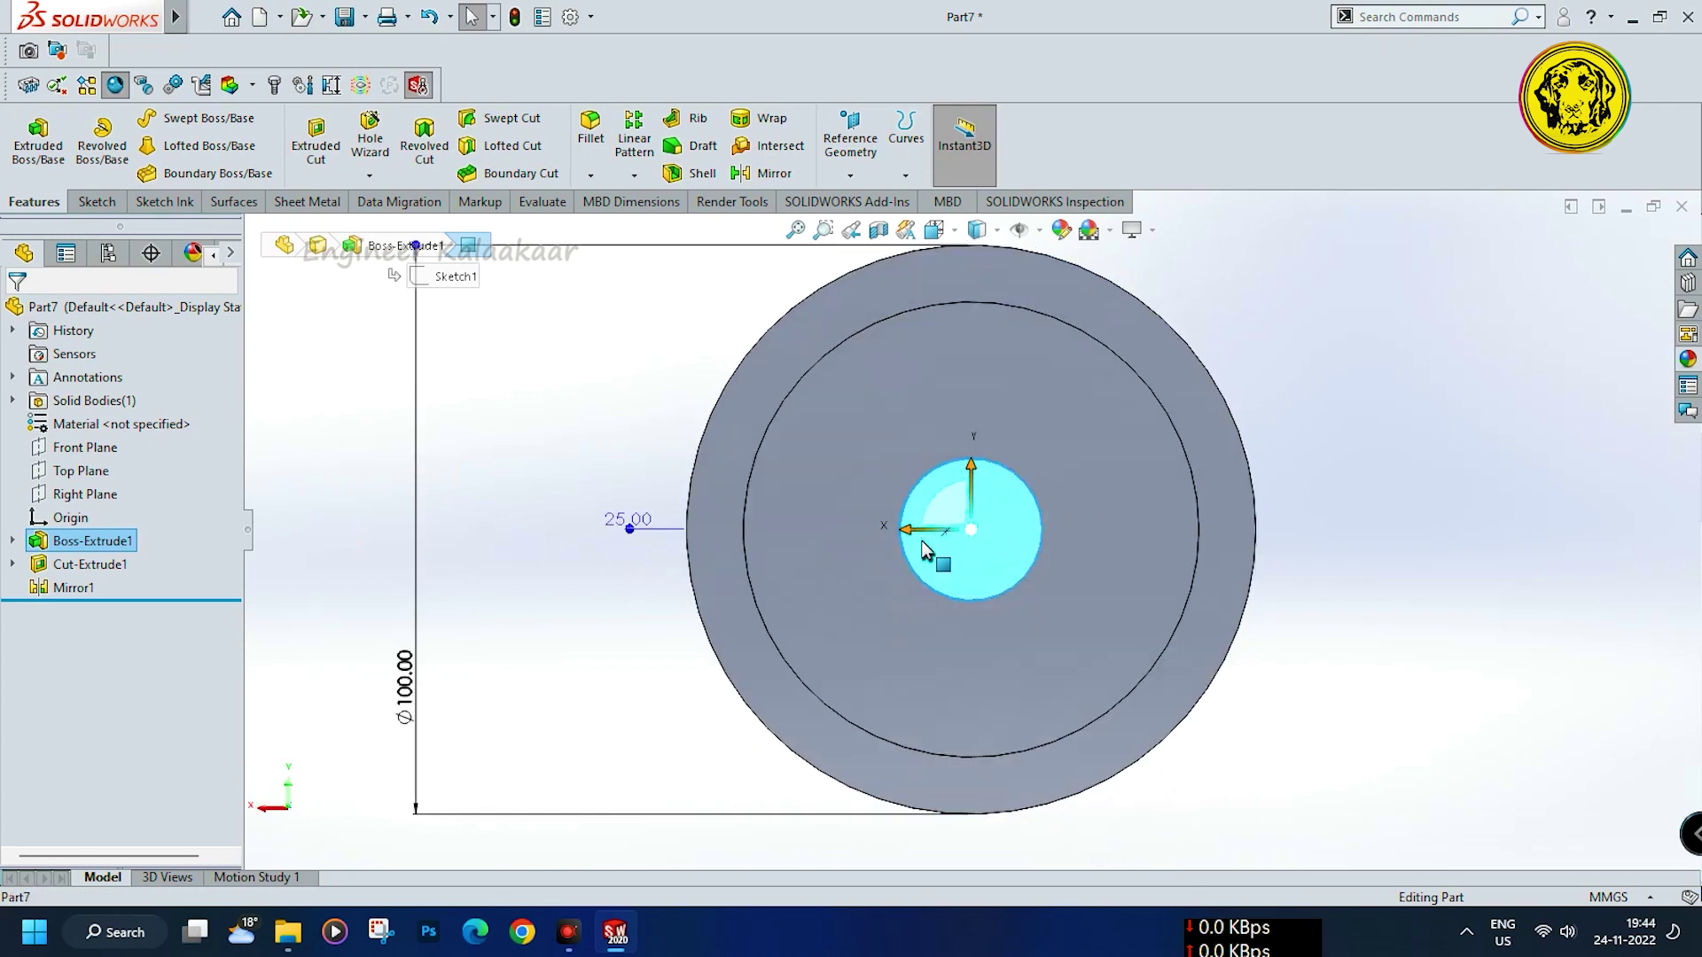
{"action": "left_click", "coordinate": [93, 201]}
{"action": "left_click", "coordinate": [180, 121]}
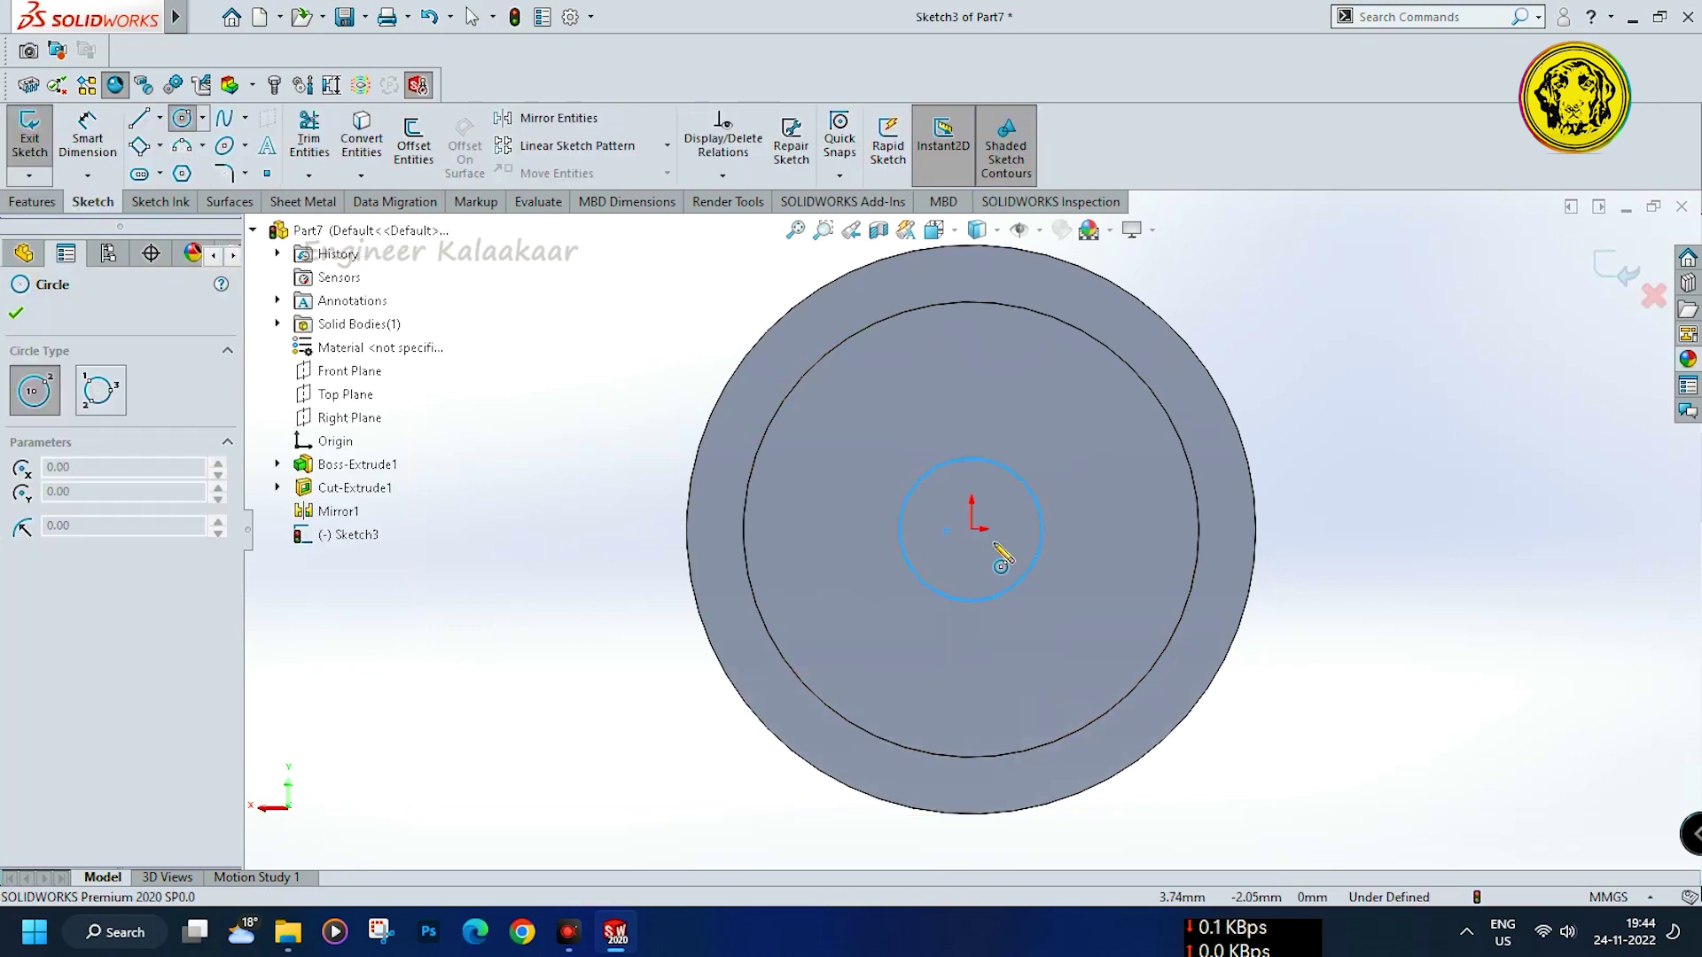
{"action": "left_click", "coordinate": [972, 530]}
{"action": "left_click", "coordinate": [1002, 548]}
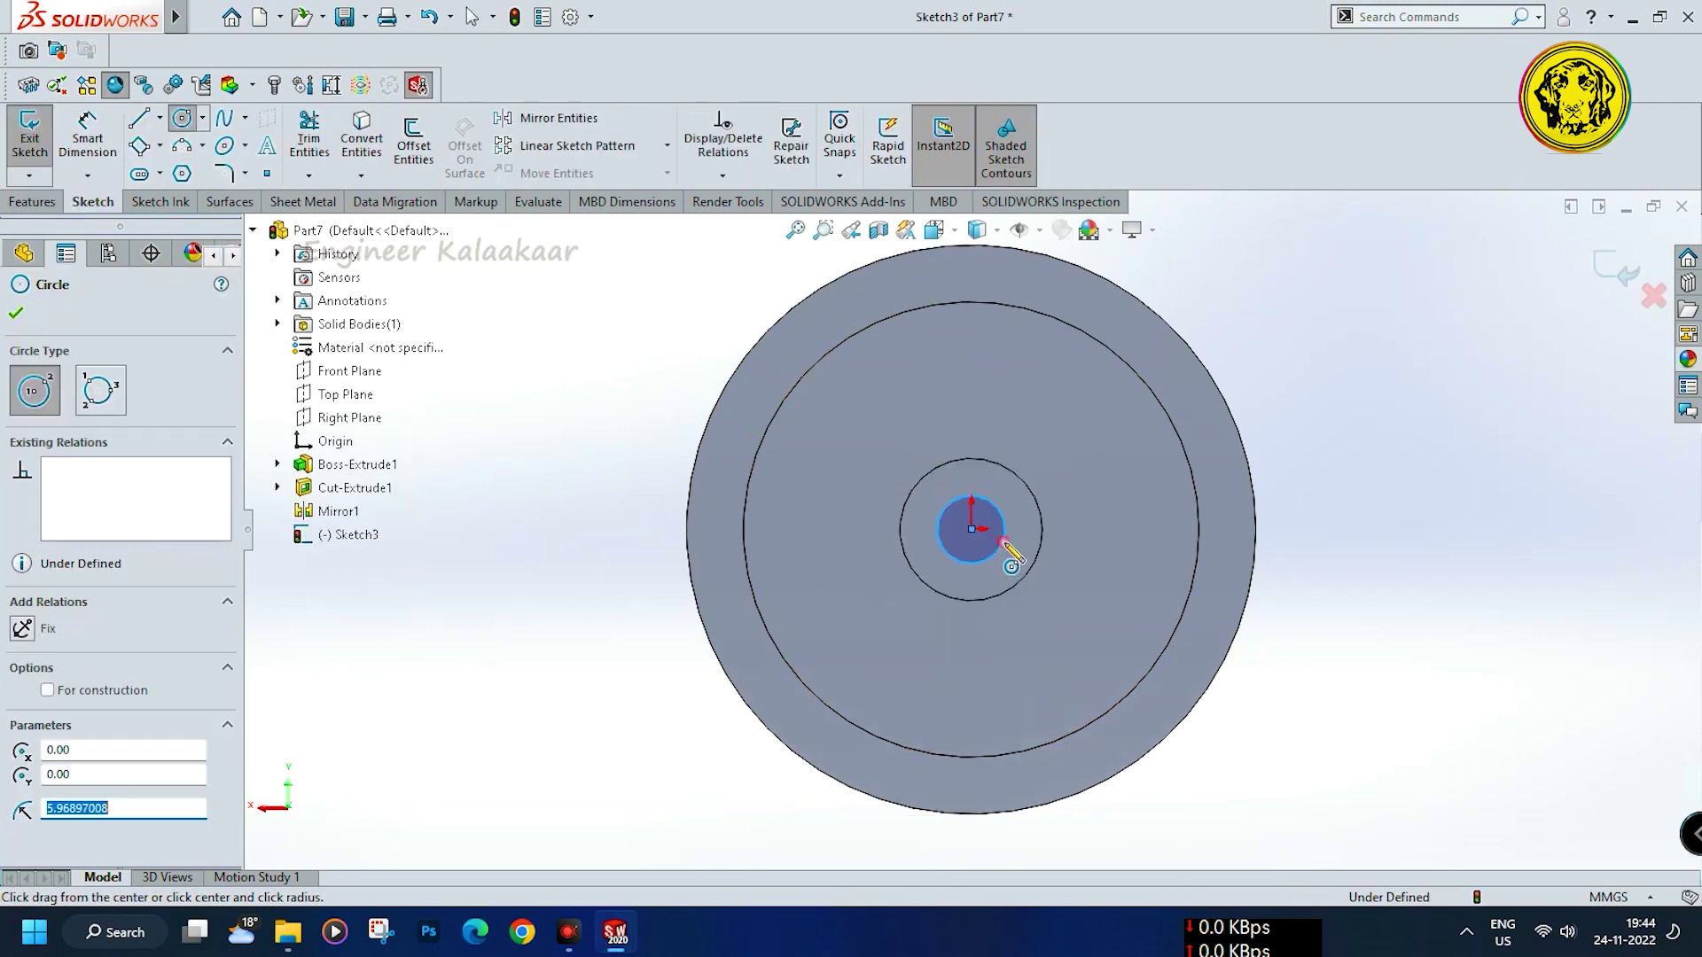
Dimension the small circle at the hub's centre to a diameter of 11 mm
{"action": "key", "text": "Escape"}
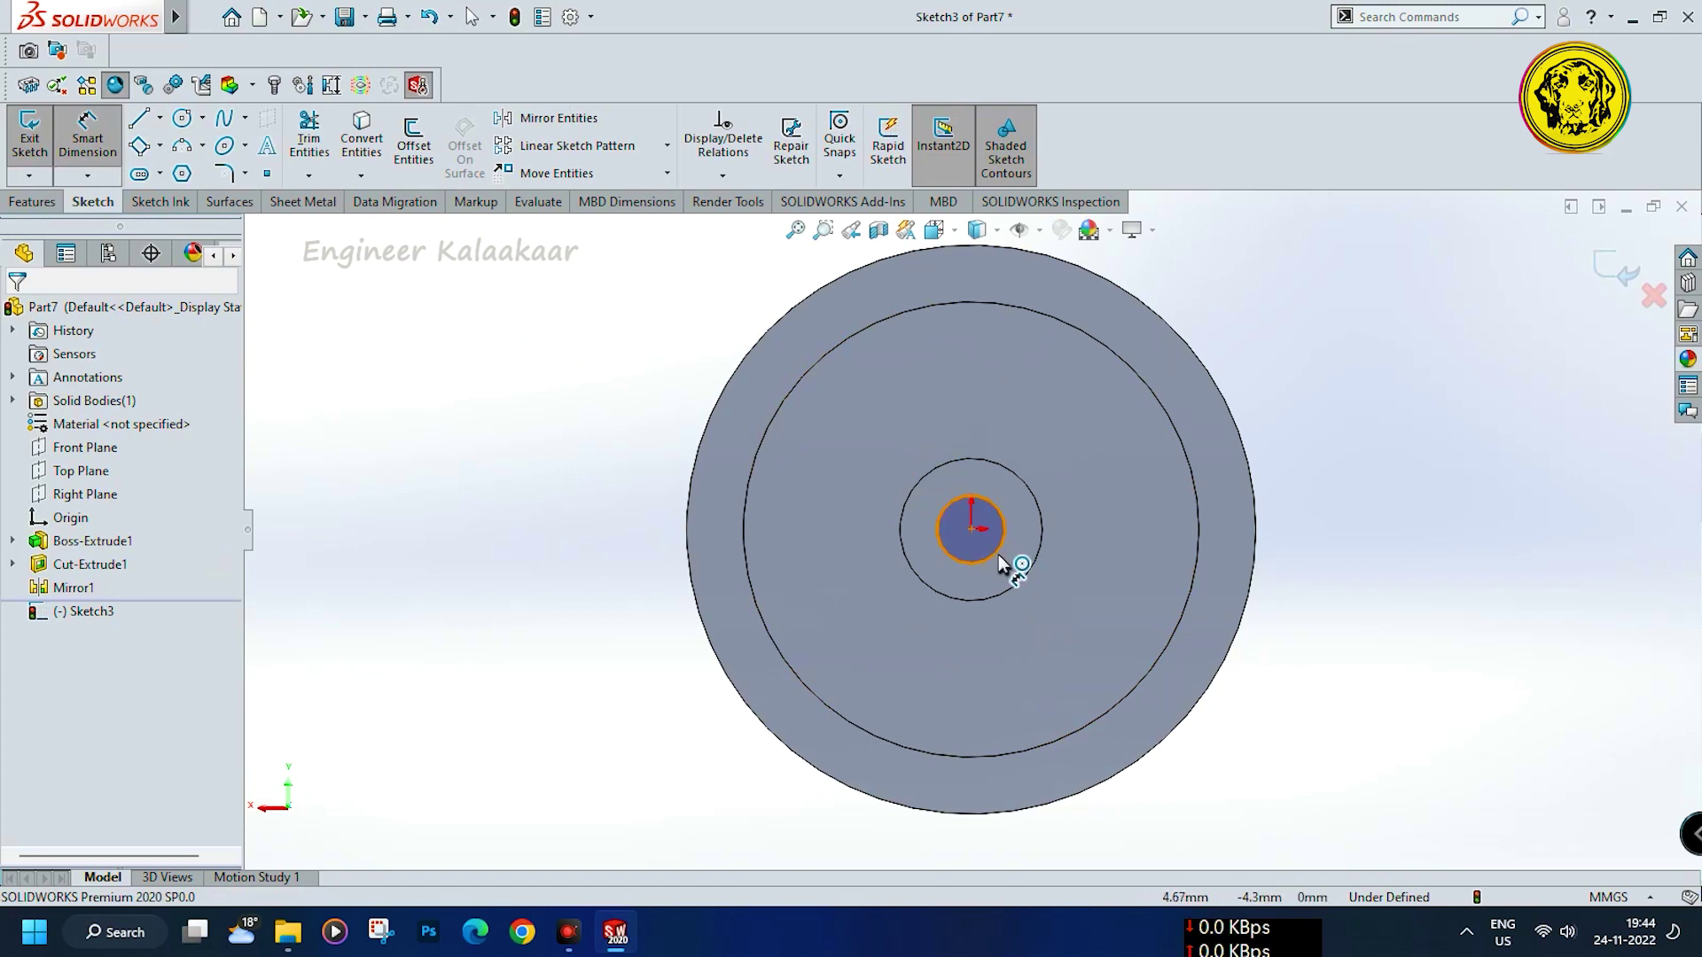
{"action": "left_click", "coordinate": [1000, 557]}
{"action": "left_click", "coordinate": [1357, 567]}
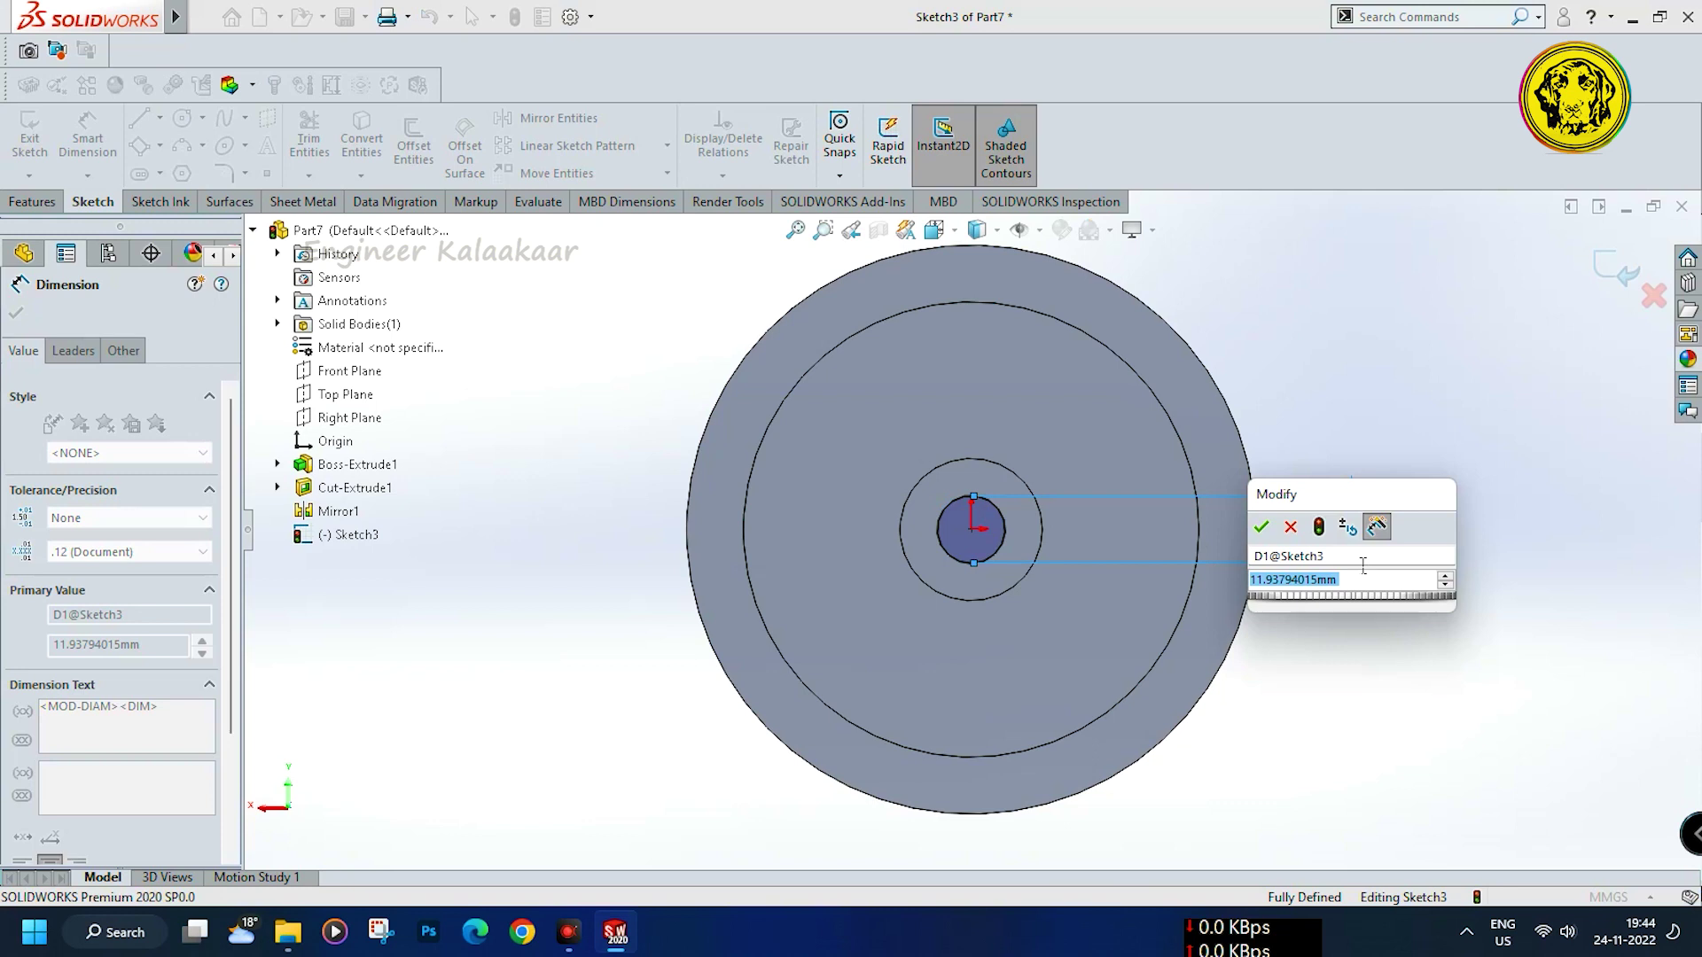
{"action": "type", "text": "11"}
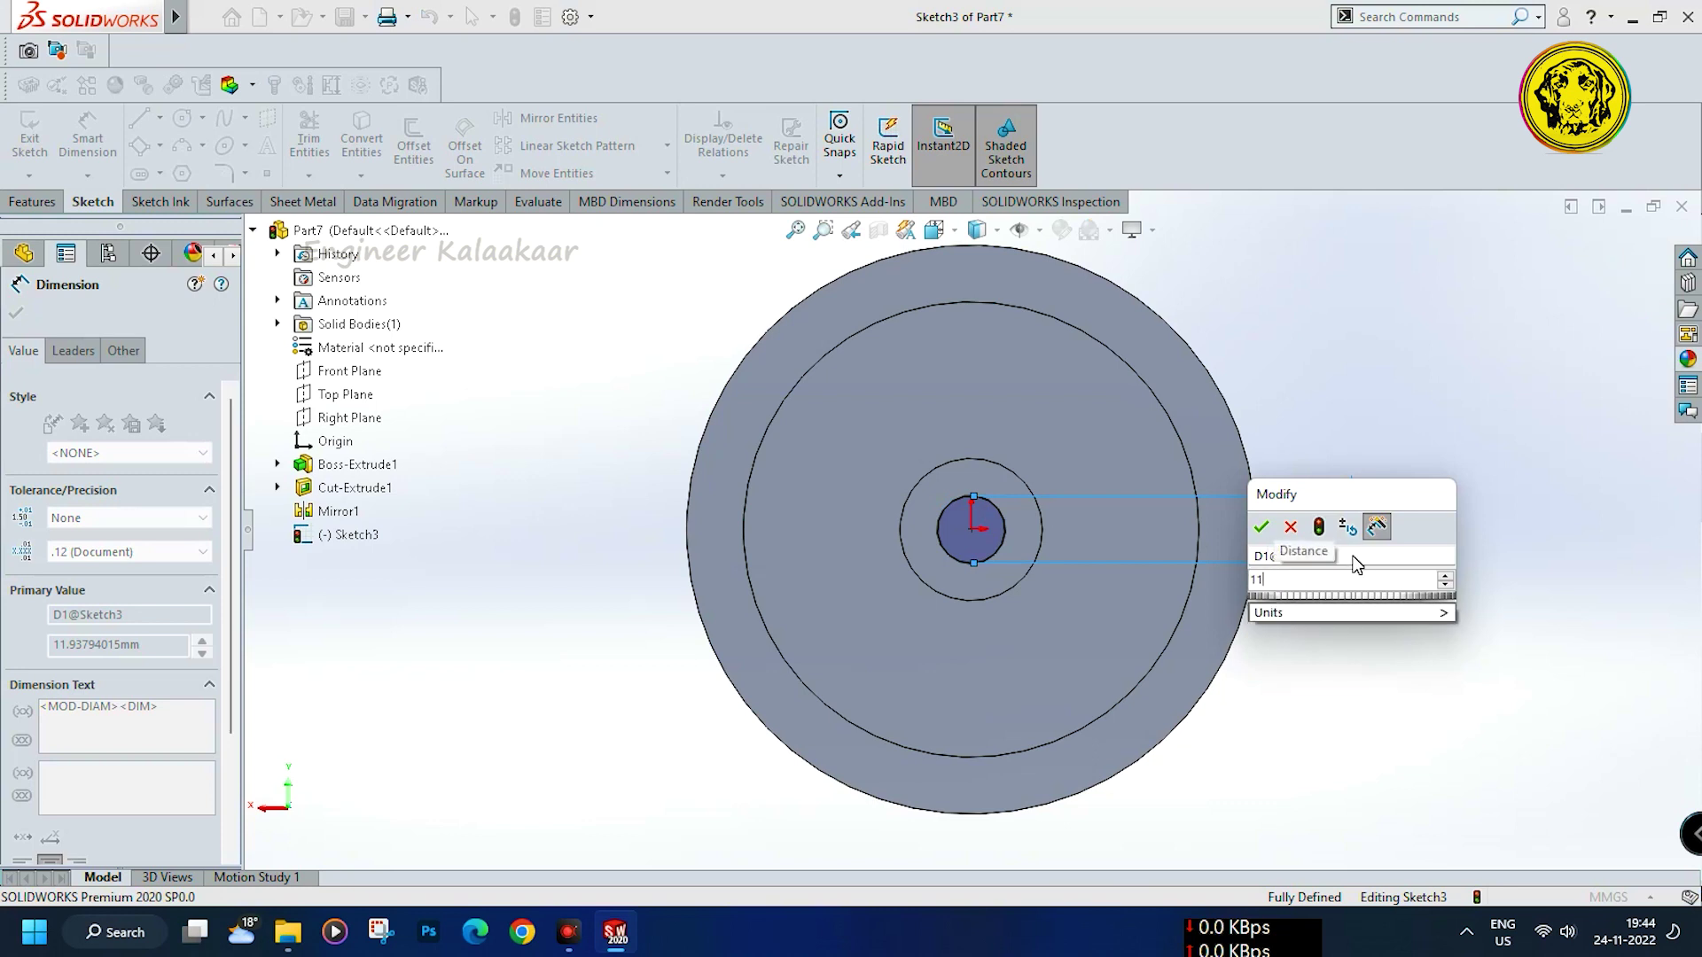
{"action": "key", "text": "Return"}
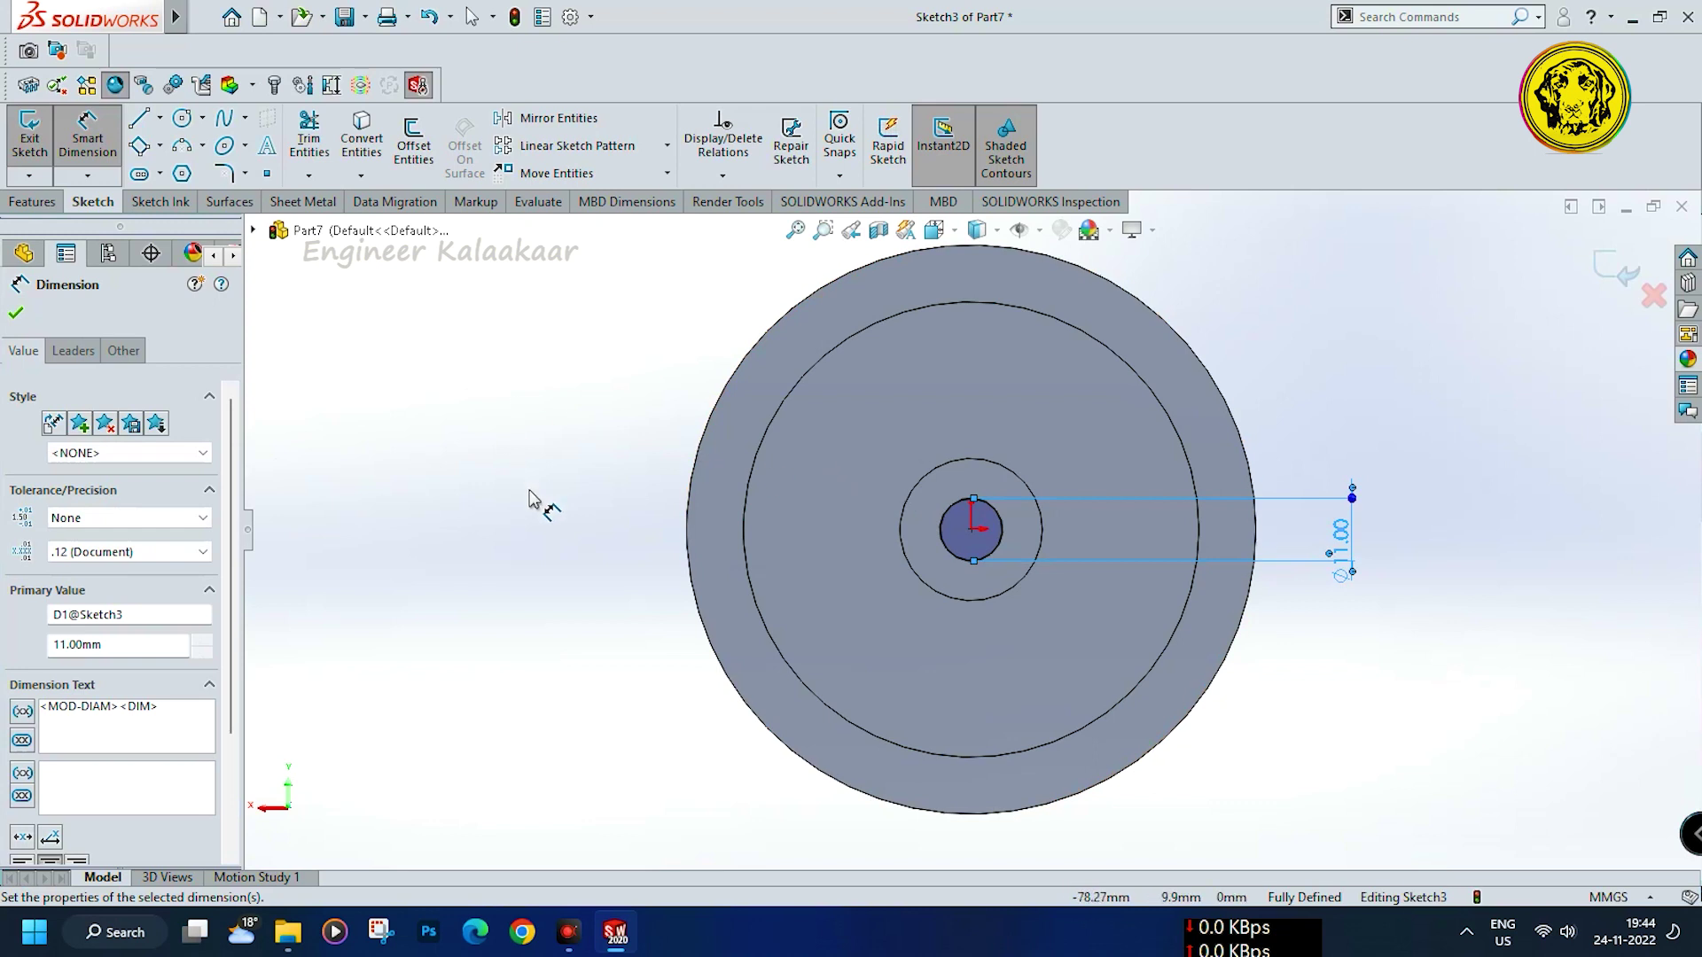
Draw a larger concentric circle about 61 mm in diameter from the origin, between the hub and the rim
{"action": "left_click", "coordinate": [204, 118]}
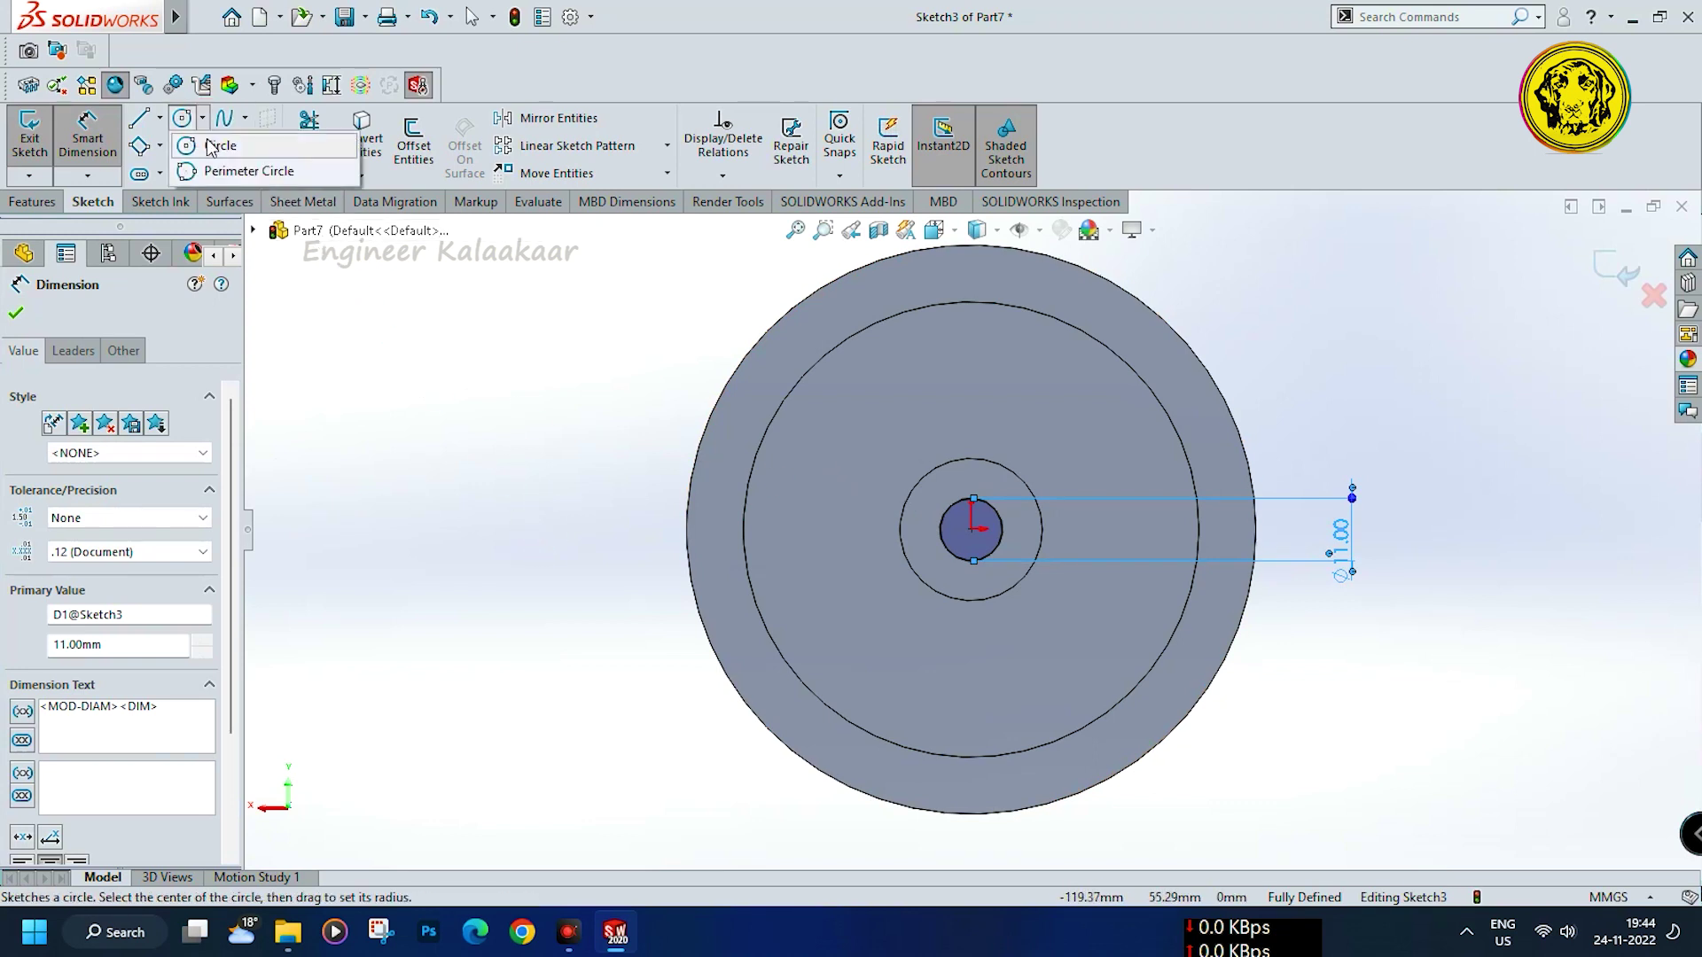
{"action": "left_click", "coordinate": [213, 146]}
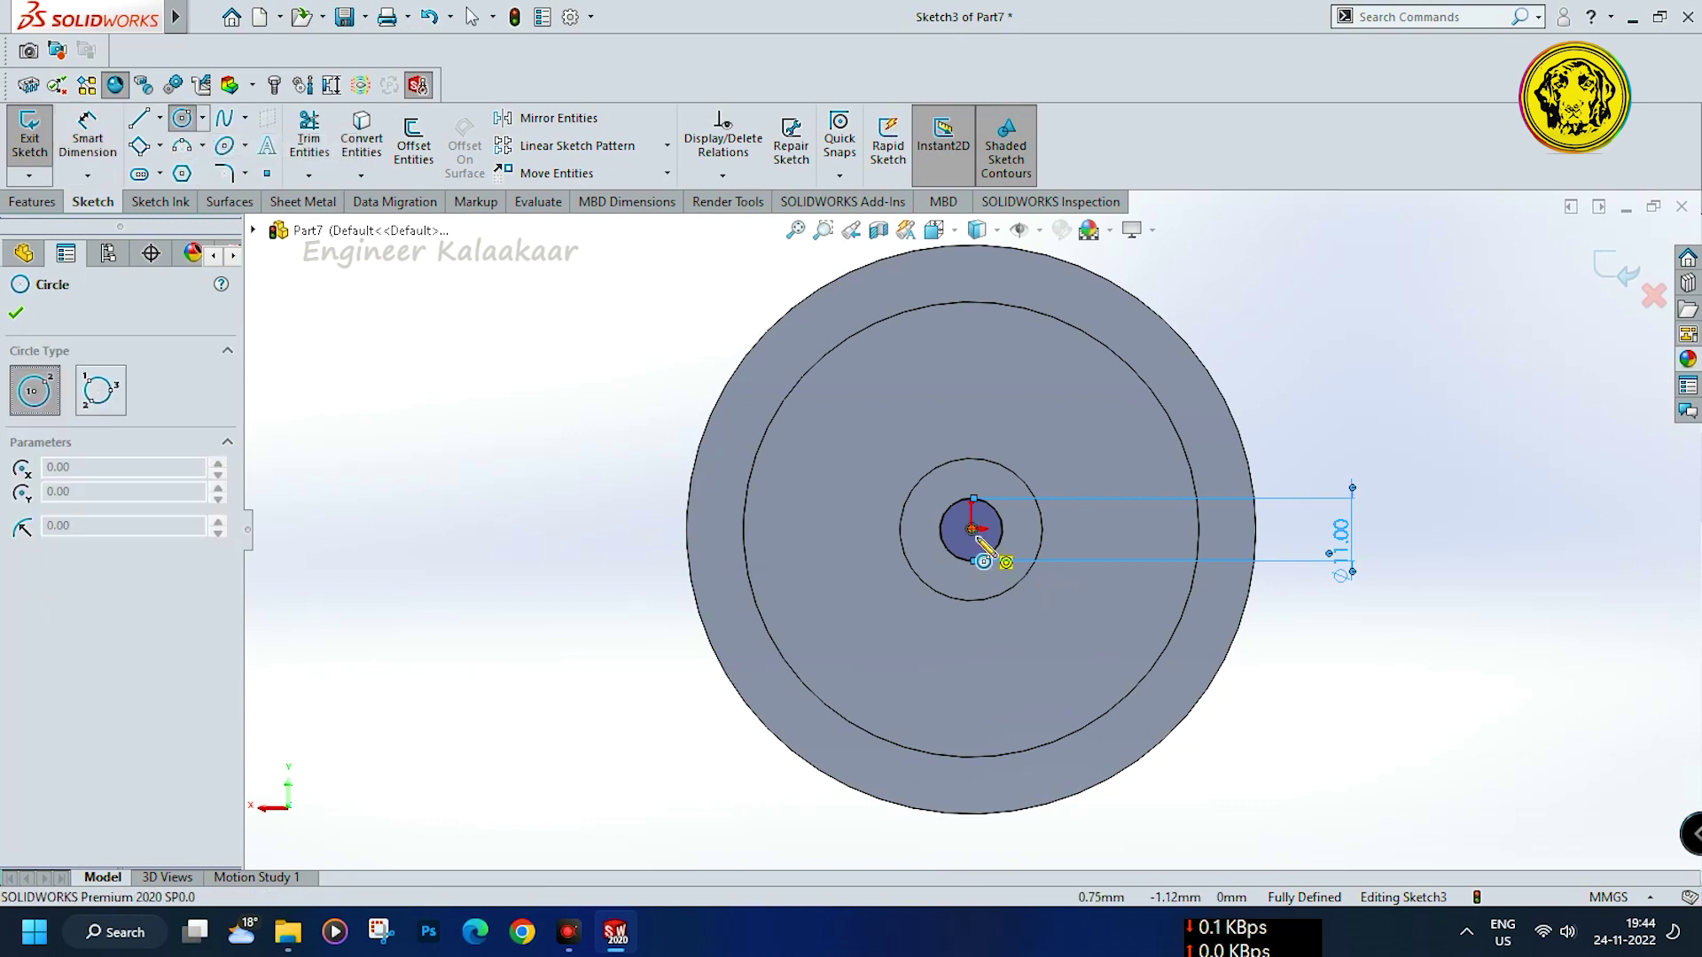
{"action": "left_click", "coordinate": [973, 530]}
{"action": "left_click", "coordinate": [1122, 623]}
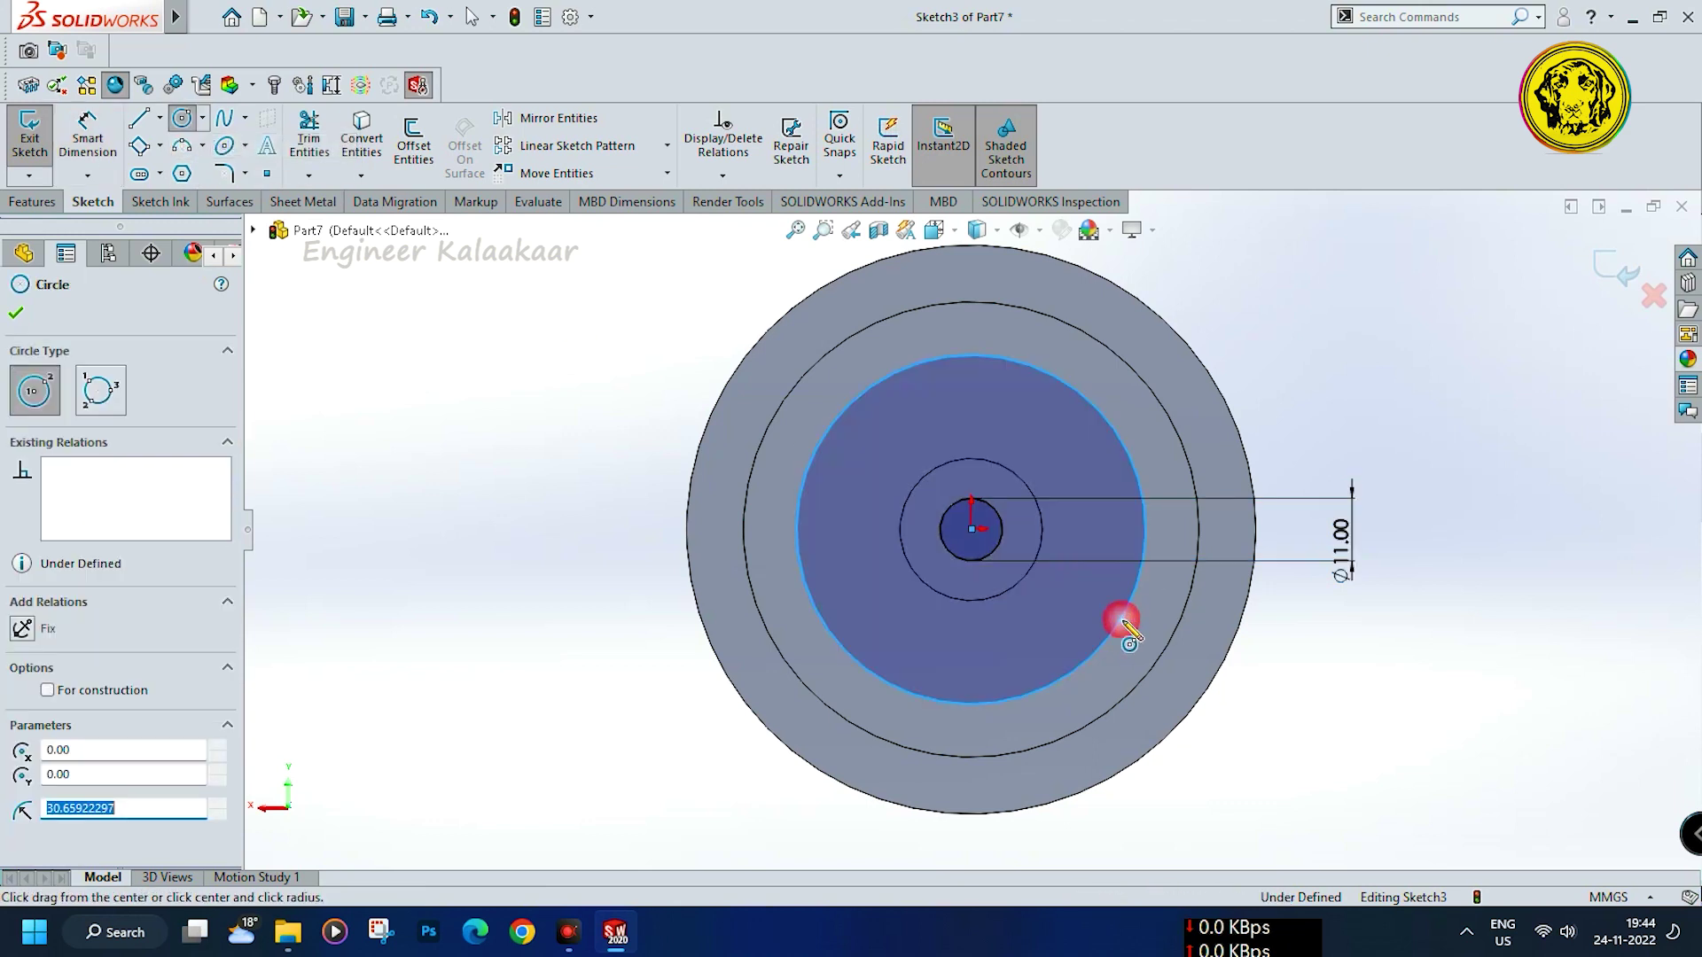
Dimension the larger concentric circle to a diameter of 52.5 mm
{"action": "left_click", "coordinate": [96, 128]}
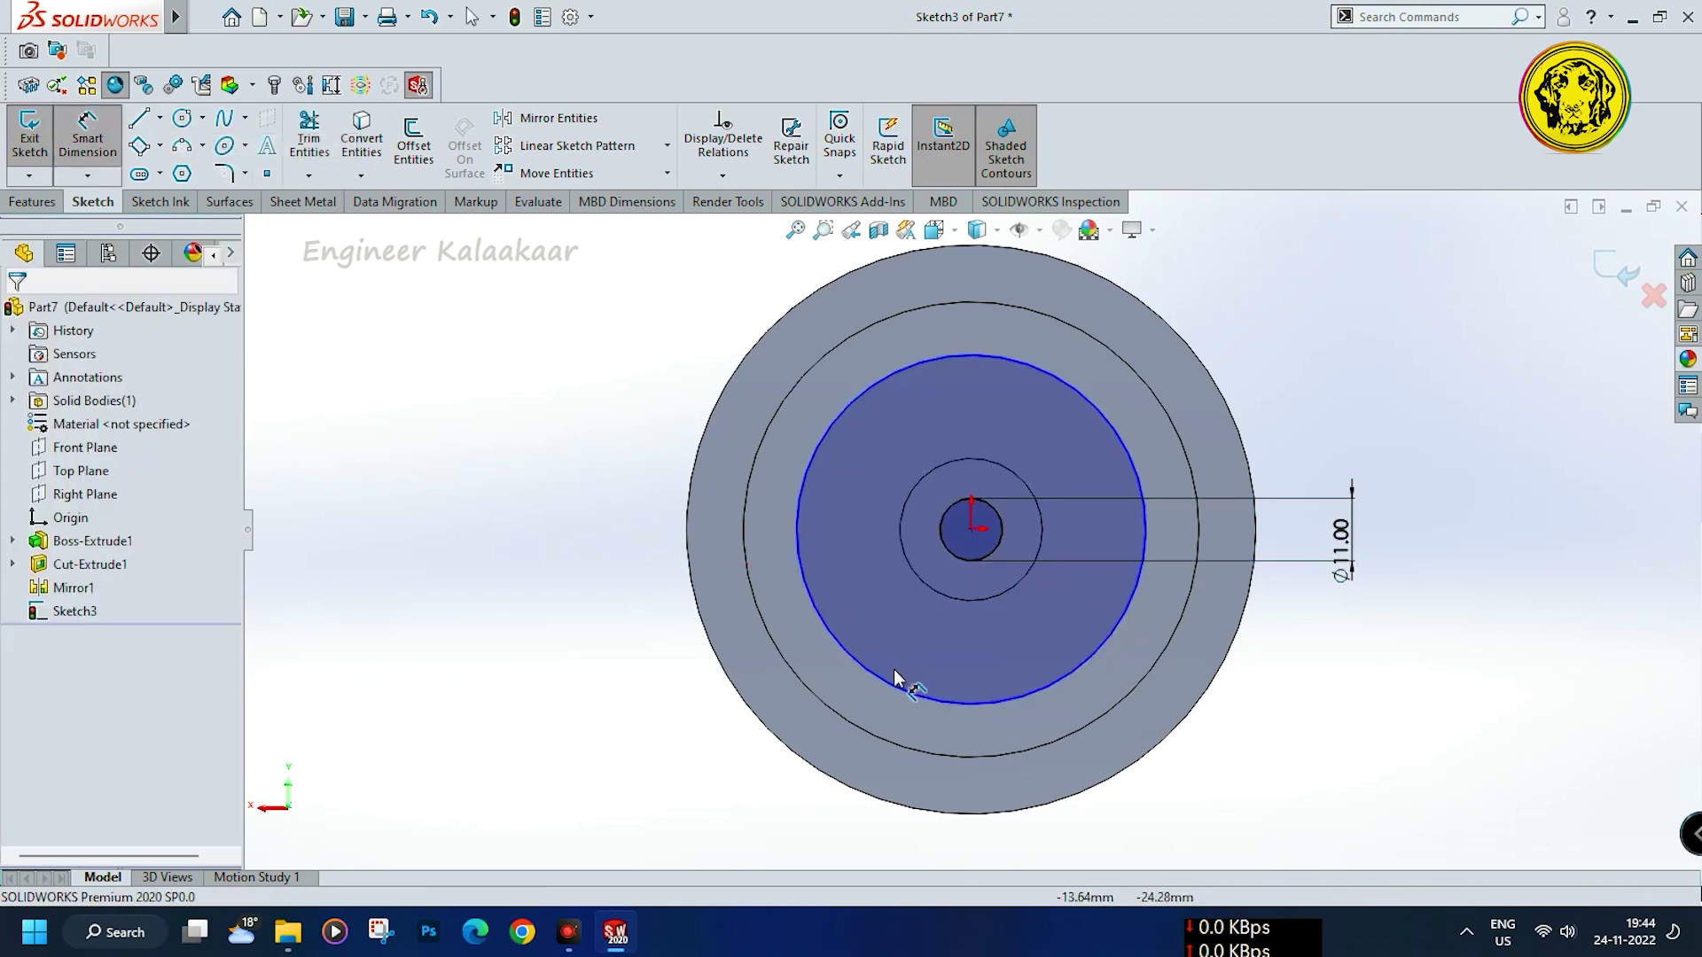
{"action": "left_click", "coordinate": [904, 695]}
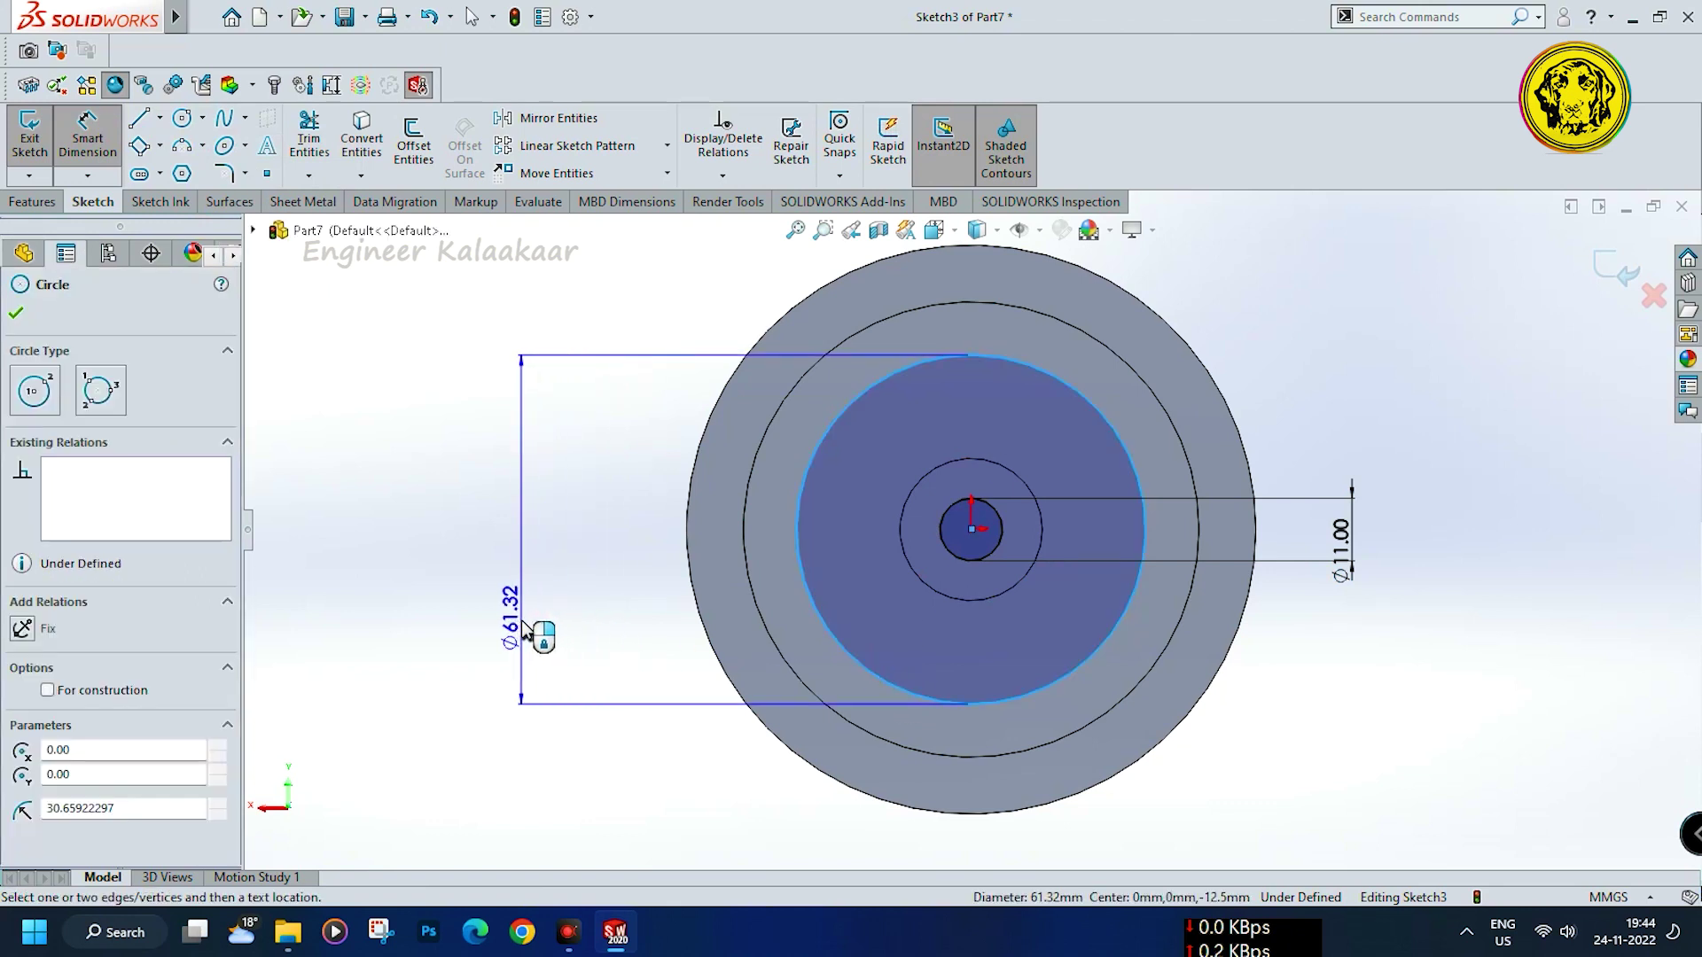
{"action": "left_click", "coordinate": [525, 630]}
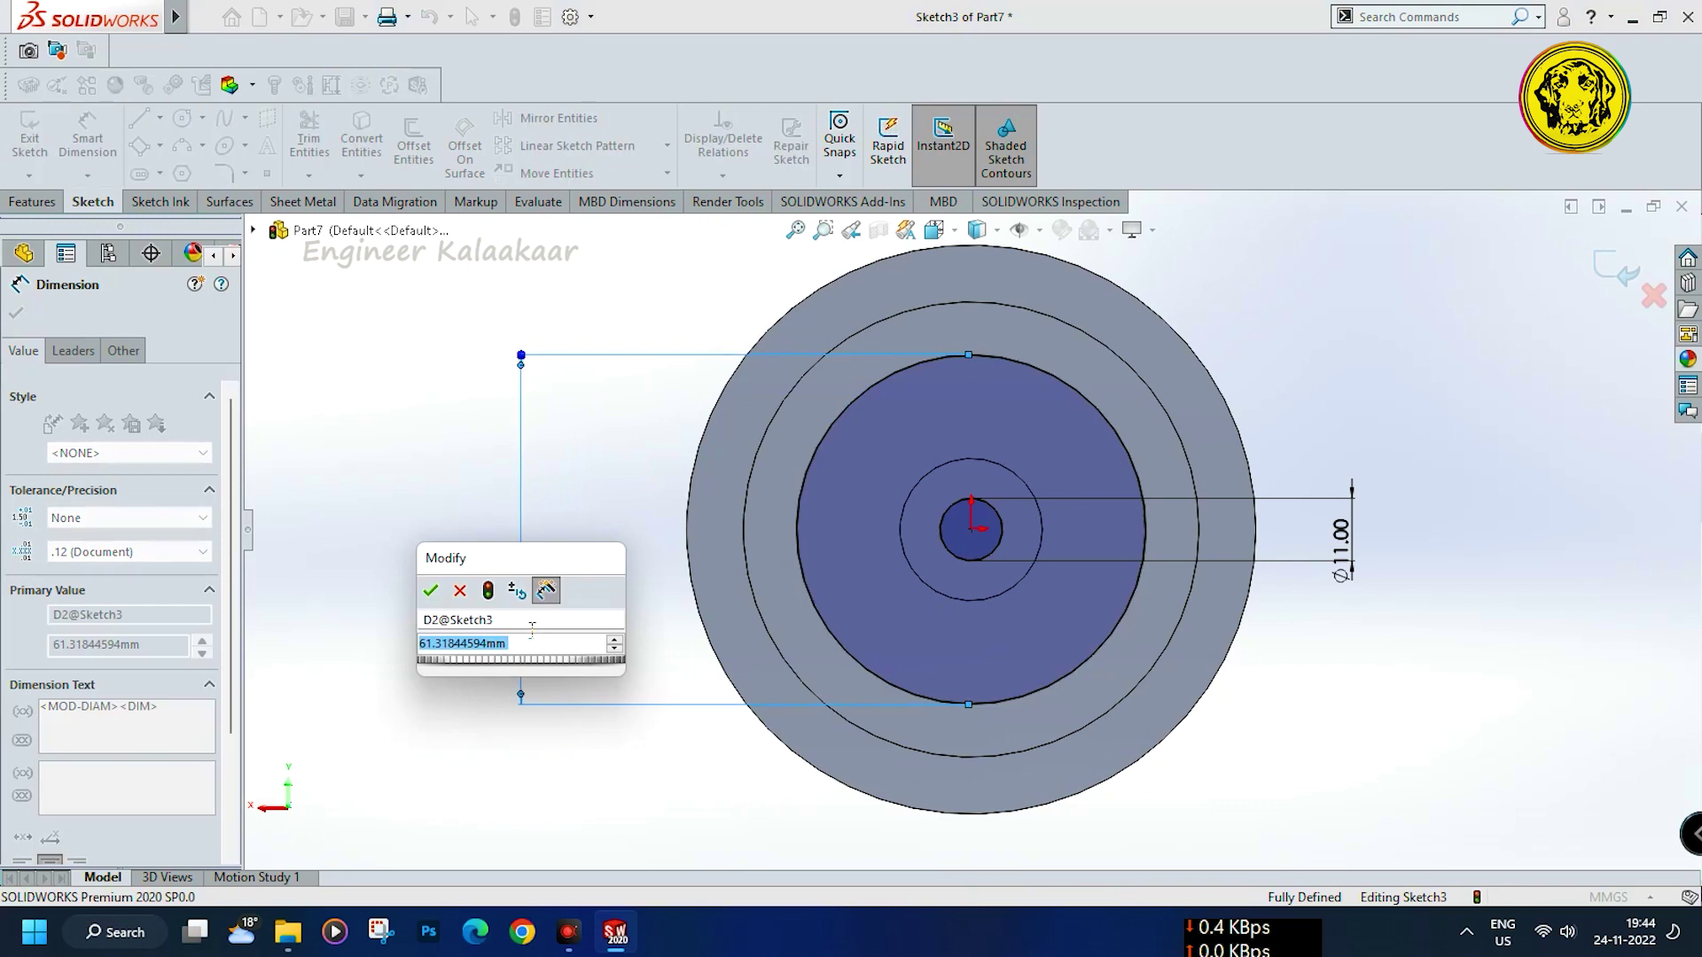
{"action": "type", "text": "52."}
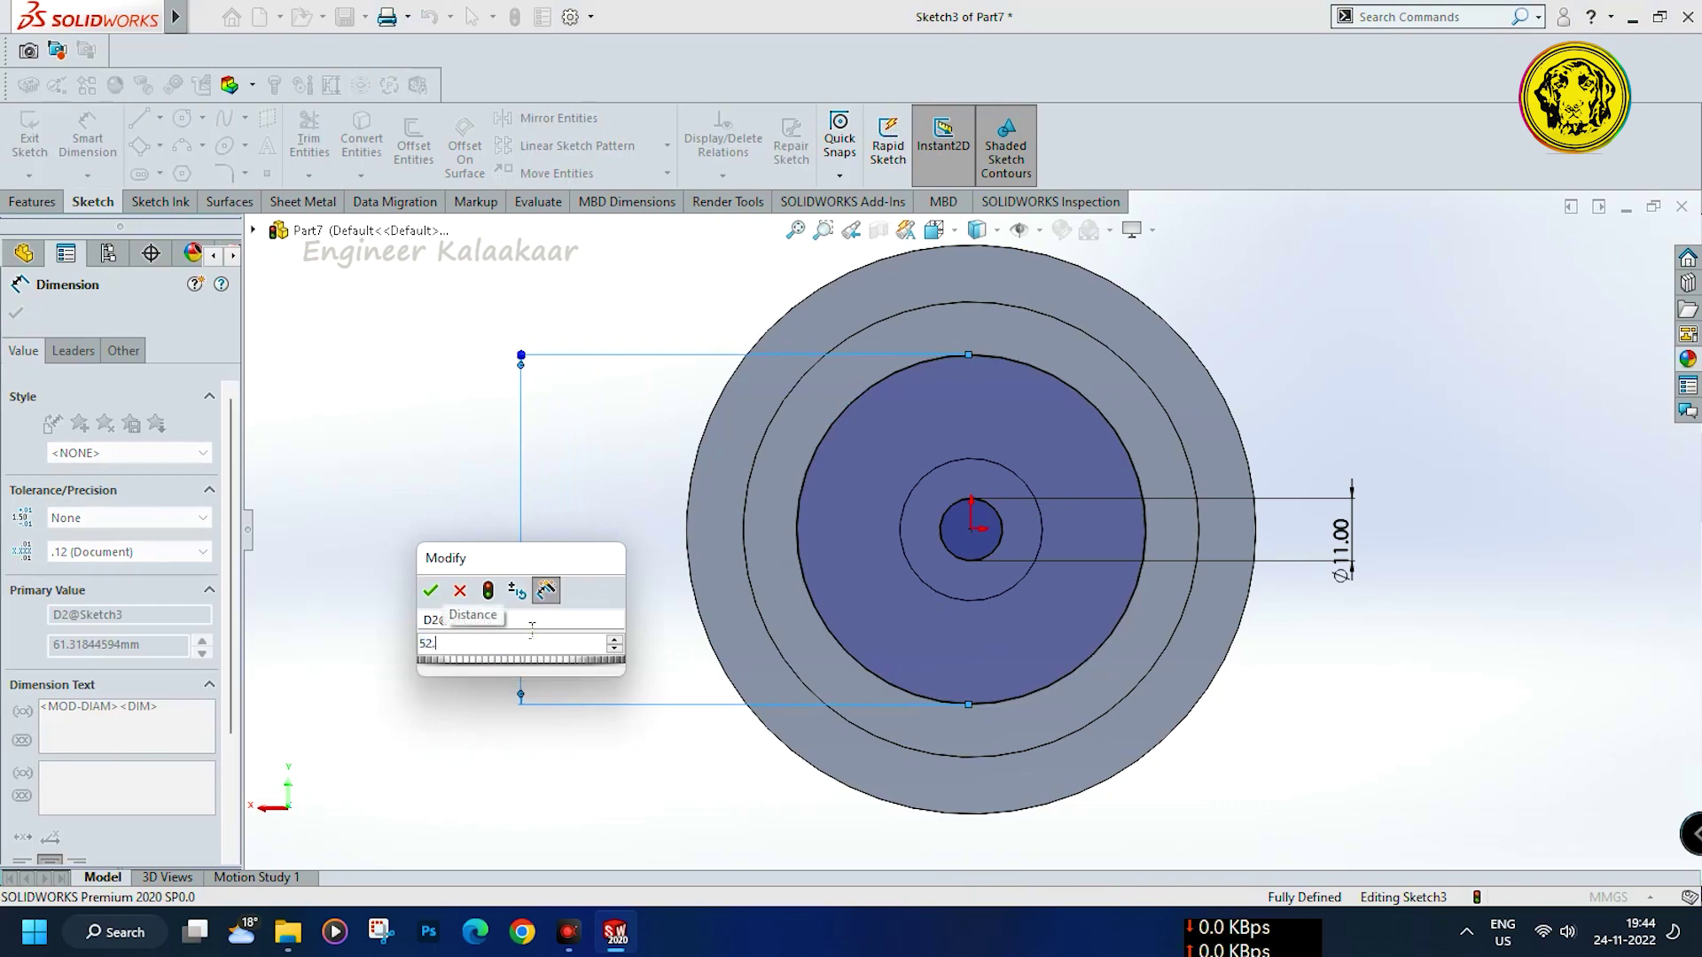
{"action": "type", "text": "5"}
{"action": "key", "text": "Return"}
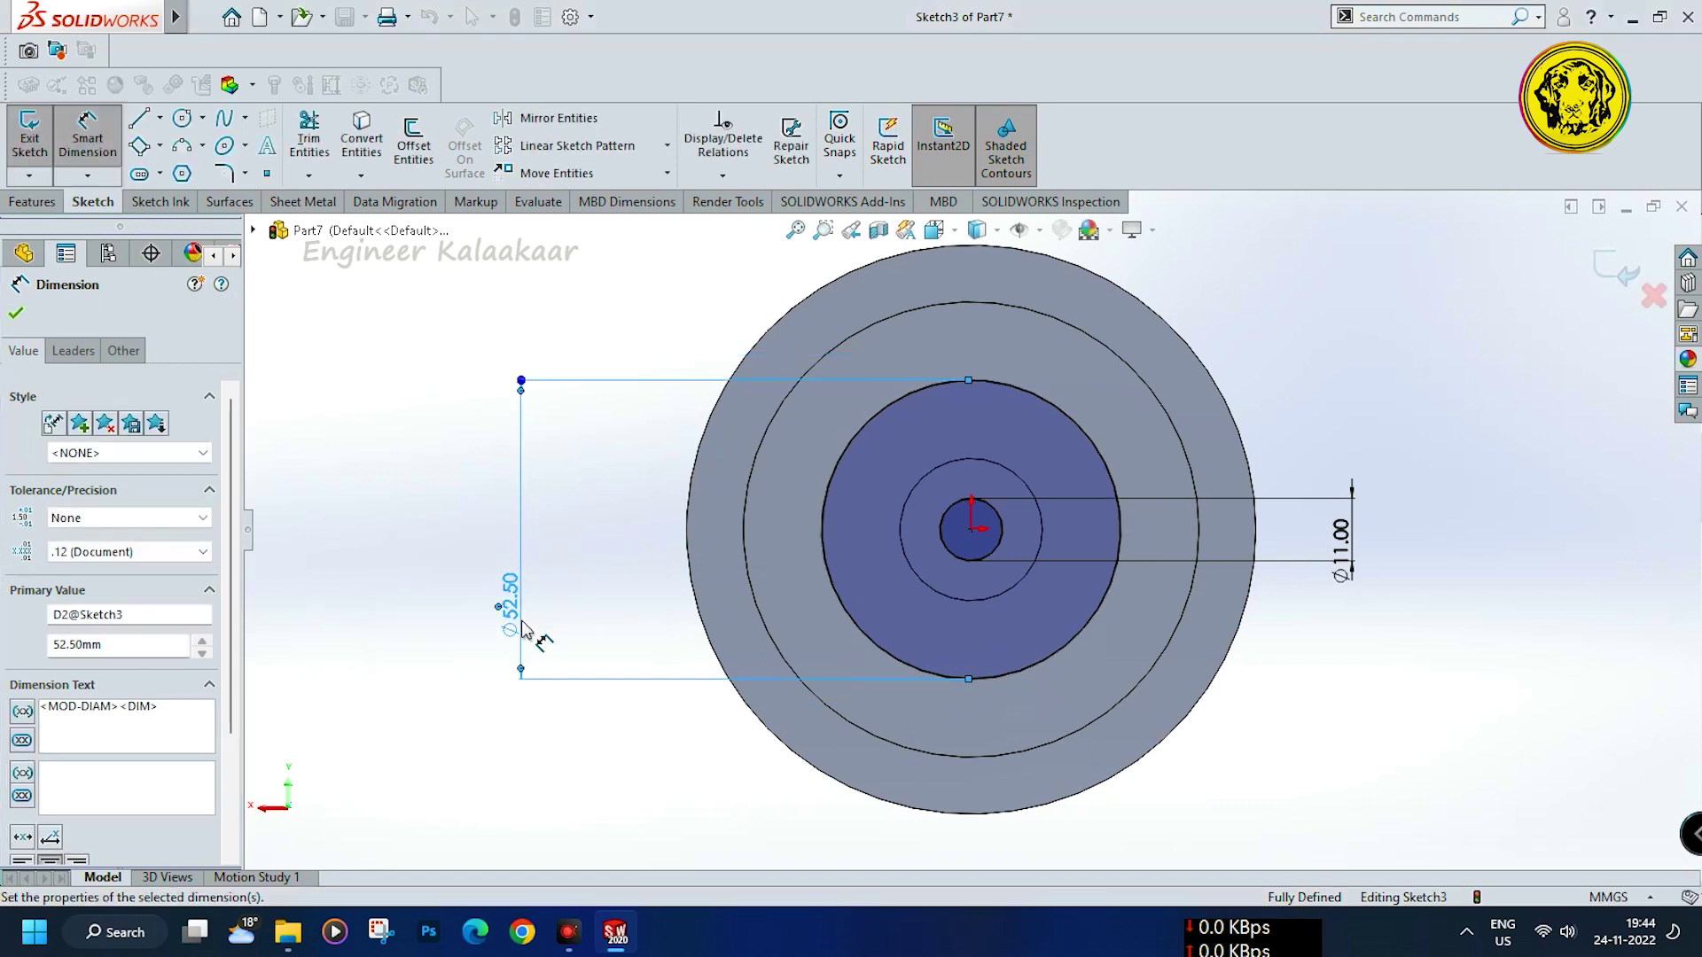
Convert the 52.5 mm circle to construction geometry
{"action": "right_click", "coordinate": [923, 676]}
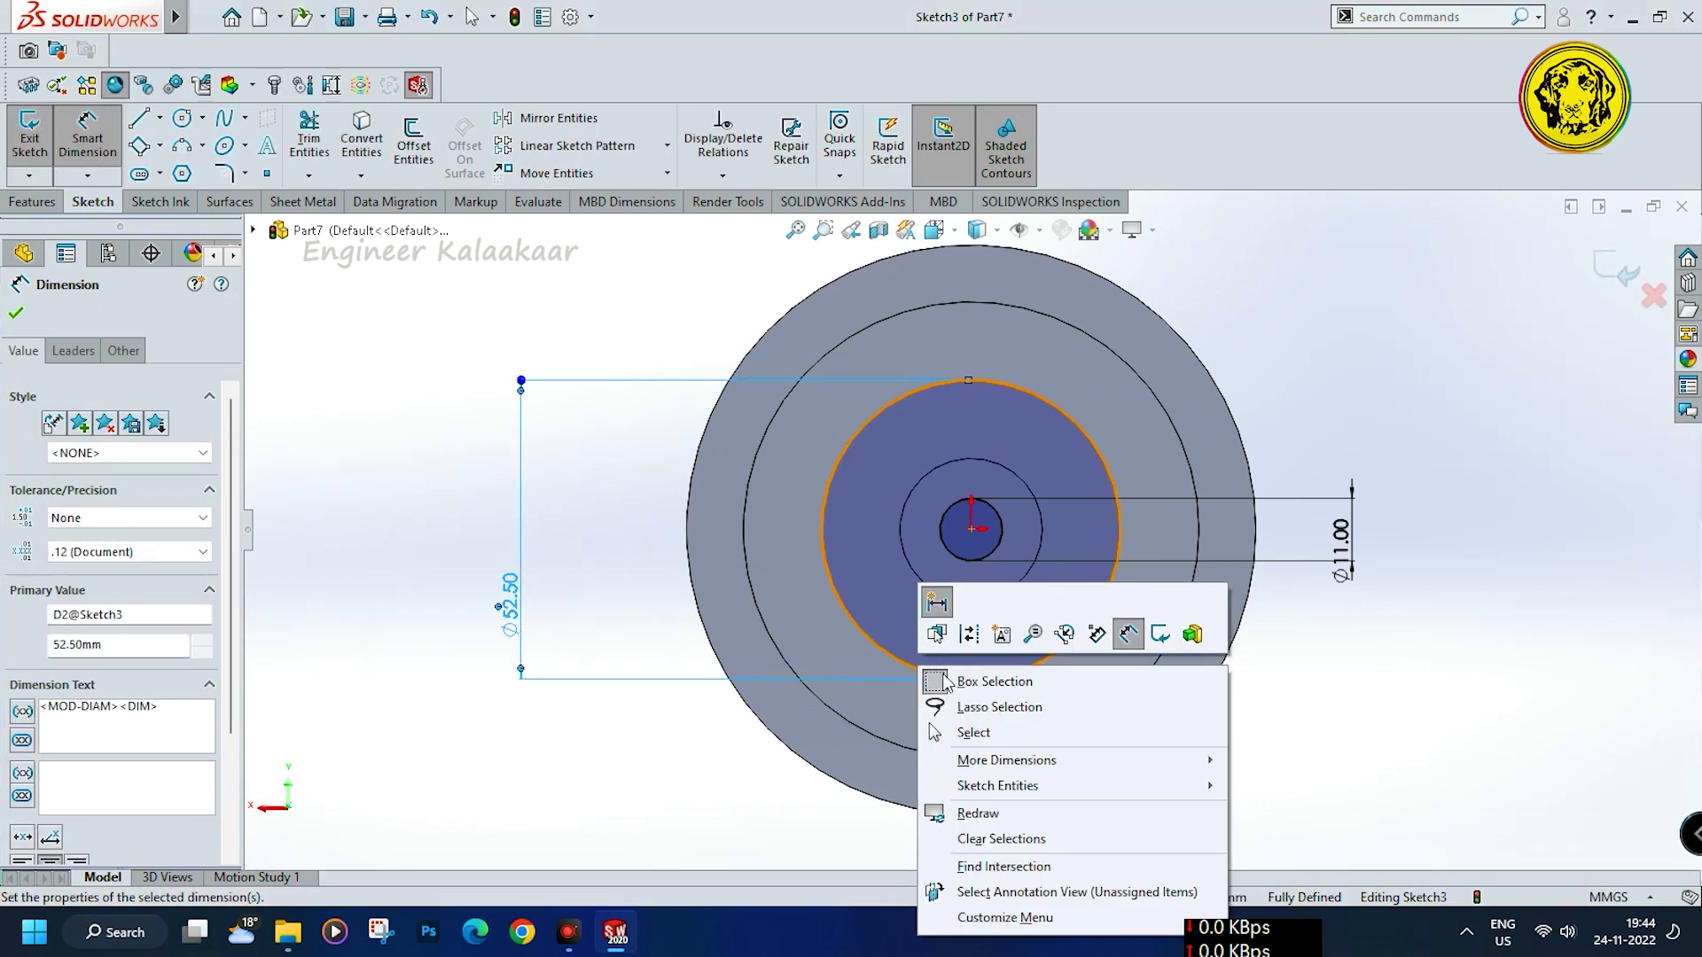
{"action": "left_click", "coordinate": [968, 634]}
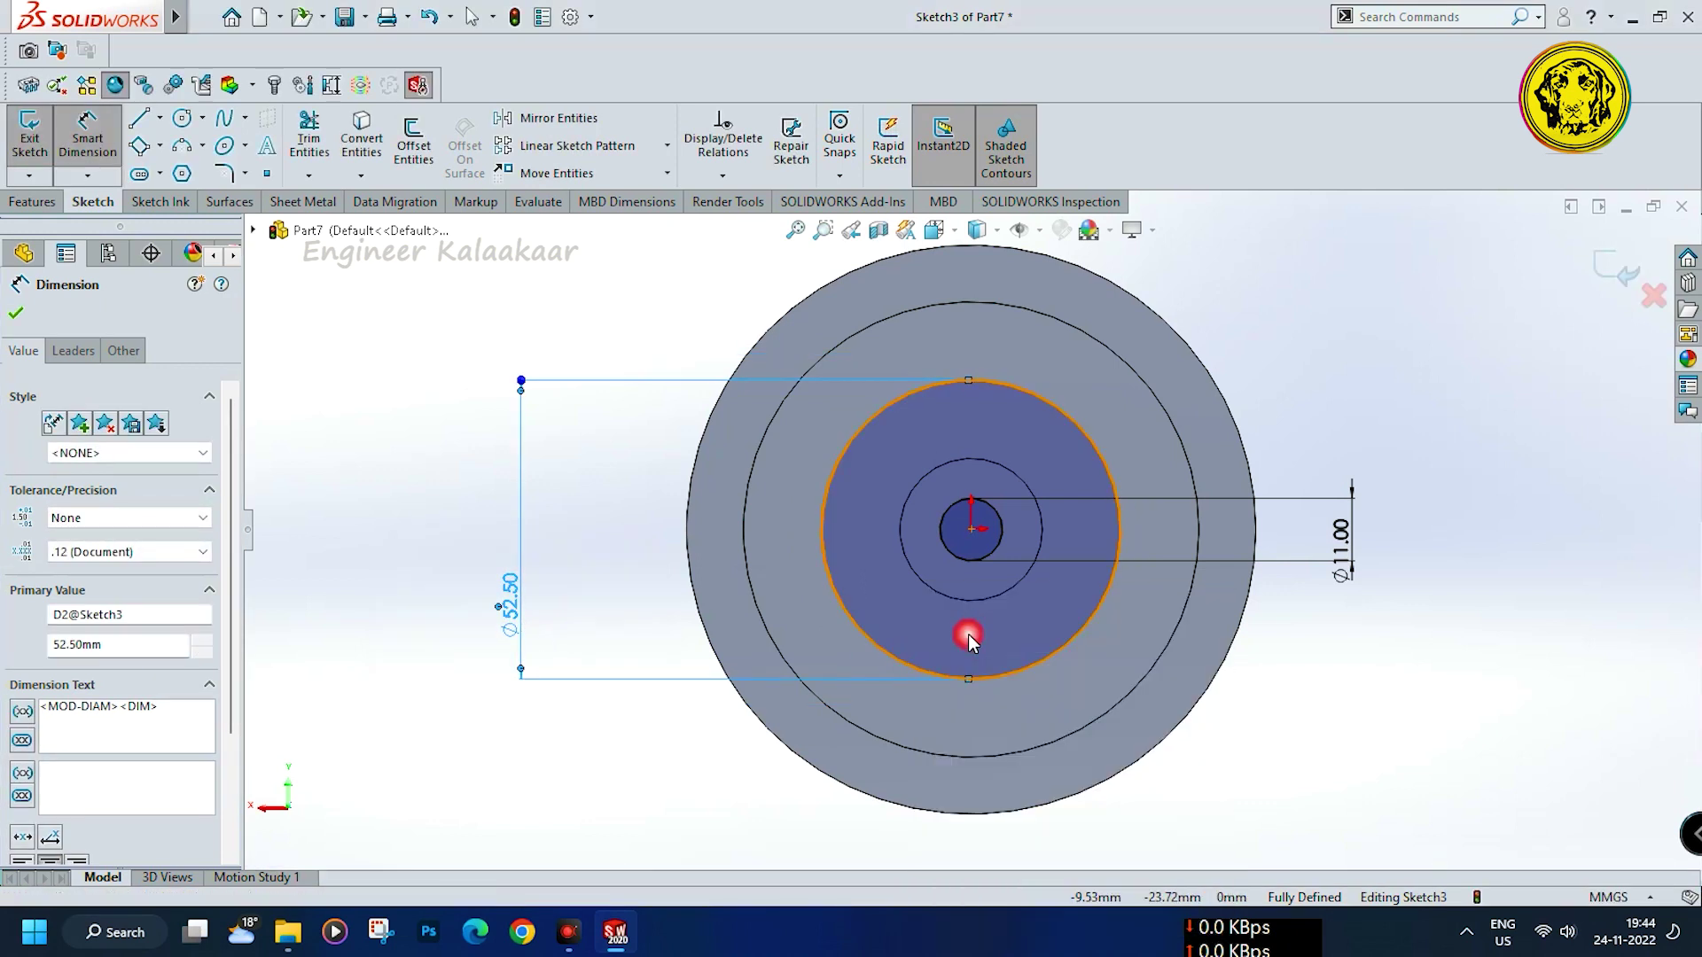
{"action": "left_click", "coordinate": [930, 668]}
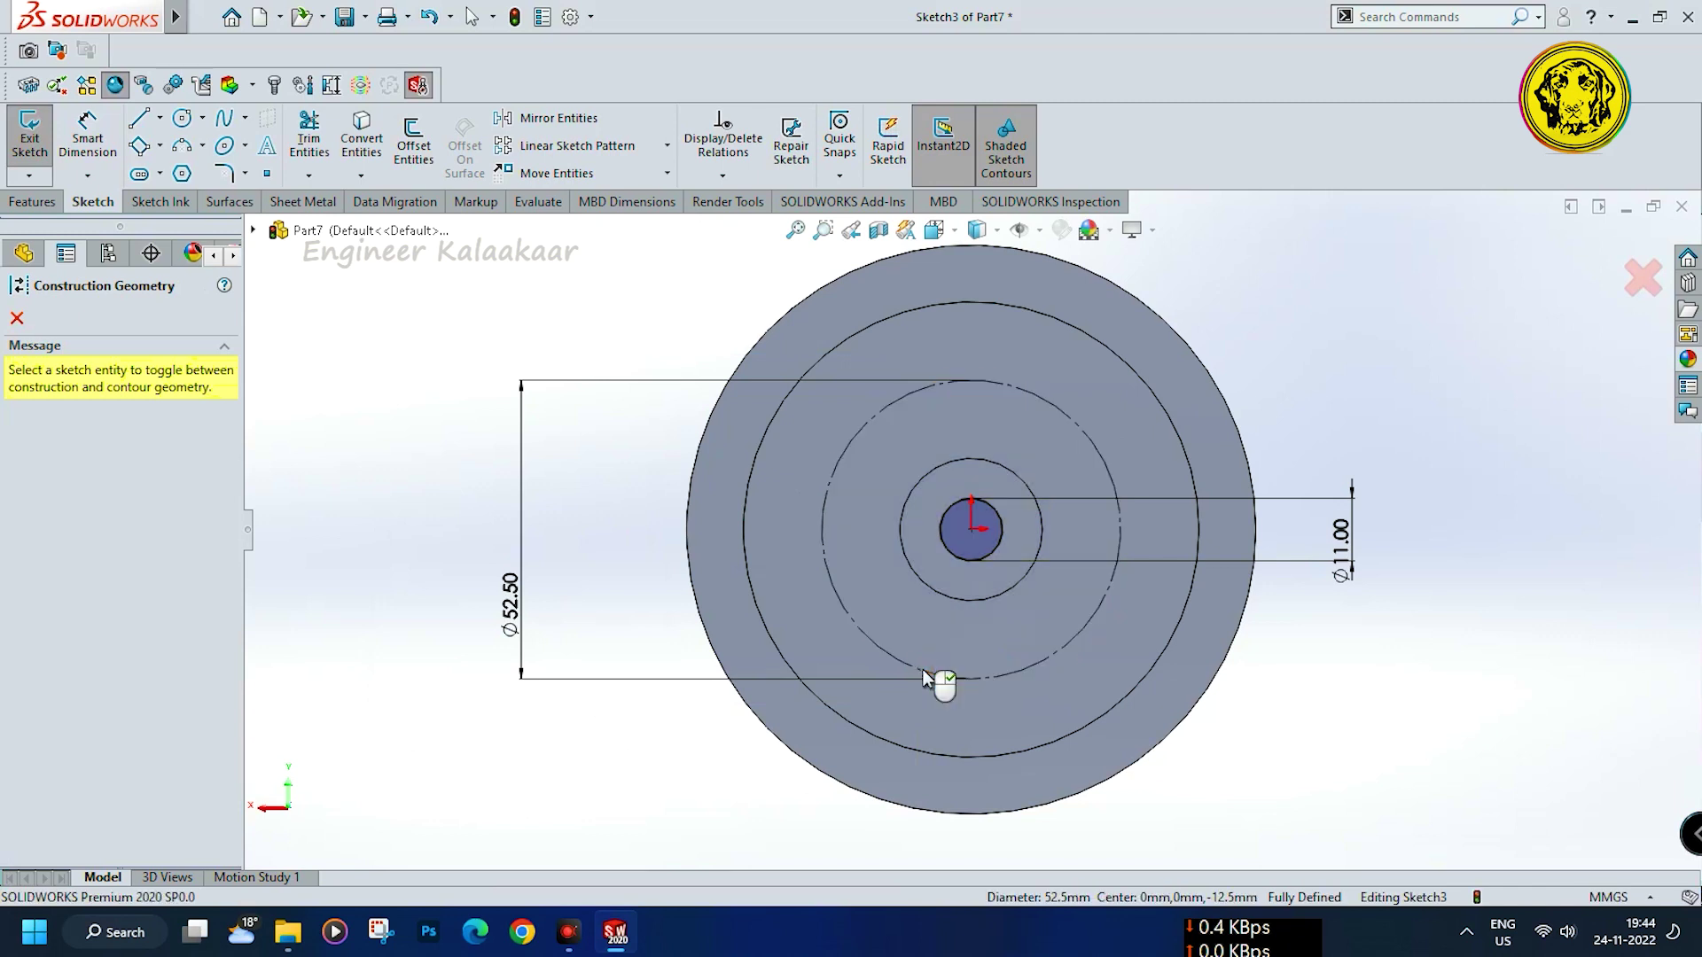
{"action": "left_click", "coordinate": [16, 318]}
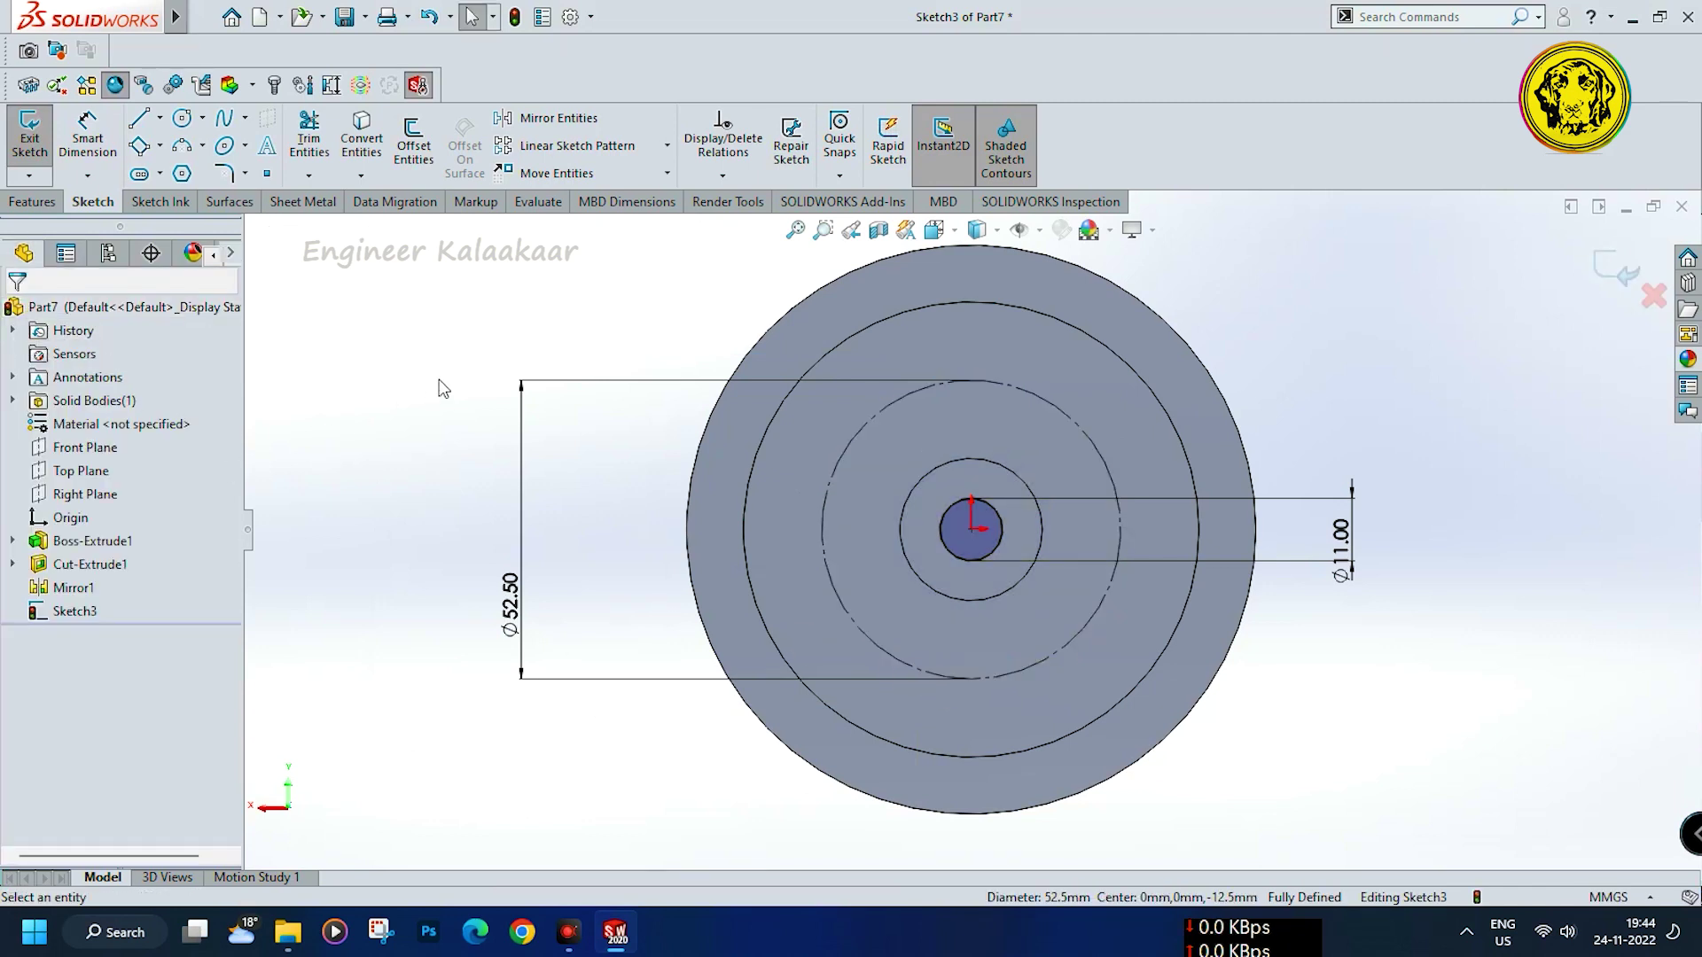
{"action": "left_click", "coordinate": [524, 240]}
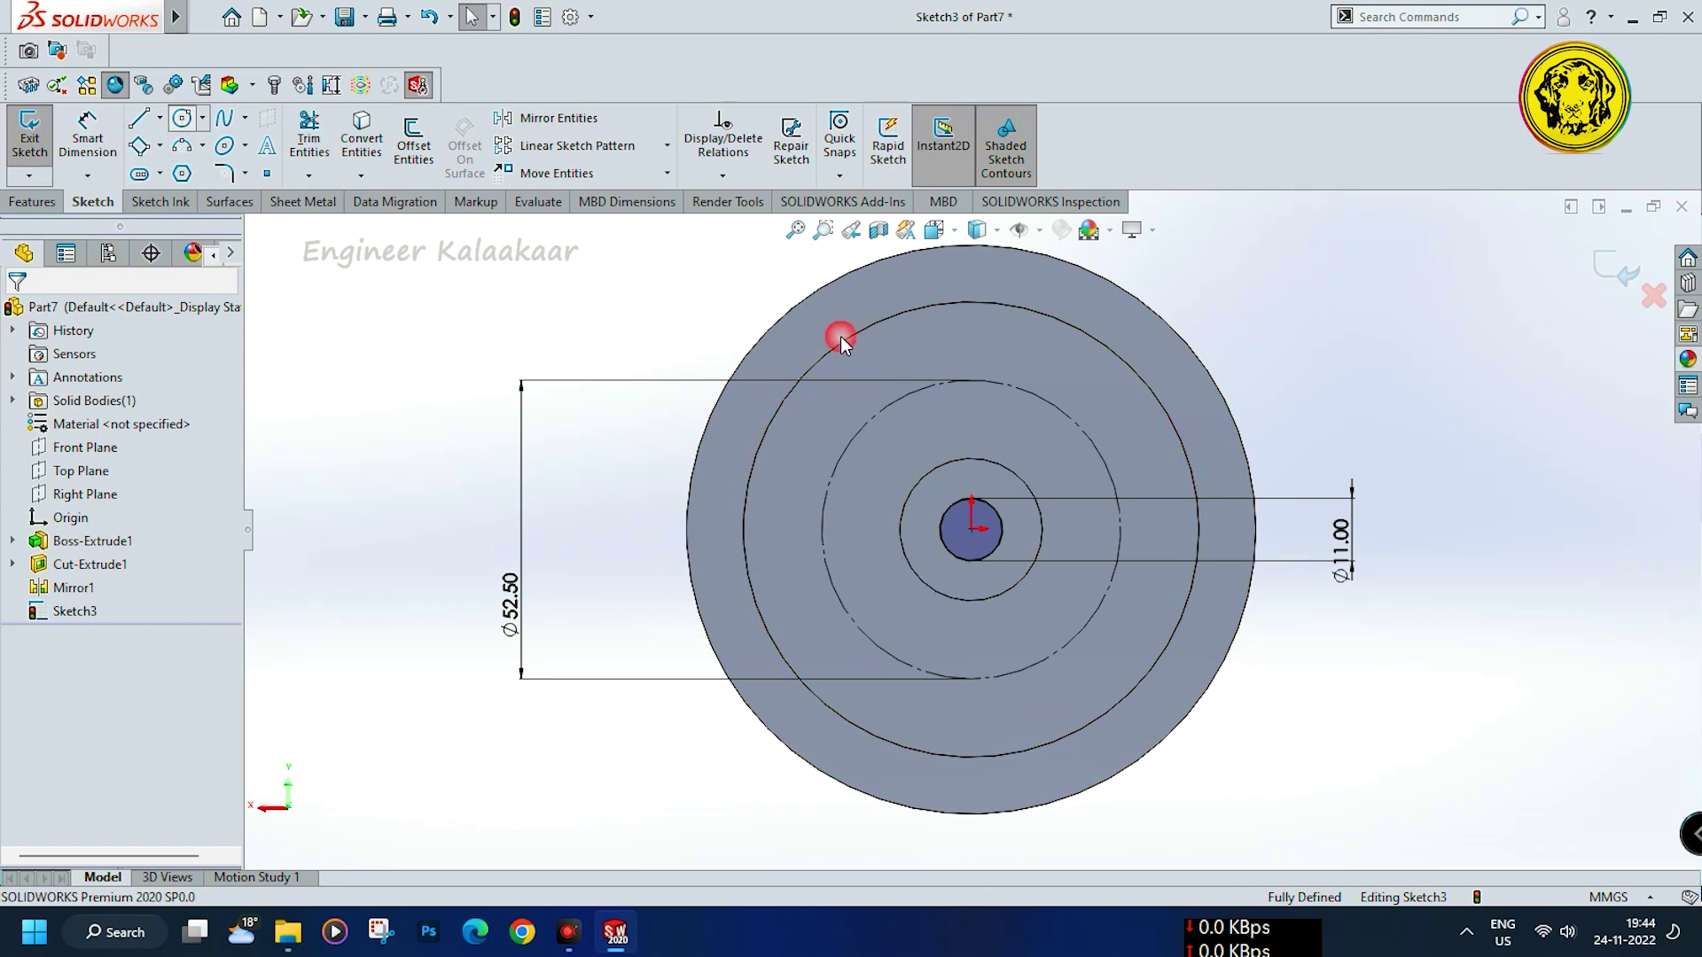
Draw a circle about 20 mm in diameter centred on the topmost point of the construction circle, directly above the origin
{"action": "key", "text": "c"}
{"action": "scroll", "coordinate": [1053, 399], "scroll_direction": "down", "scroll_amount": 2}
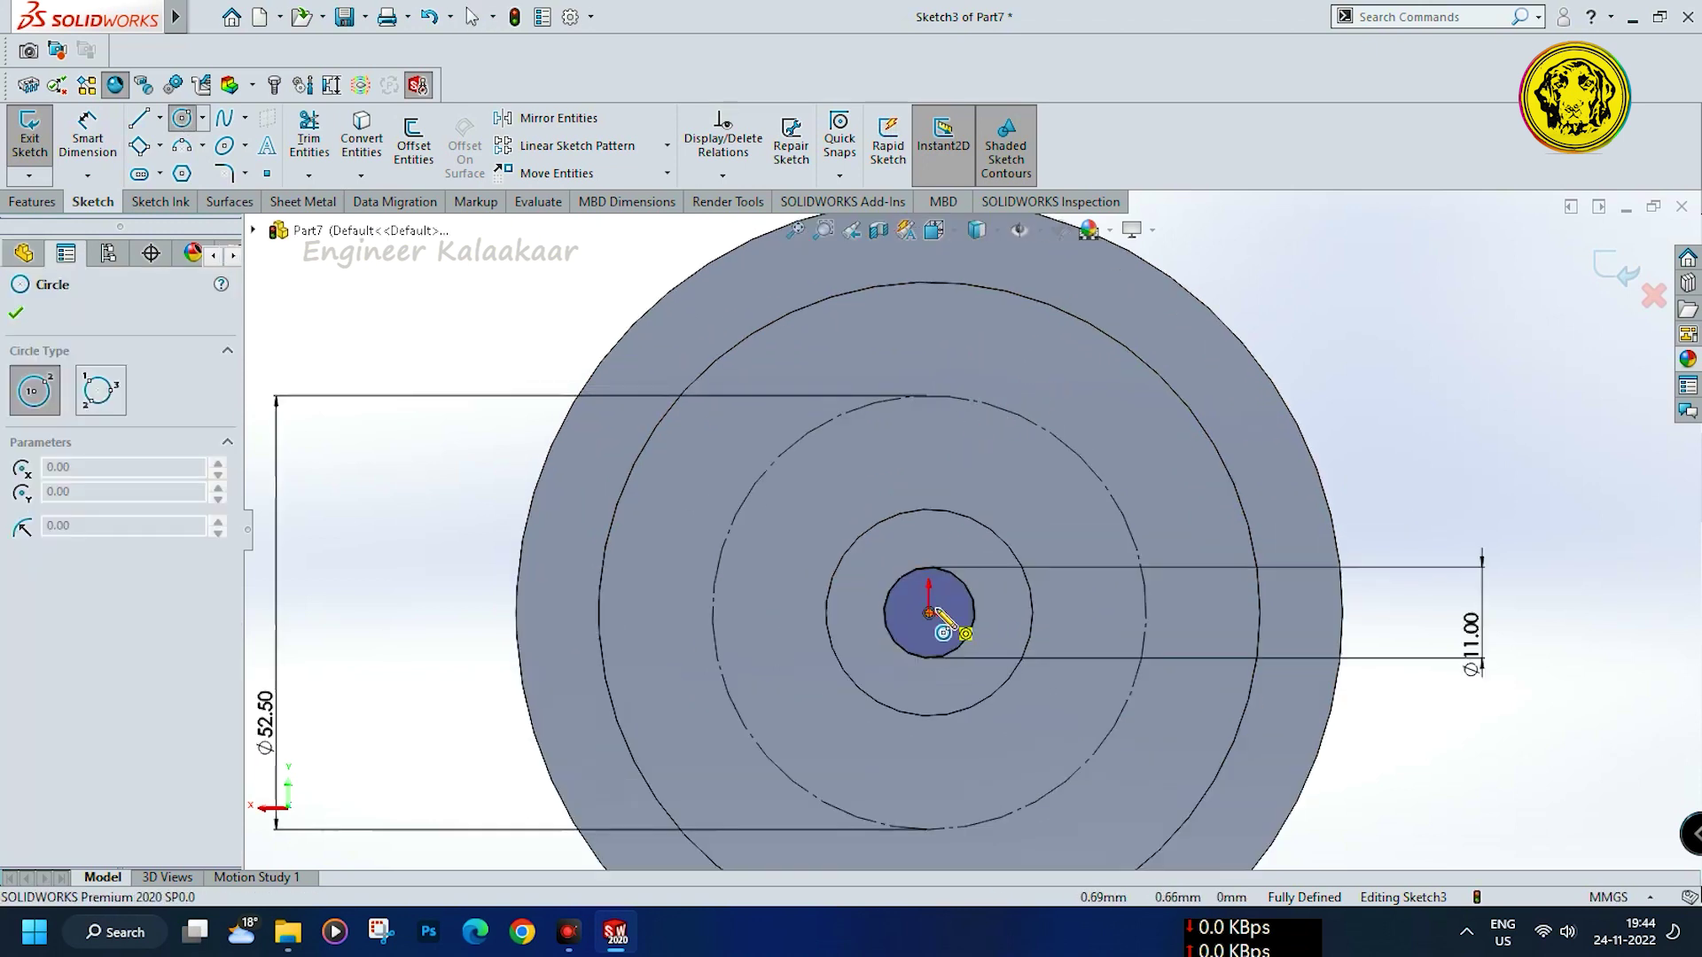
{"action": "left_click", "coordinate": [929, 397]}
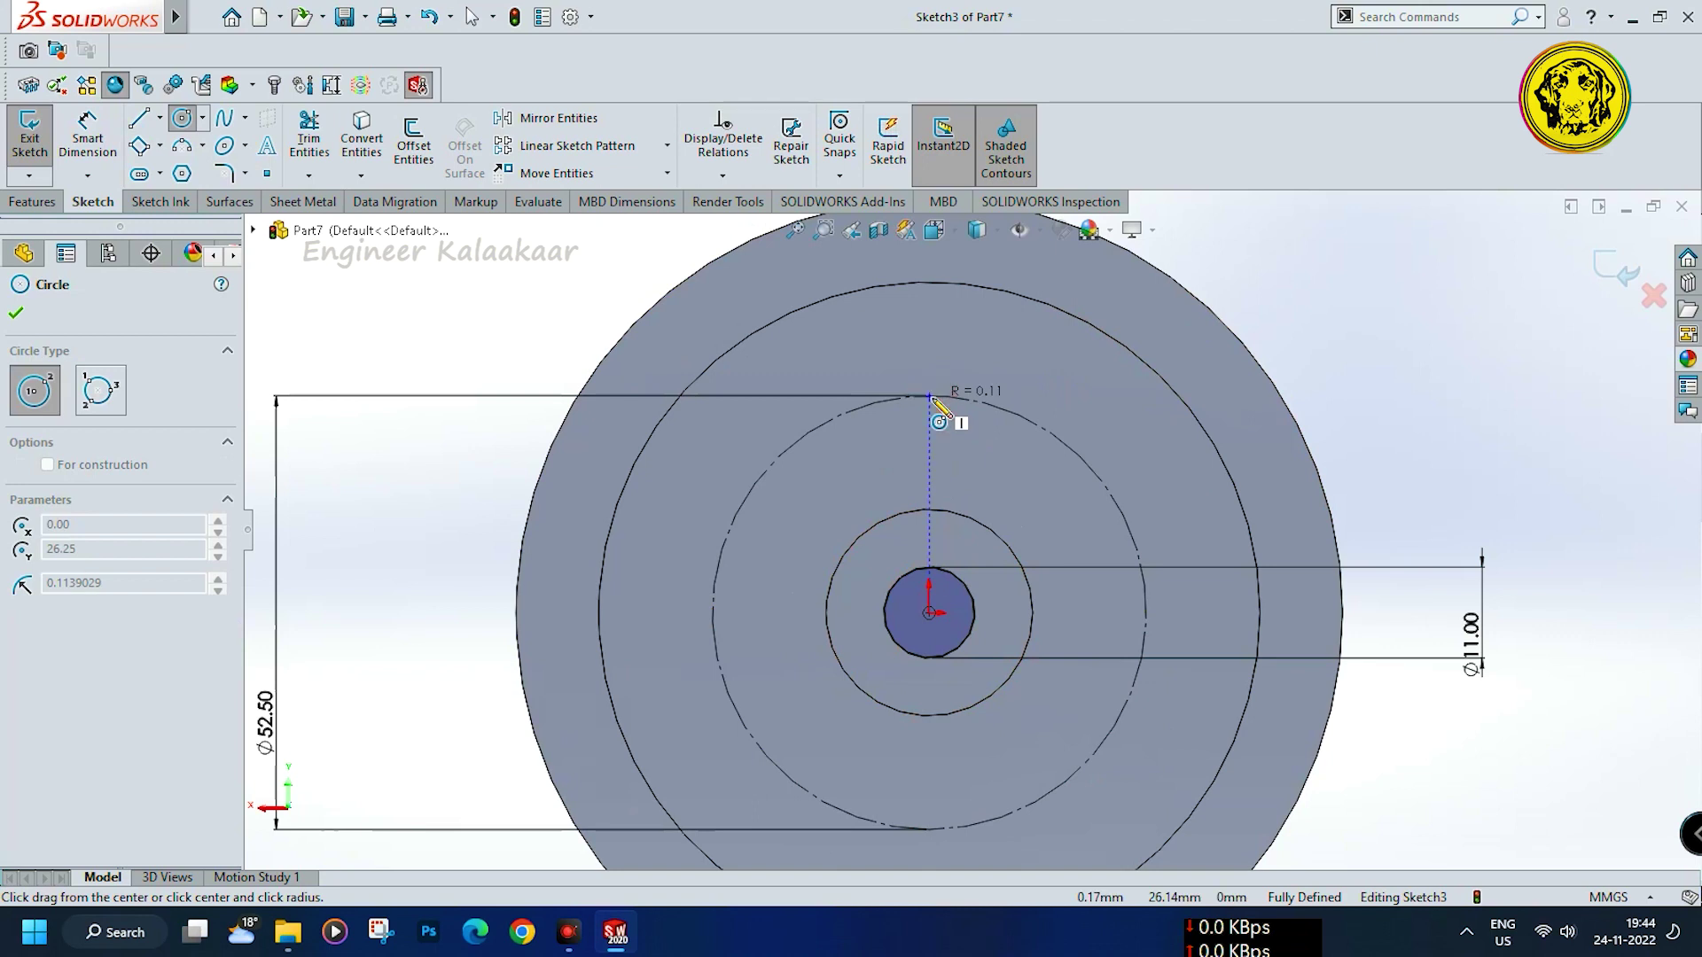
{"action": "left_click", "coordinate": [1000, 444]}
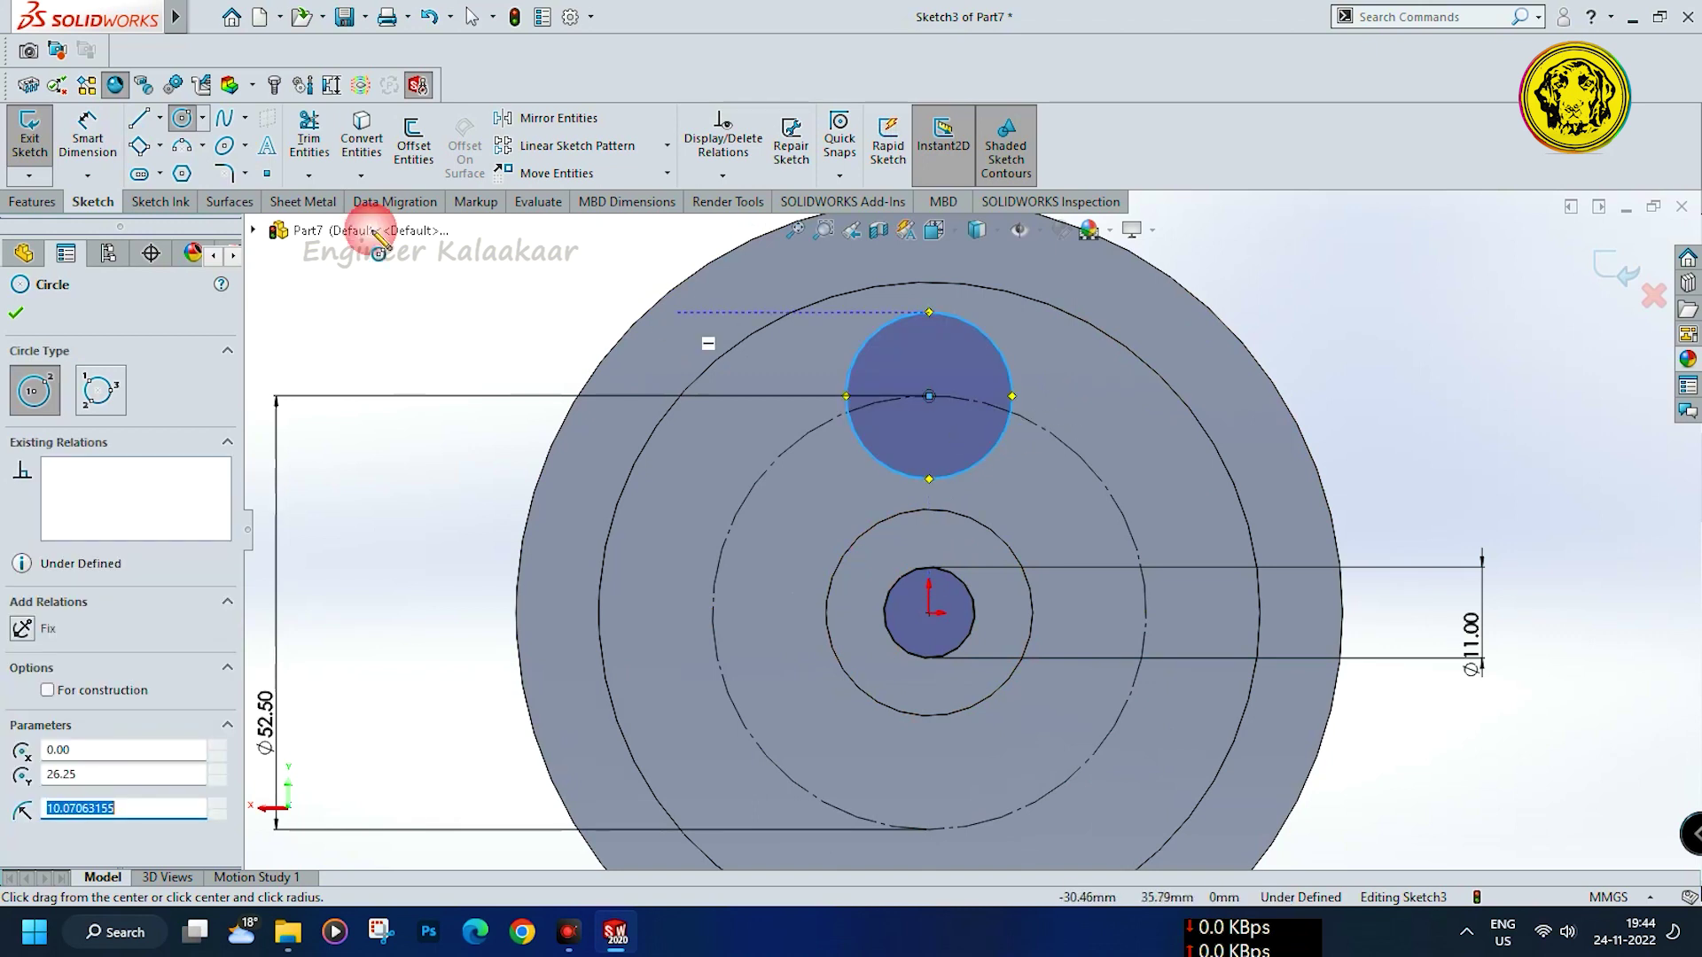
Dimension the circle centred on the construction circle to a diameter of 25 mm
{"action": "left_click", "coordinate": [84, 146]}
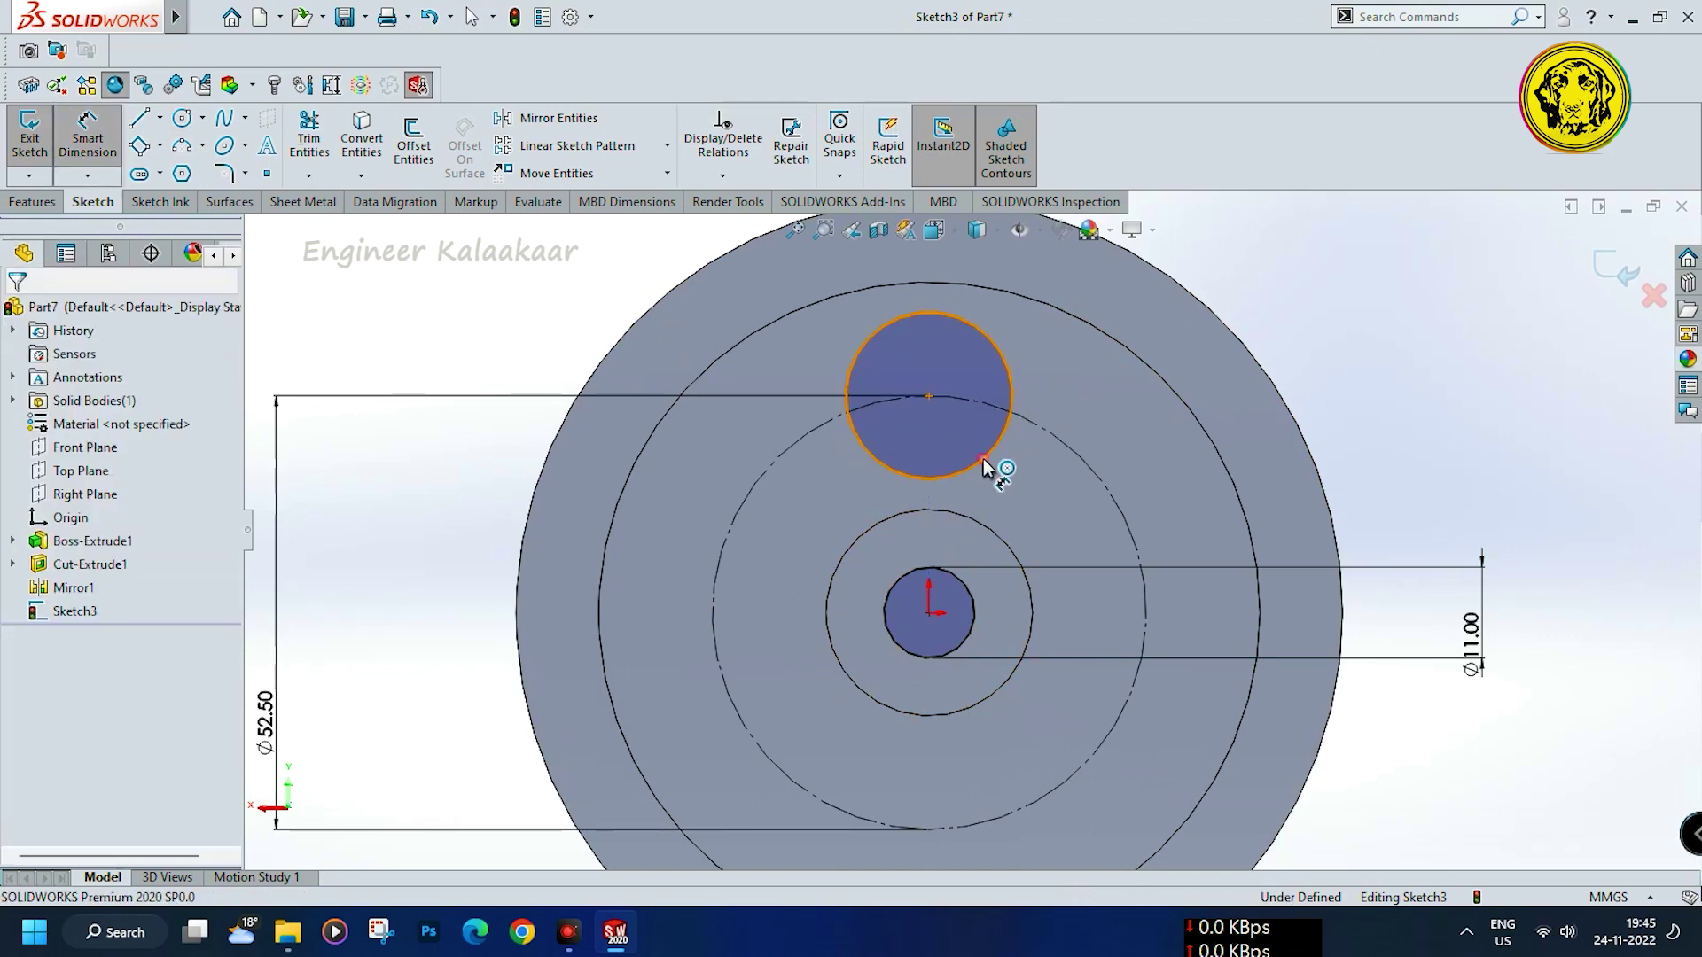
{"action": "left_click", "coordinate": [984, 465]}
{"action": "left_click", "coordinate": [1290, 306]}
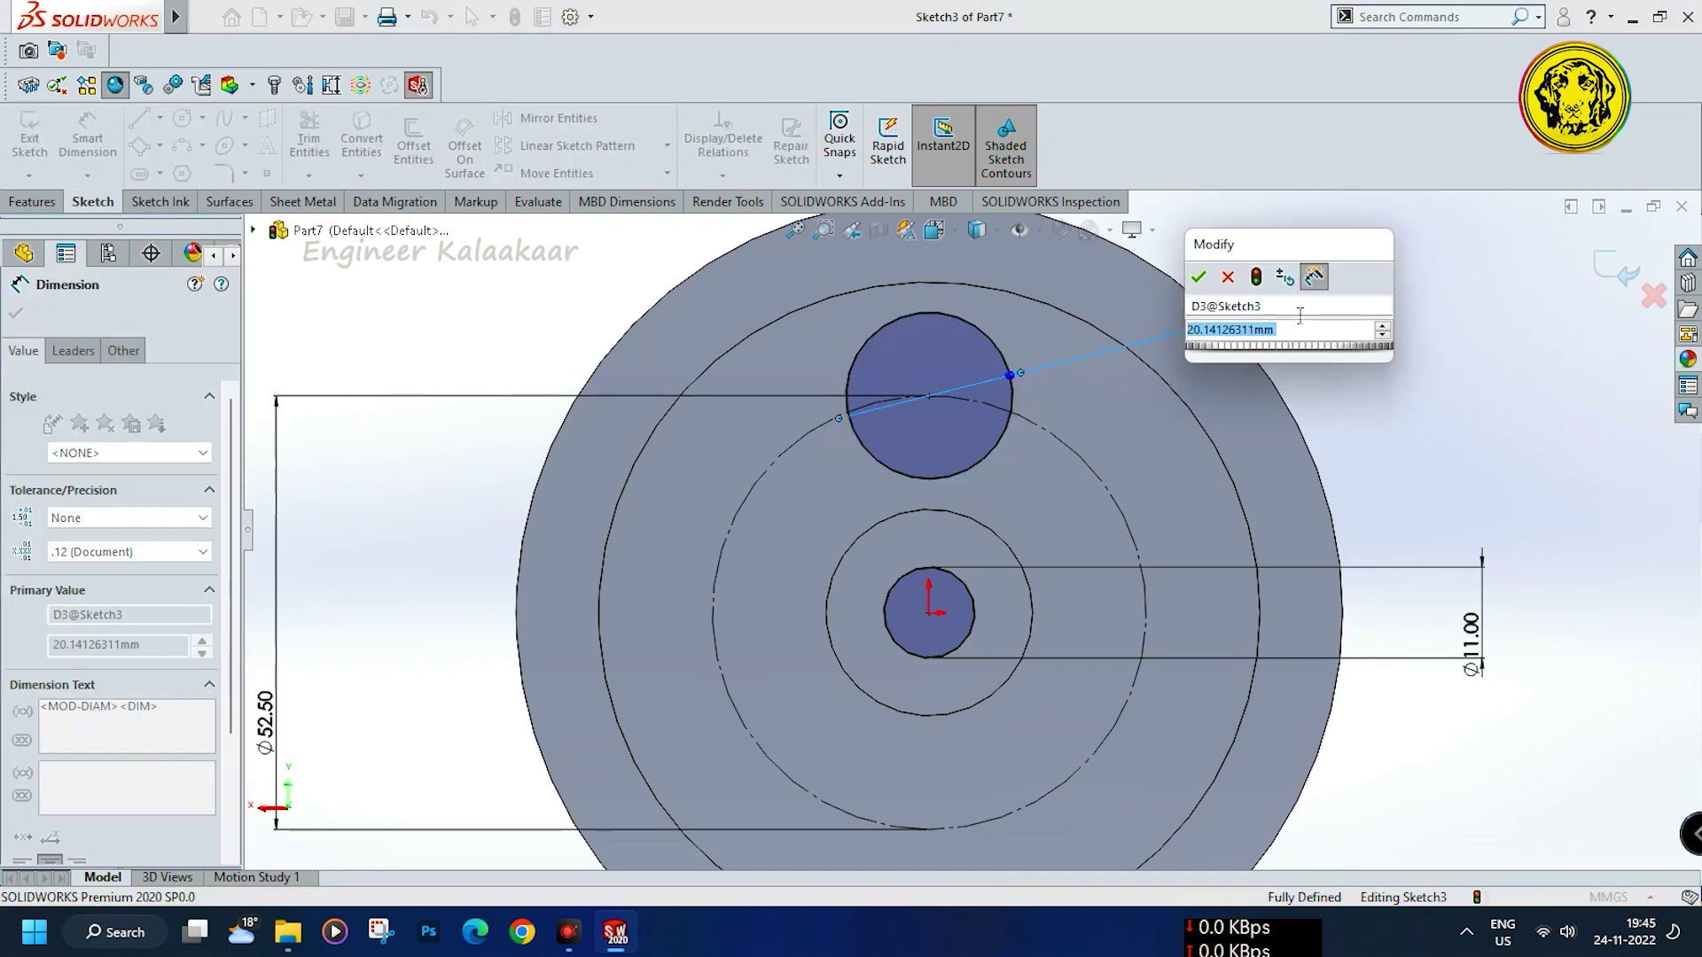
{"action": "type", "text": "2"}
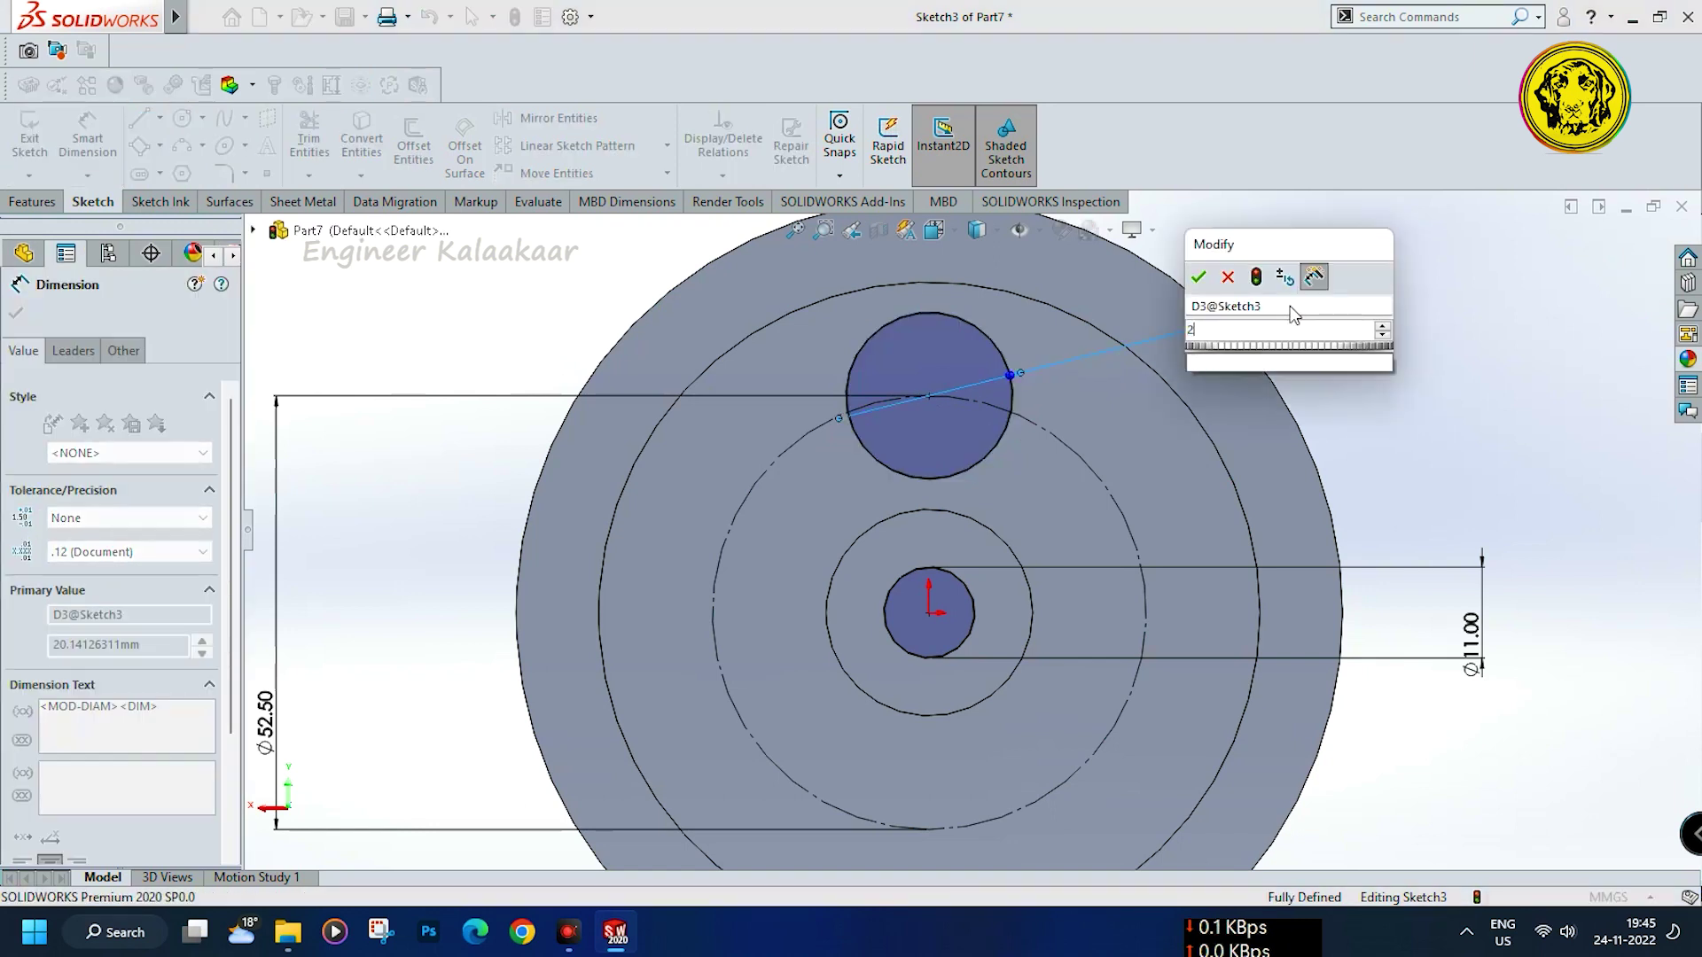
{"action": "key", "text": "Return"}
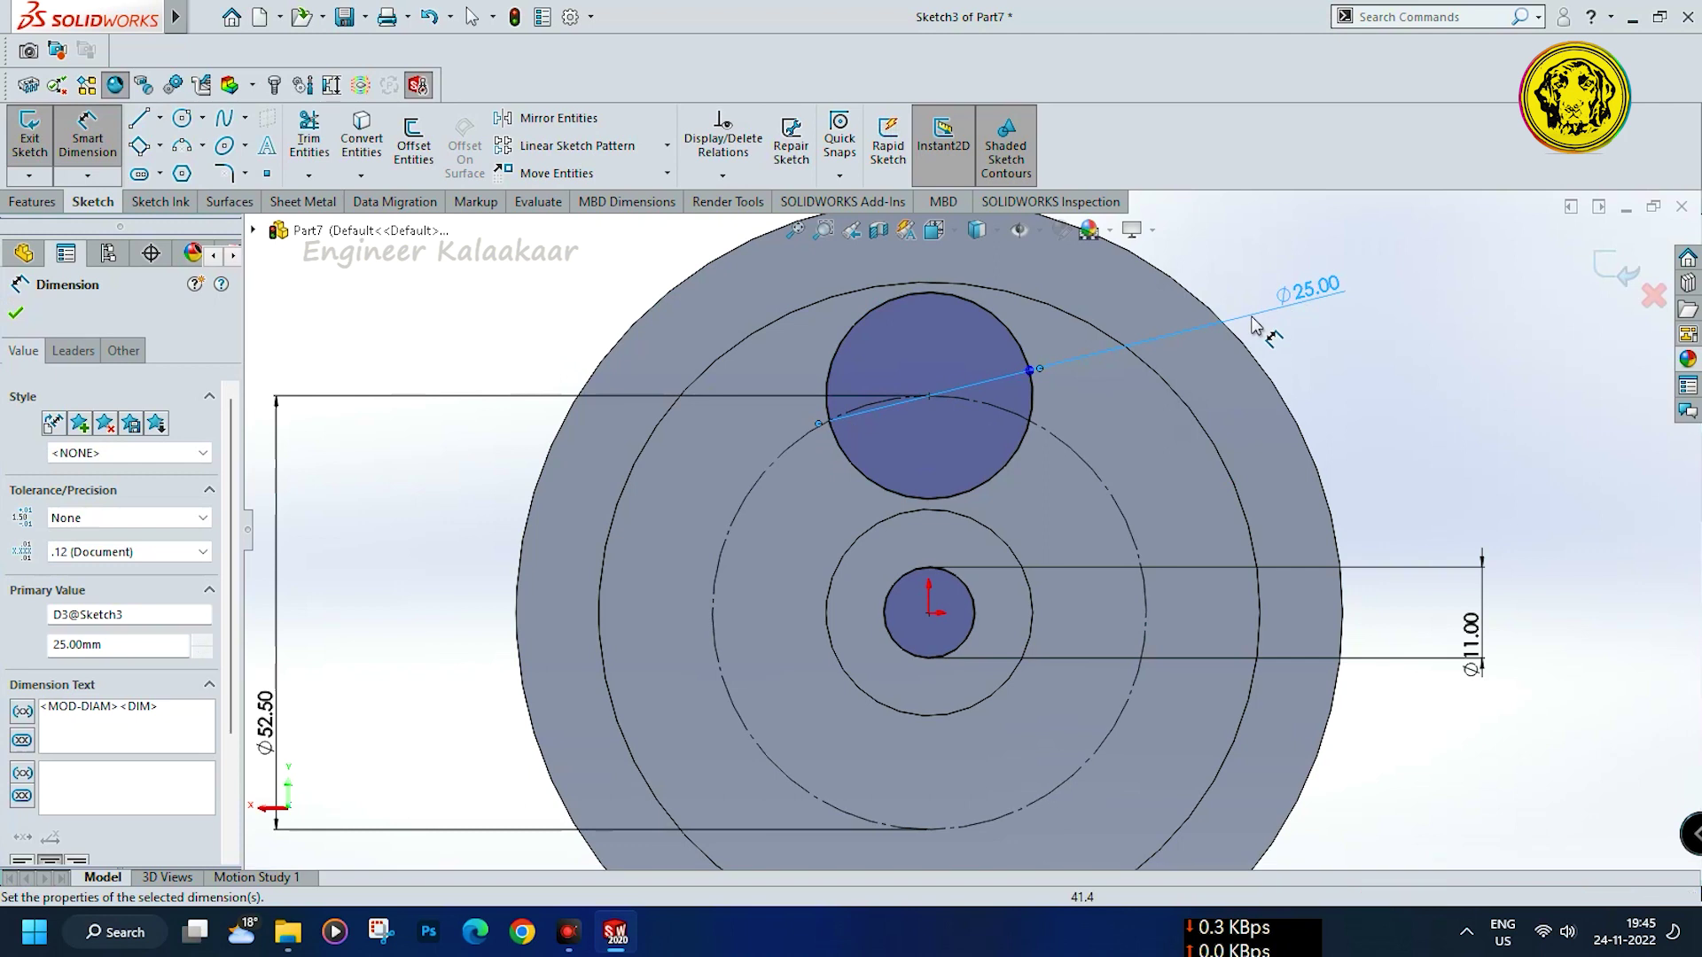
Circular-pattern the 25 mm circle together with the construction circle about the origin, with 6 equally spaced instances over 360 degrees
{"action": "left_click", "coordinate": [670, 145]}
{"action": "left_click", "coordinate": [599, 199]}
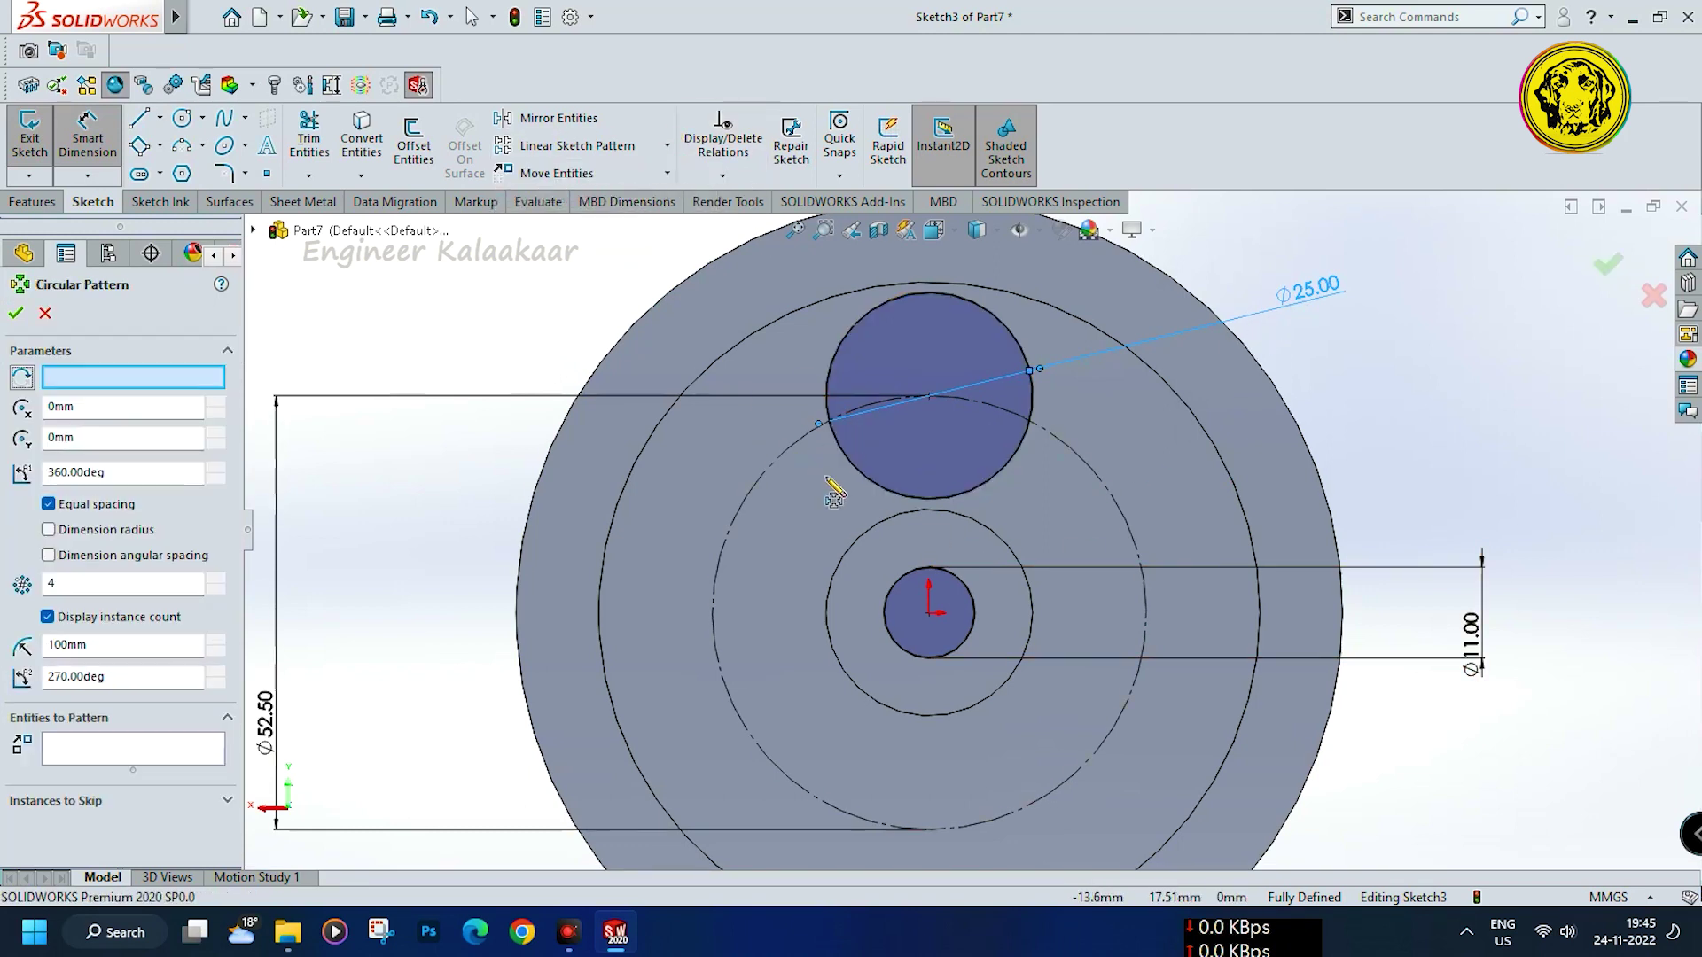
{"action": "scroll", "coordinate": [938, 574], "scroll_direction": "up", "scroll_amount": 3}
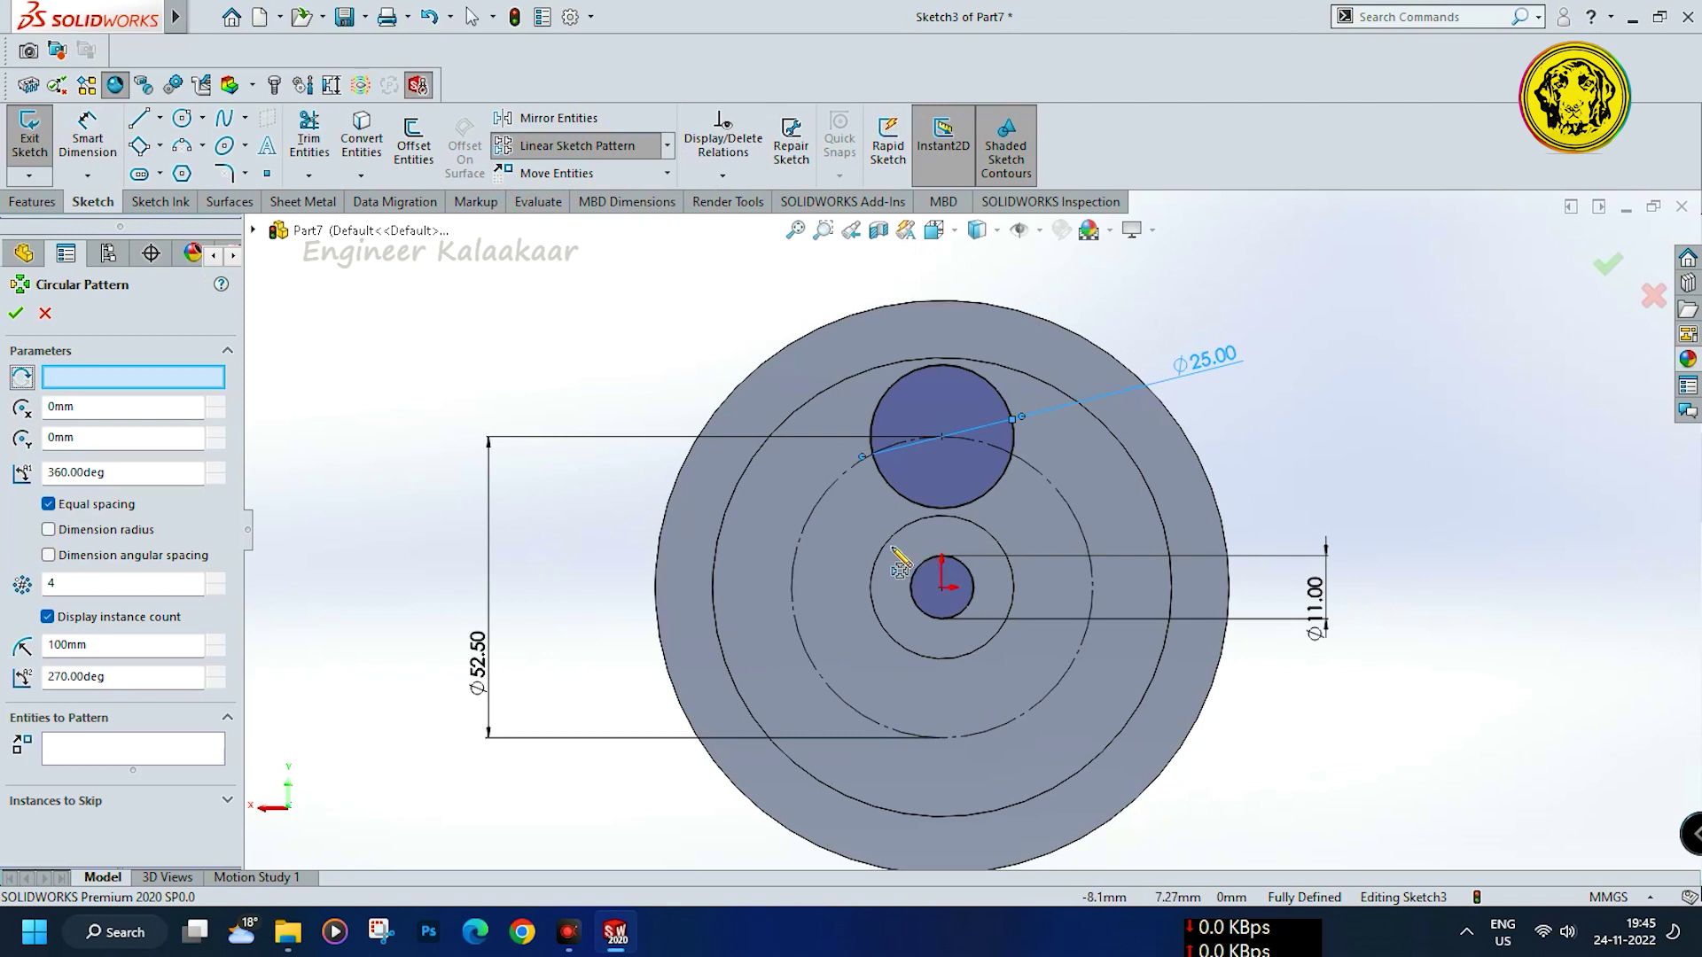
{"action": "left_click", "coordinate": [796, 574]}
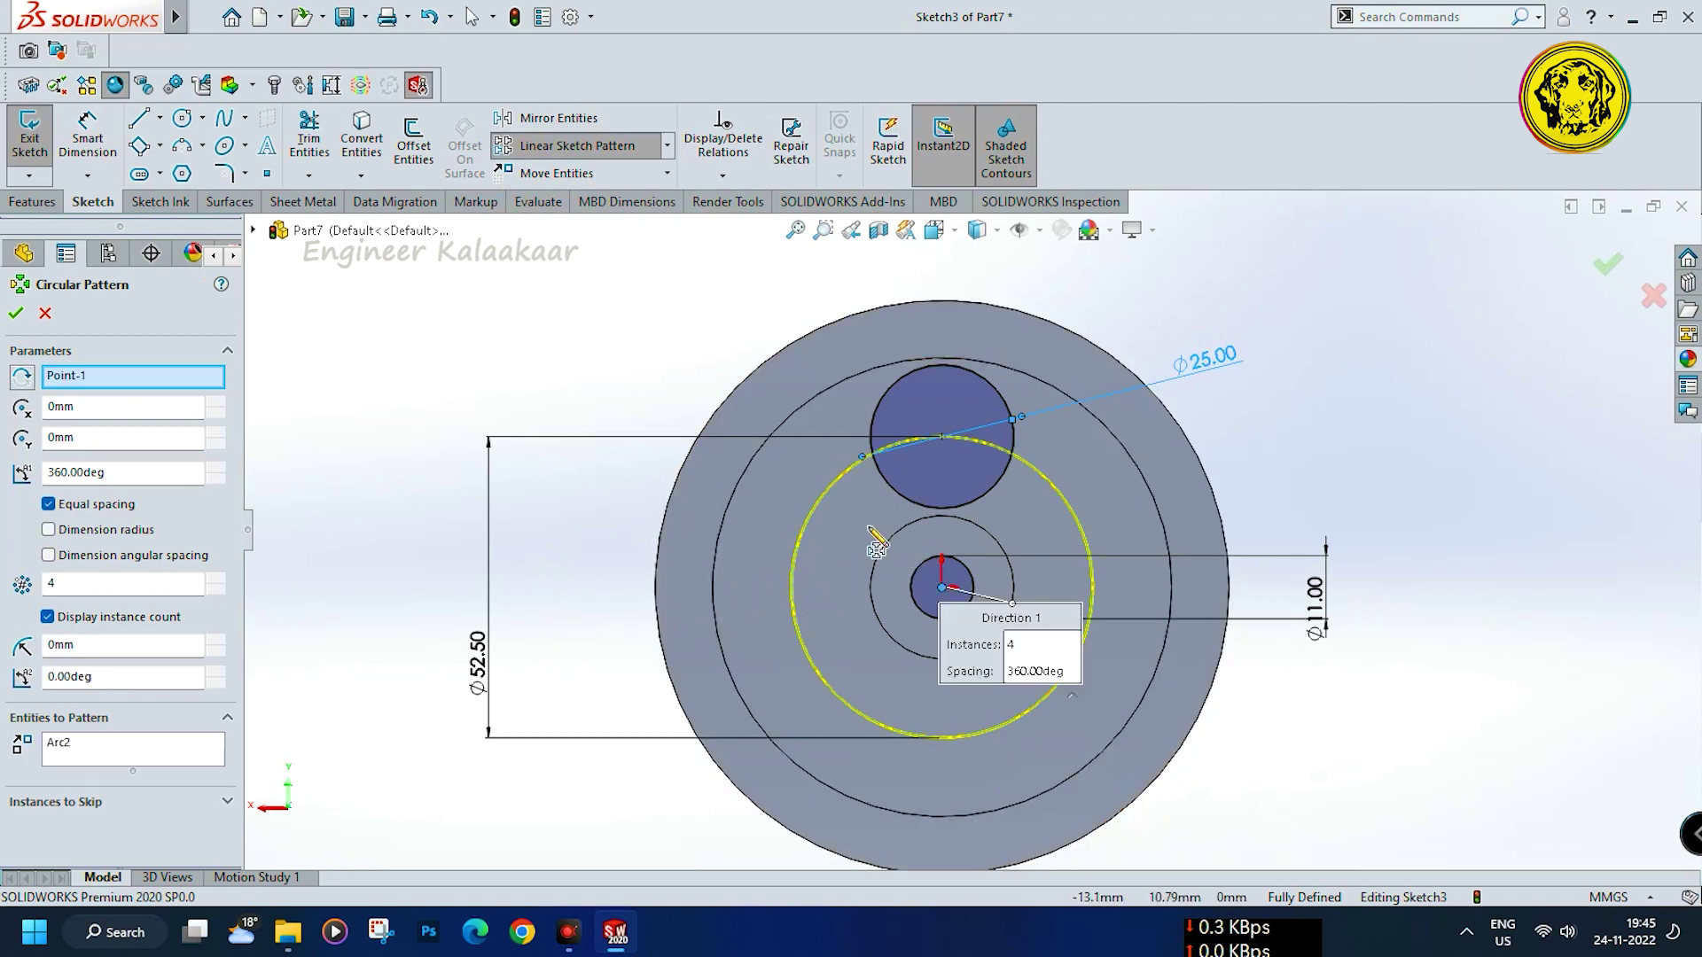
{"action": "left_click", "coordinate": [105, 750]}
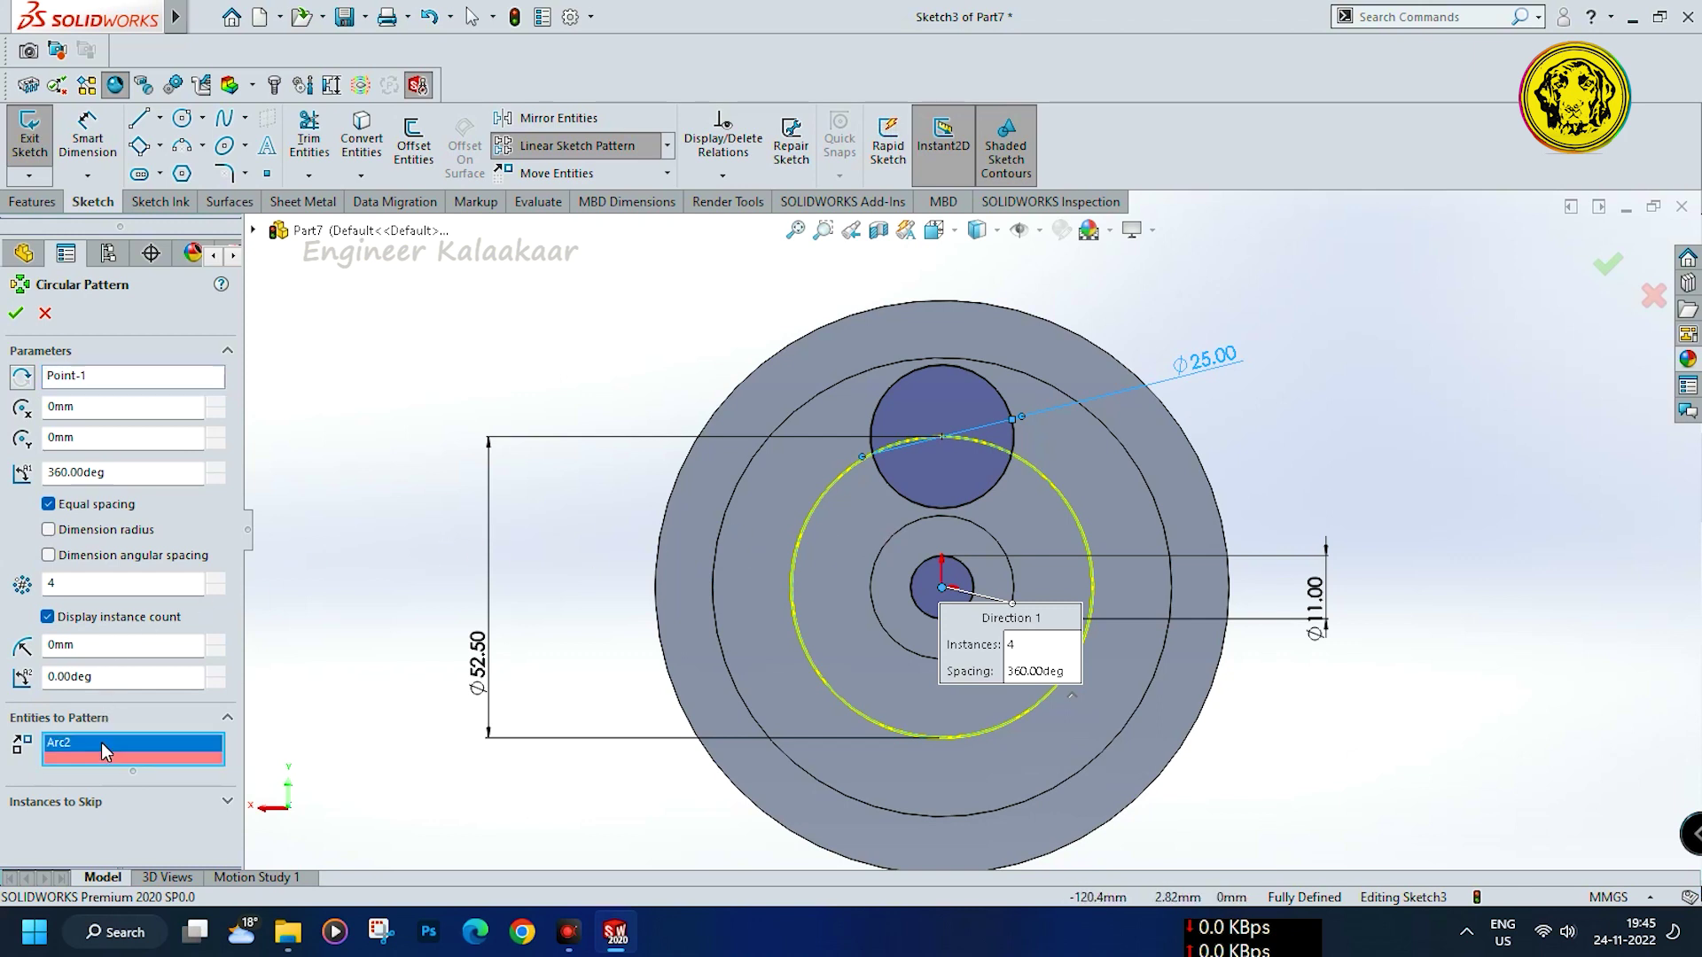
{"action": "left_click", "coordinate": [913, 505]}
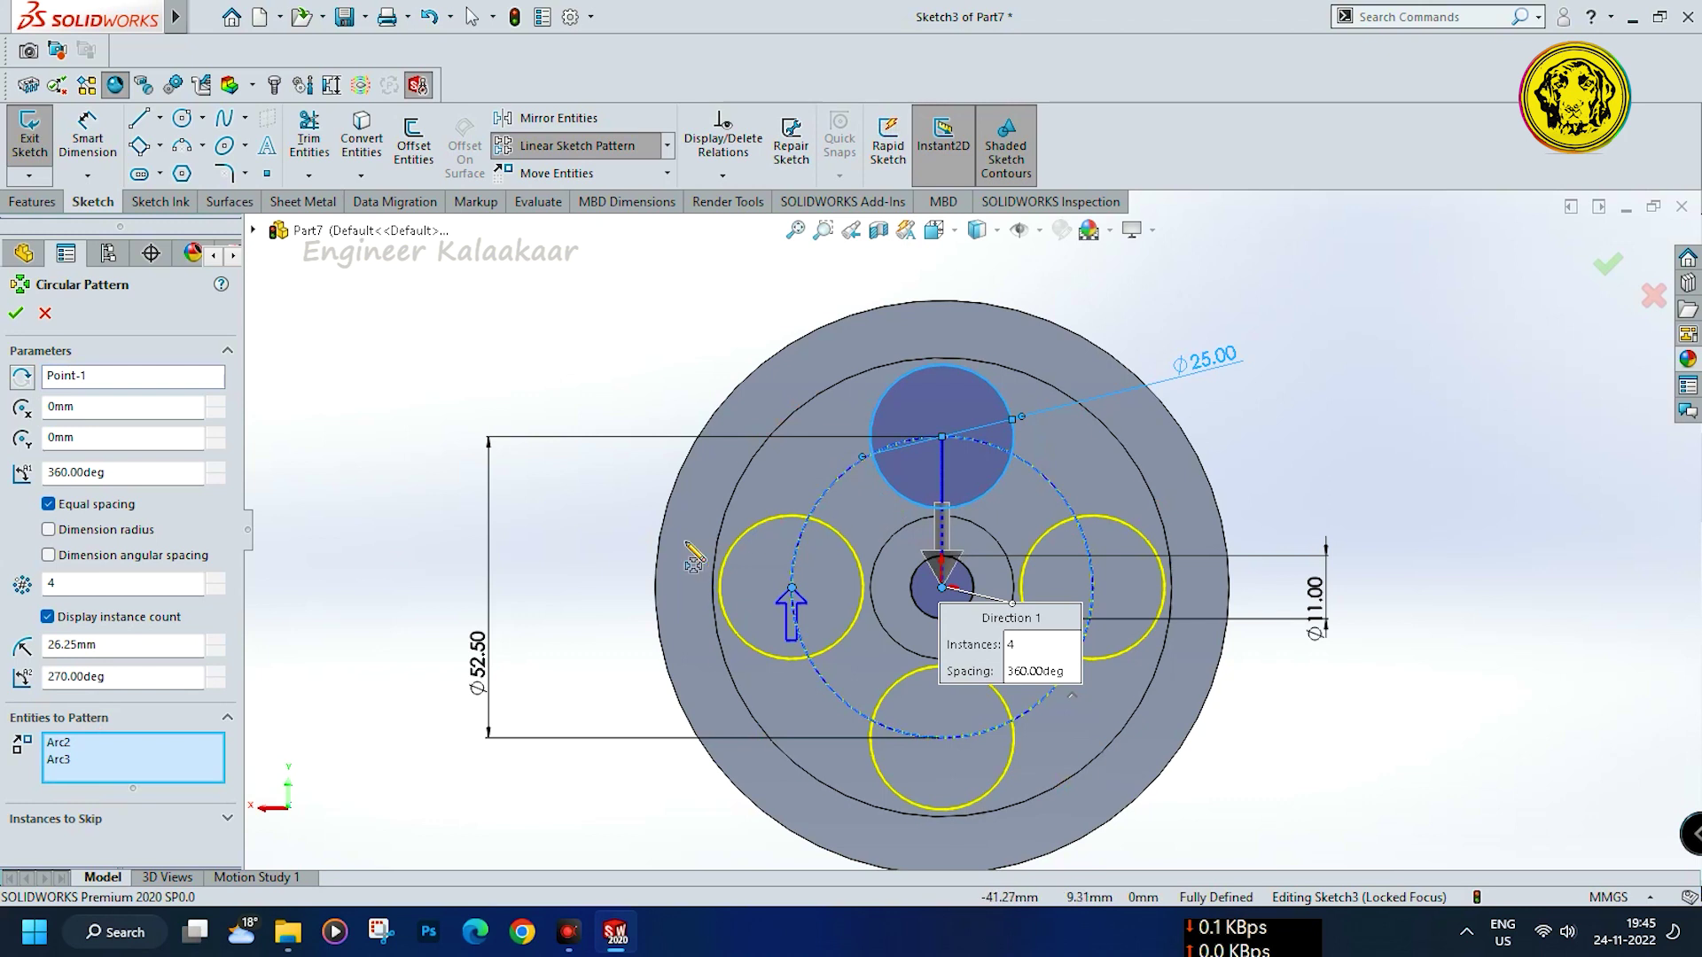
{"action": "key", "text": "BackSpace"}
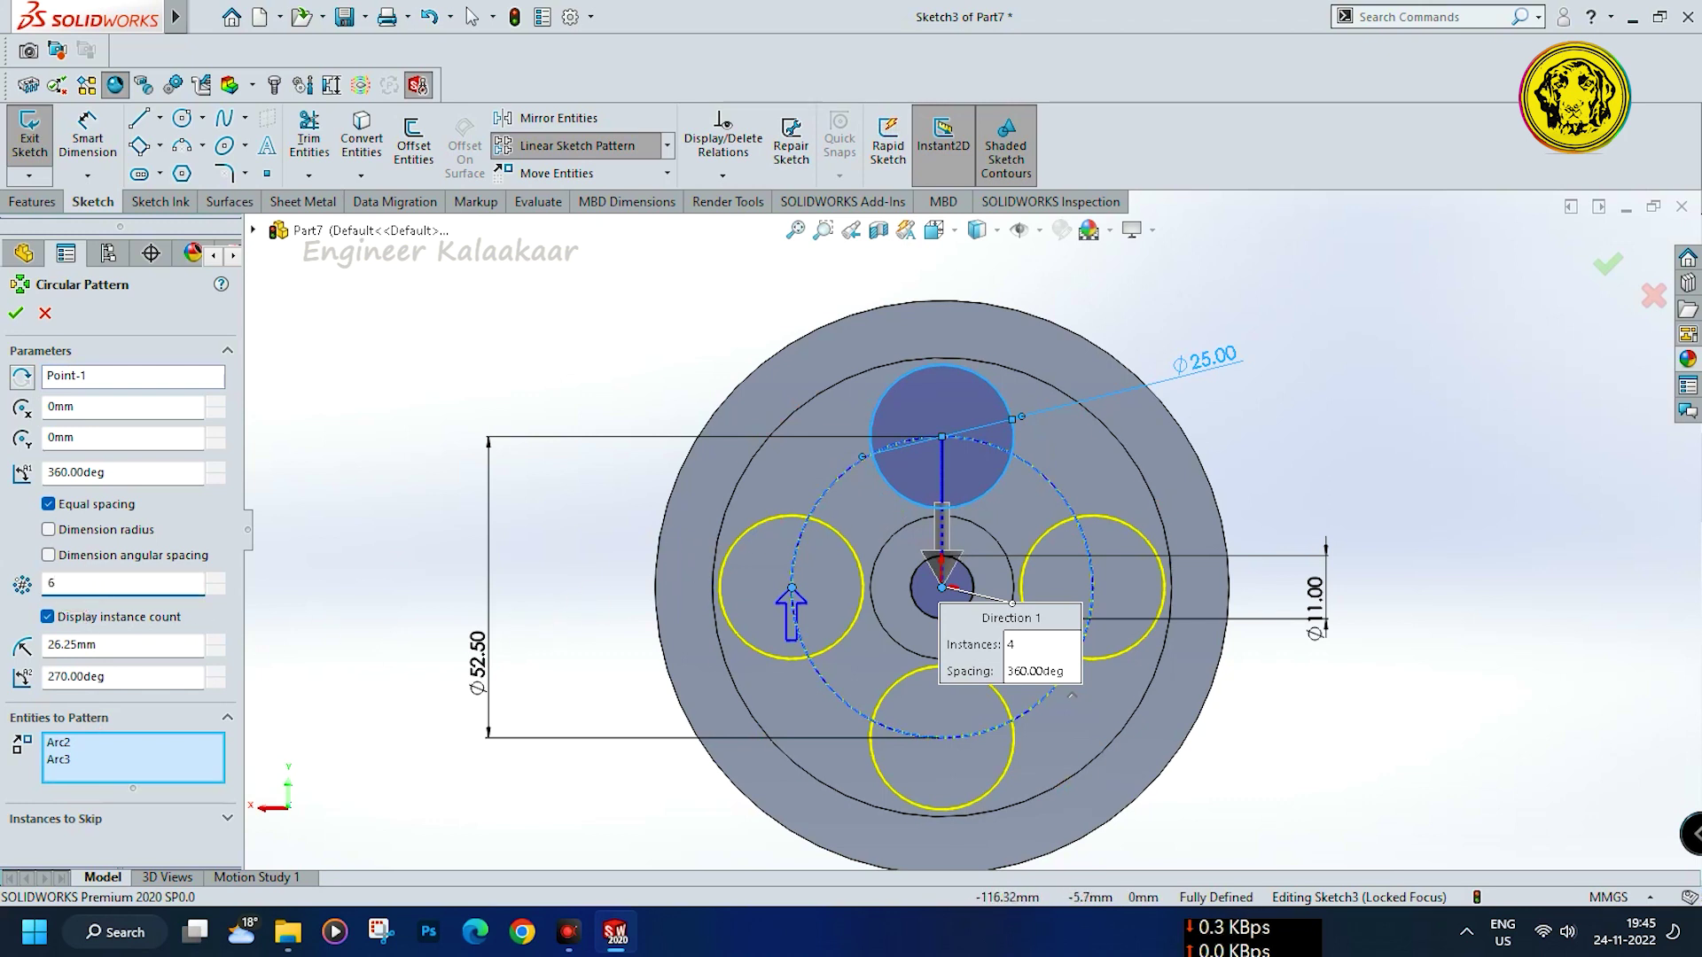
{"action": "left_click", "coordinate": [16, 317]}
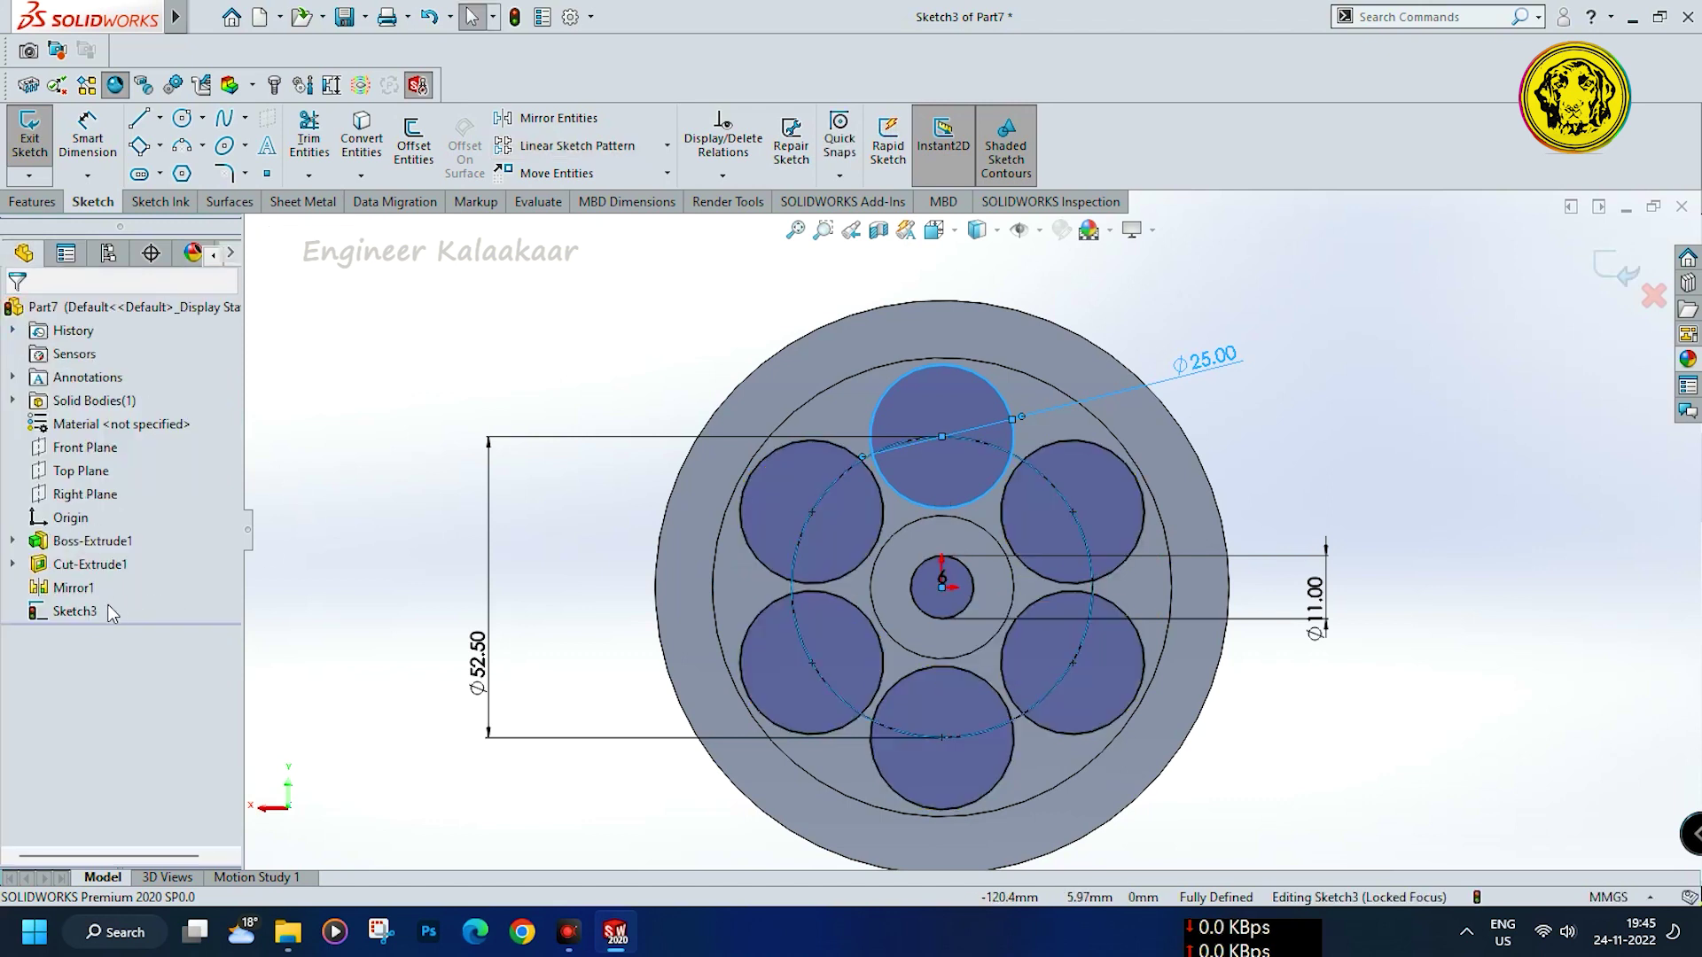
Cut-extrude the six patterned circles and the 11 mm centre circle with the Through All - Both end condition
{"action": "left_click", "coordinate": [32, 203]}
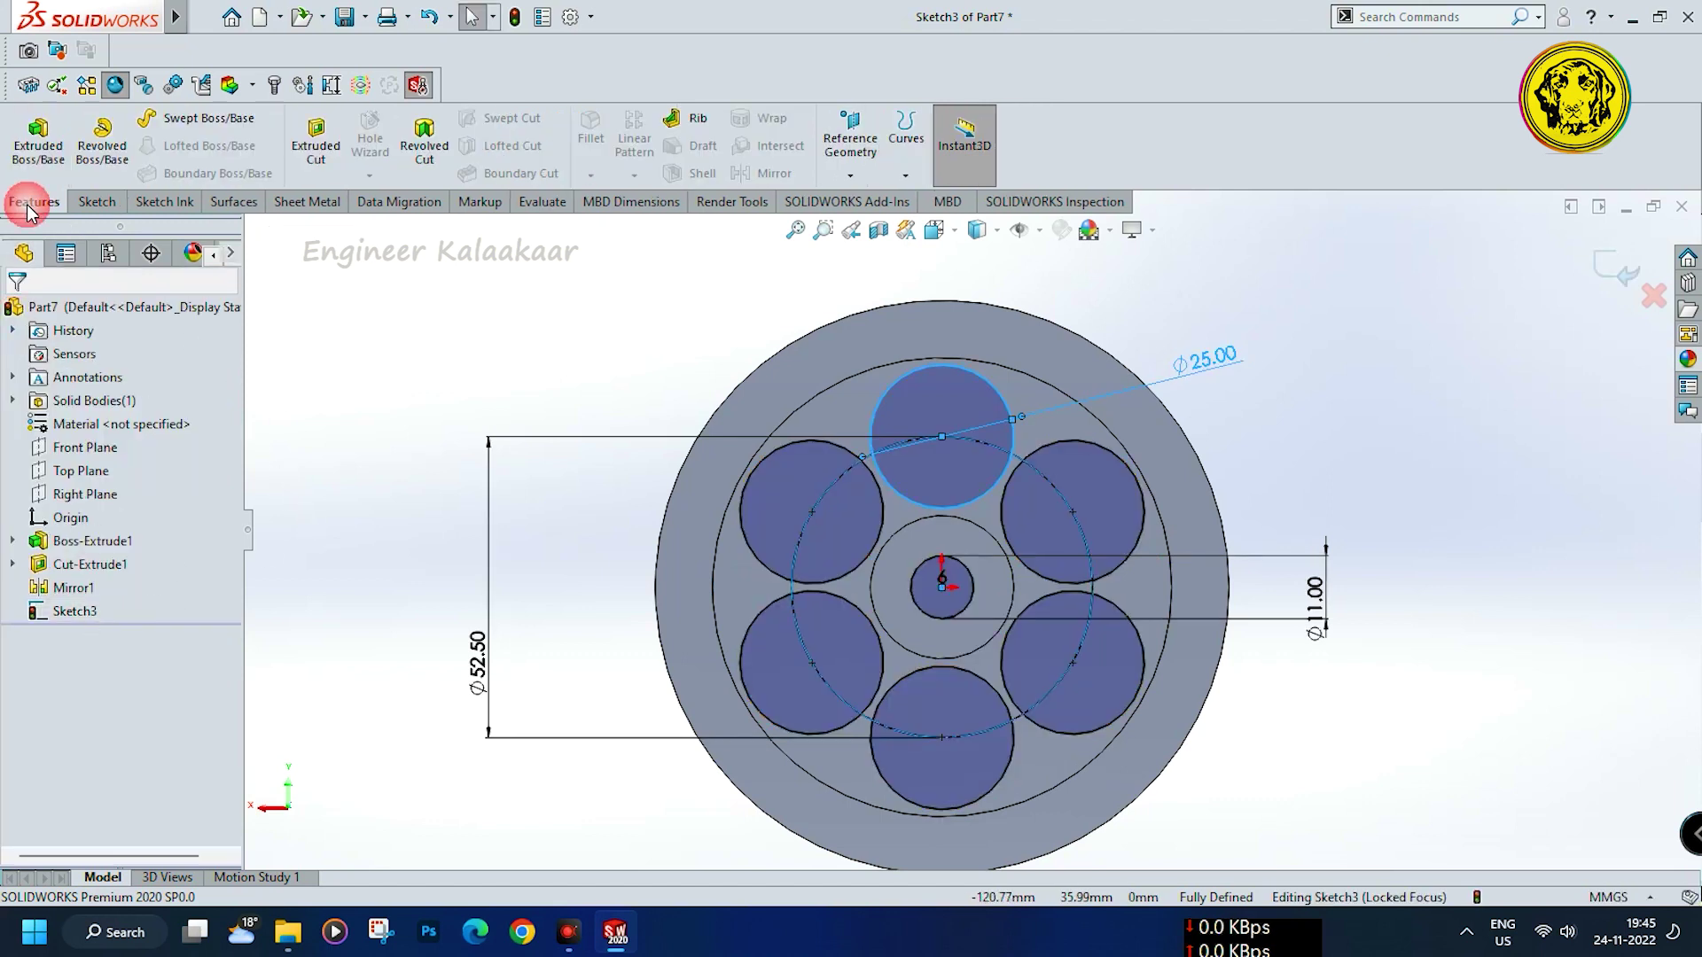
{"action": "left_click", "coordinate": [316, 140]}
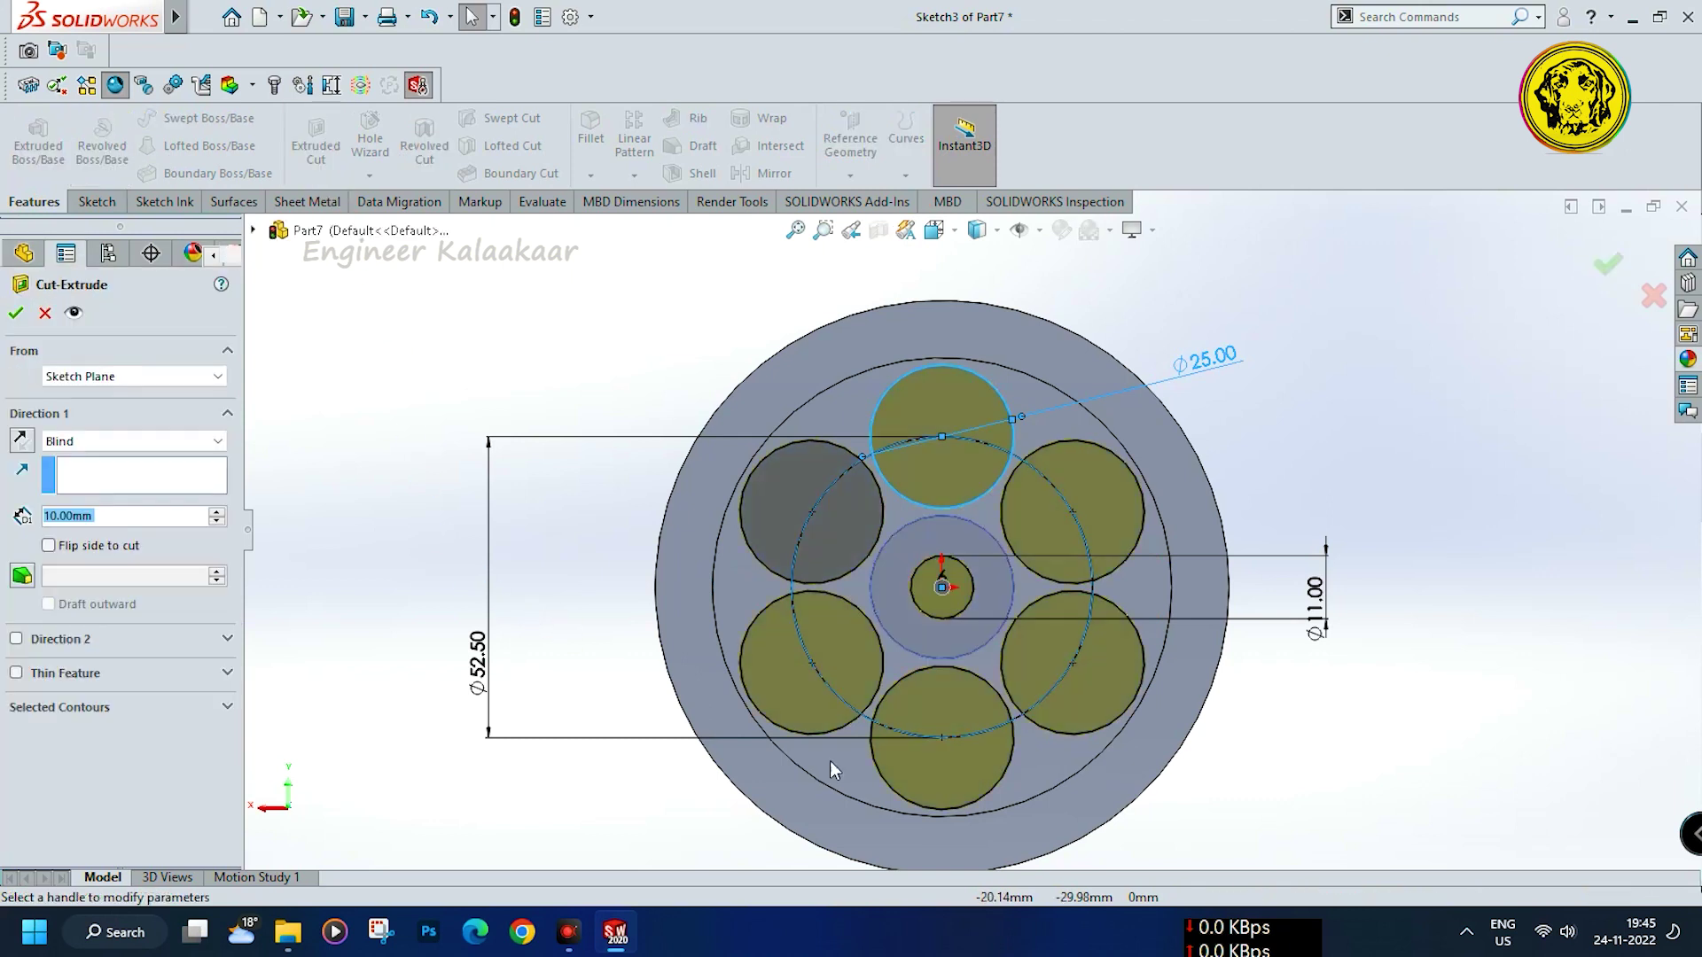
{"action": "mouse_move", "coordinate": [575, 508]}
{"action": "middle_mouse_down"}
{"action": "mouse_move", "coordinate": [384, 505]}
{"action": "mouse_move", "coordinate": [417, 509]}
{"action": "middle_mouse_up"}
{"action": "left_click", "coordinate": [89, 447]}
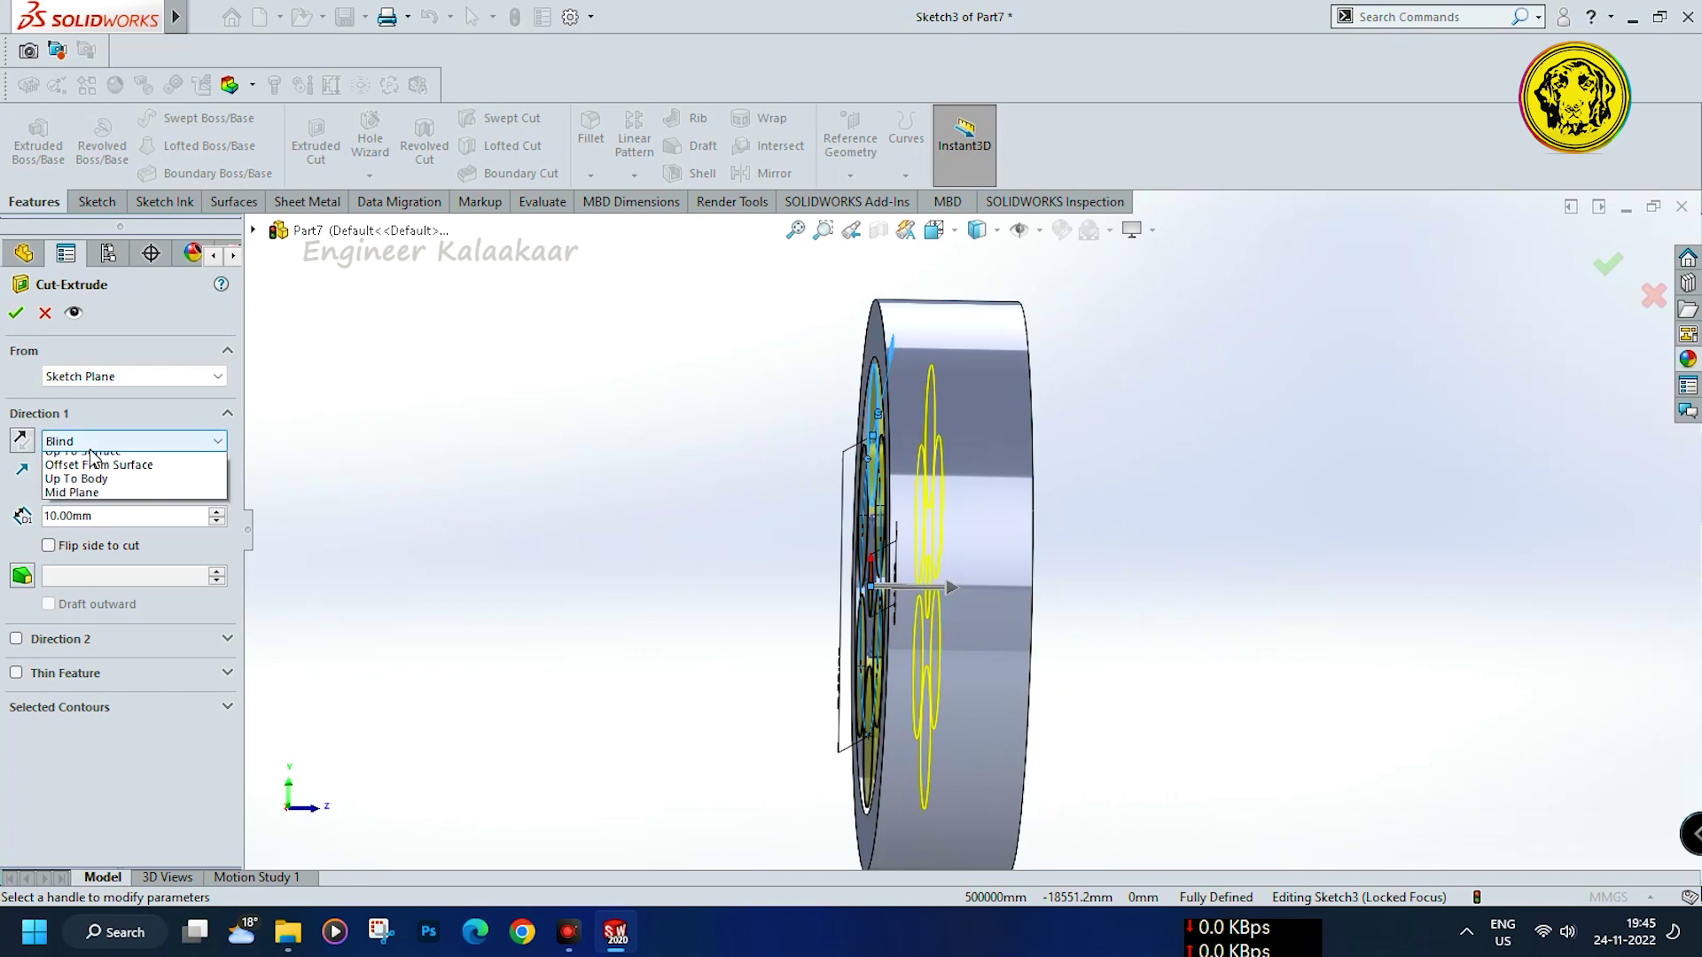
{"action": "left_click", "coordinate": [98, 493]}
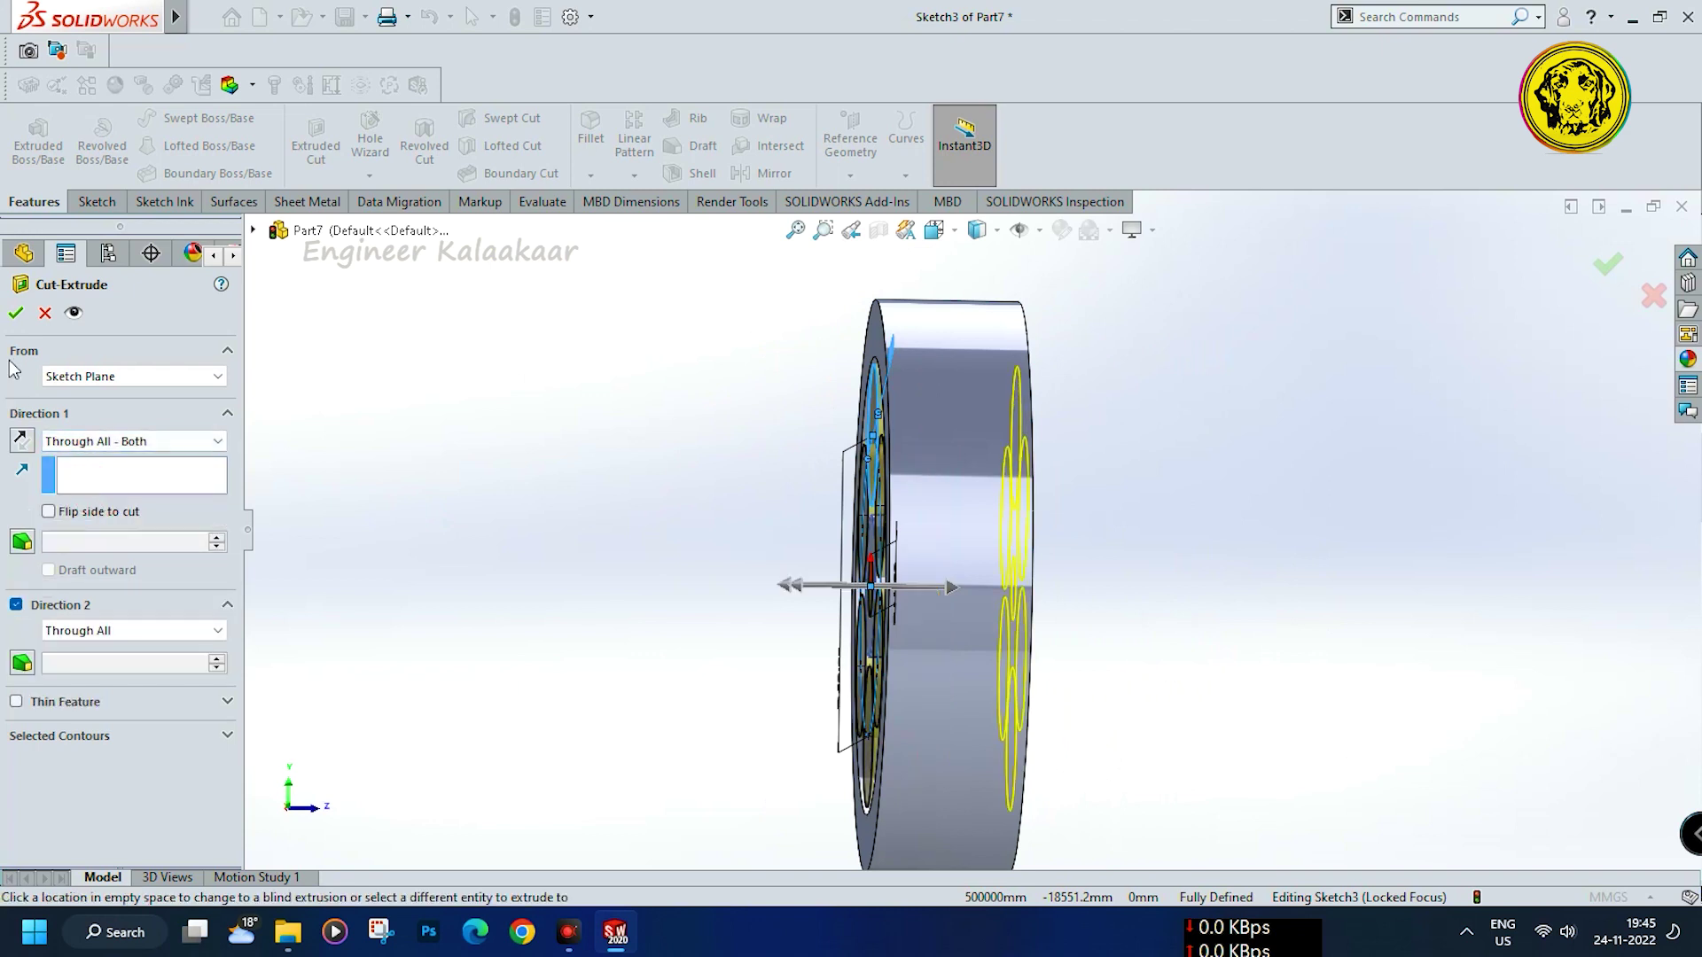
{"action": "left_click", "coordinate": [15, 315]}
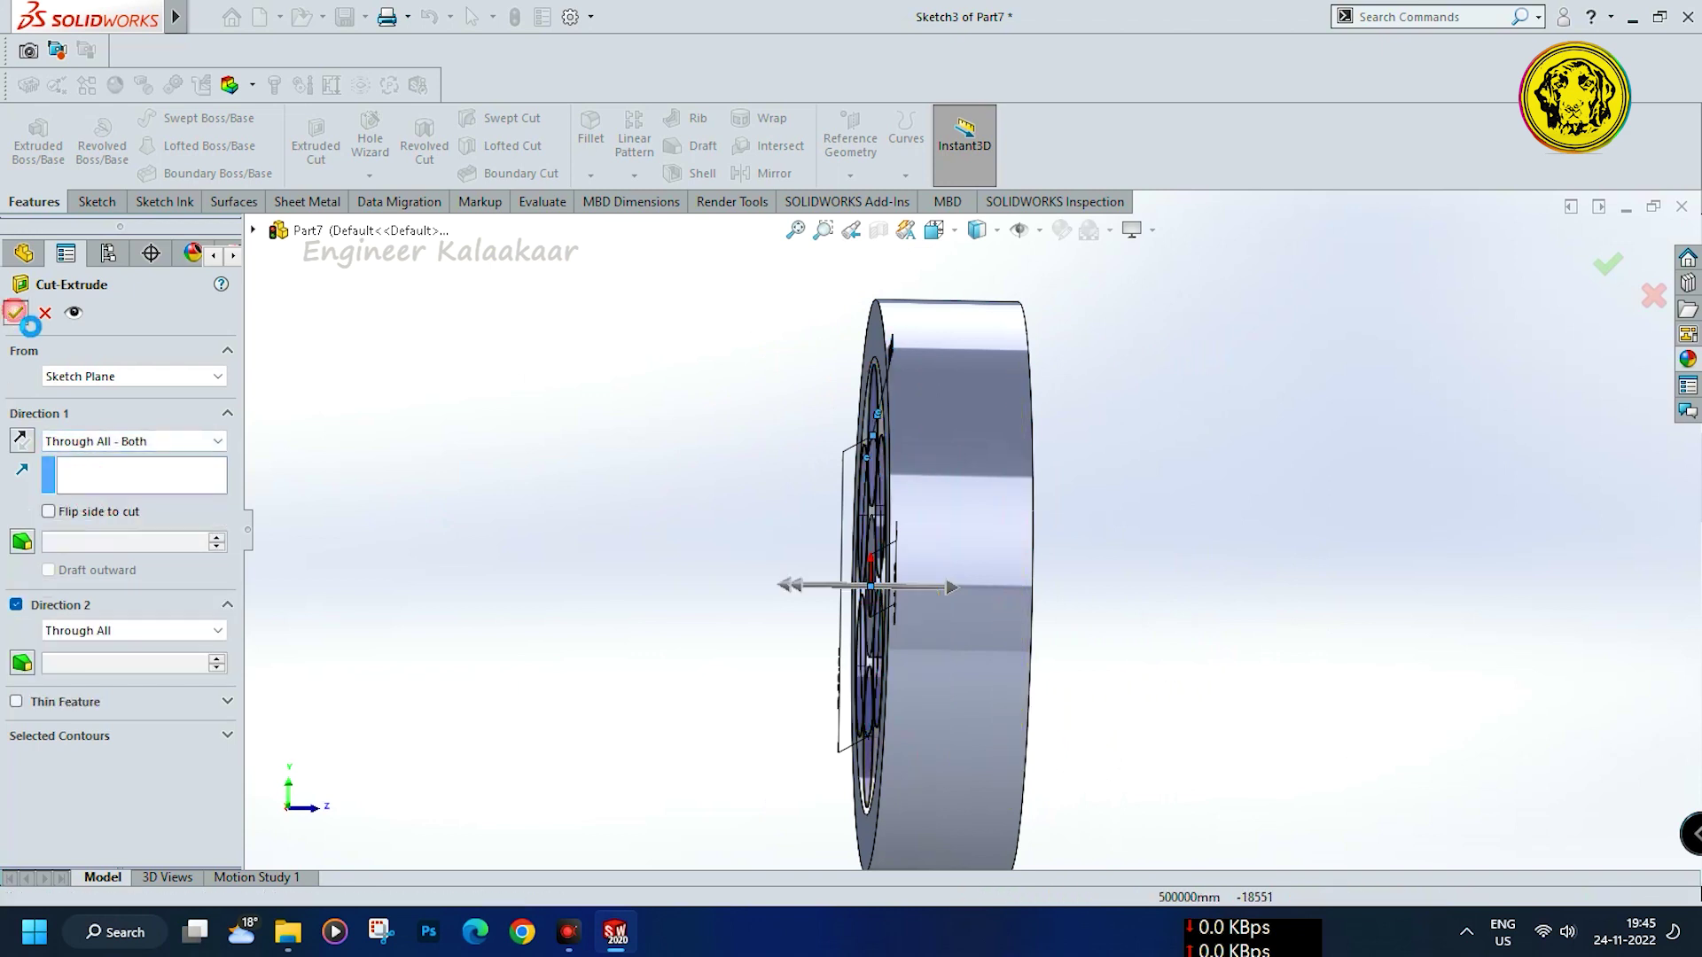
{"action": "left_click", "coordinate": [471, 503]}
{"action": "middle_click_drag", "start_coordinate": [472, 503], "coordinate": [623, 526]}
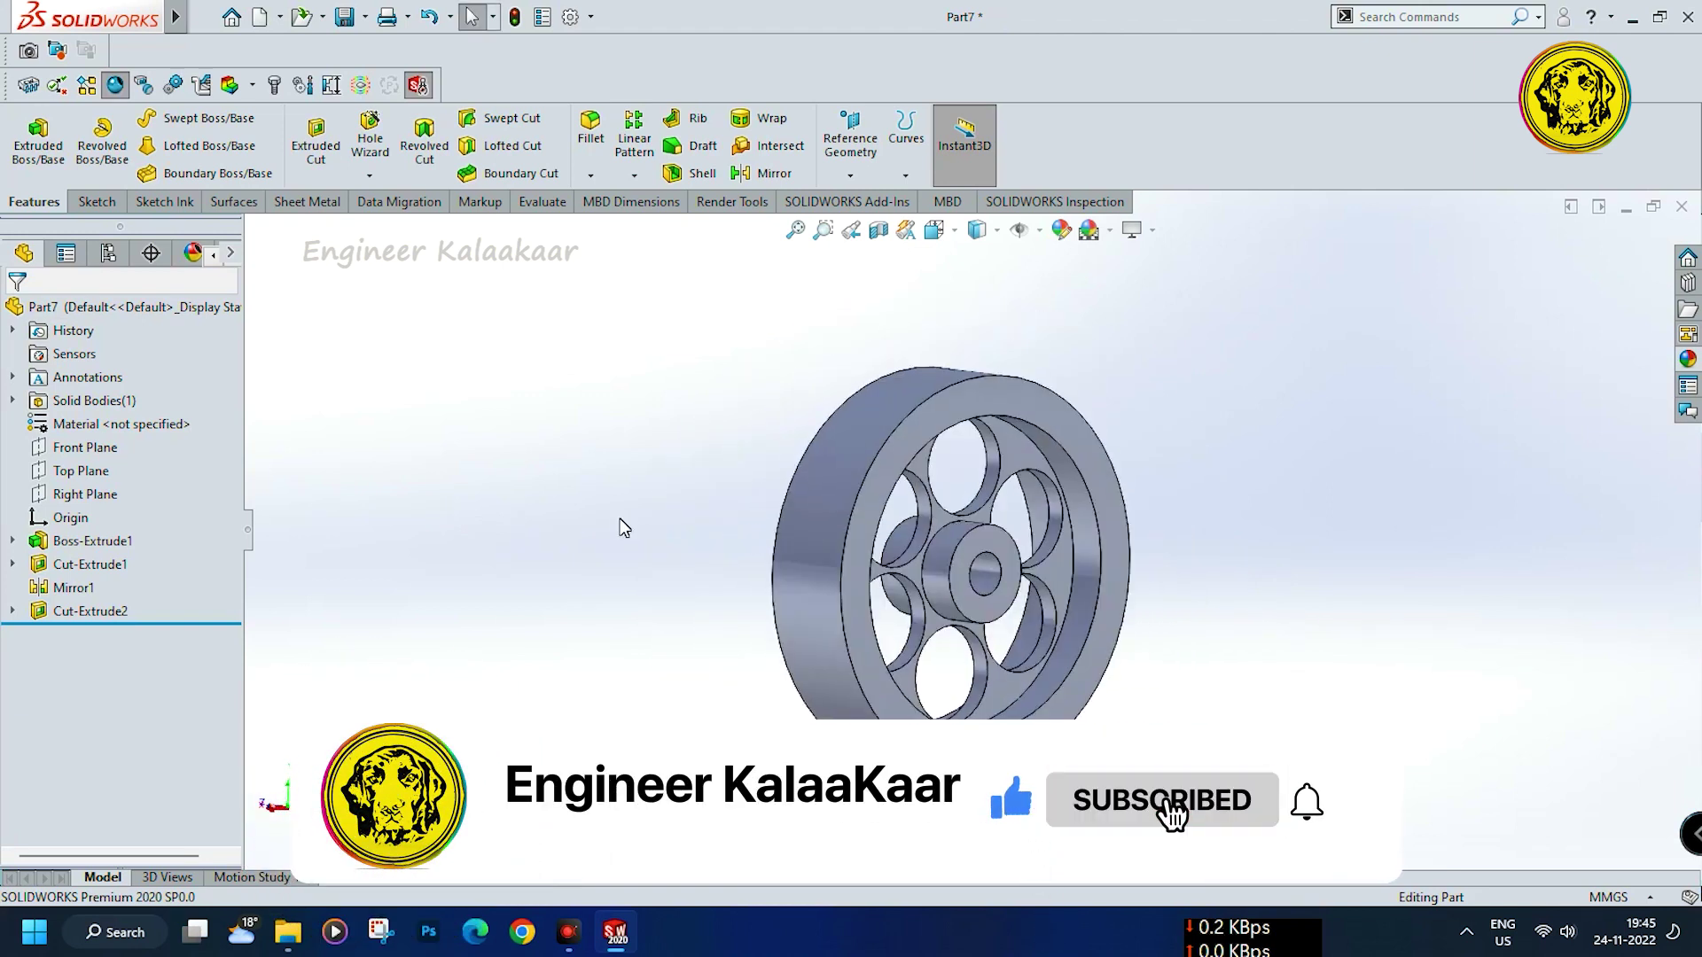
{"action": "key", "text": "ctrl+1"}
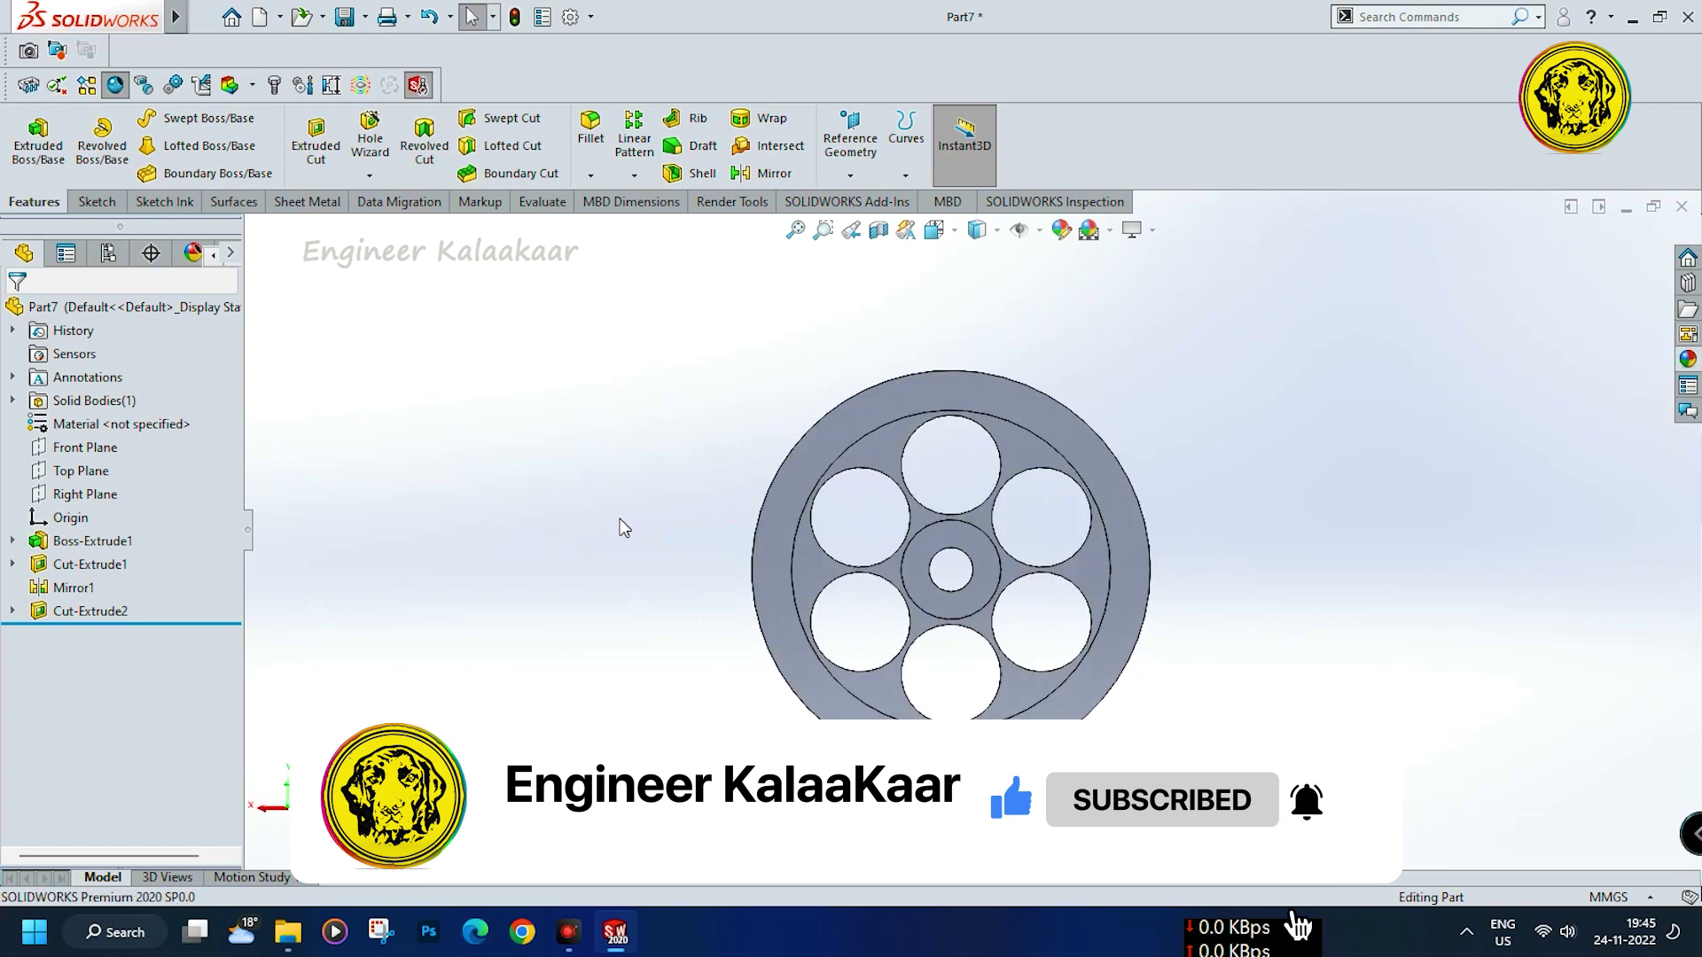
{"action": "key", "text": "ctrl+2"}
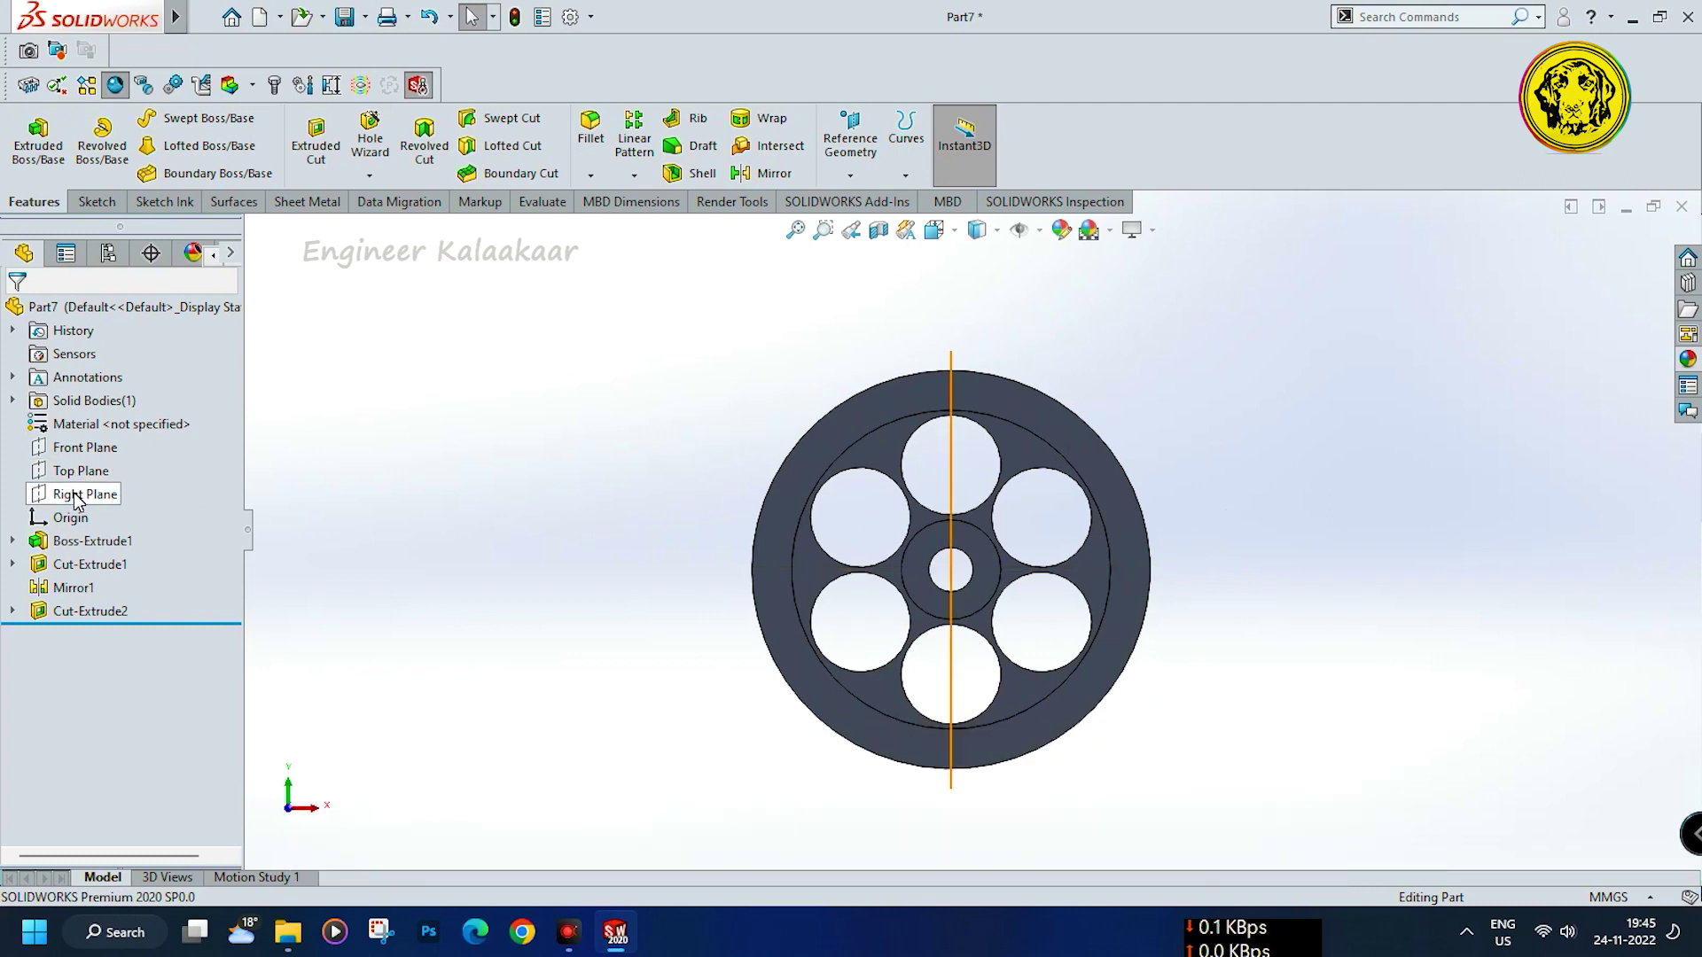
{"action": "key", "text": "ctrl+2"}
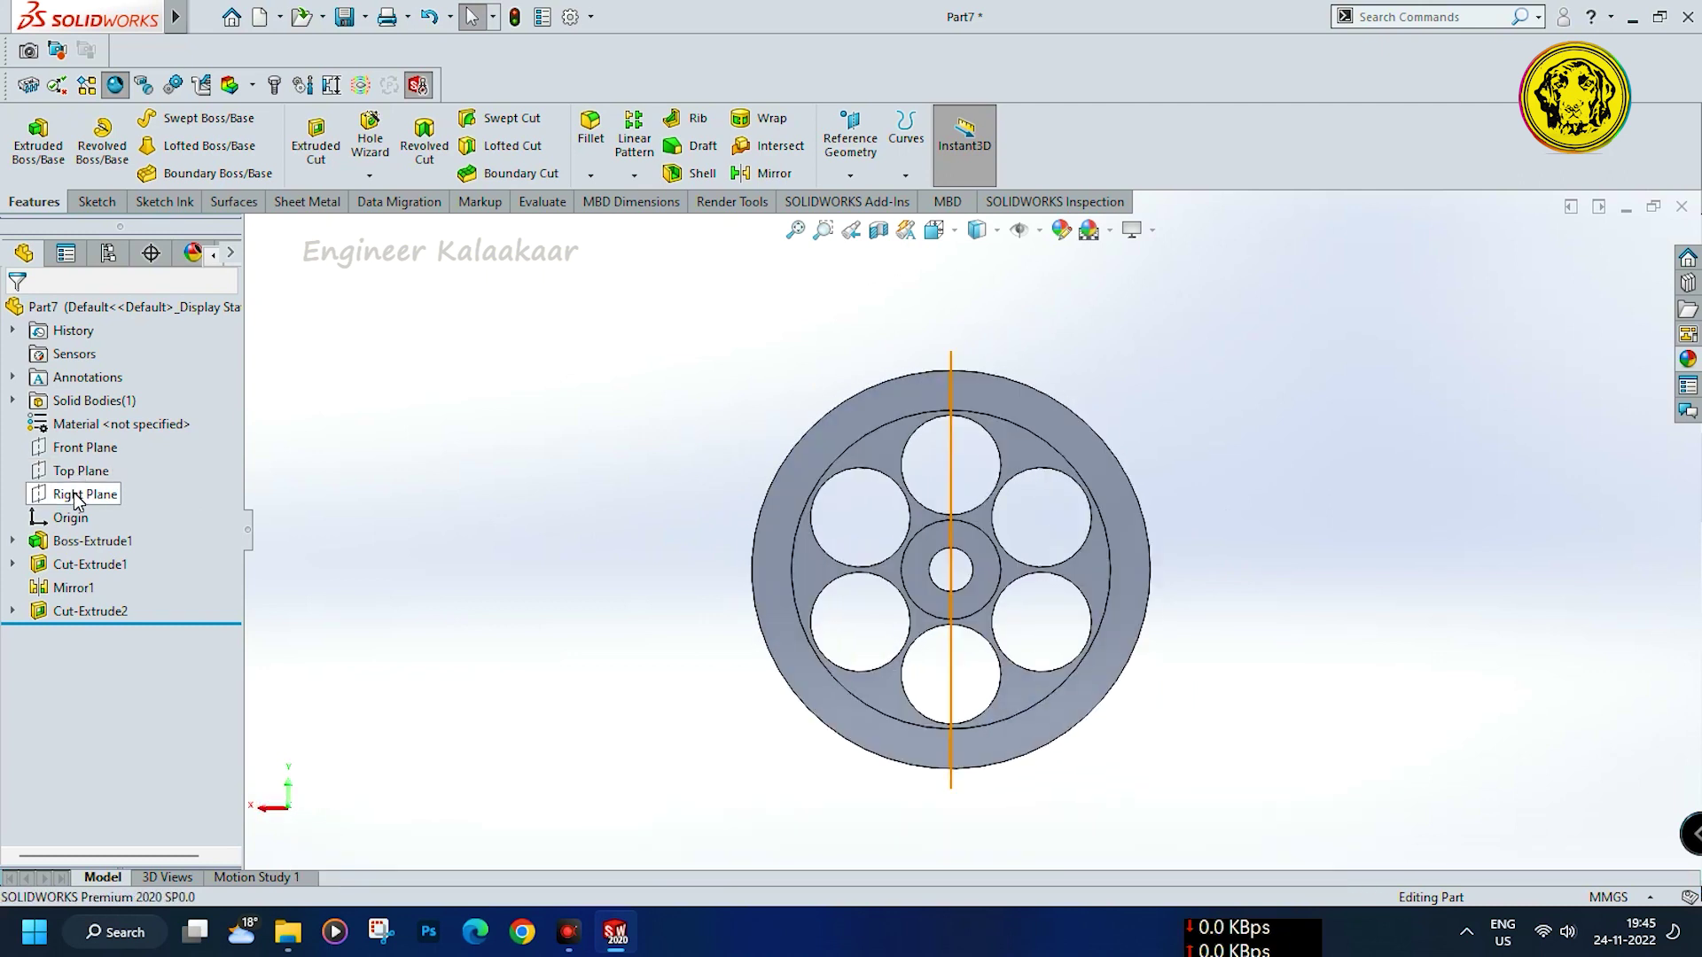
{"action": "right_click", "coordinate": [76, 499]}
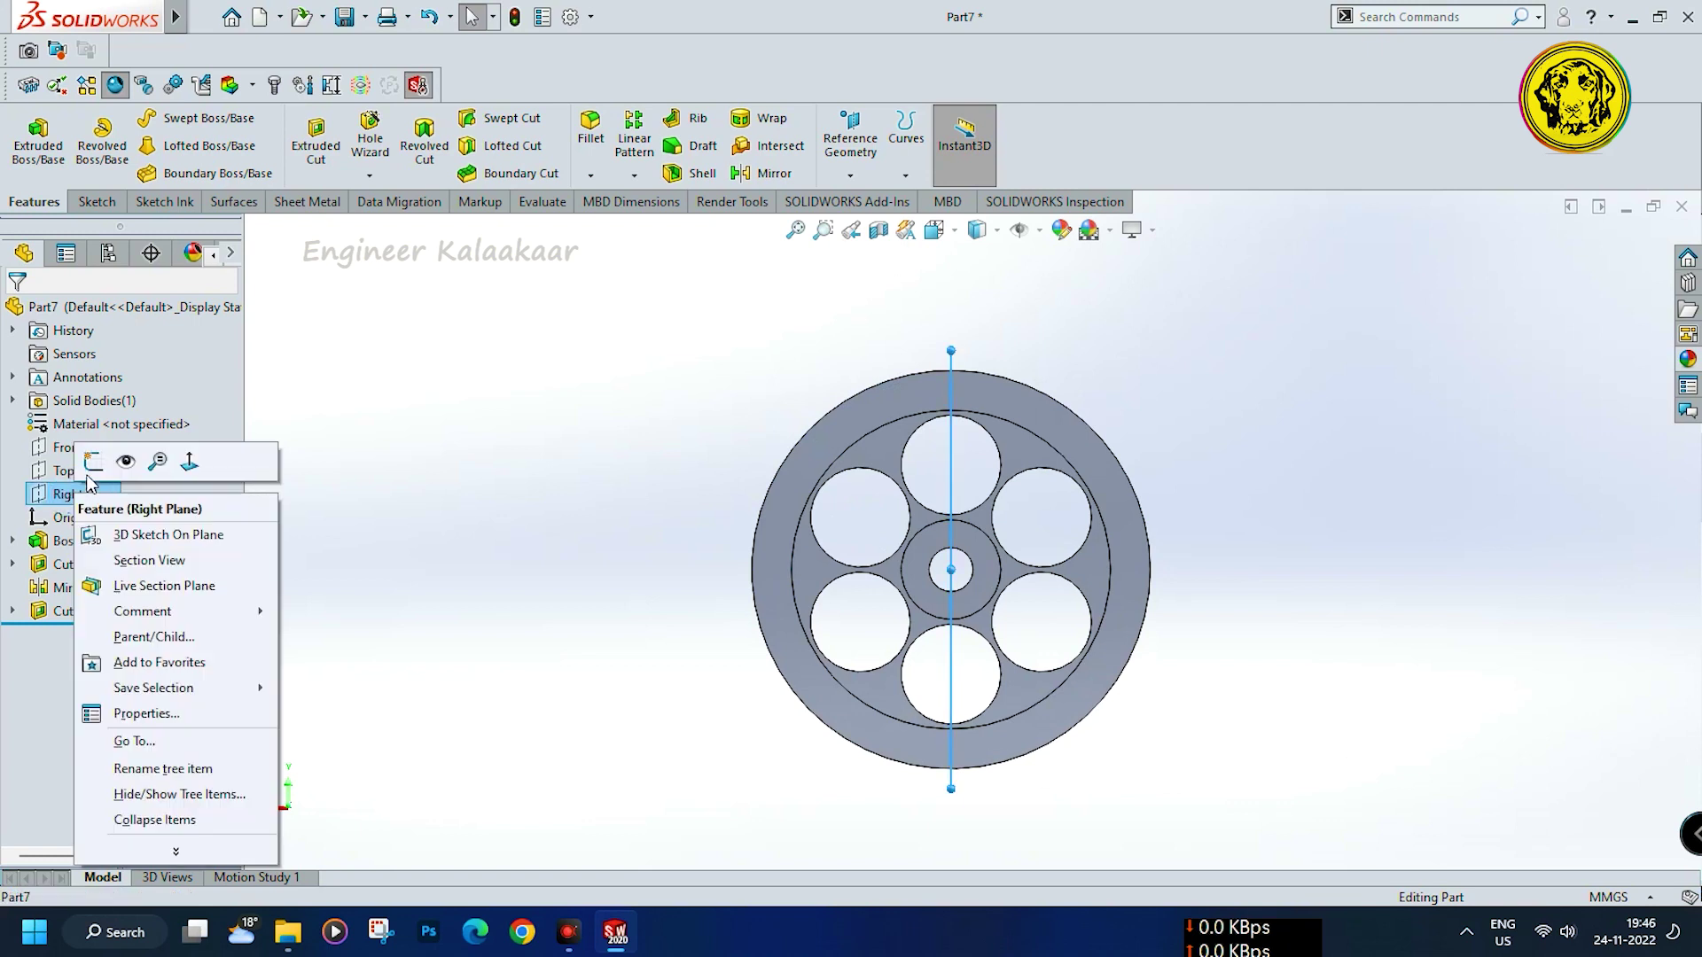
{"action": "left_click", "coordinate": [90, 467]}
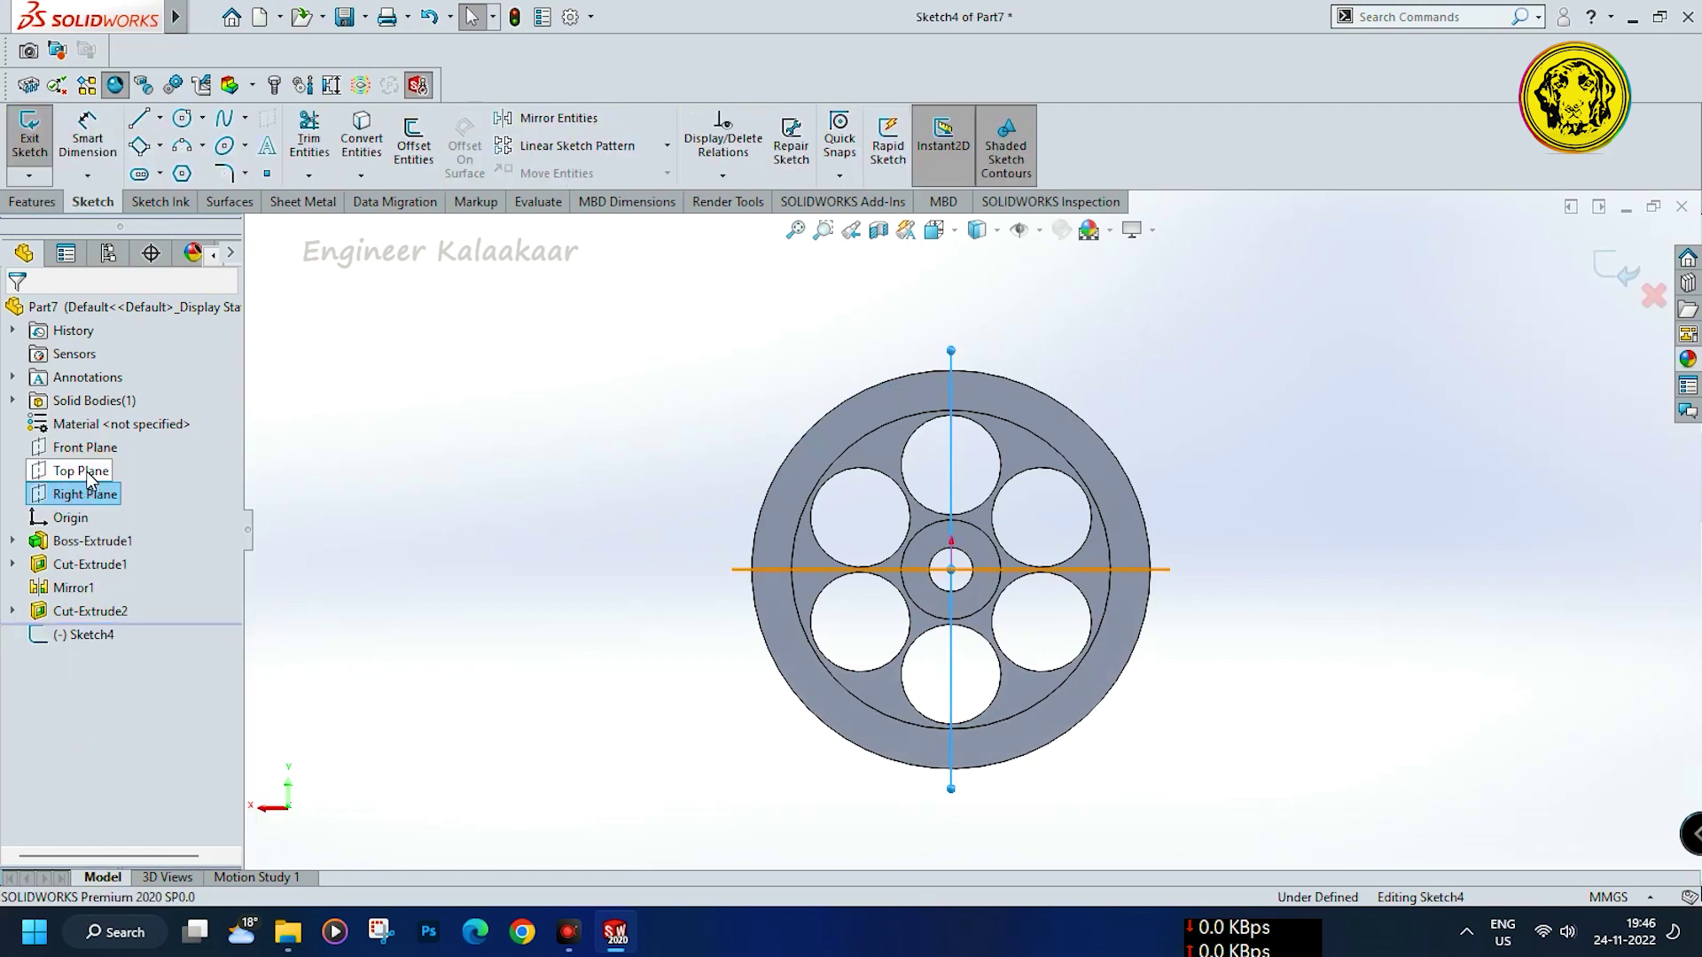
{"action": "key", "text": "ctrl+8"}
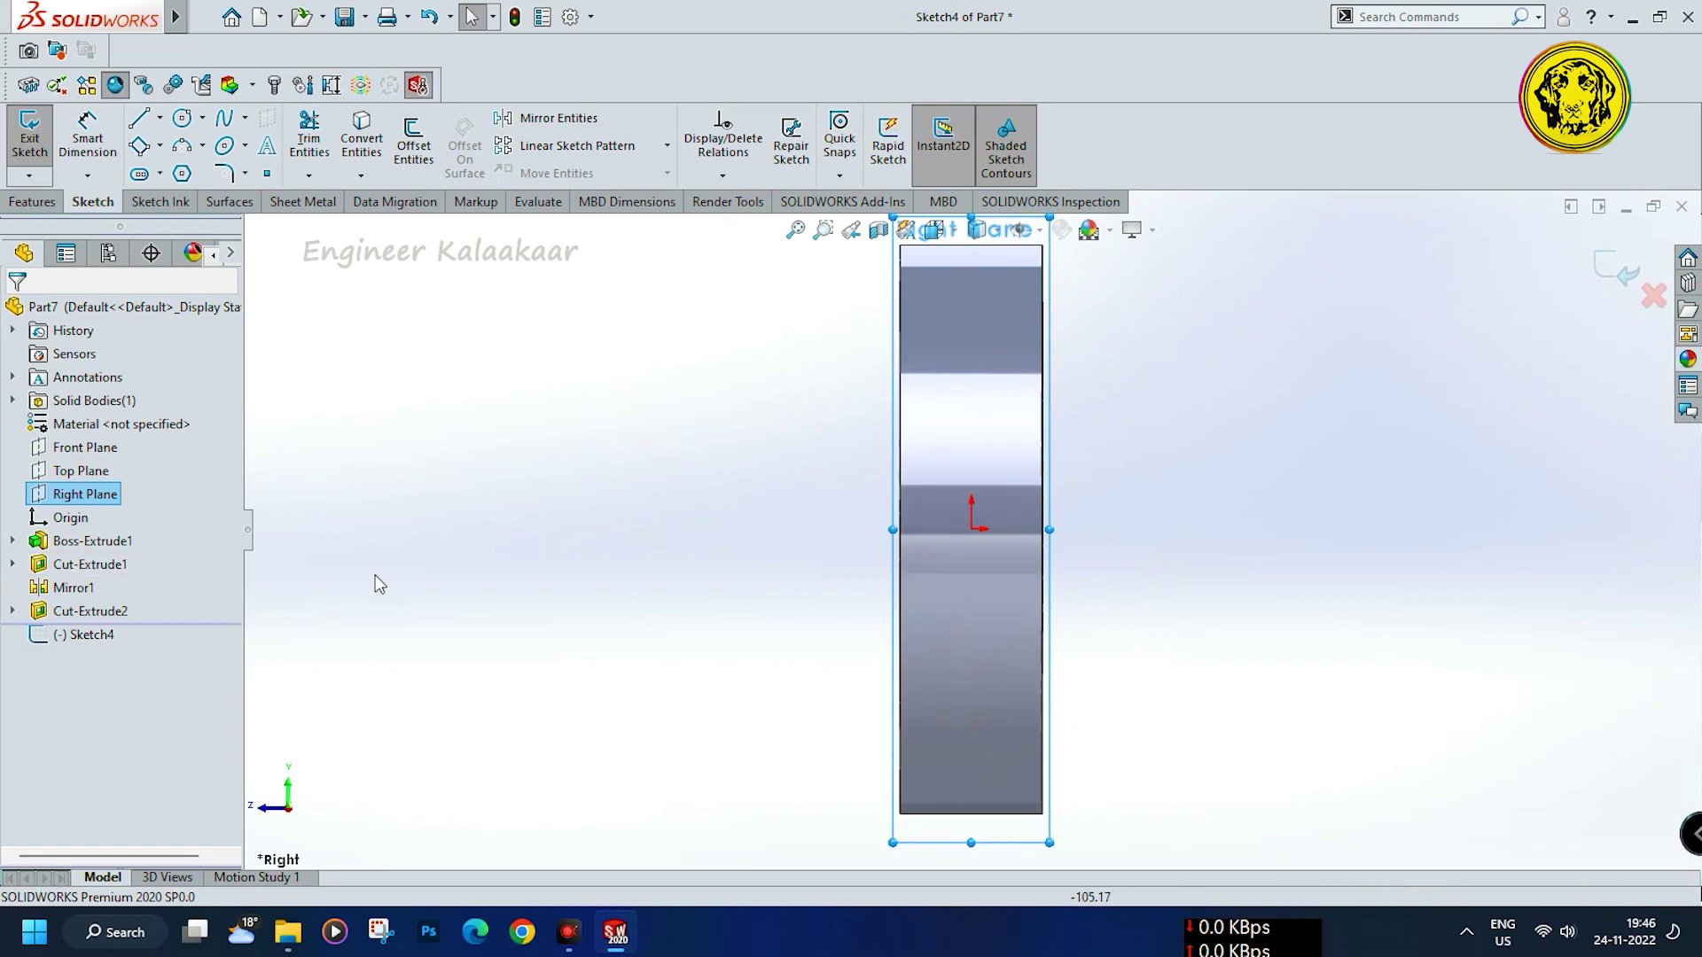
{"action": "middle_click_drag", "start_coordinate": [413, 573], "coordinate": [486, 585]}
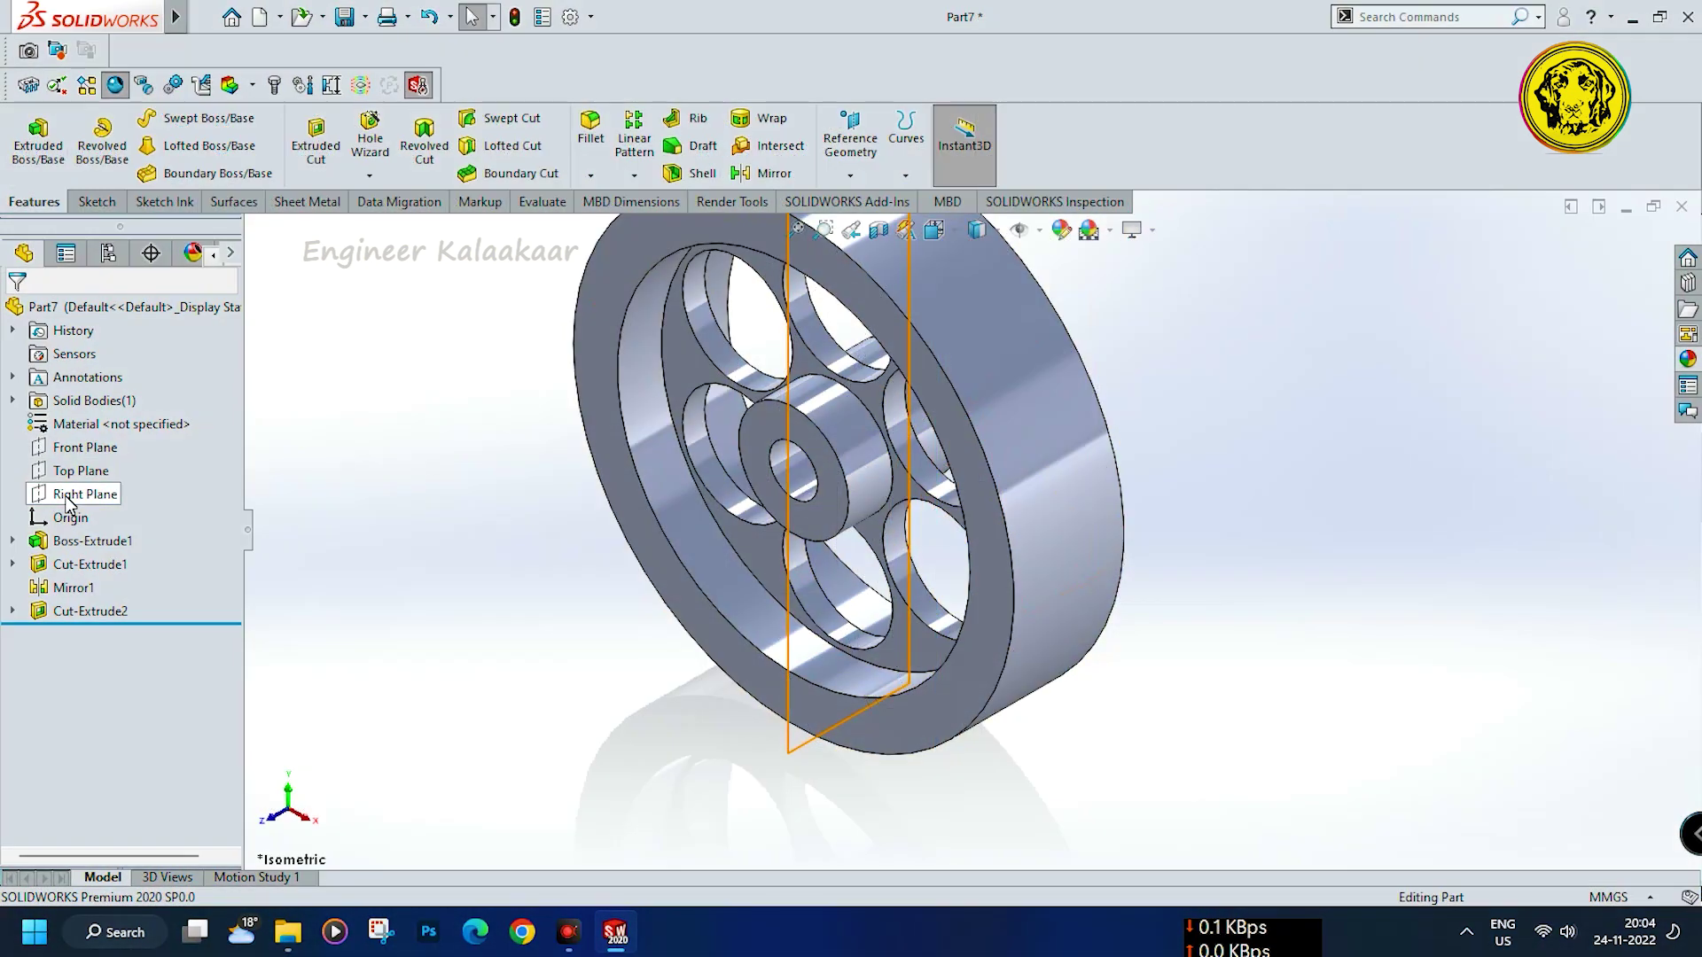
Start a new sketch on the Right Plane
{"action": "left_click", "coordinate": [68, 501]}
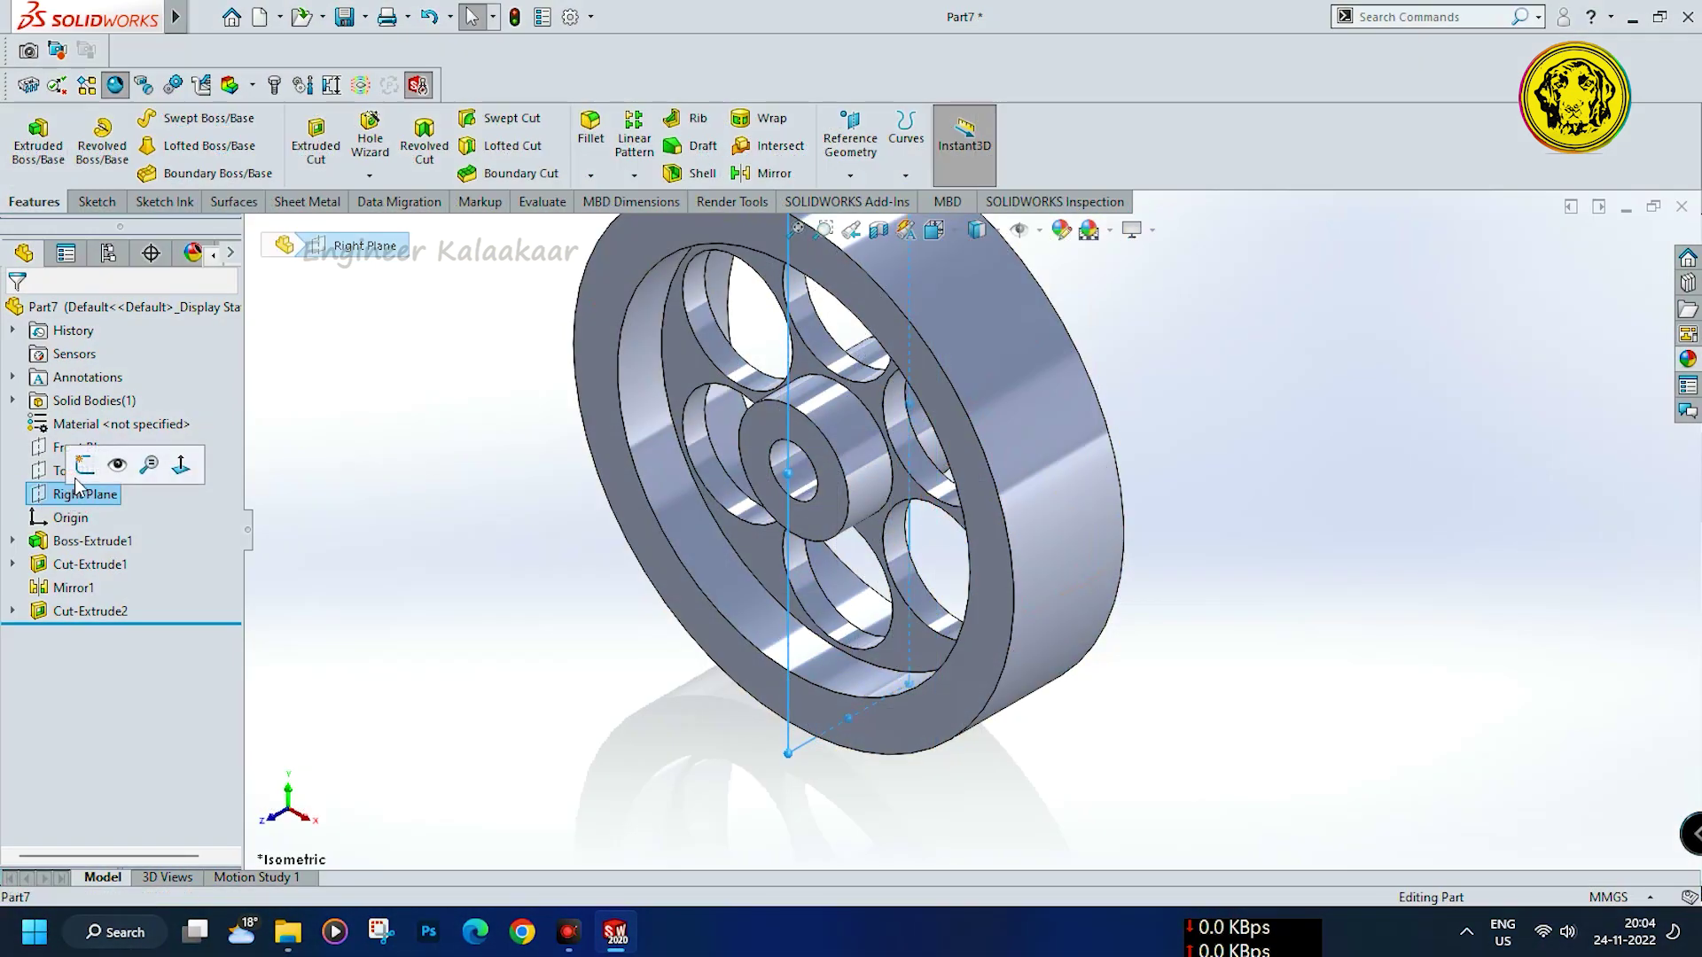
{"action": "left_click", "coordinate": [82, 463]}
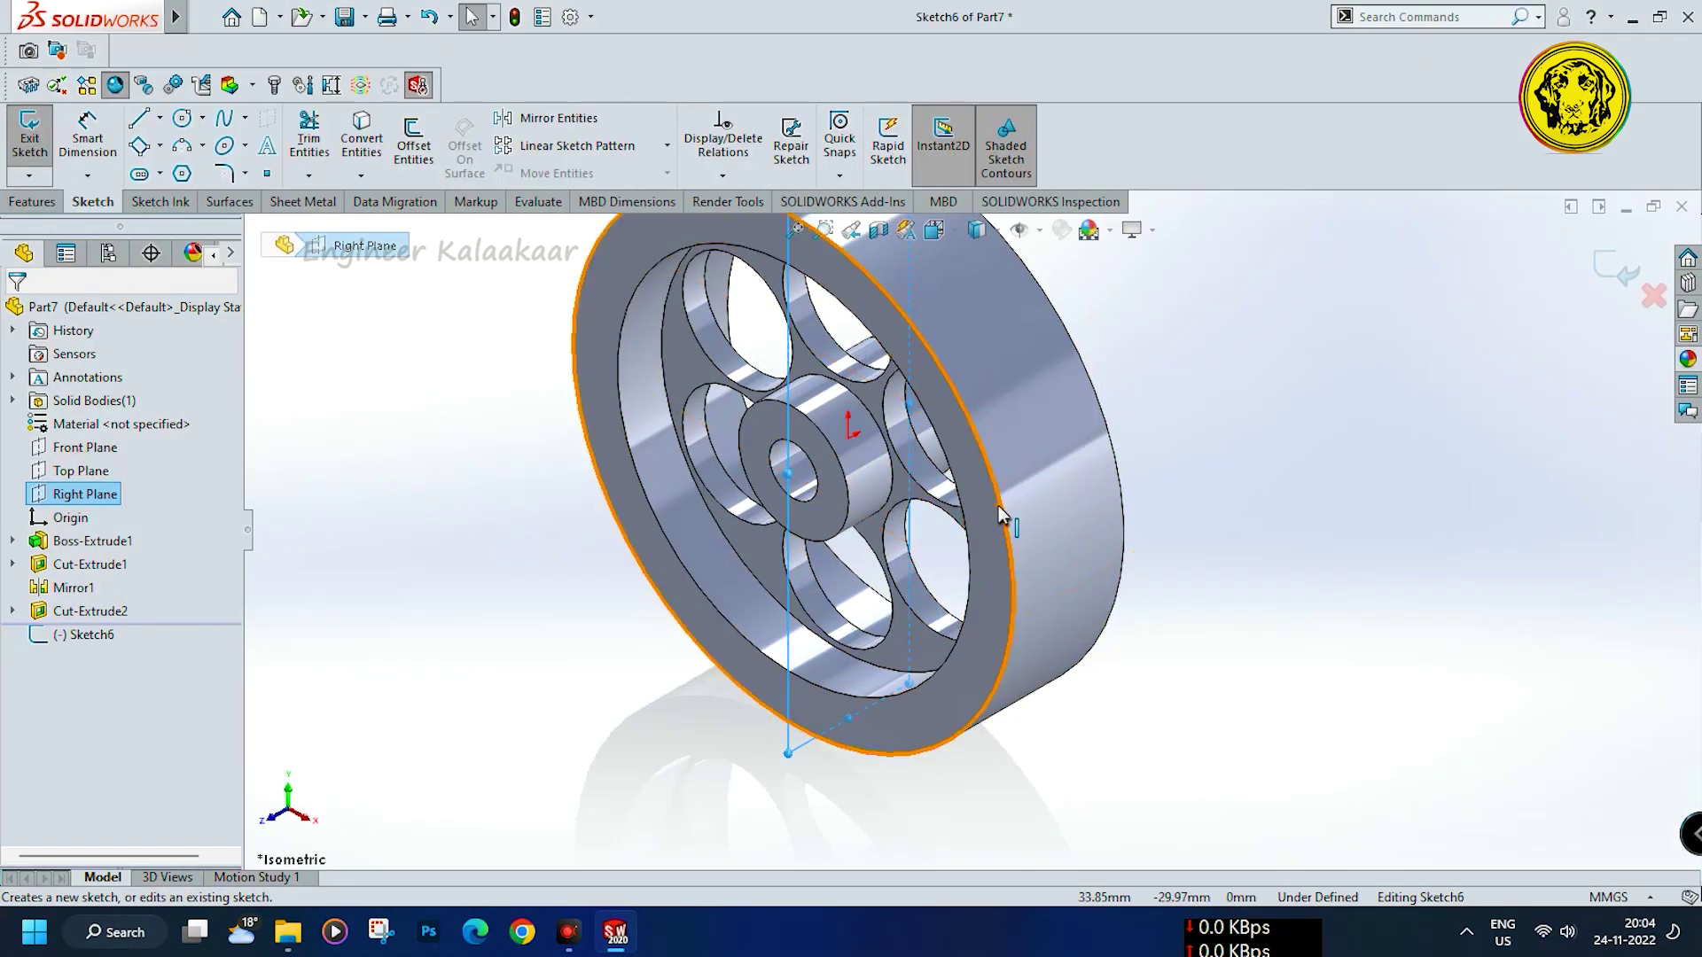
{"action": "scroll", "coordinate": [905, 465], "scroll_direction": "down", "scroll_amount": 3}
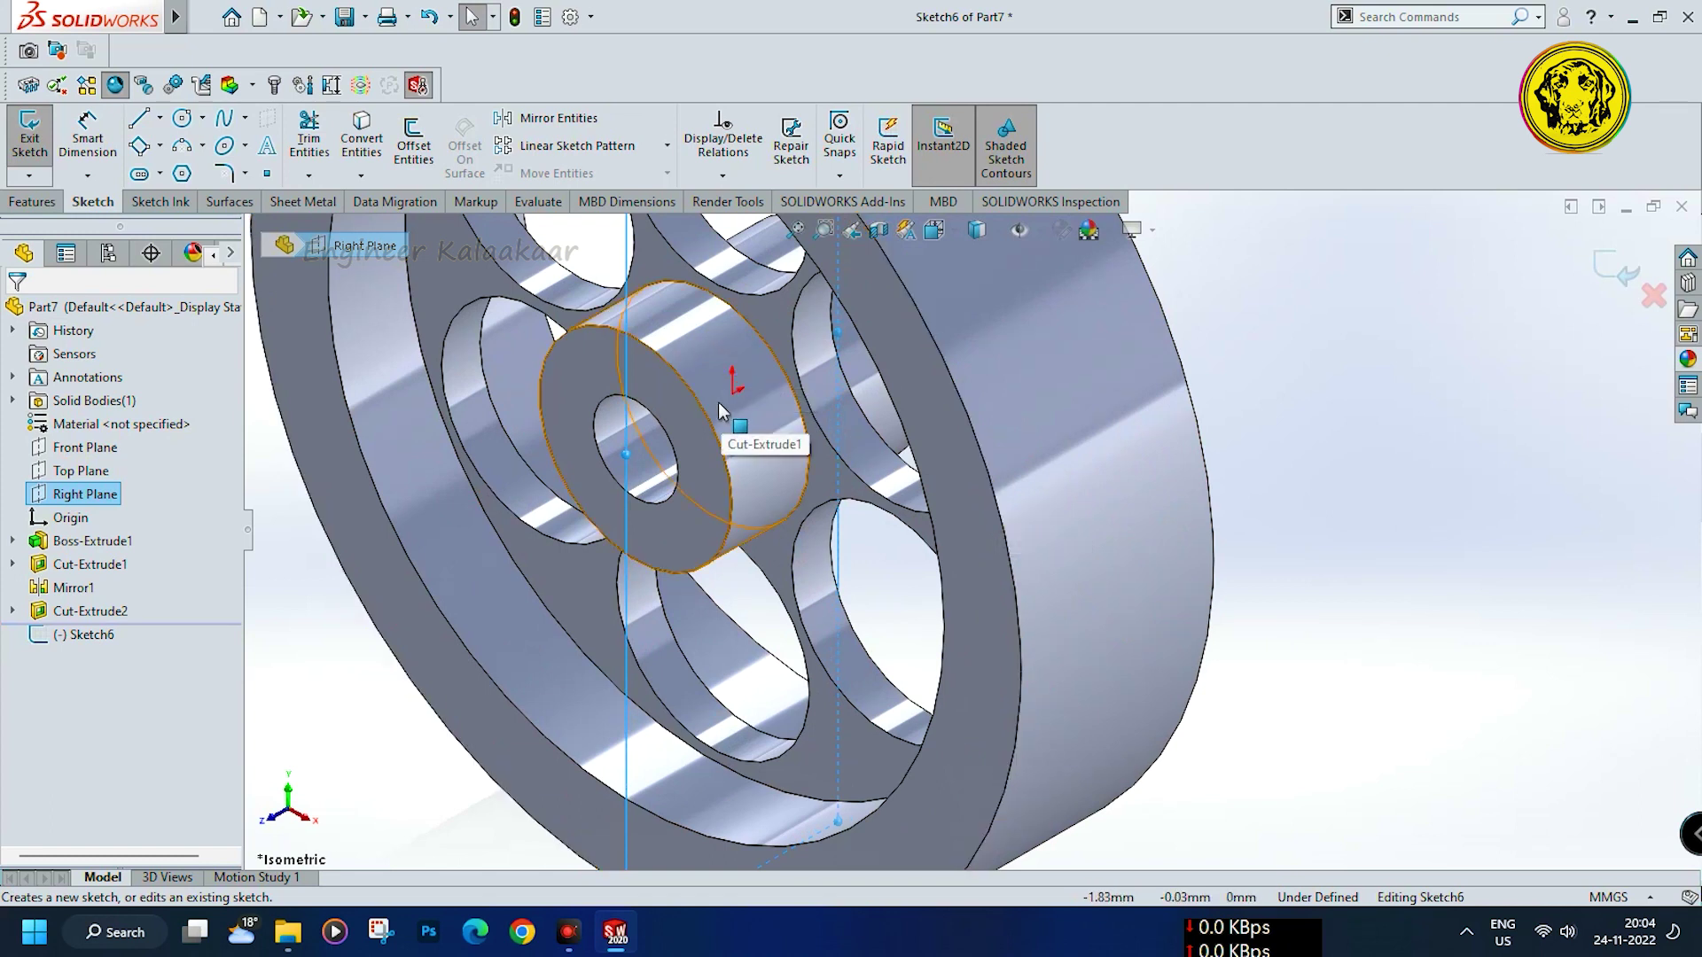
{"action": "middle_click_drag", "start_coordinate": [717, 415], "coordinate": [689, 422]}
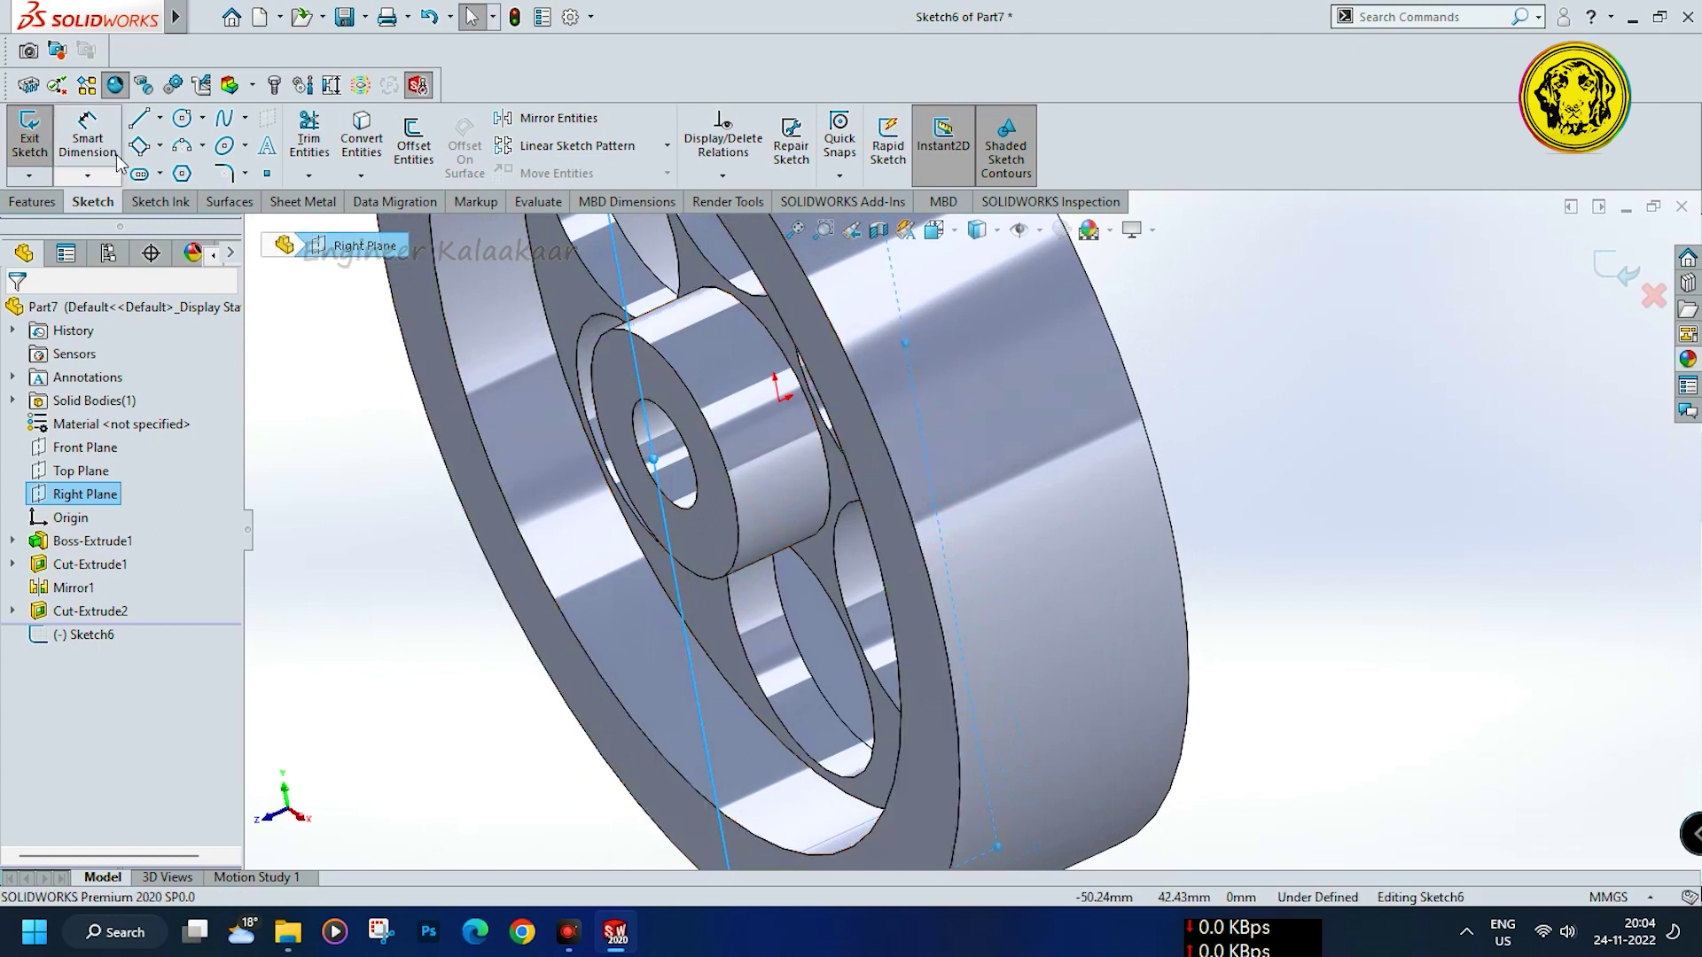
Draw a slanted centreline about 14 mm long from level with the origin to the hub's upper edge, continued horizontally about 2 mm to the hub face
{"action": "left_click", "coordinate": [160, 129]}
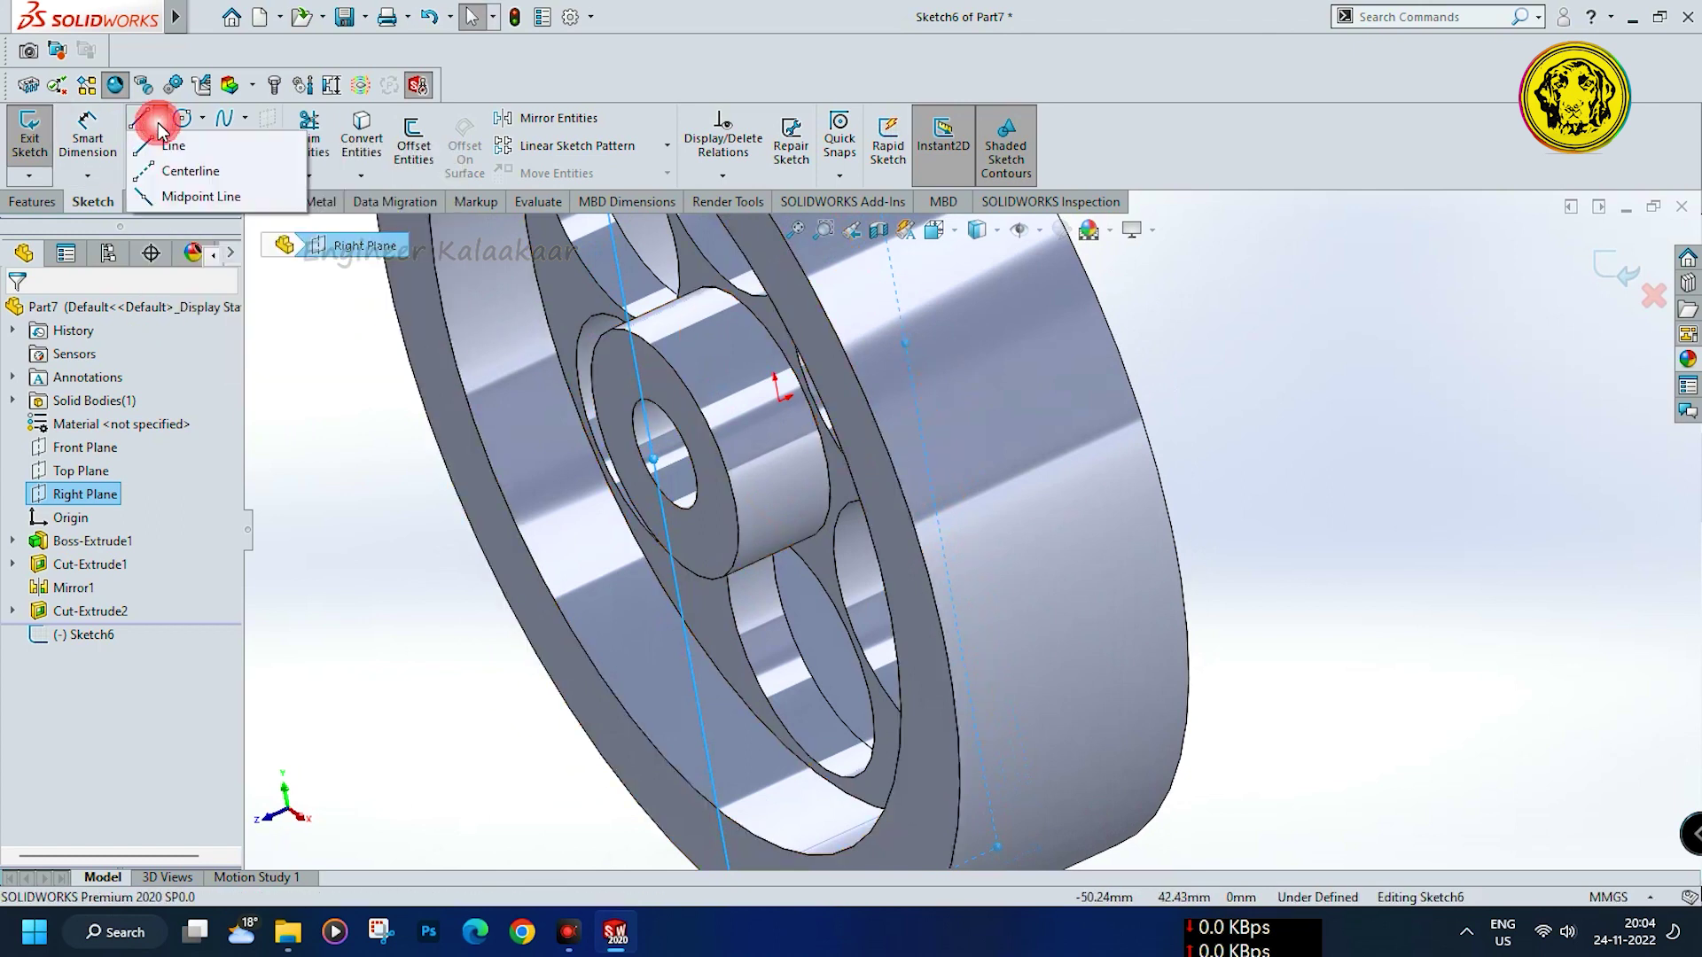
{"action": "left_click", "coordinate": [190, 177]}
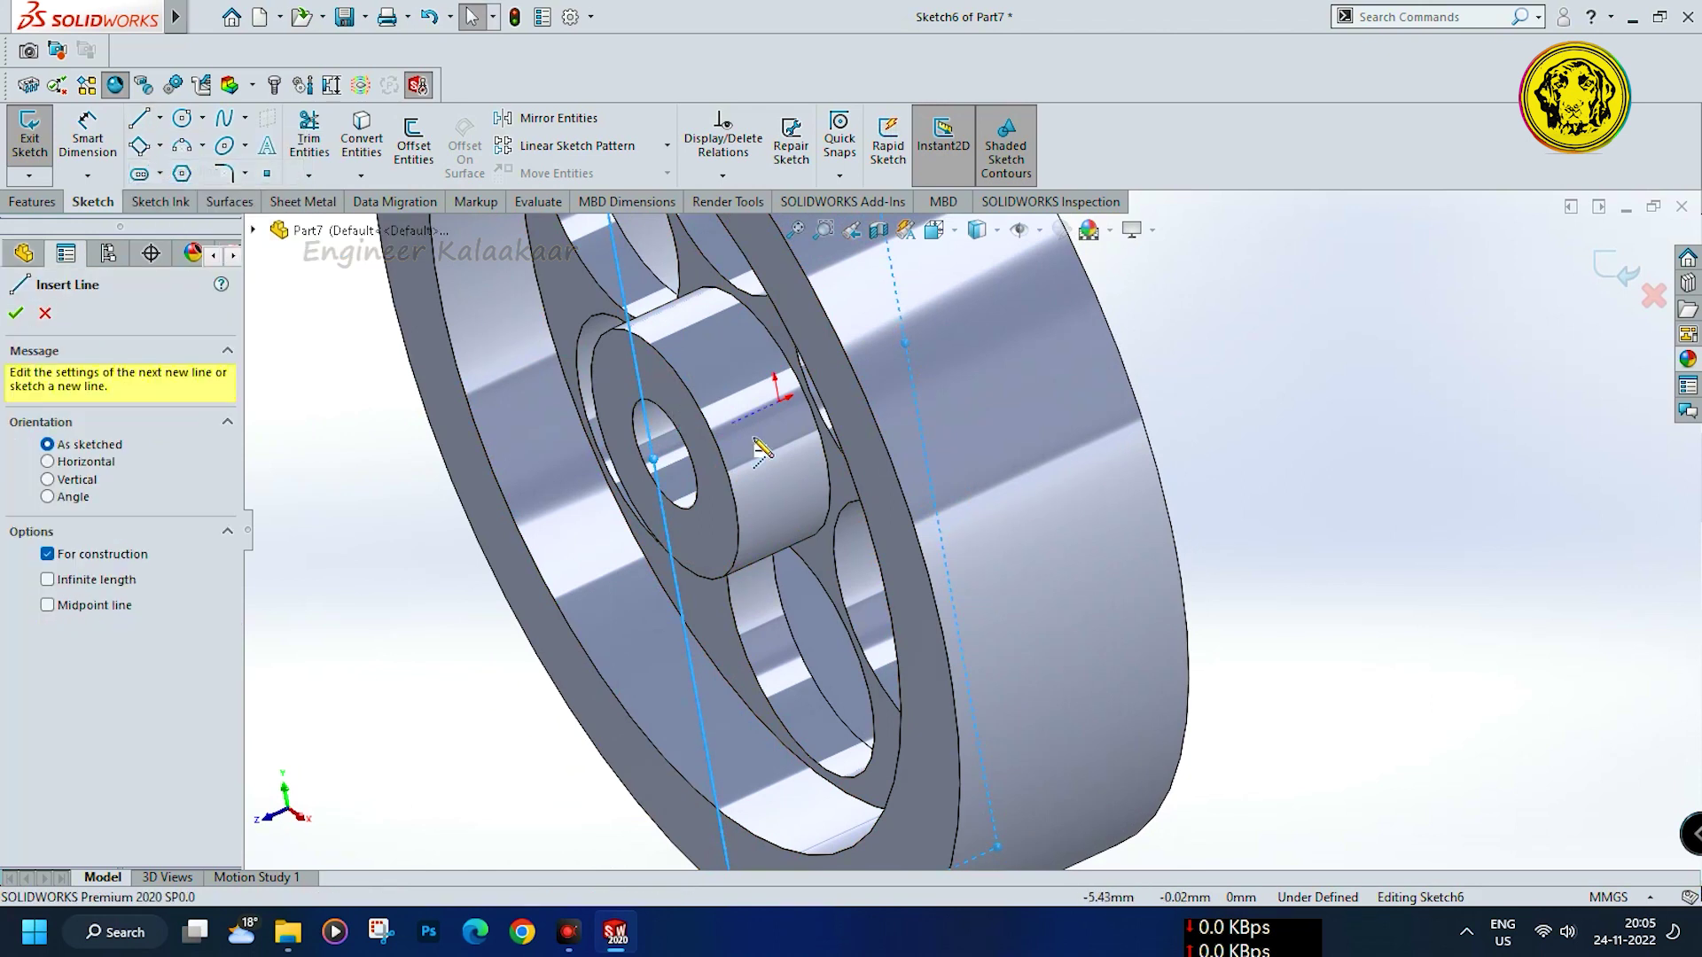
{"action": "left_click", "coordinate": [742, 420]}
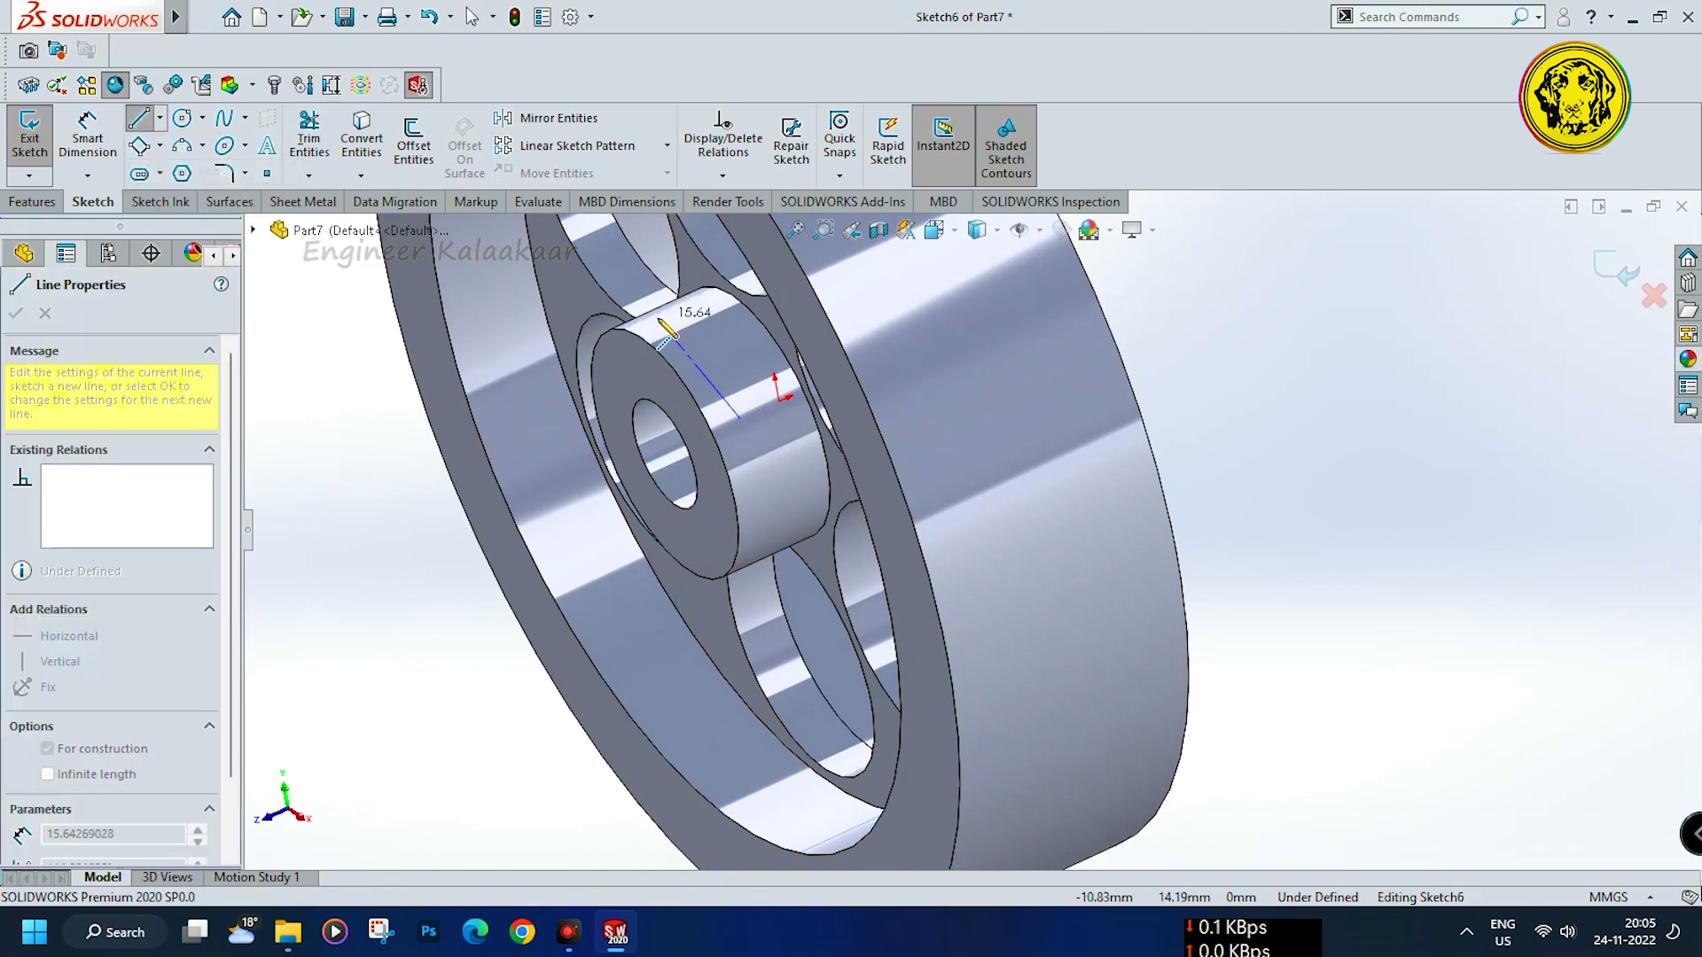
{"action": "scroll", "coordinate": [667, 329], "scroll_direction": "down", "scroll_amount": 5}
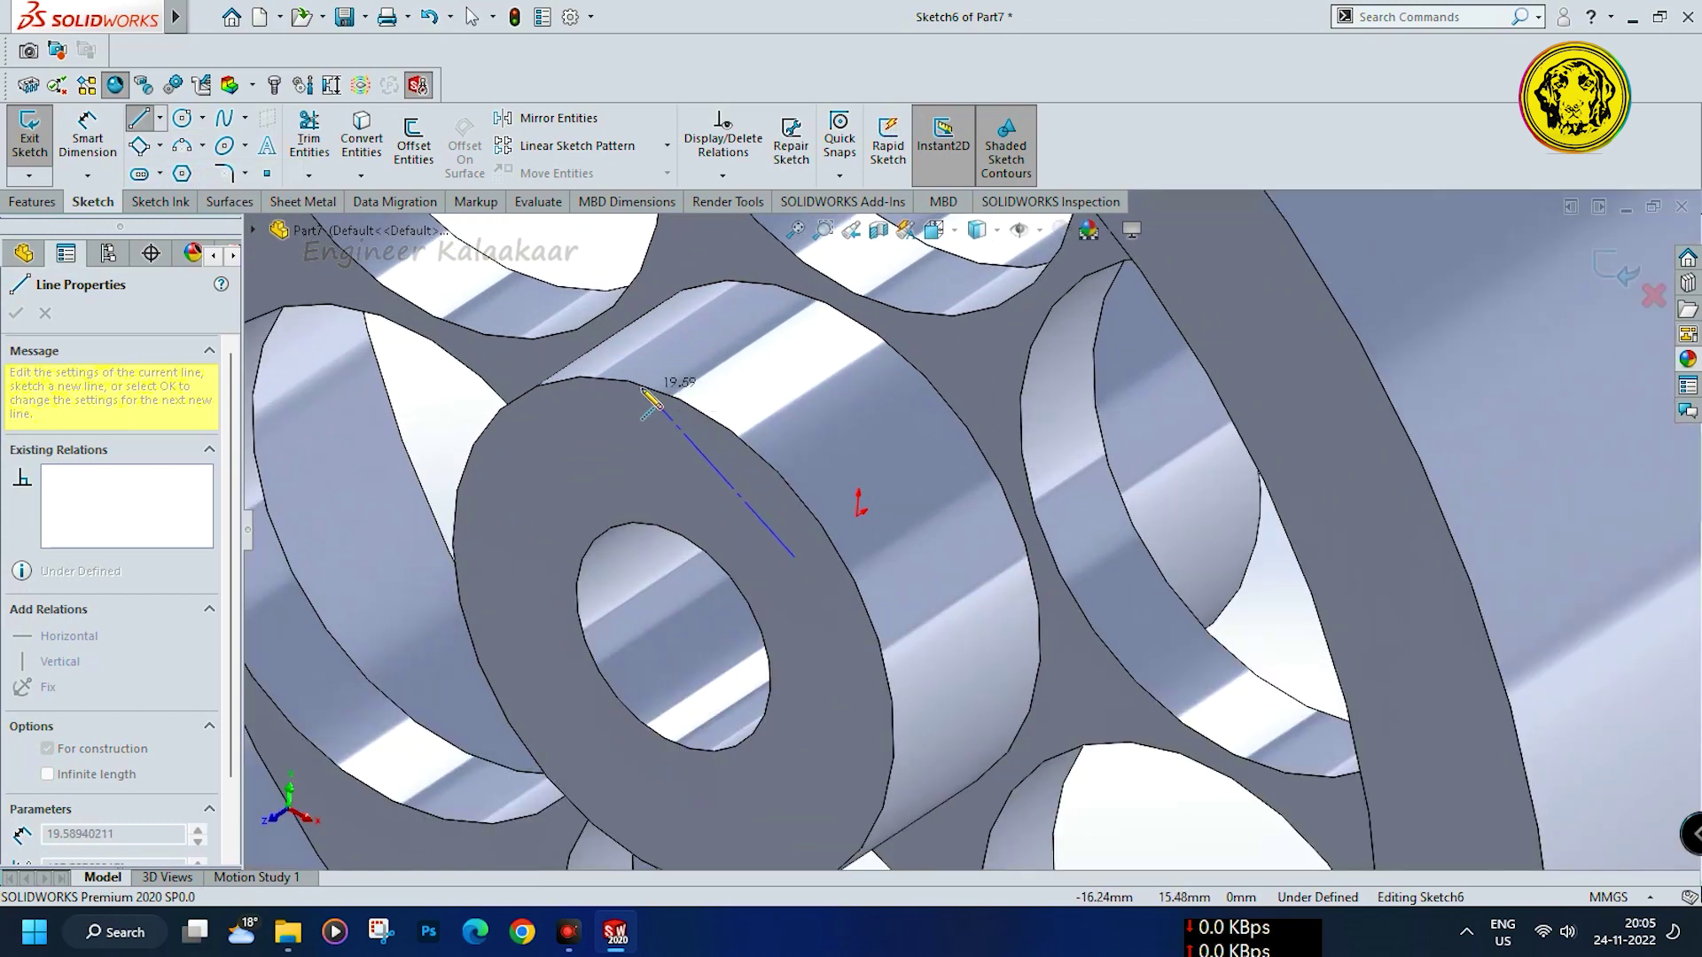
{"action": "middle_click_drag", "start_coordinate": [698, 335], "coordinate": [632, 329]}
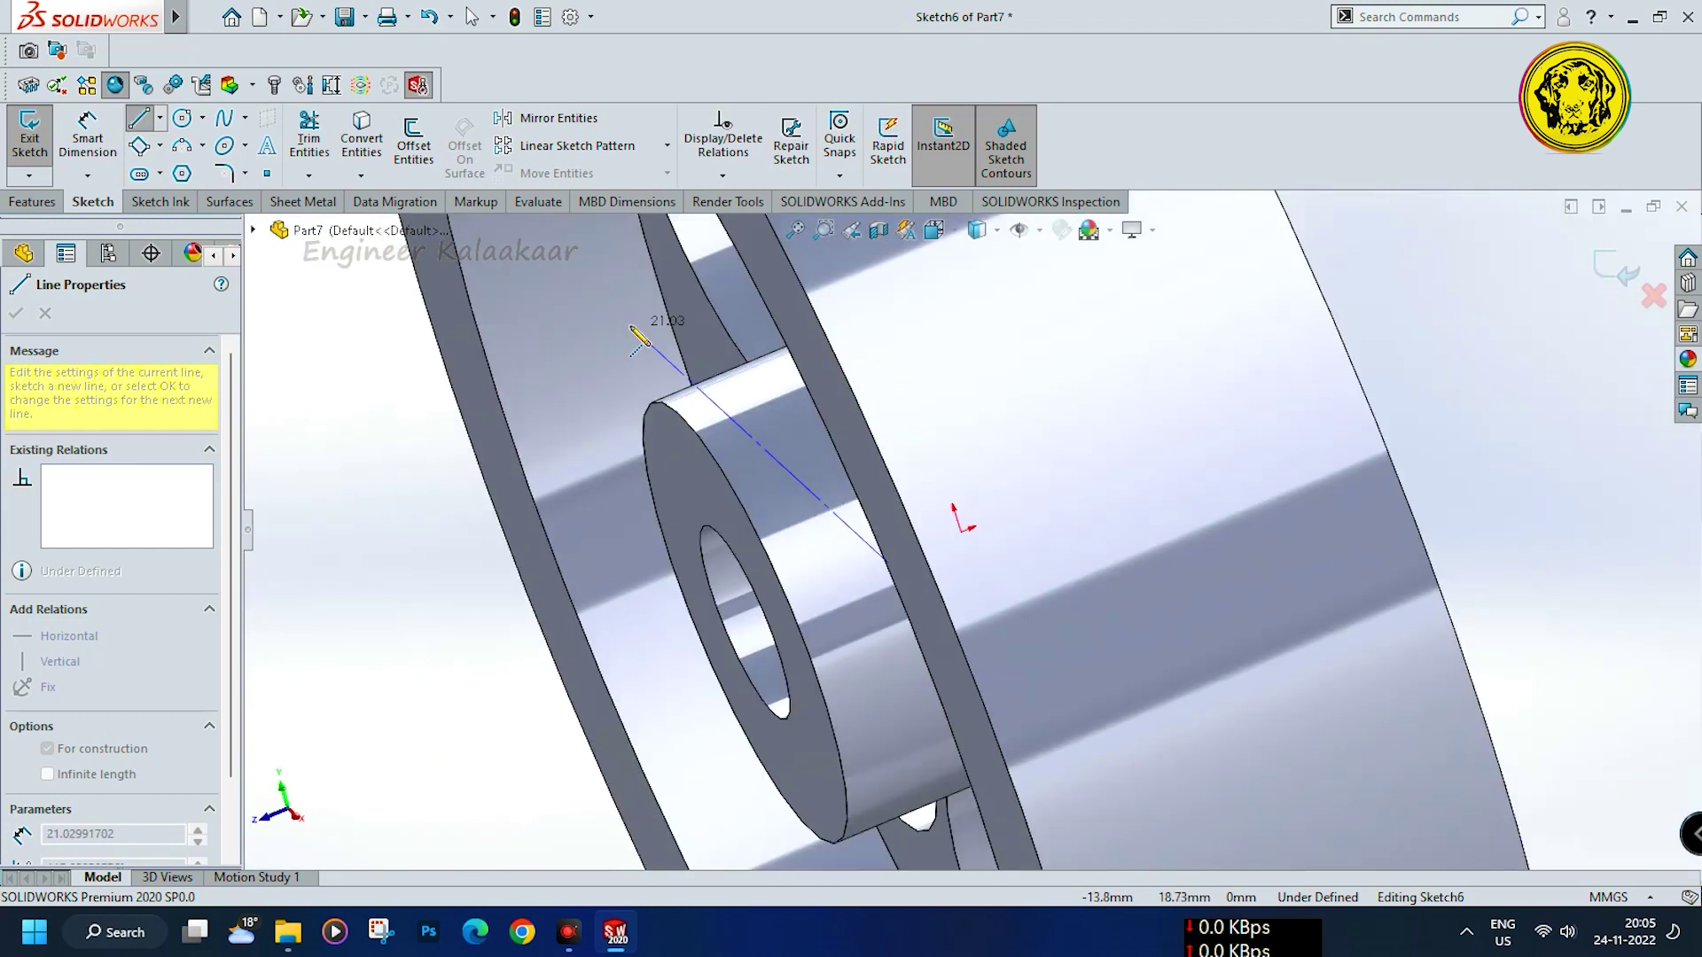
{"action": "key", "text": "ctrl+4"}
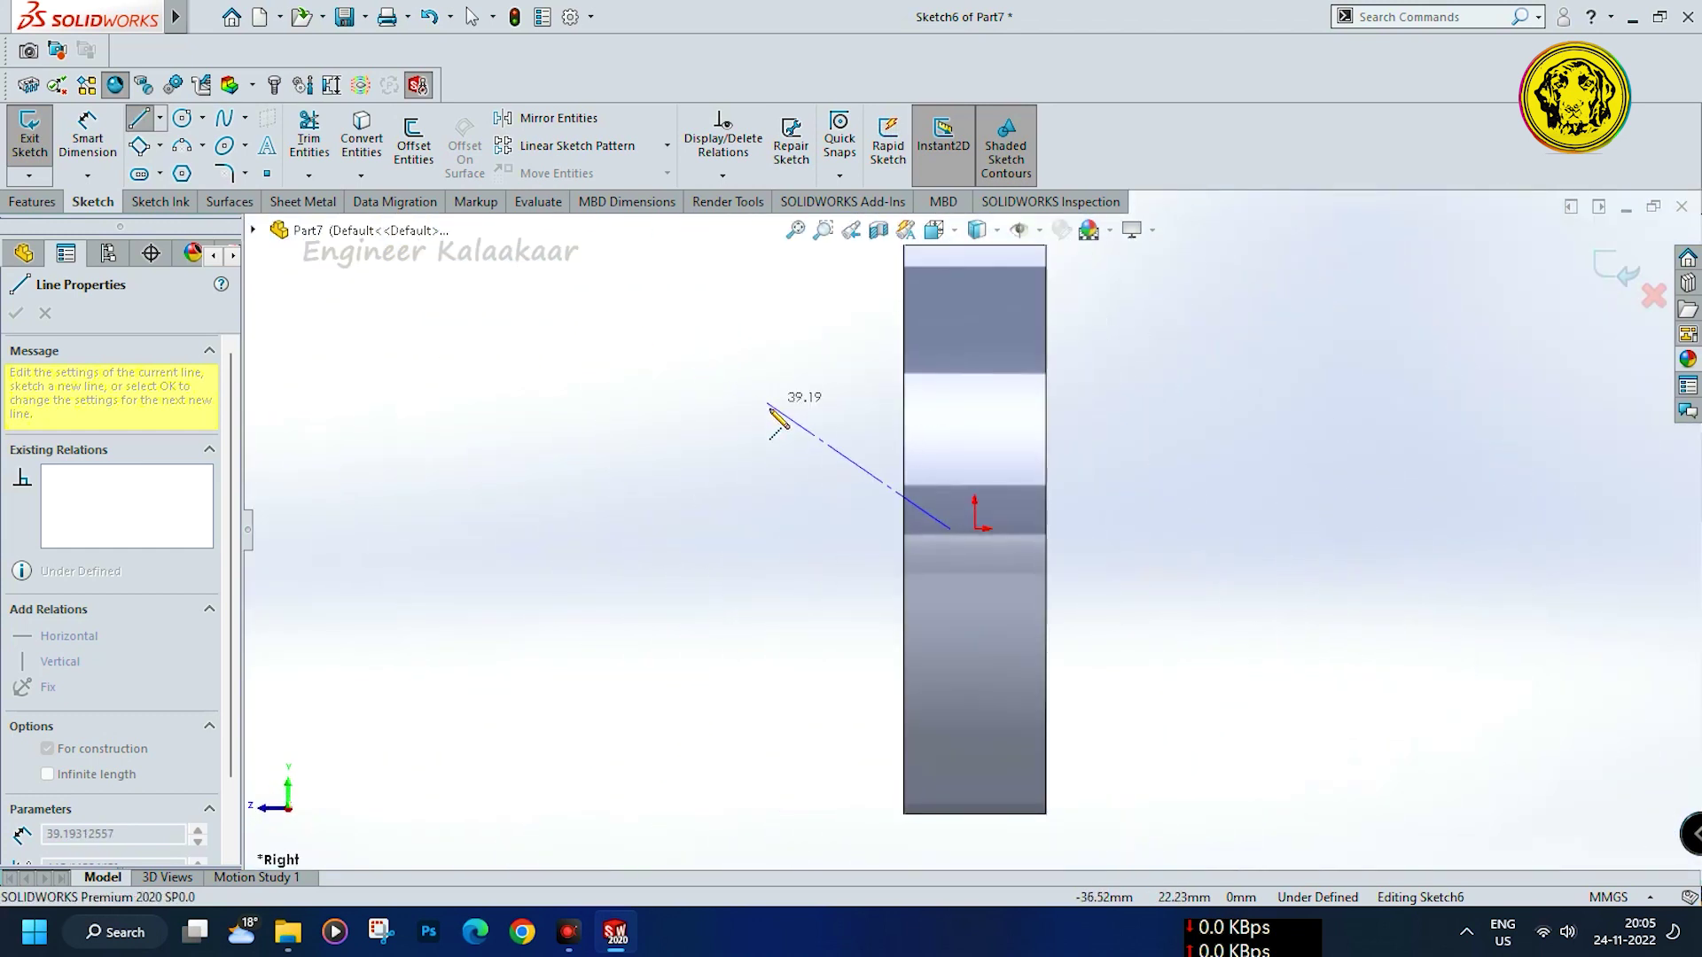
{"action": "scroll", "coordinate": [860, 483], "scroll_direction": "down", "scroll_amount": 5}
{"action": "middle_click_drag", "start_coordinate": [975, 563], "coordinate": [981, 524]}
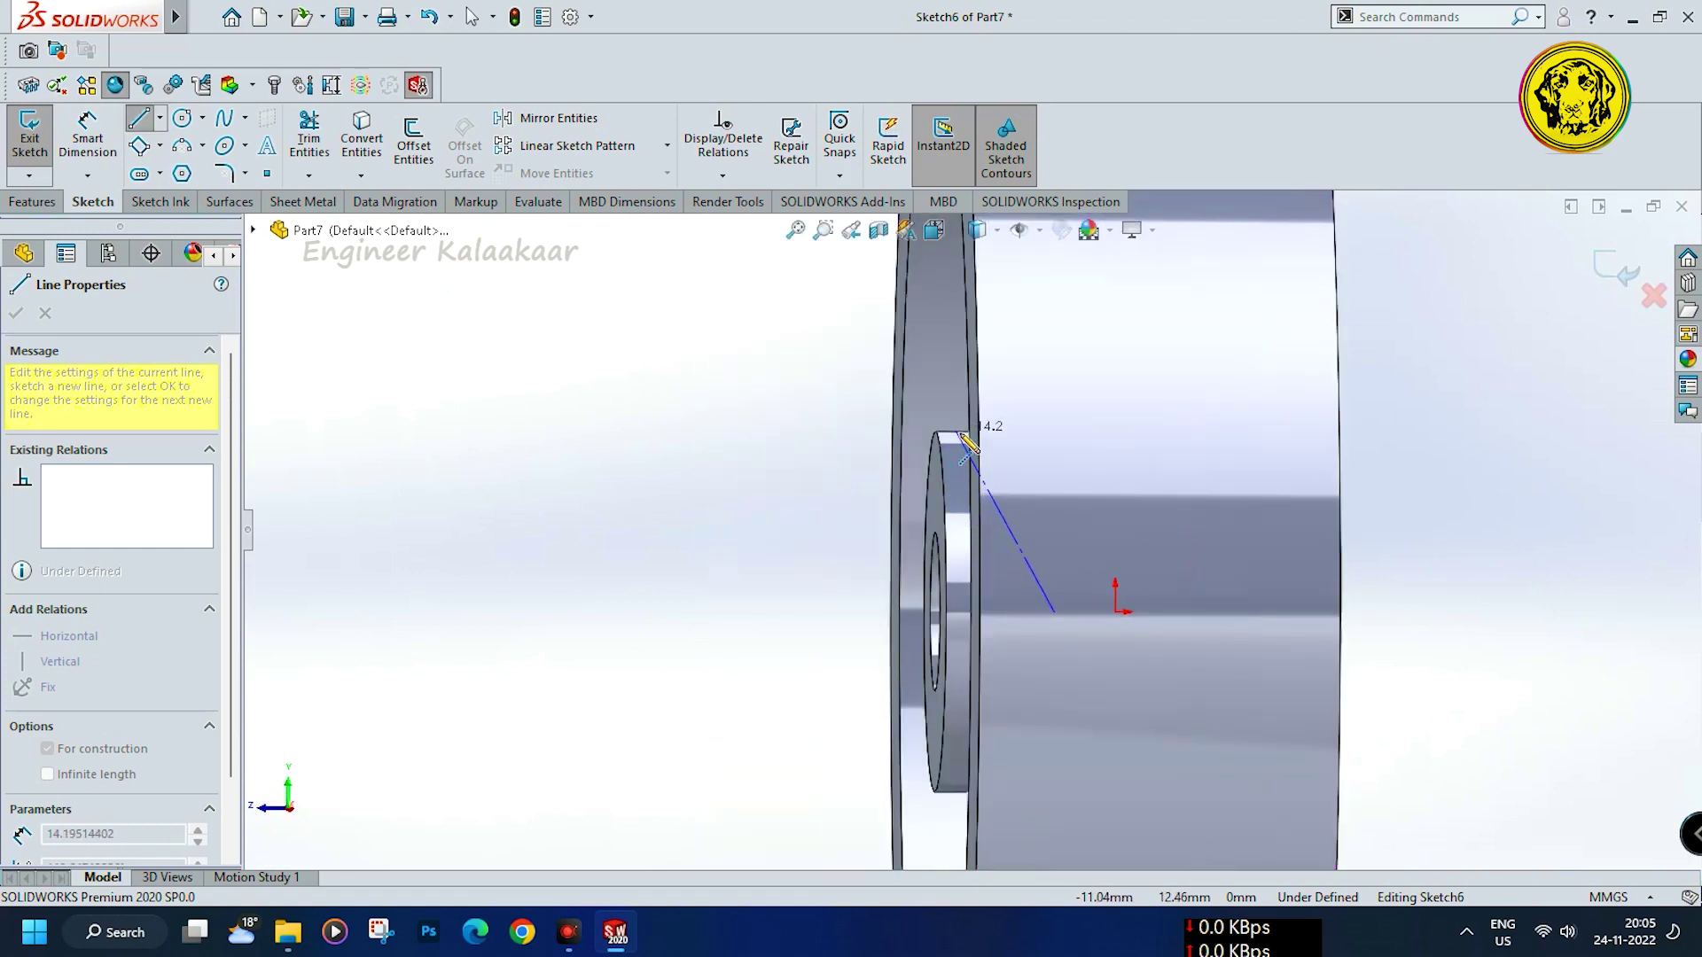
{"action": "scroll", "coordinate": [965, 443], "scroll_direction": "down", "scroll_amount": 2}
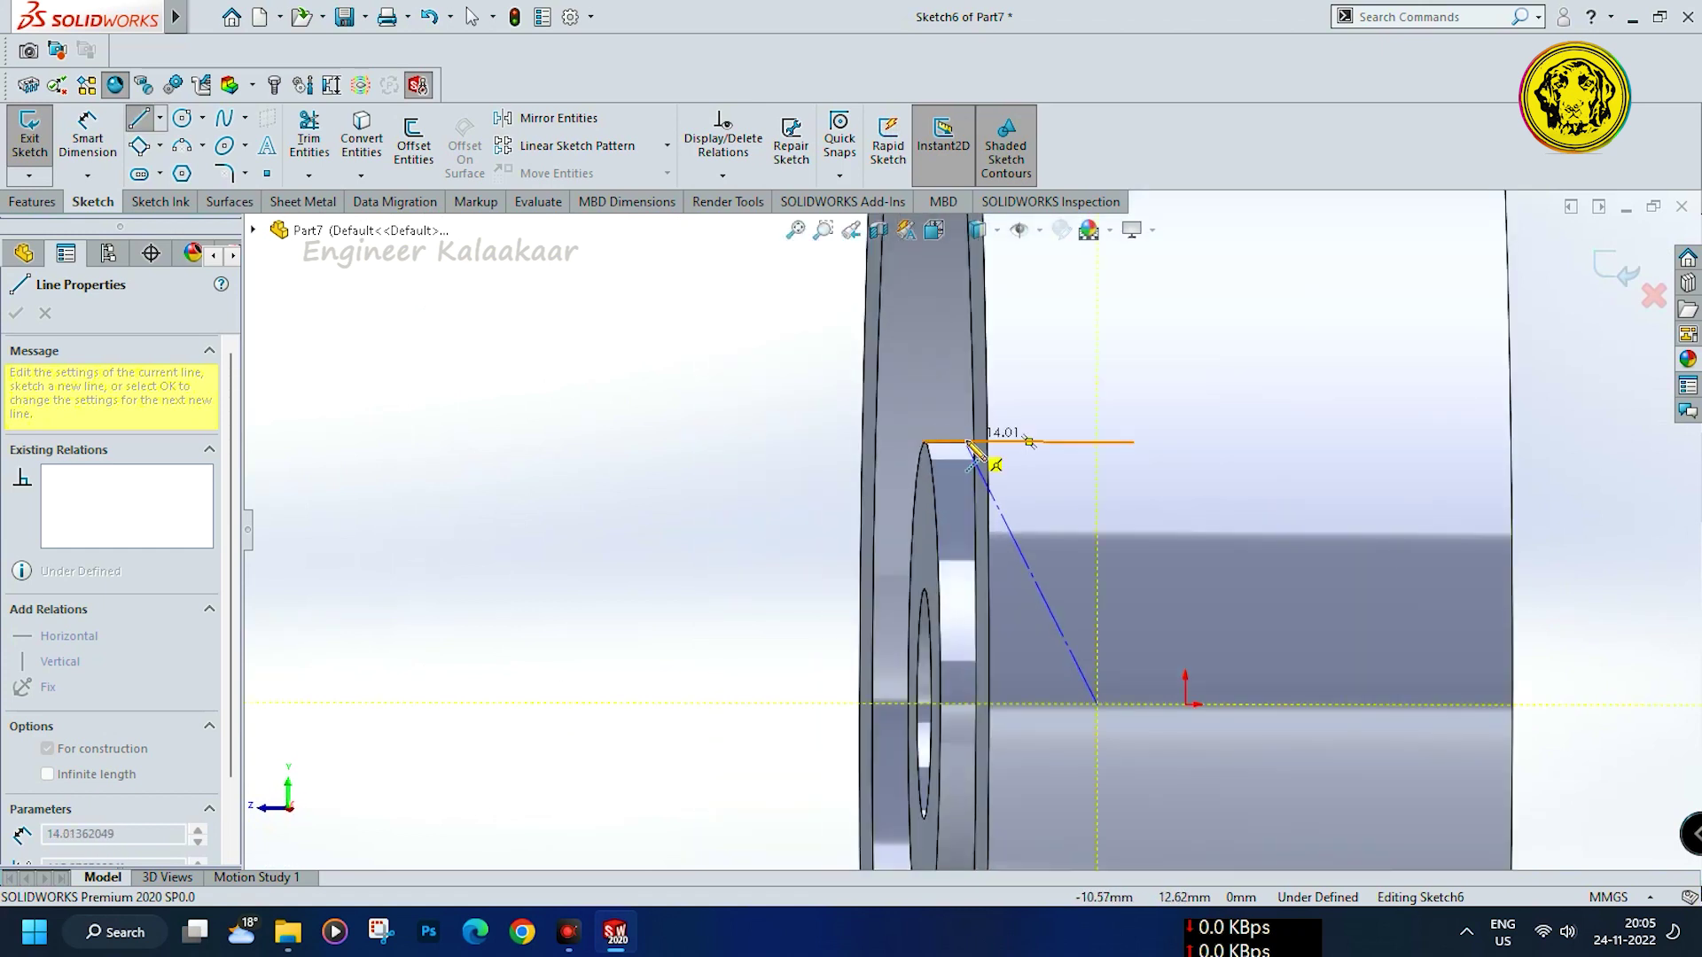
{"action": "left_click", "coordinate": [965, 441]}
{"action": "left_click", "coordinate": [924, 440]}
{"action": "key", "text": "Escape"}
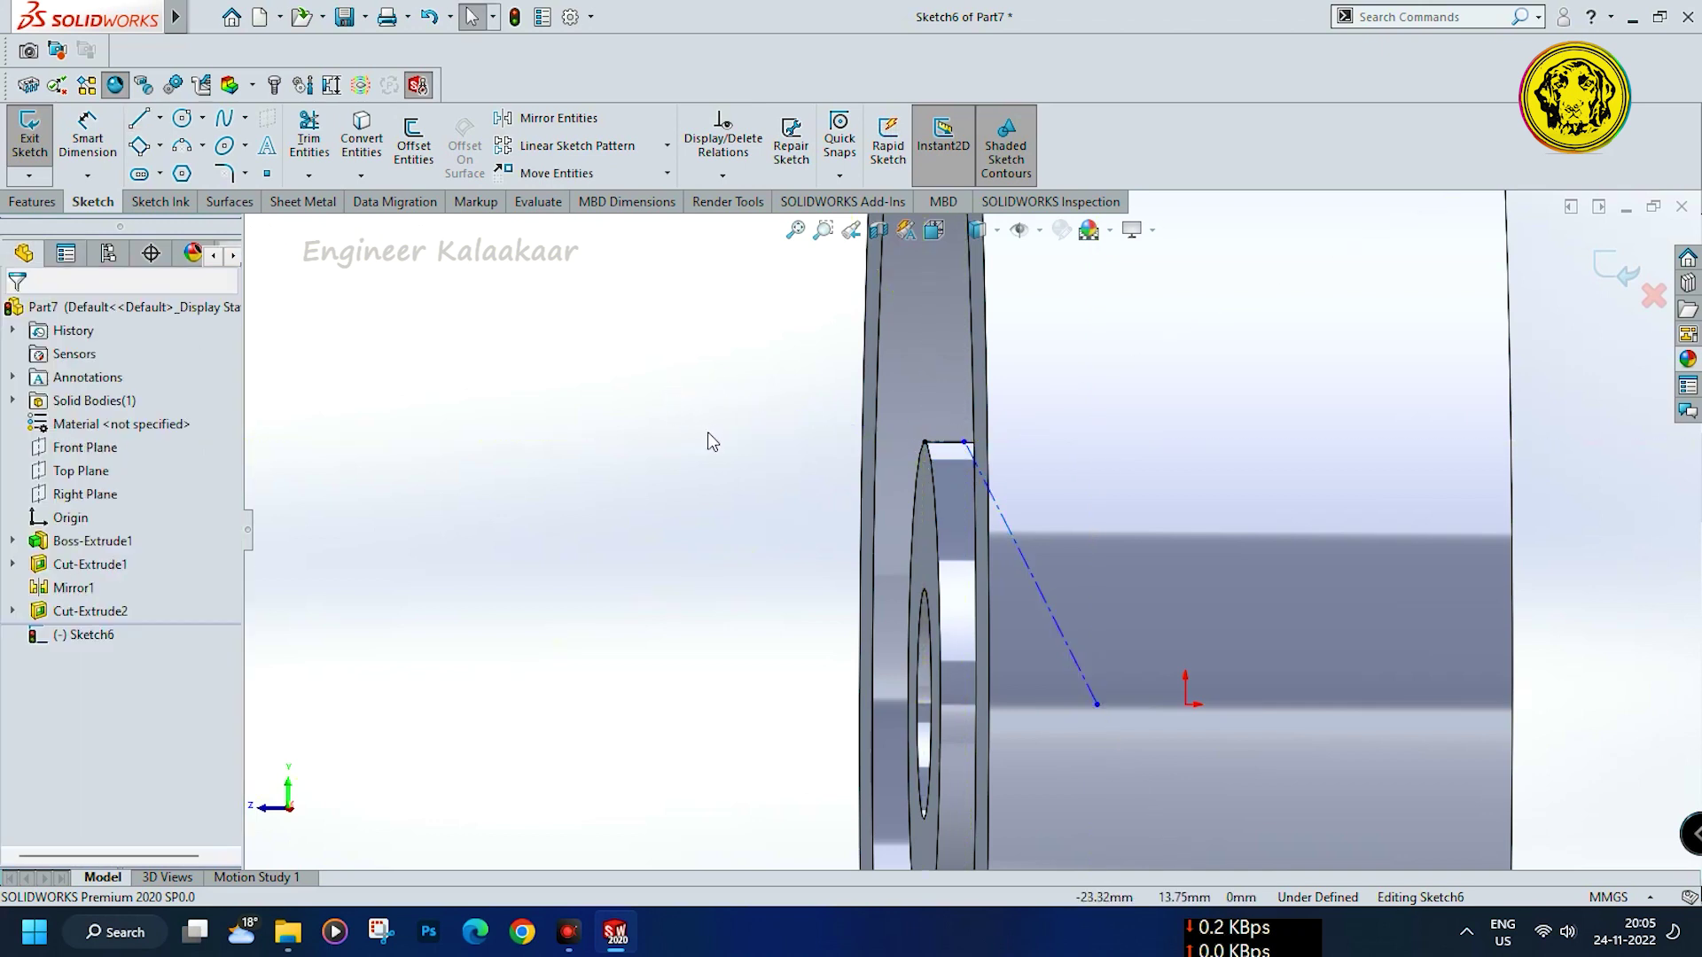
Dimension the horizontal centreline at the hub's upper edge and set its length to 5.5 mm
{"action": "scroll", "coordinate": [621, 386], "scroll_direction": "down", "scroll_amount": 2}
{"action": "left_click", "coordinate": [89, 129]}
{"action": "scroll", "coordinate": [1152, 483], "scroll_direction": "down", "scroll_amount": 2}
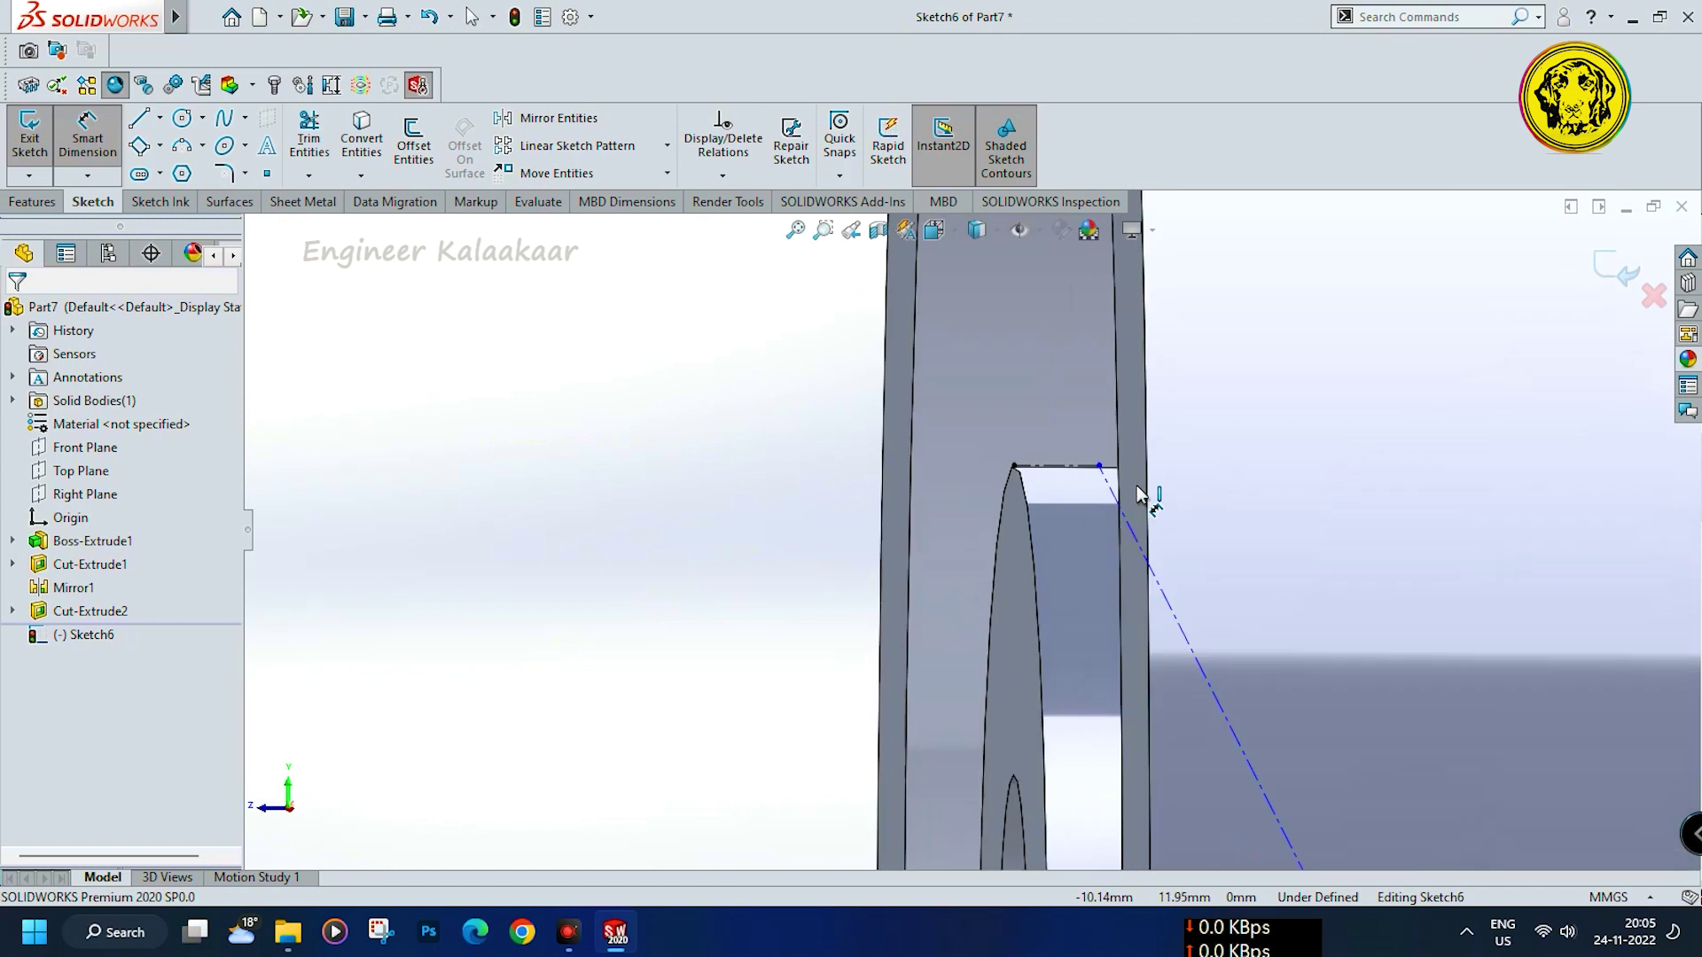
{"action": "left_click", "coordinate": [1082, 470]}
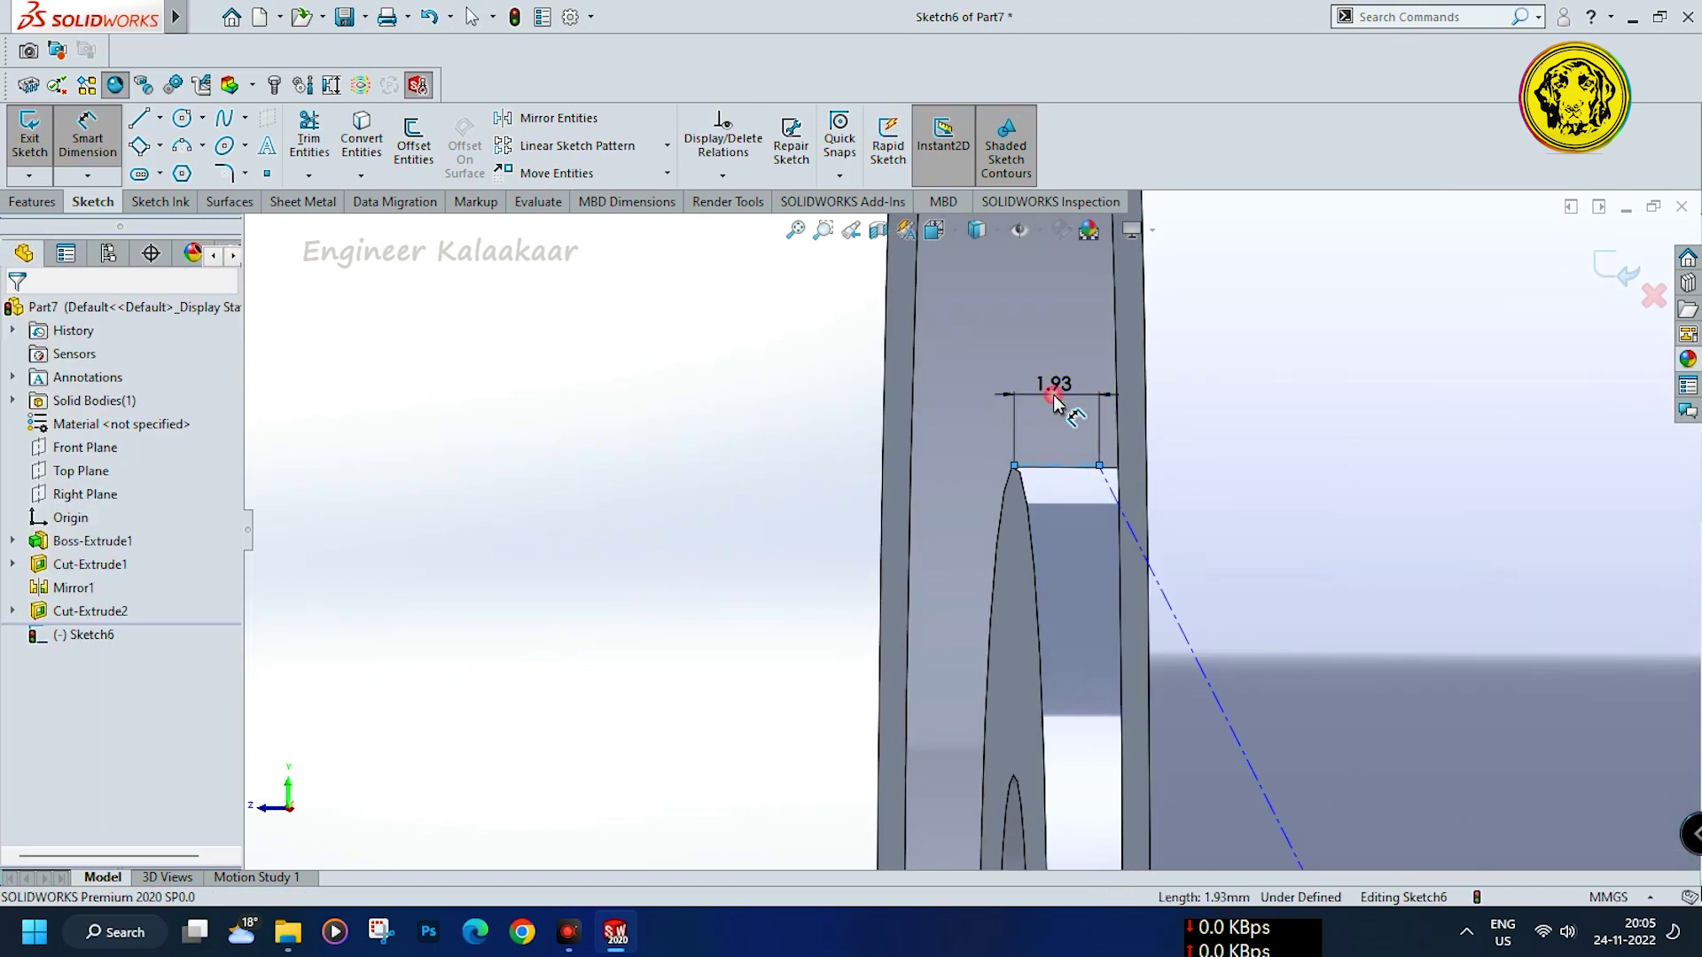
{"action": "left_click", "coordinate": [1059, 390]}
{"action": "type", "text": "55."}
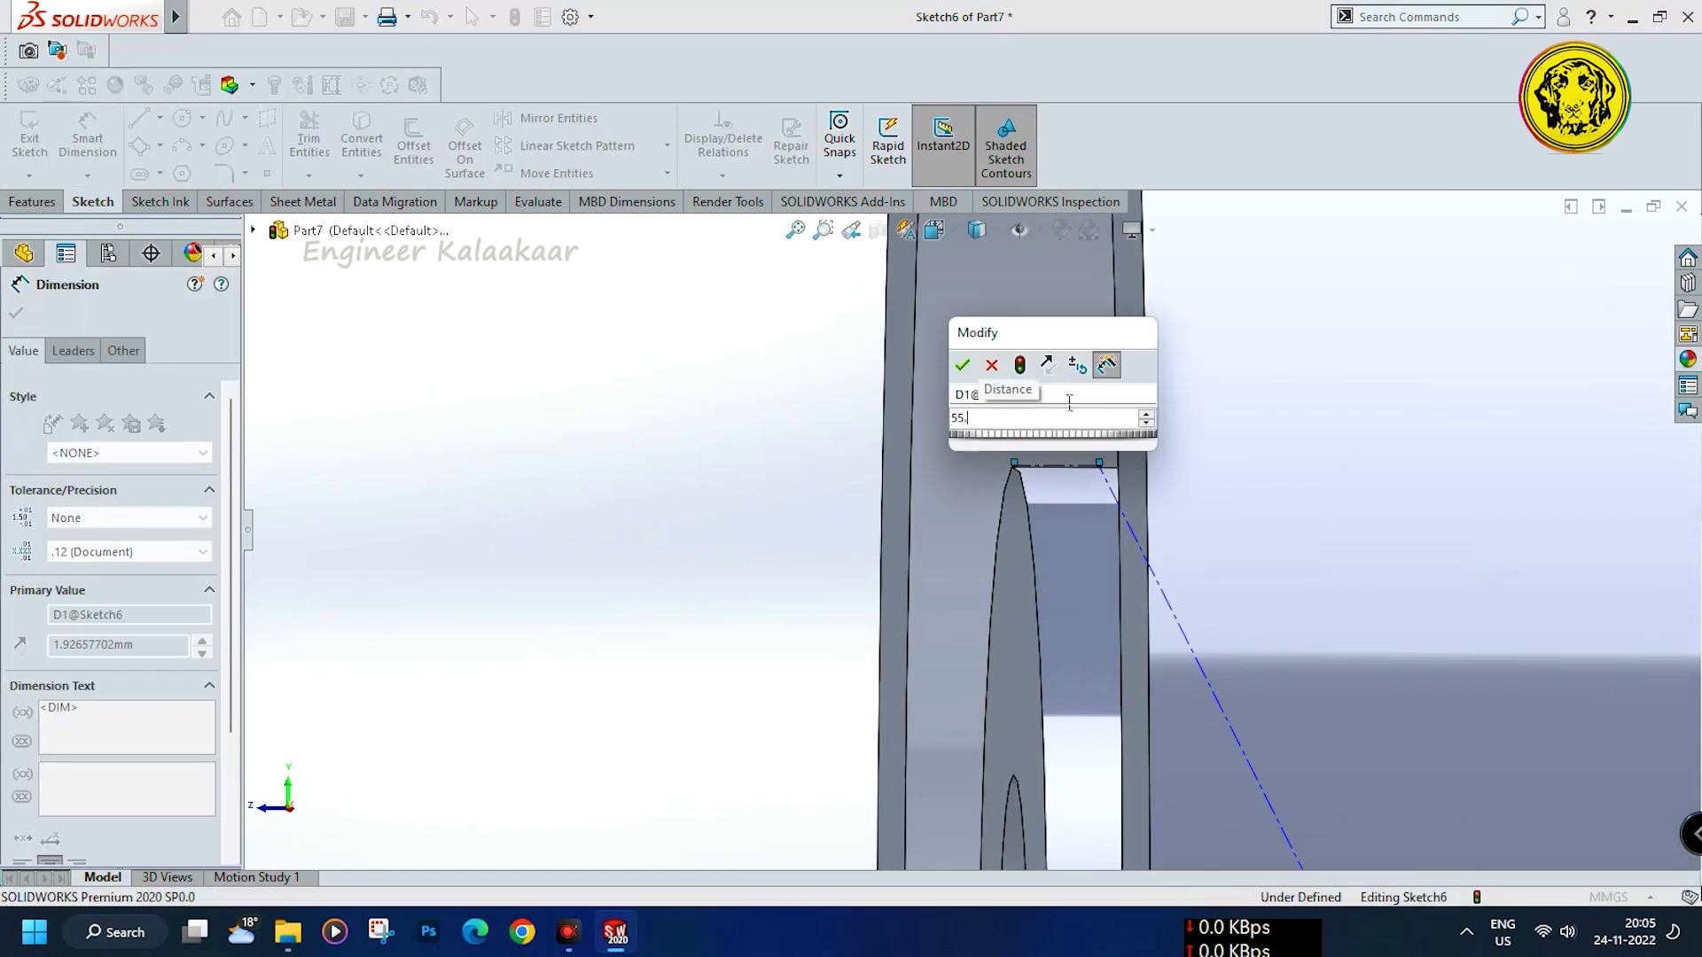
{"action": "key", "text": "BackSpace"}
{"action": "type", "text": ".5"}
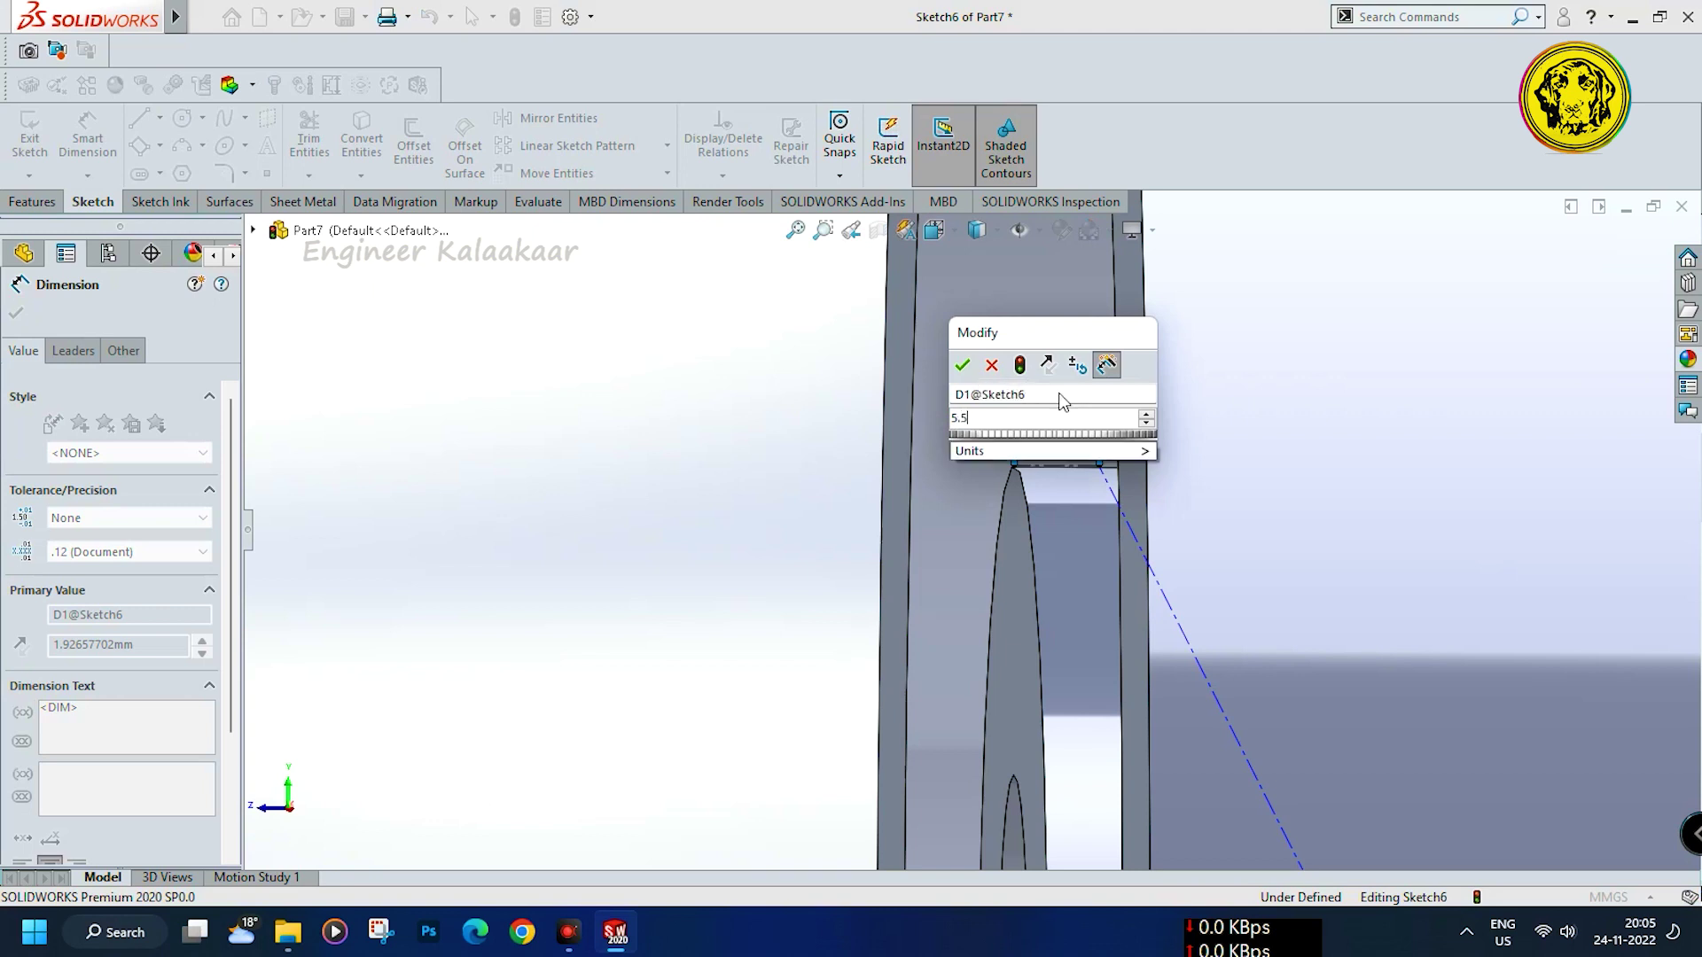
{"action": "key", "text": "Return"}
{"action": "scroll", "coordinate": [1268, 656], "scroll_direction": "up", "scroll_amount": 5}
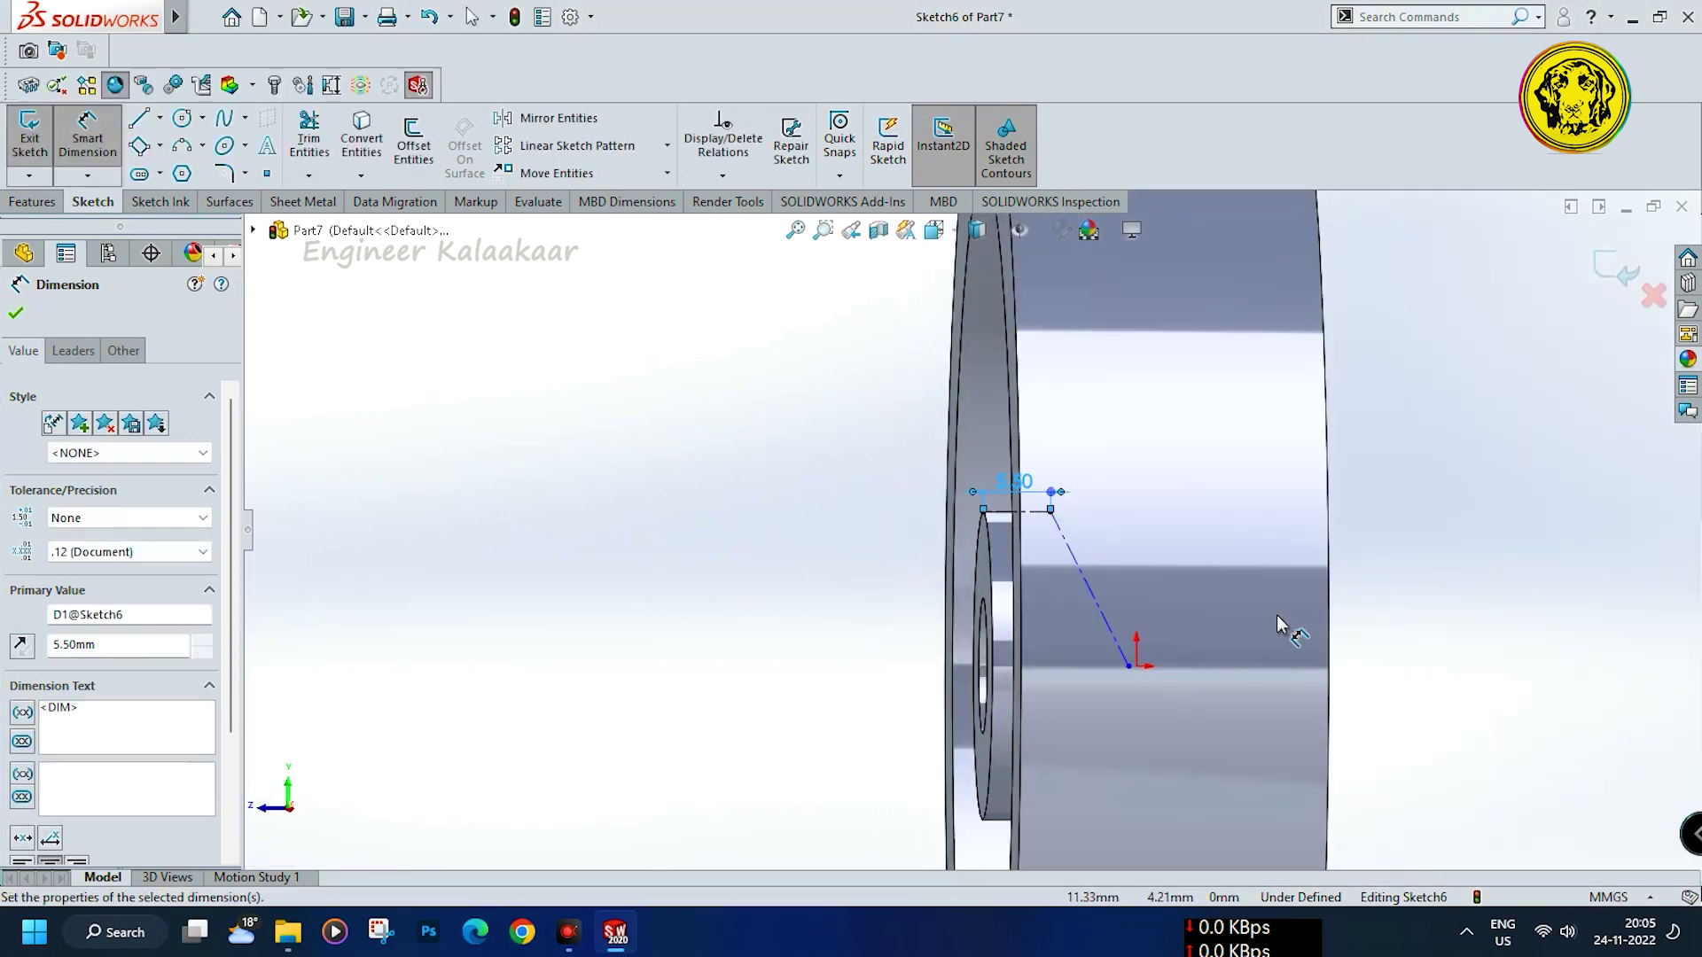
Draw a slanted solid line about 17.68 mm long beside the slanted centreline, from level with the origin to above the hub's upper edge
{"action": "scroll", "coordinate": [1215, 629], "scroll_direction": "down", "scroll_amount": 5}
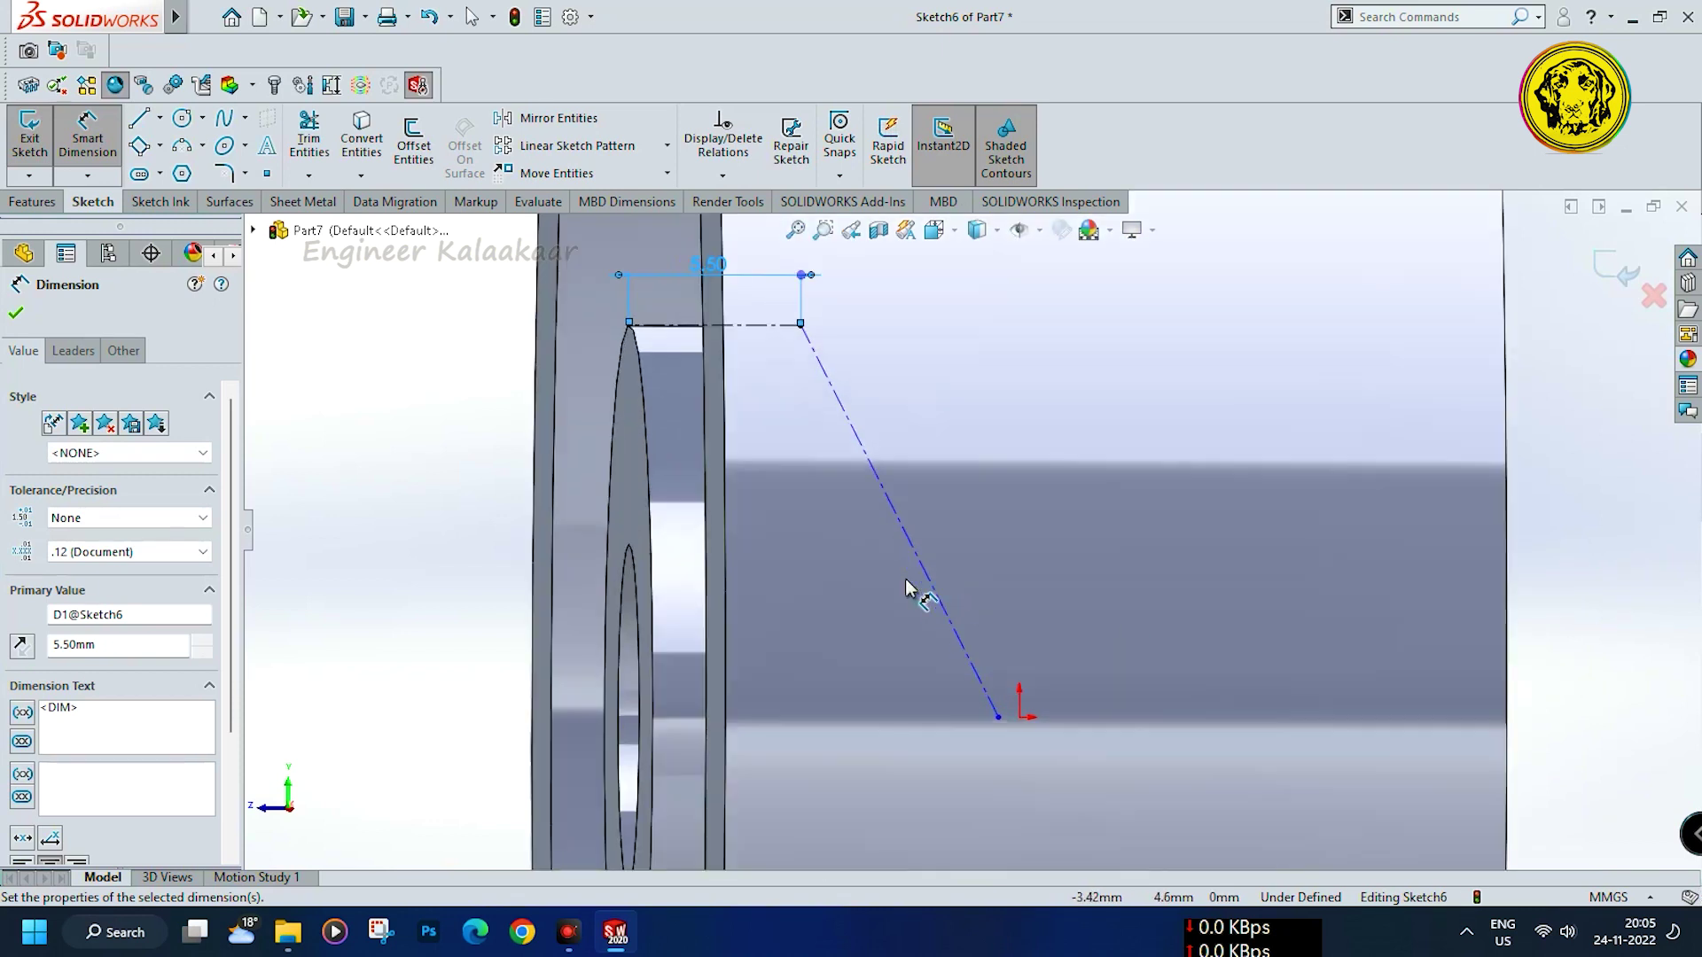
{"action": "left_click", "coordinate": [139, 119]}
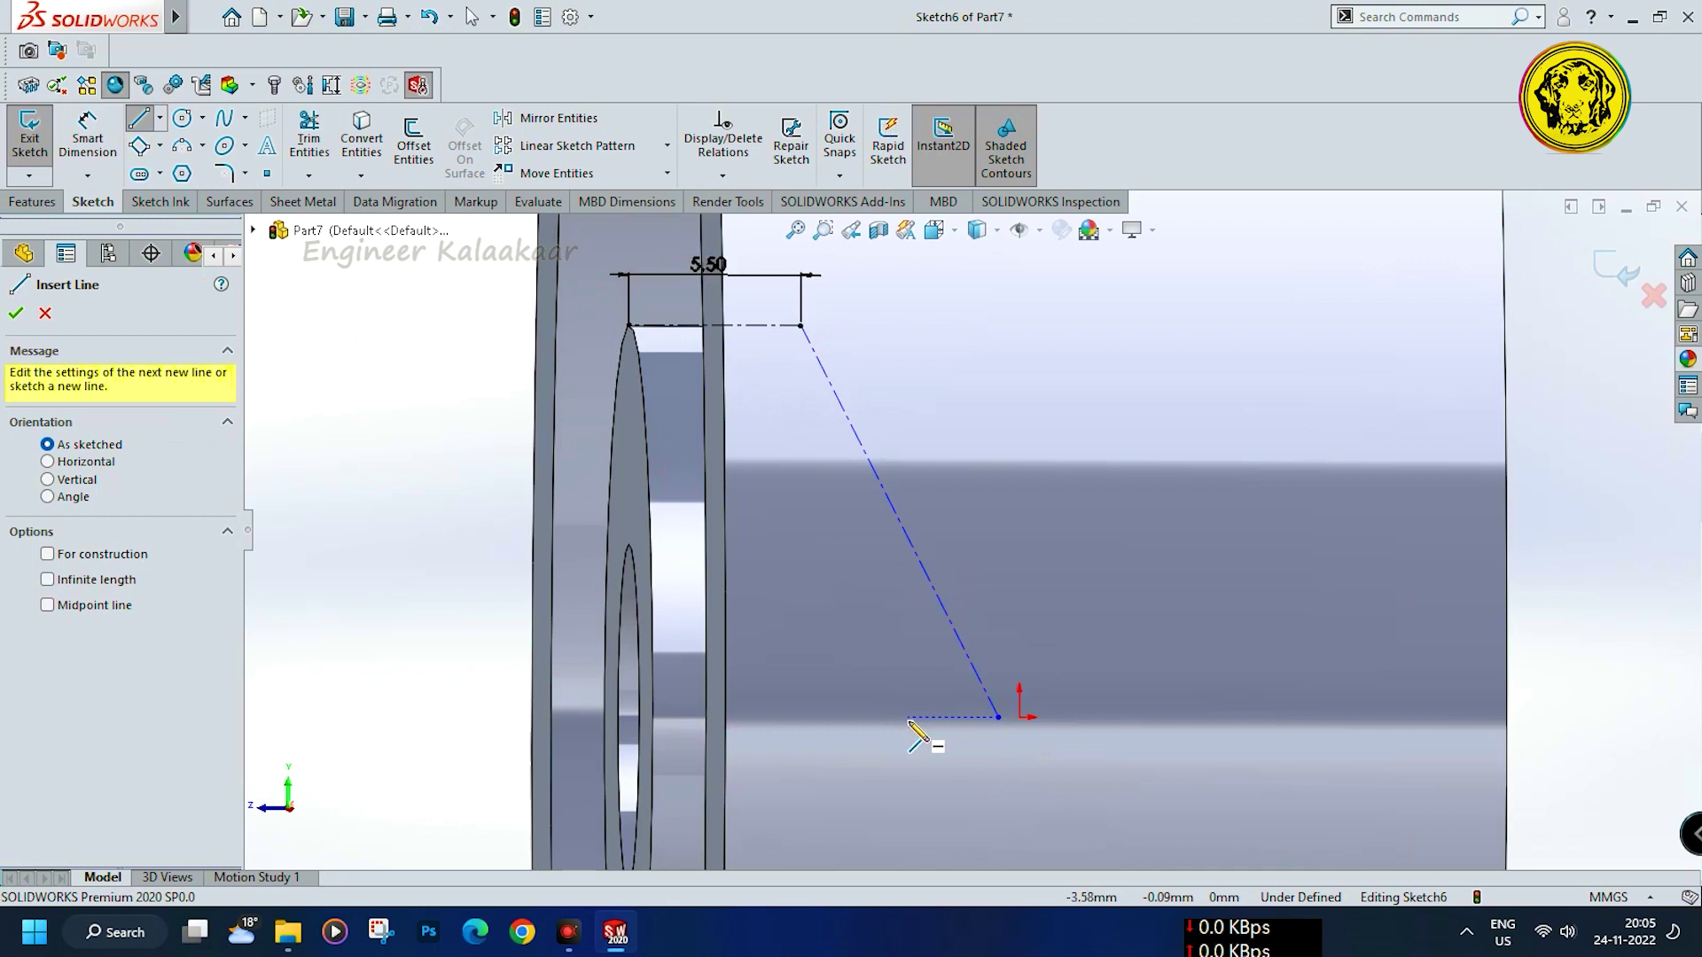
{"action": "left_click", "coordinate": [906, 716]}
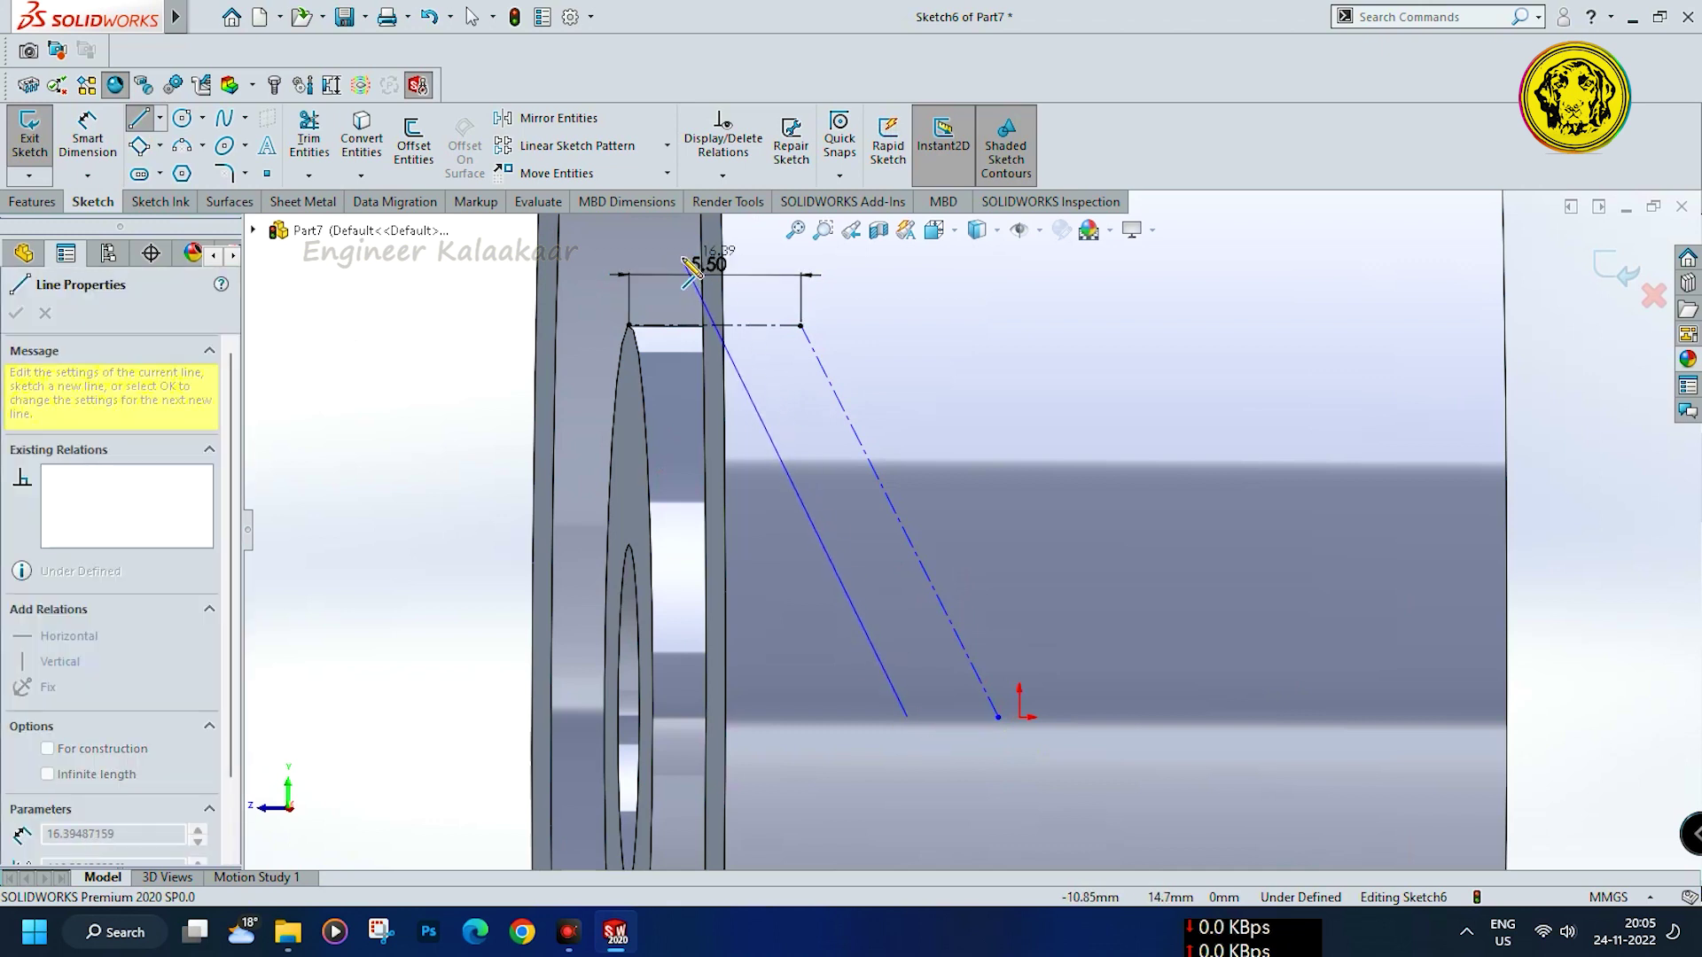
{"action": "scroll", "coordinate": [665, 227], "scroll_direction": "up", "scroll_amount": 1}
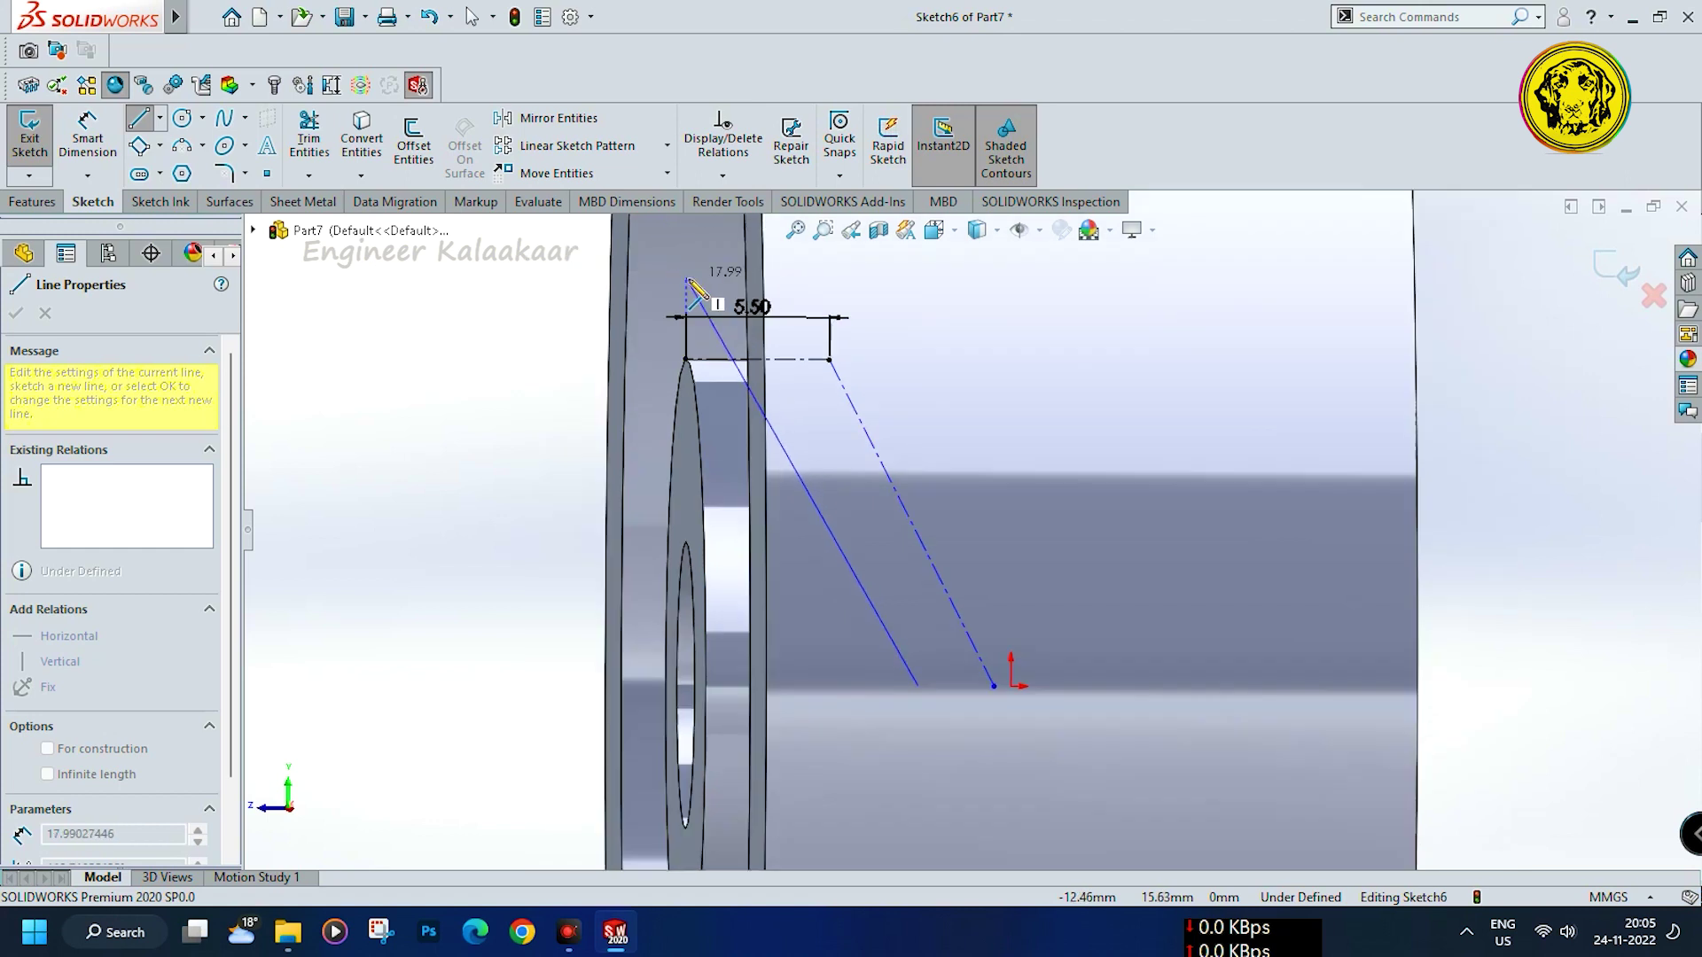
{"action": "left_click", "coordinate": [723, 267]}
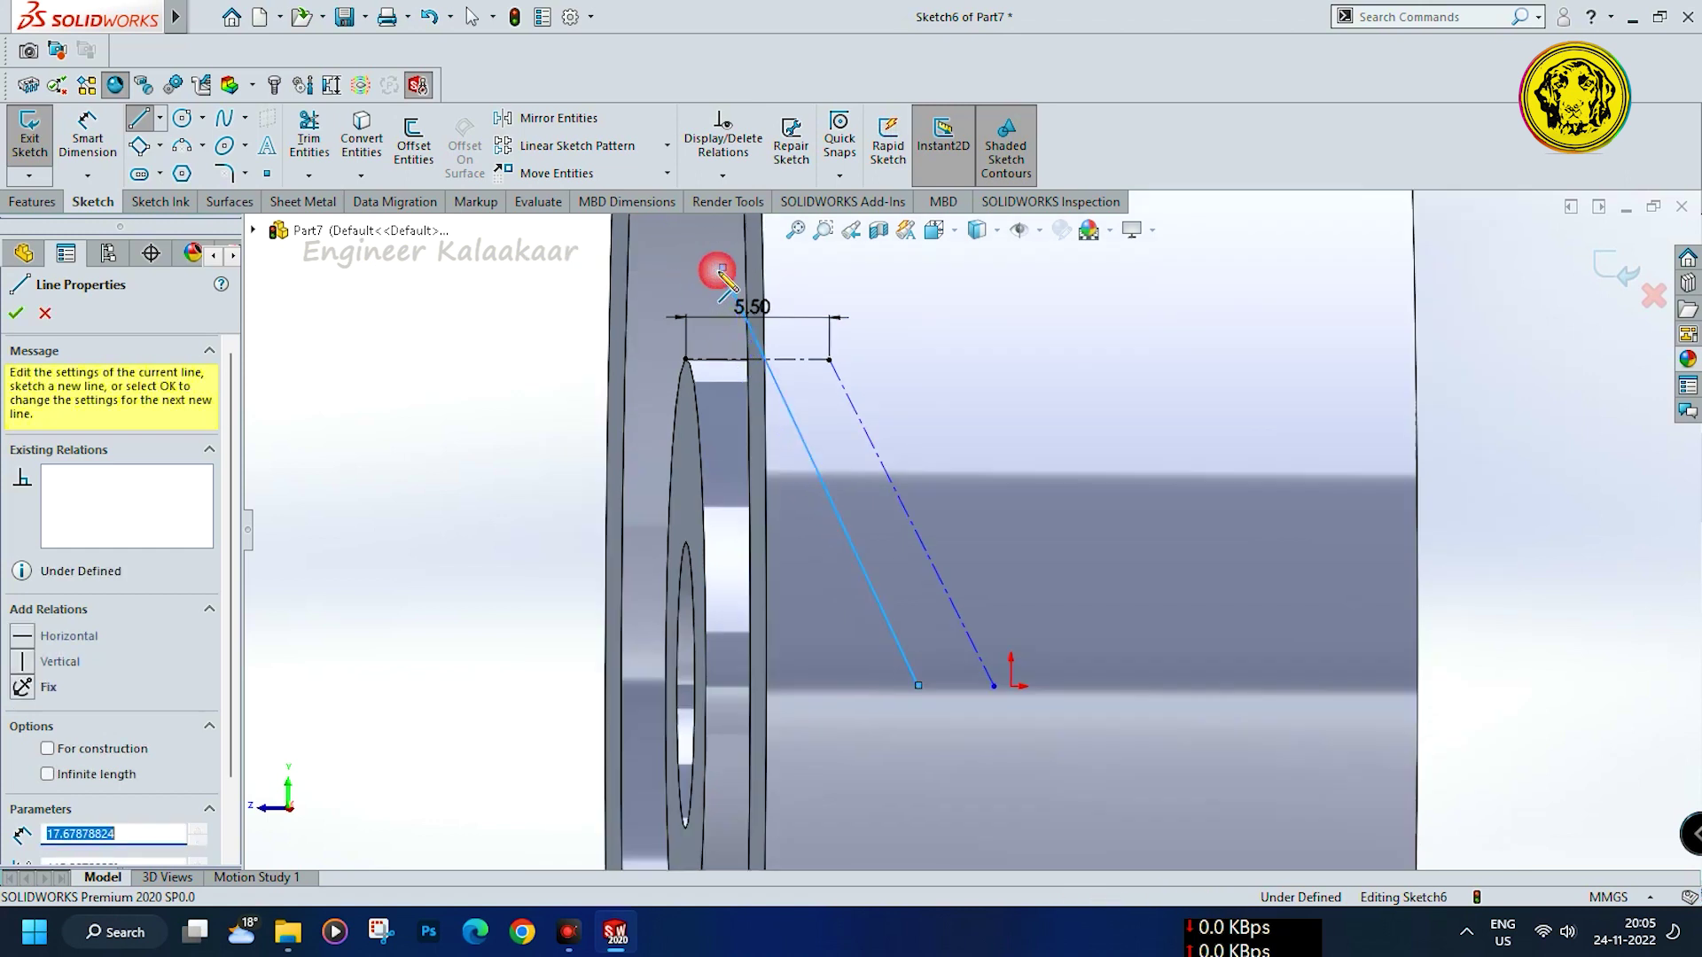
{"action": "key", "text": "Escape"}
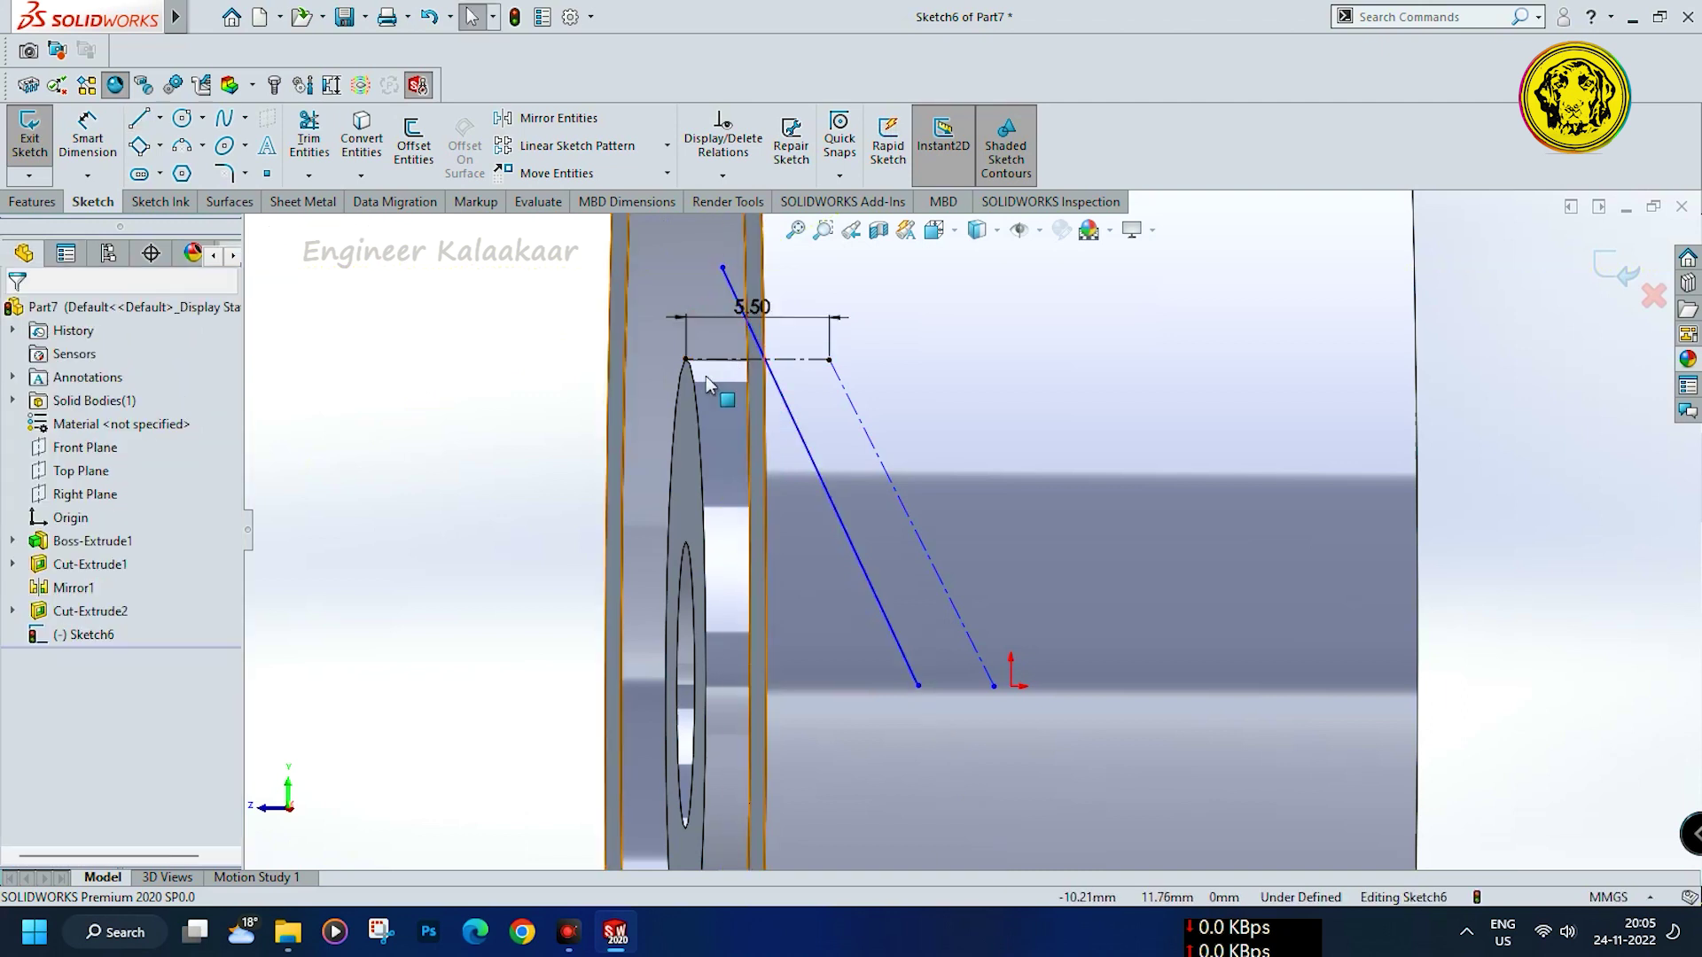
Dimension the angle between the slanted and horizontal centrelines and set it to 120 degrees
{"action": "scroll", "coordinate": [619, 340], "scroll_direction": "down", "scroll_amount": 1}
{"action": "left_click", "coordinate": [91, 142]}
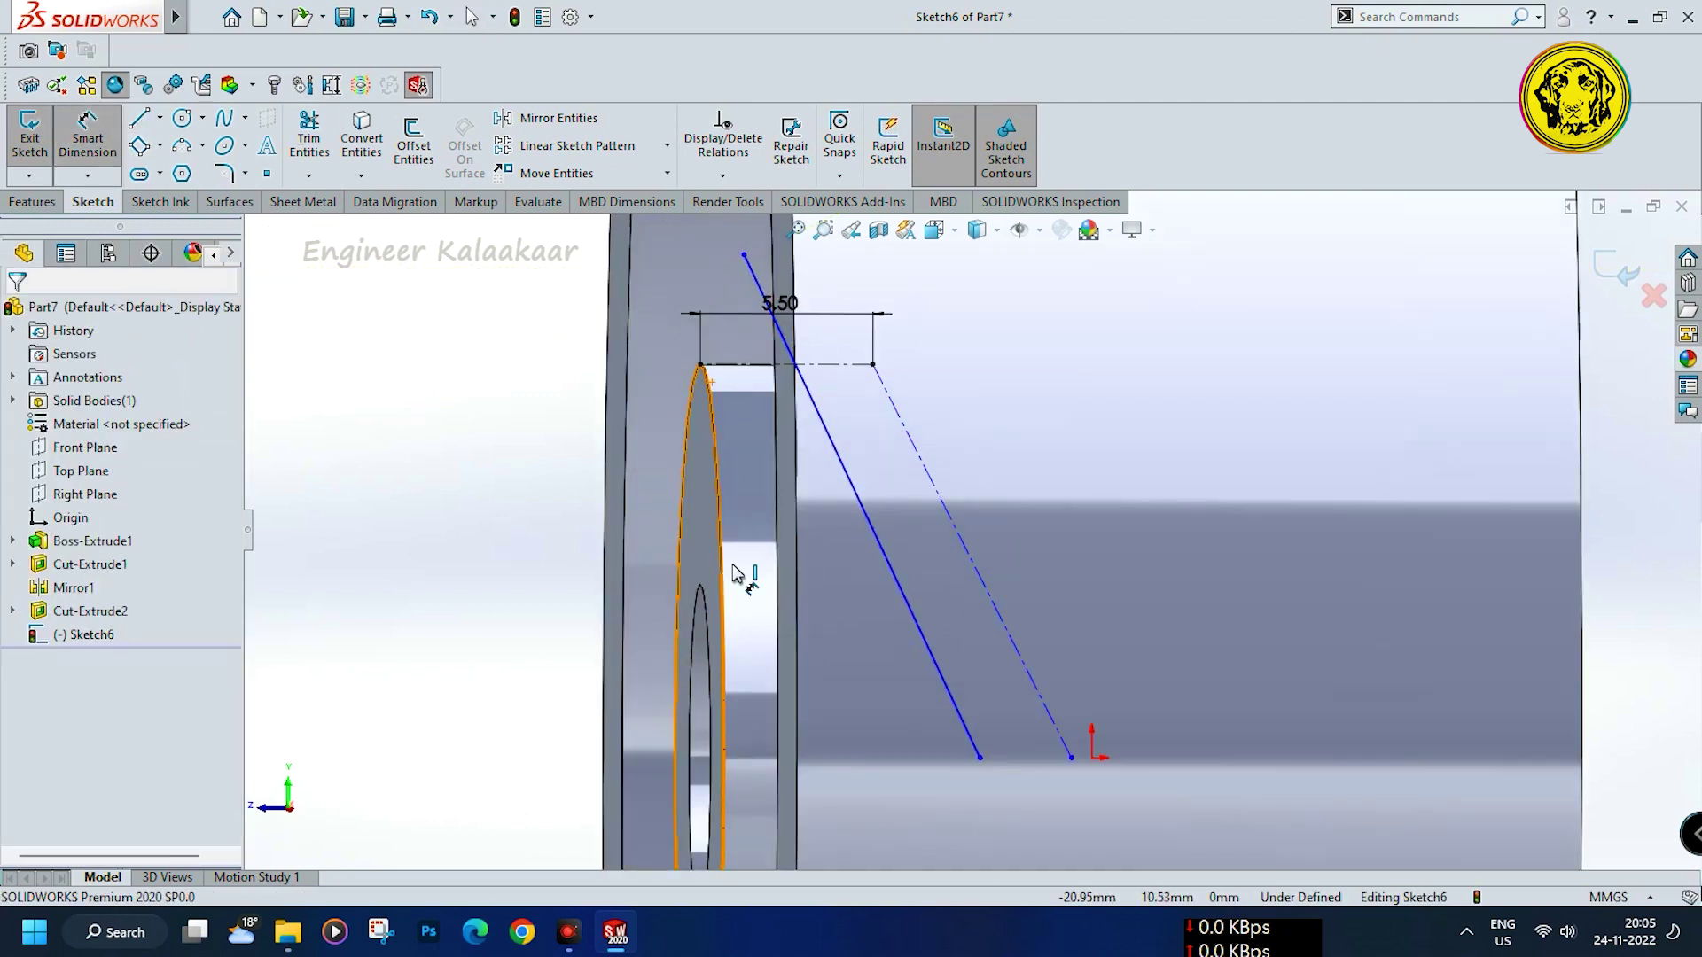
{"action": "left_click", "coordinate": [961, 543]}
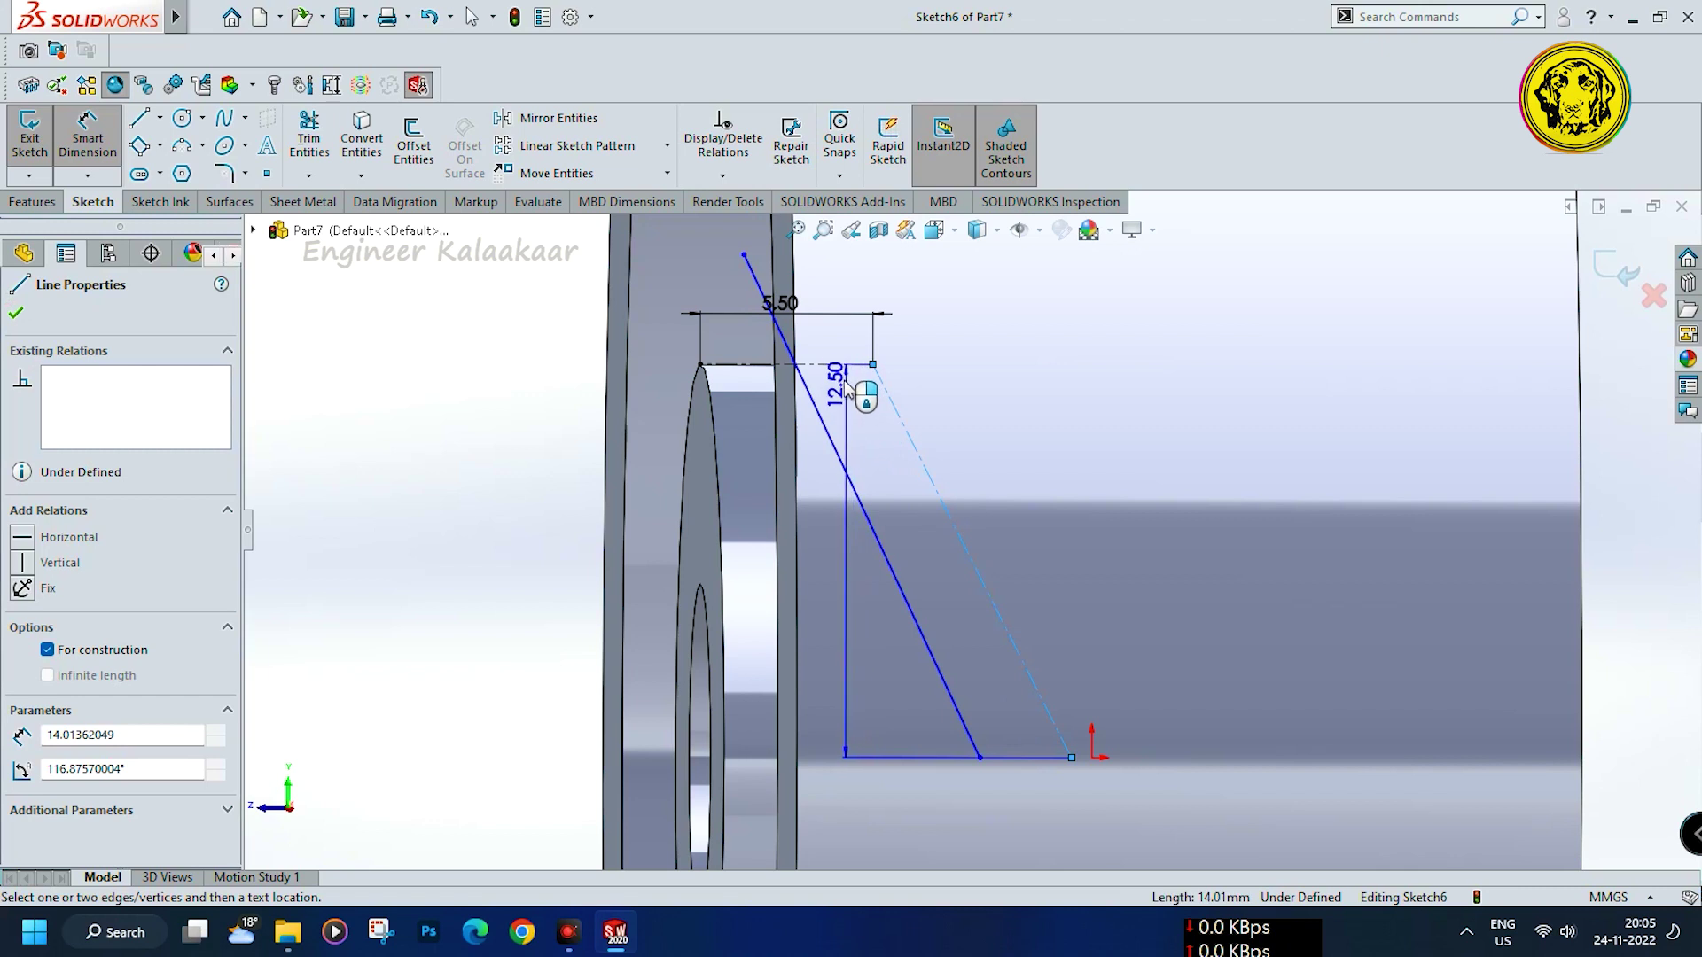
{"action": "left_click", "coordinate": [841, 365]}
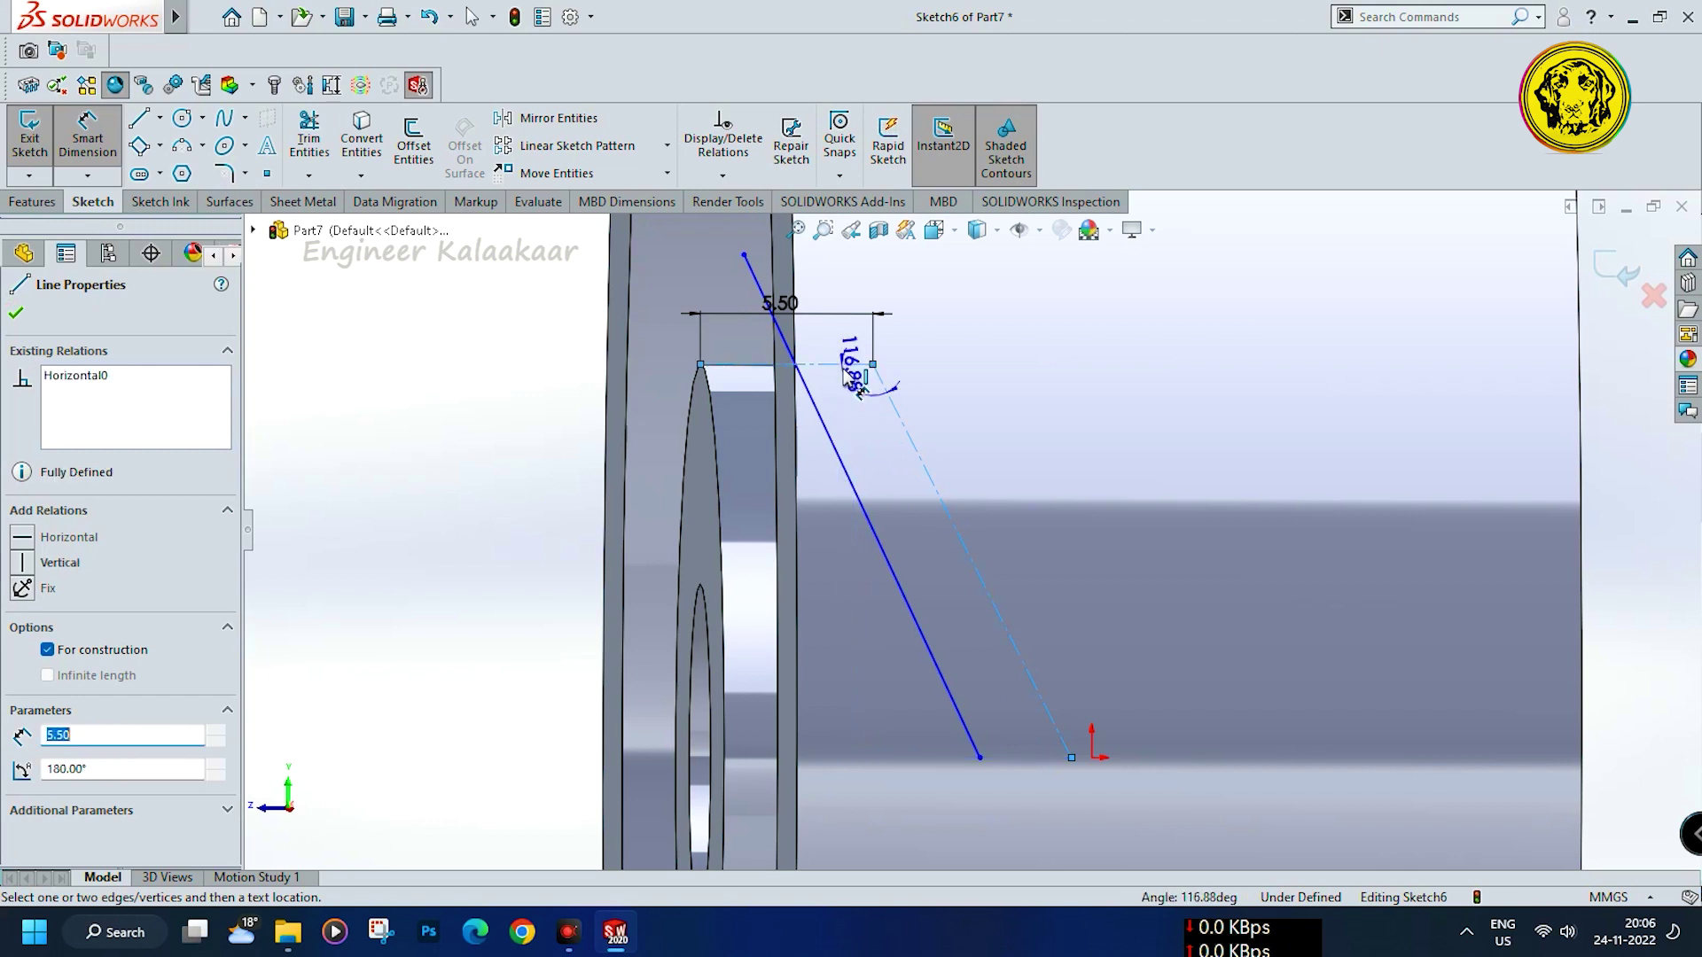
{"action": "left_click", "coordinate": [853, 429]}
{"action": "type", "text": "120"}
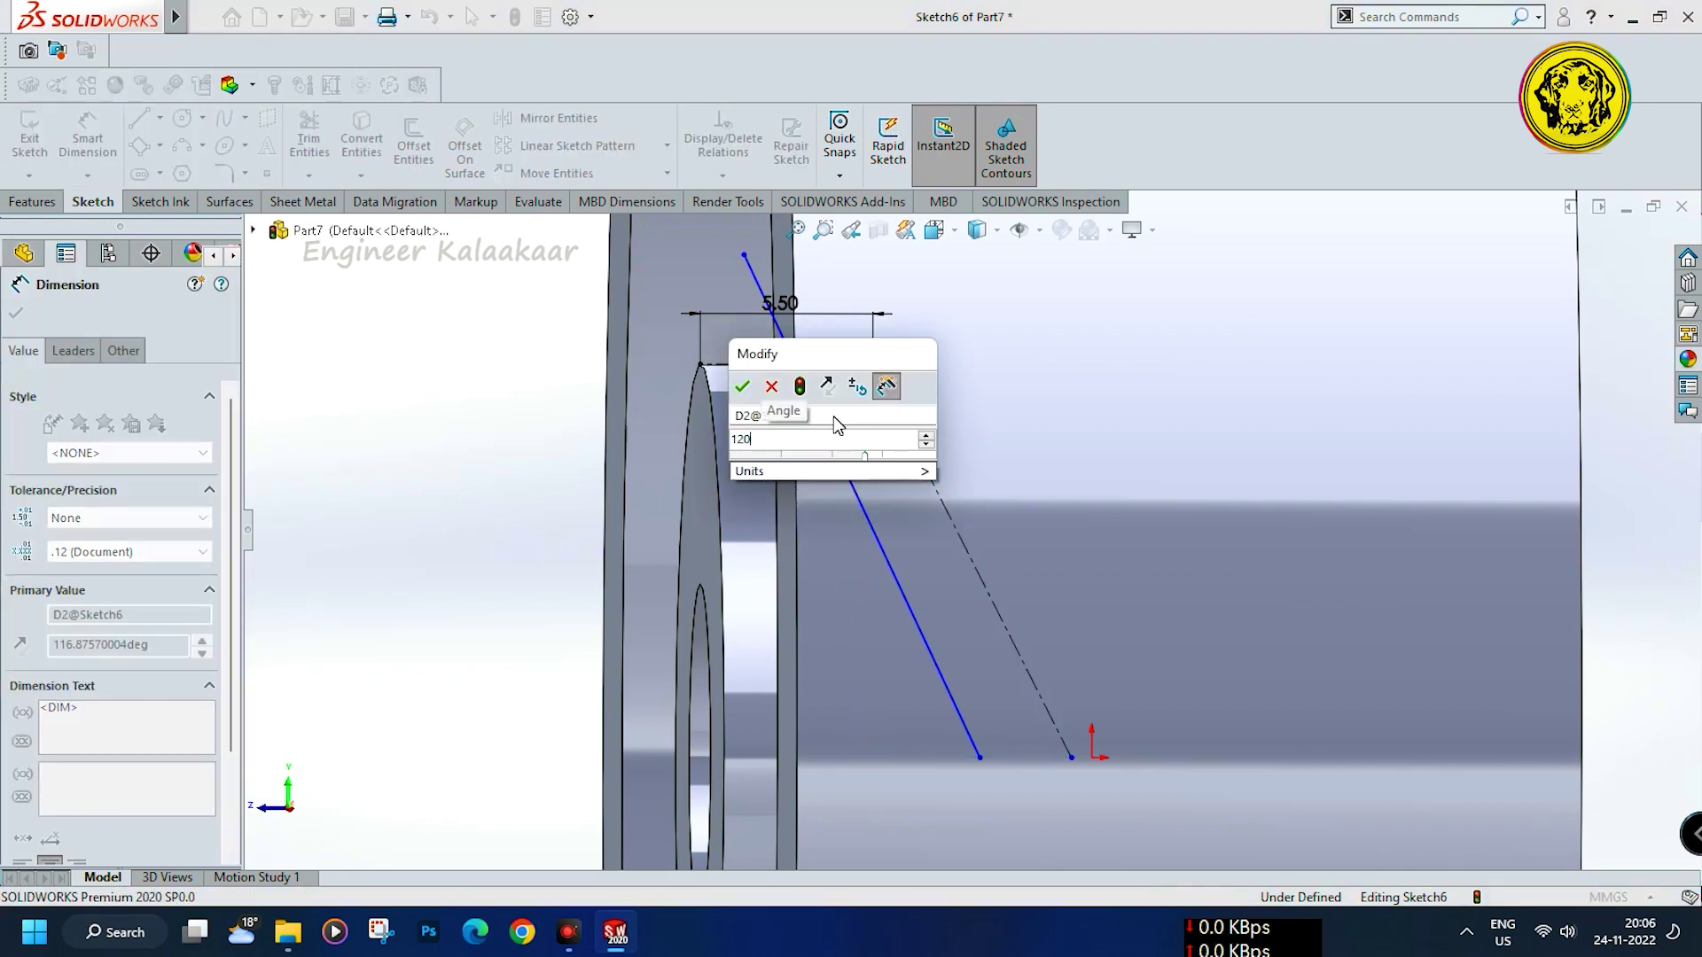
{"action": "key", "text": "Return"}
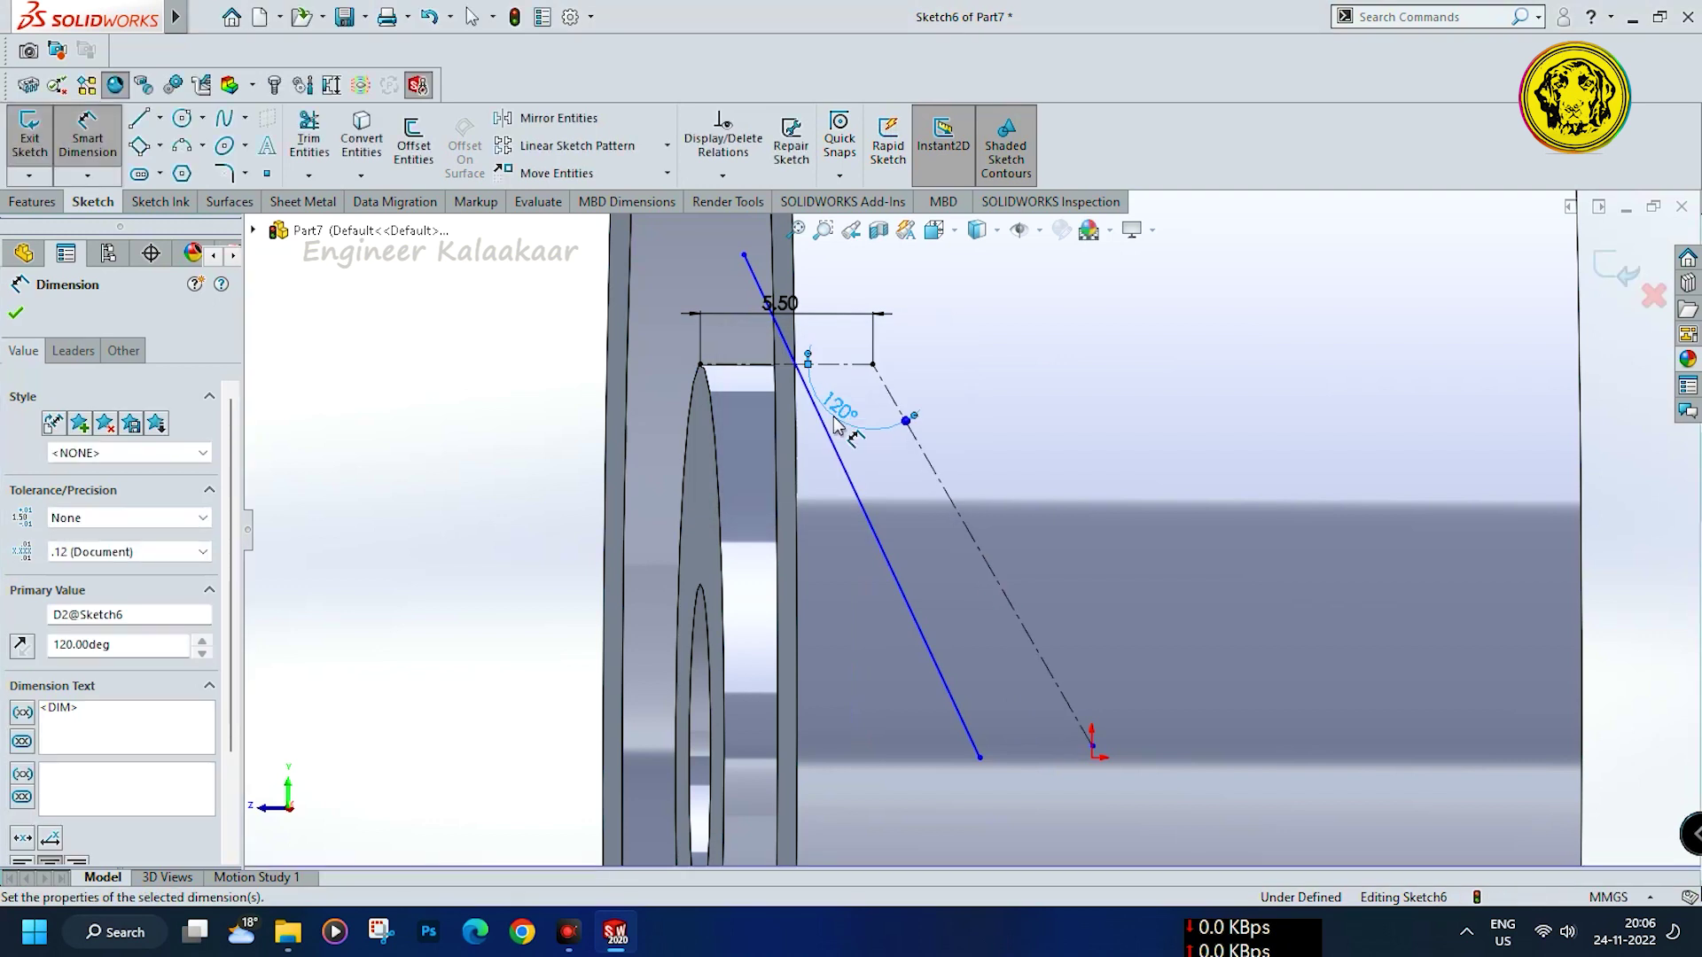
{"action": "key", "text": "Escape"}
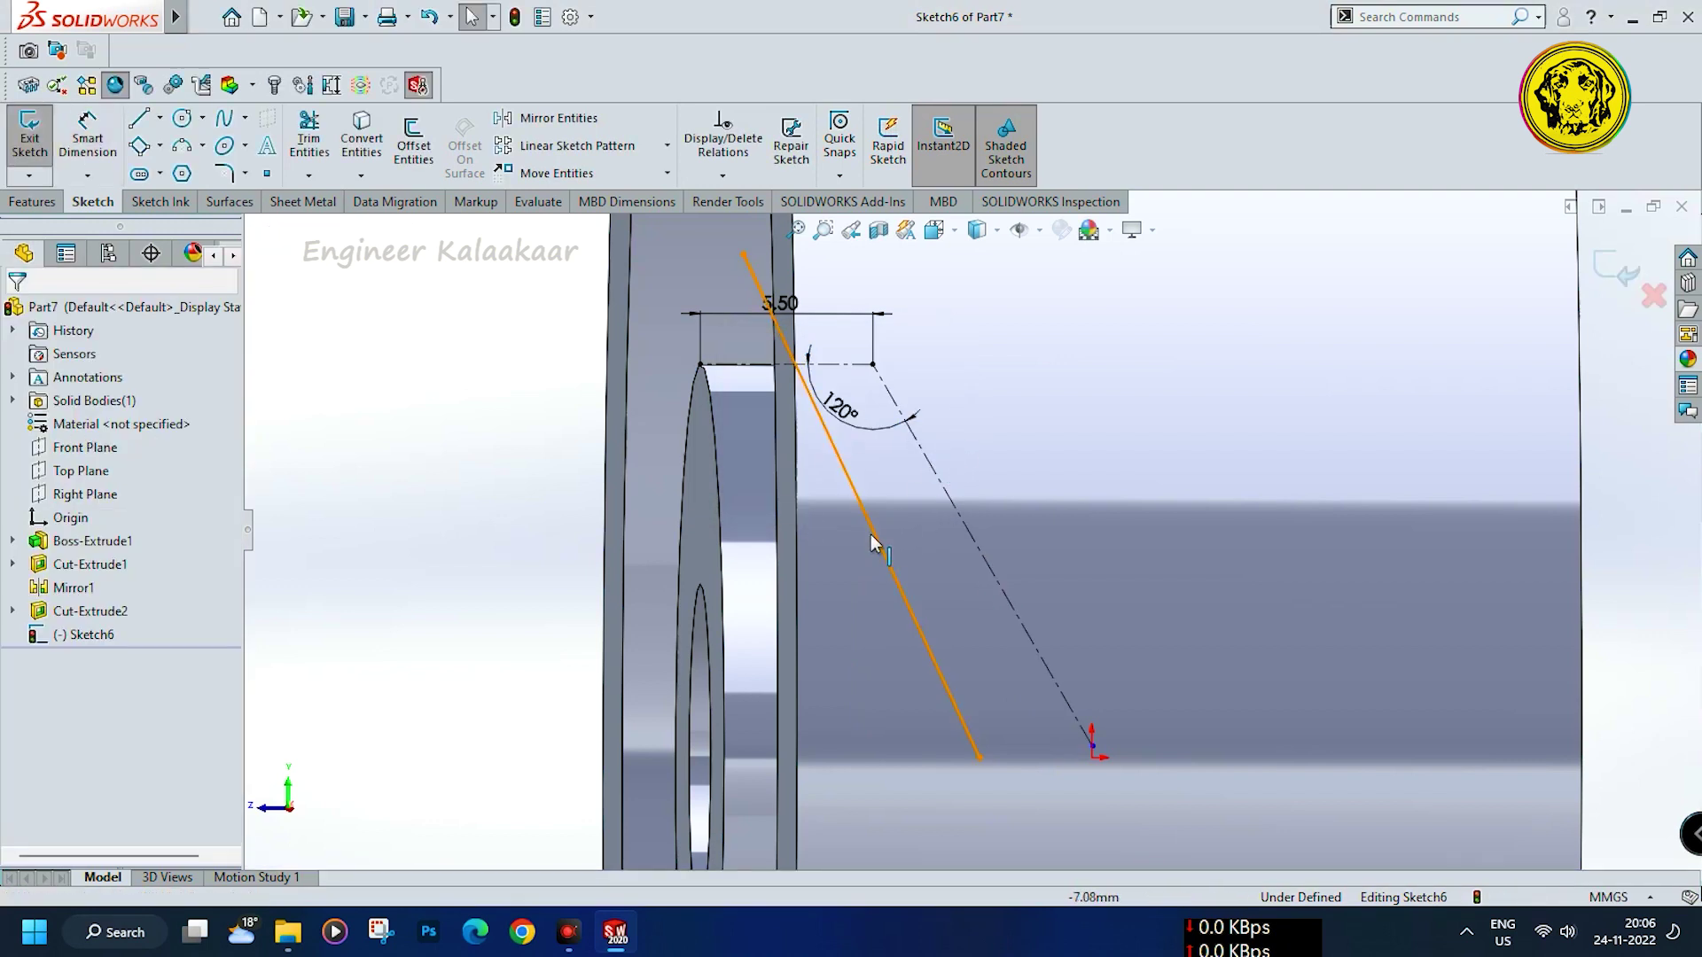
Add a parallel relation between the slanted solid line and the slanted centreline
{"action": "left_click", "coordinate": [887, 557]}
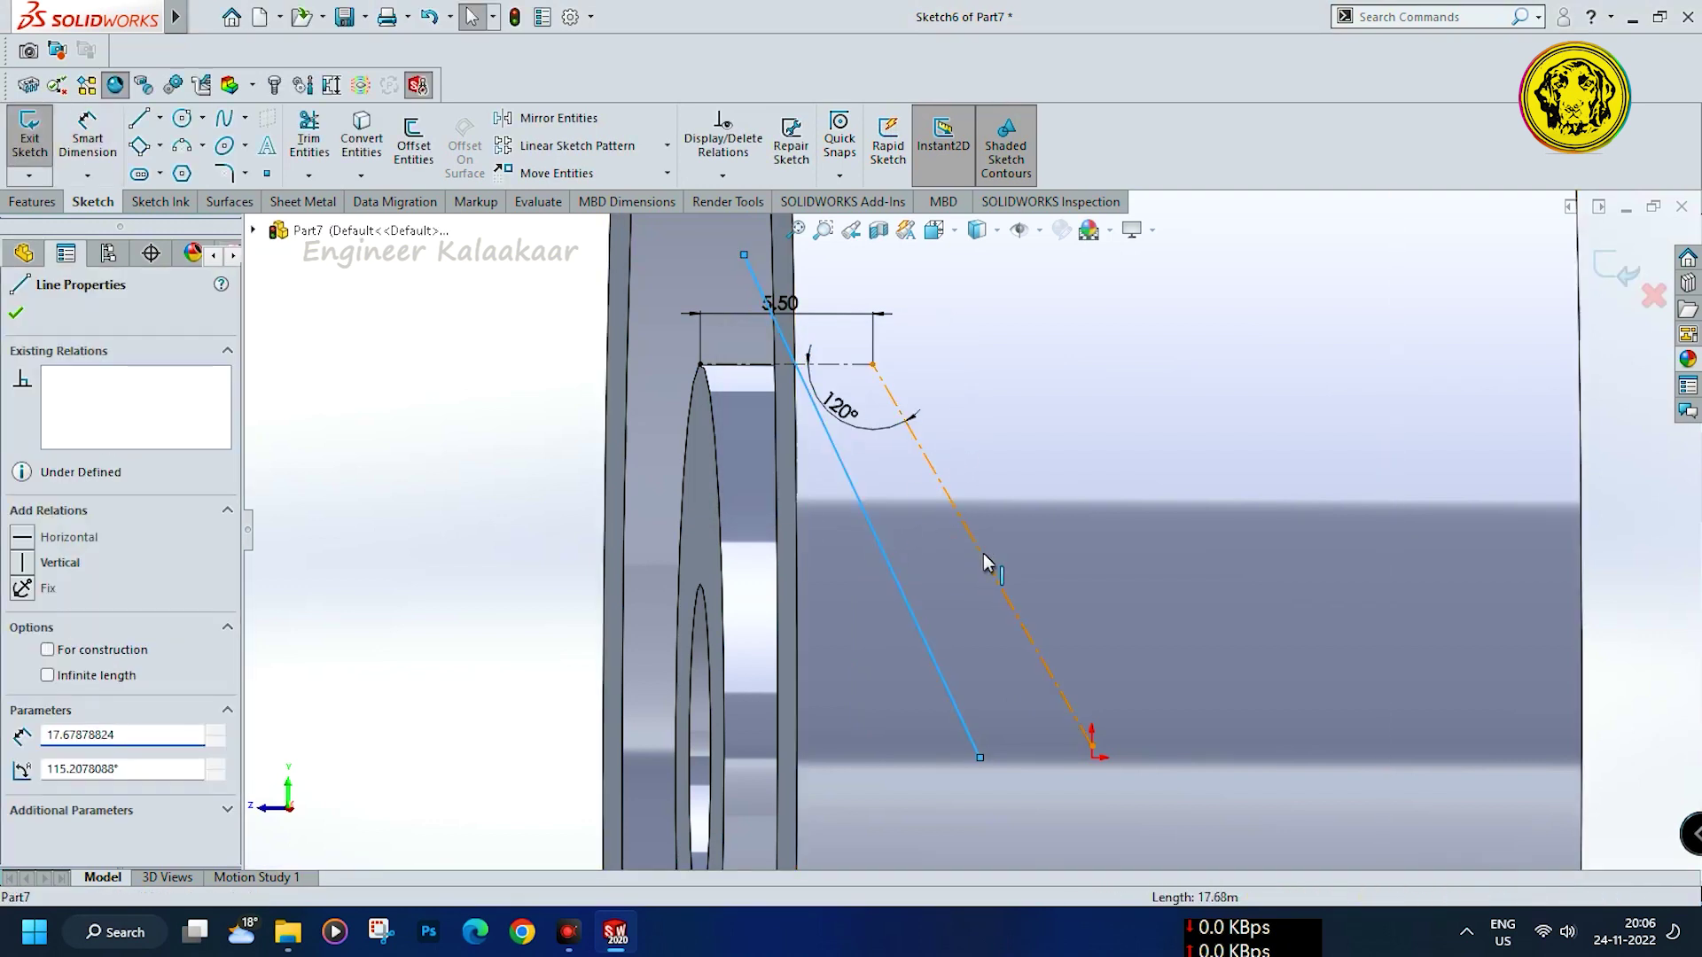
{"action": "left_click", "coordinate": [982, 553], "text": "ctrl"}
{"action": "left_click", "coordinate": [60, 759]}
{"action": "left_click", "coordinate": [17, 314]}
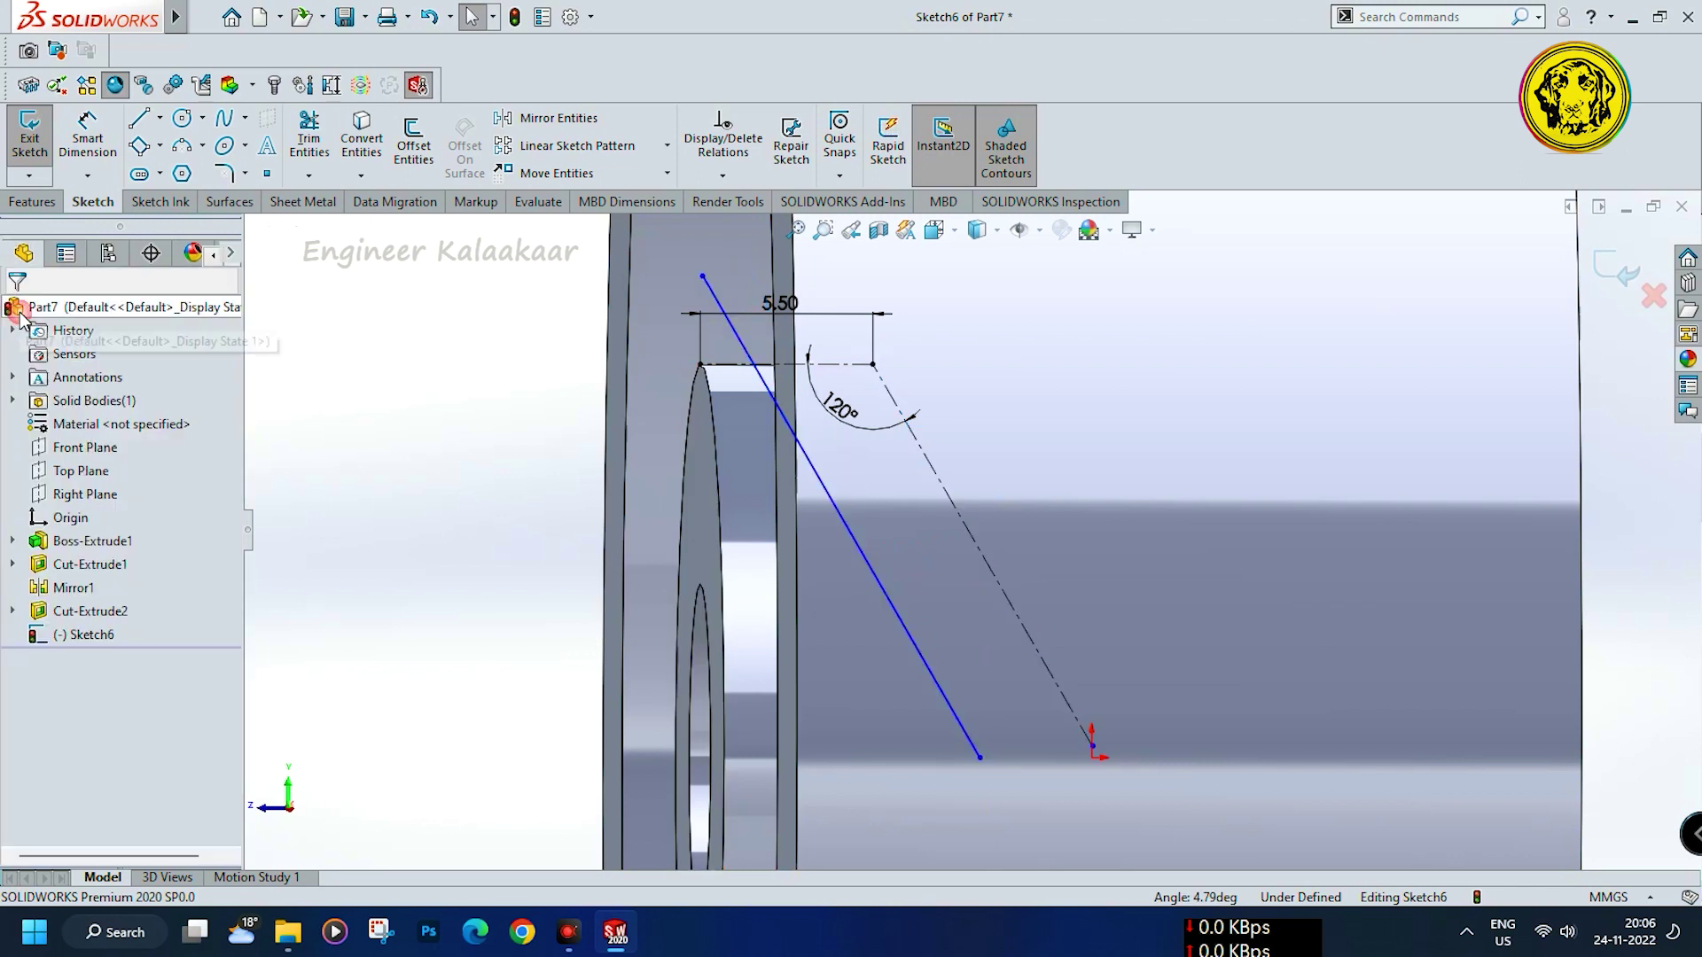
Draw a line joining the lower end of the slanted solid line to the lower end of the centreline
{"action": "left_click", "coordinate": [136, 124]}
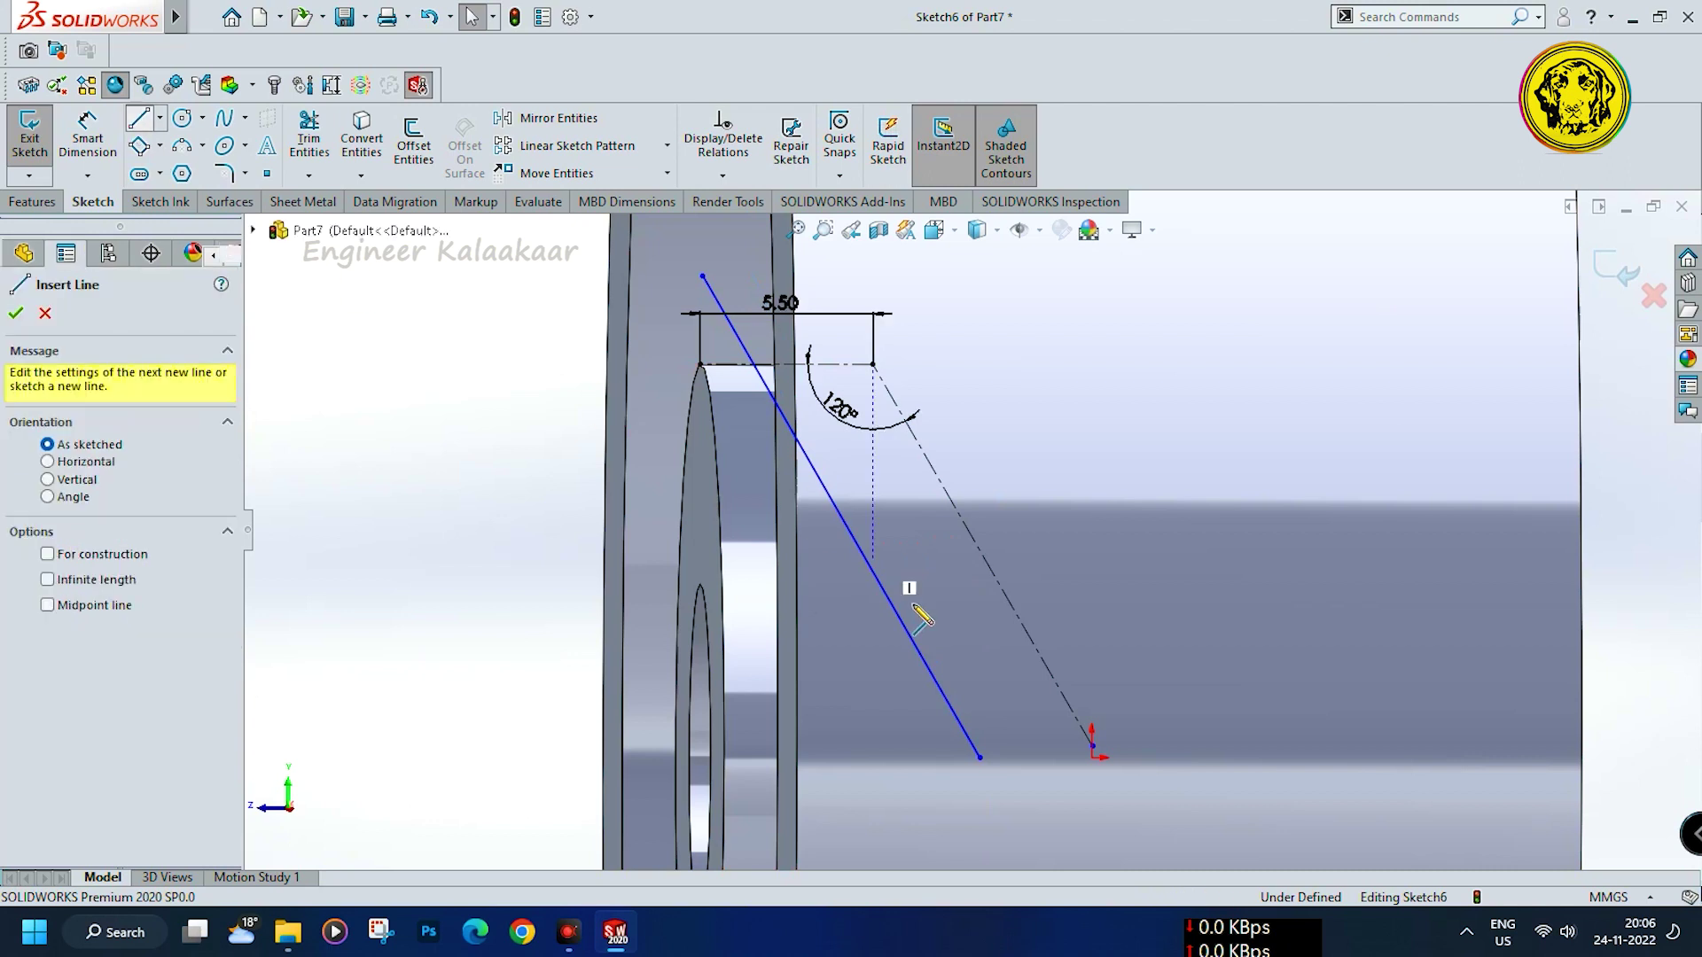
{"action": "left_click", "coordinate": [981, 759]}
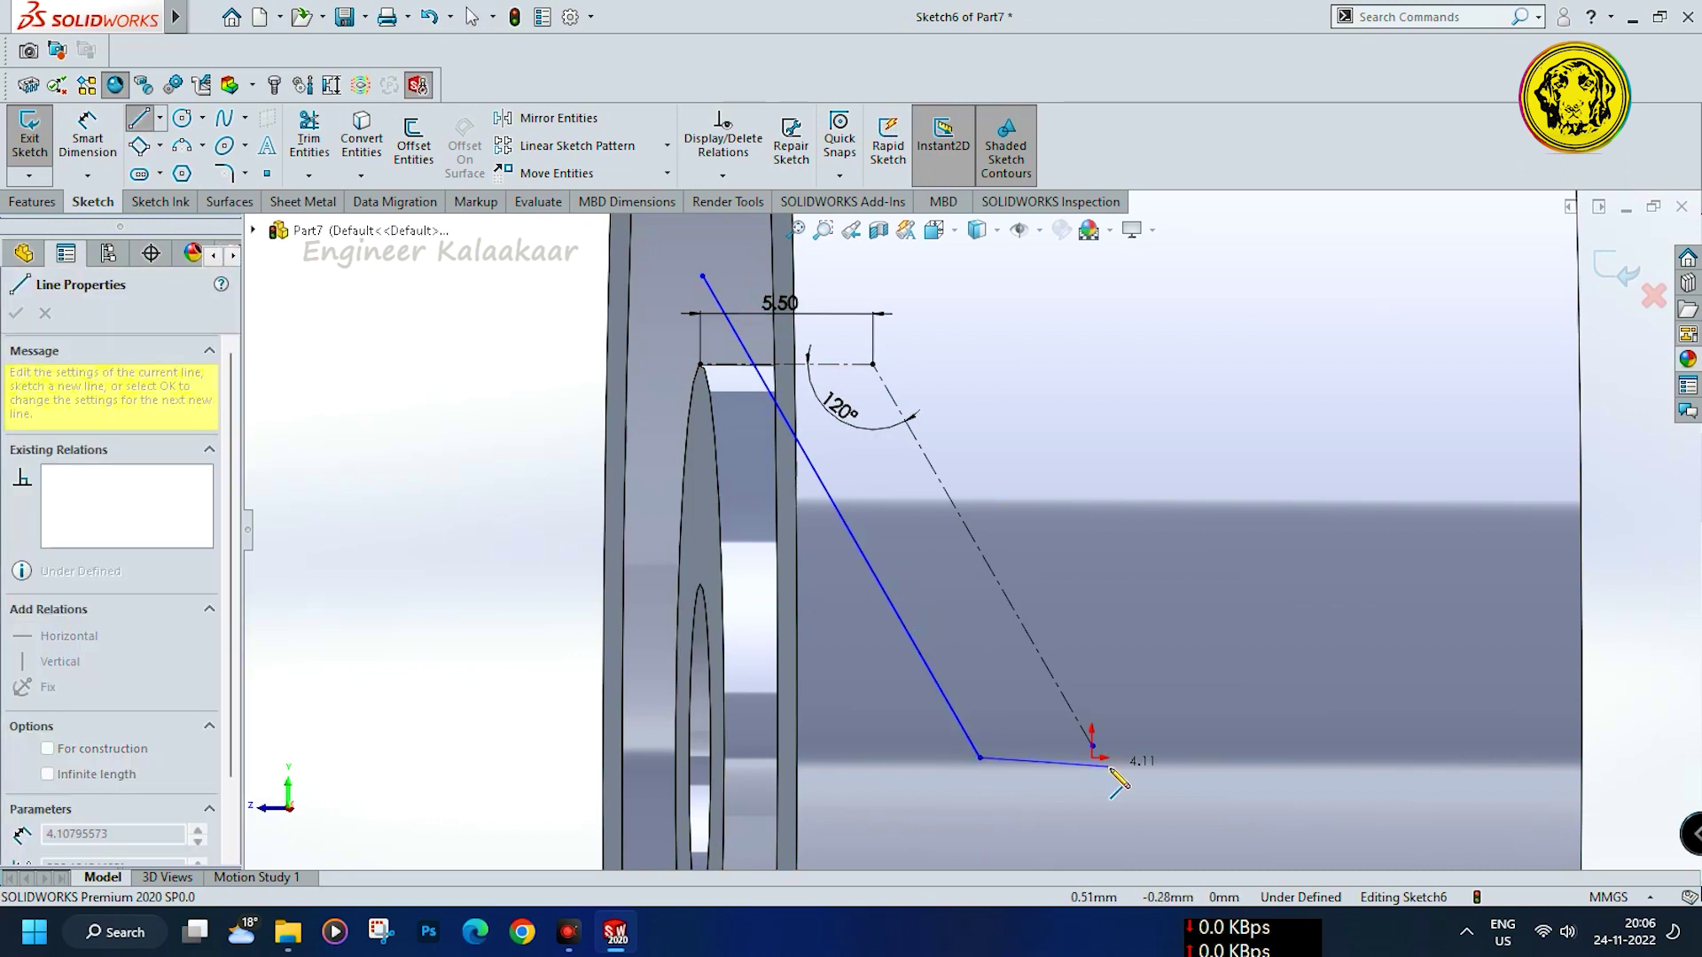
{"action": "left_click", "coordinate": [1093, 748]}
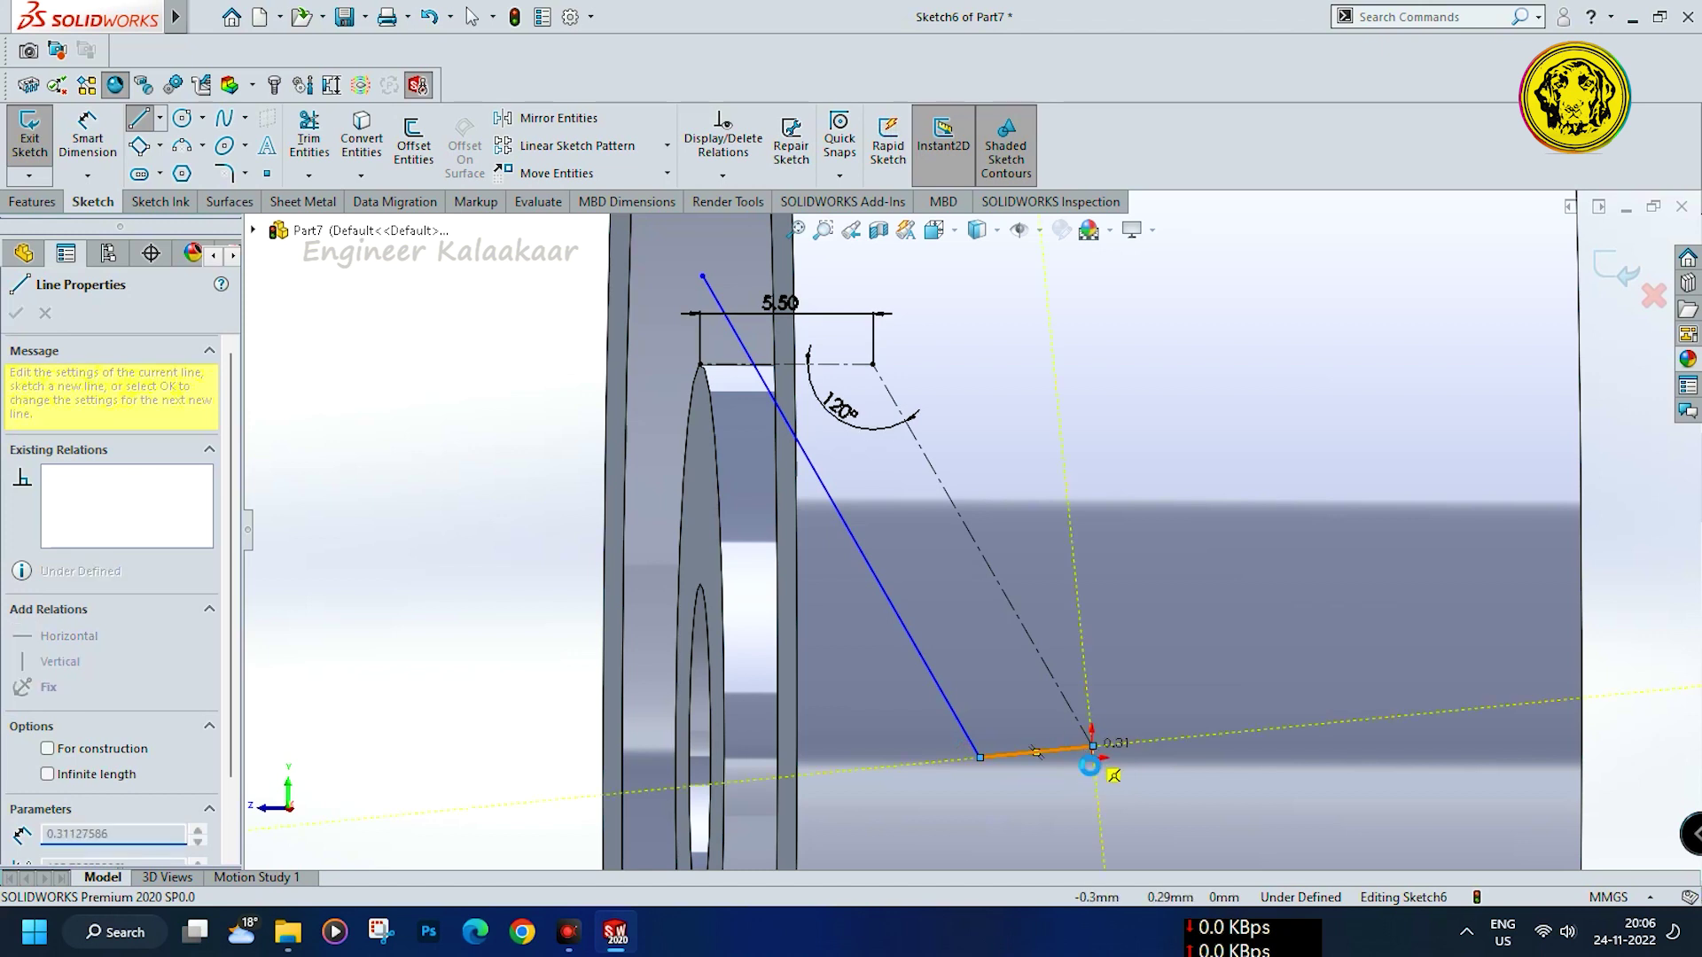
{"action": "key", "text": "Escape"}
Draw a short horizontal line from the upper end of the slanted solid line towards the slanted centreline's side
{"action": "left_click", "coordinate": [137, 119]}
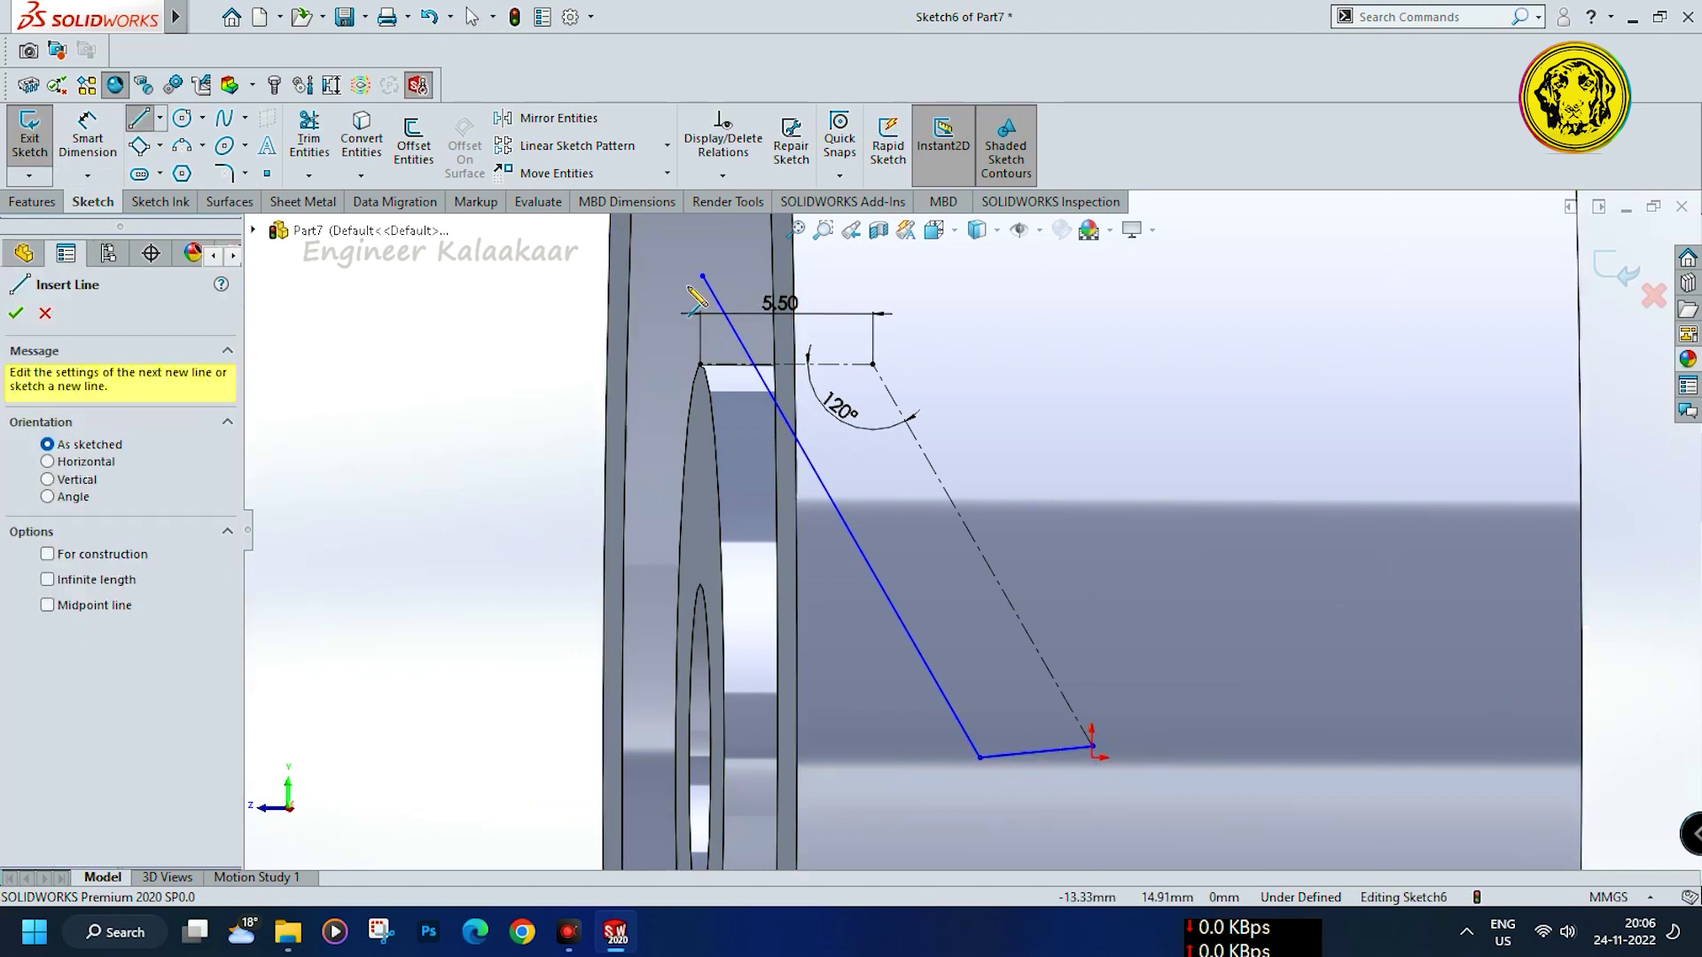
{"action": "key", "text": "Escape"}
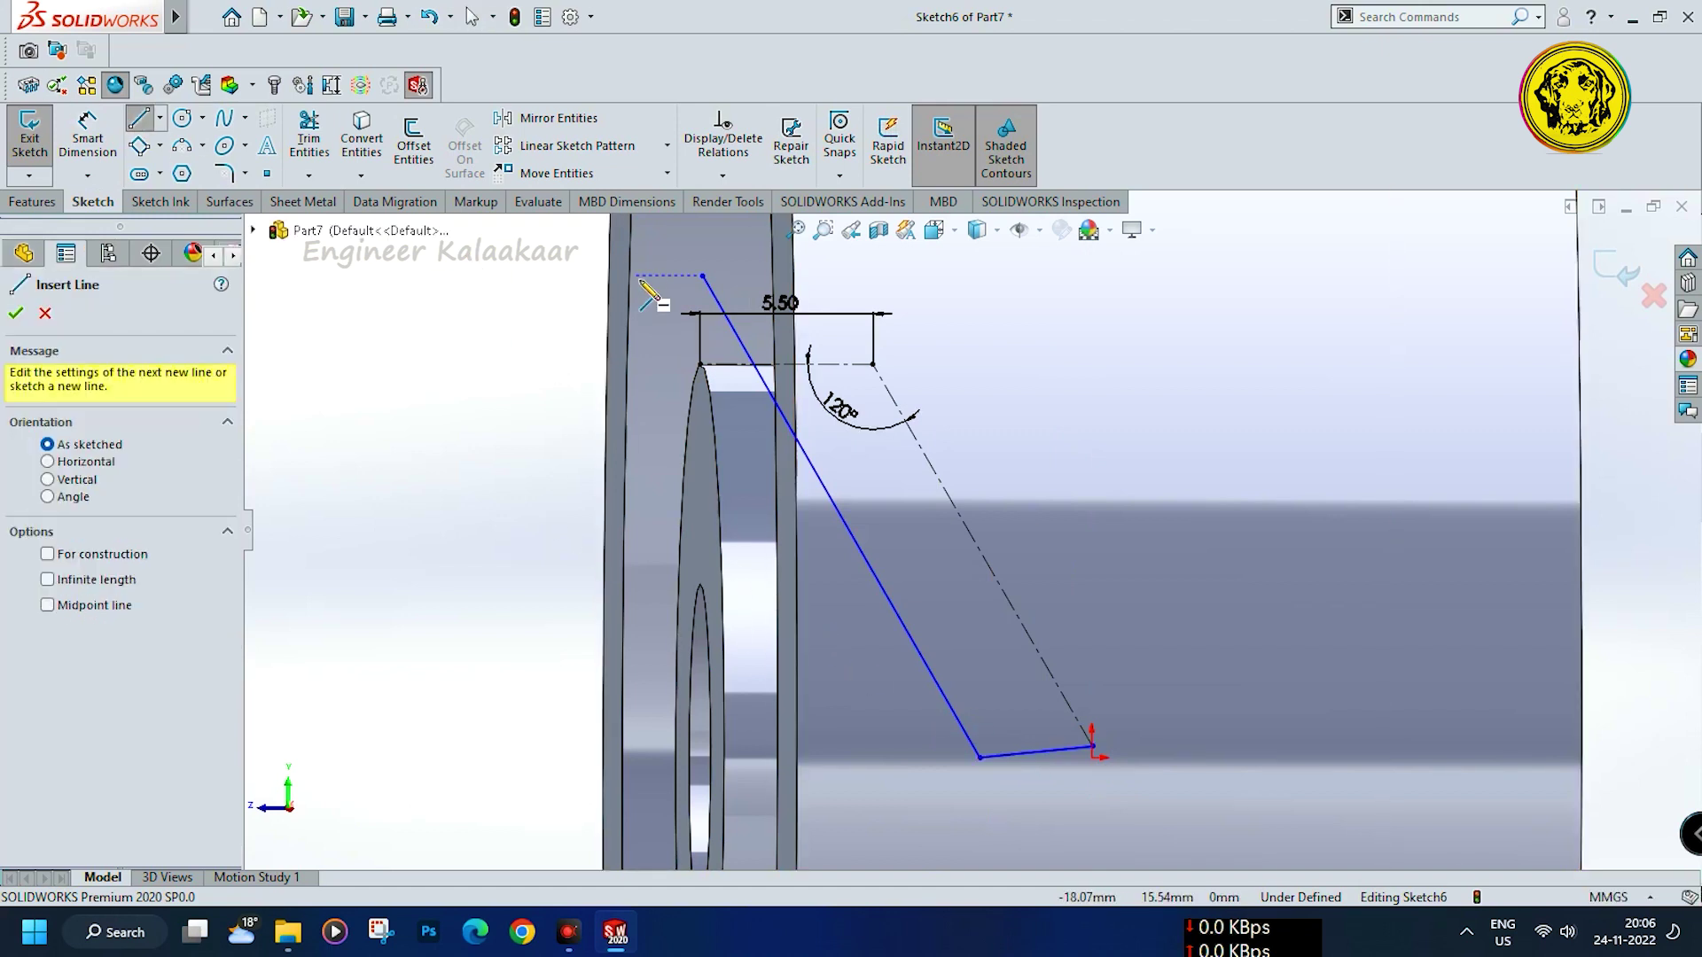
{"action": "left_click", "coordinate": [703, 277]}
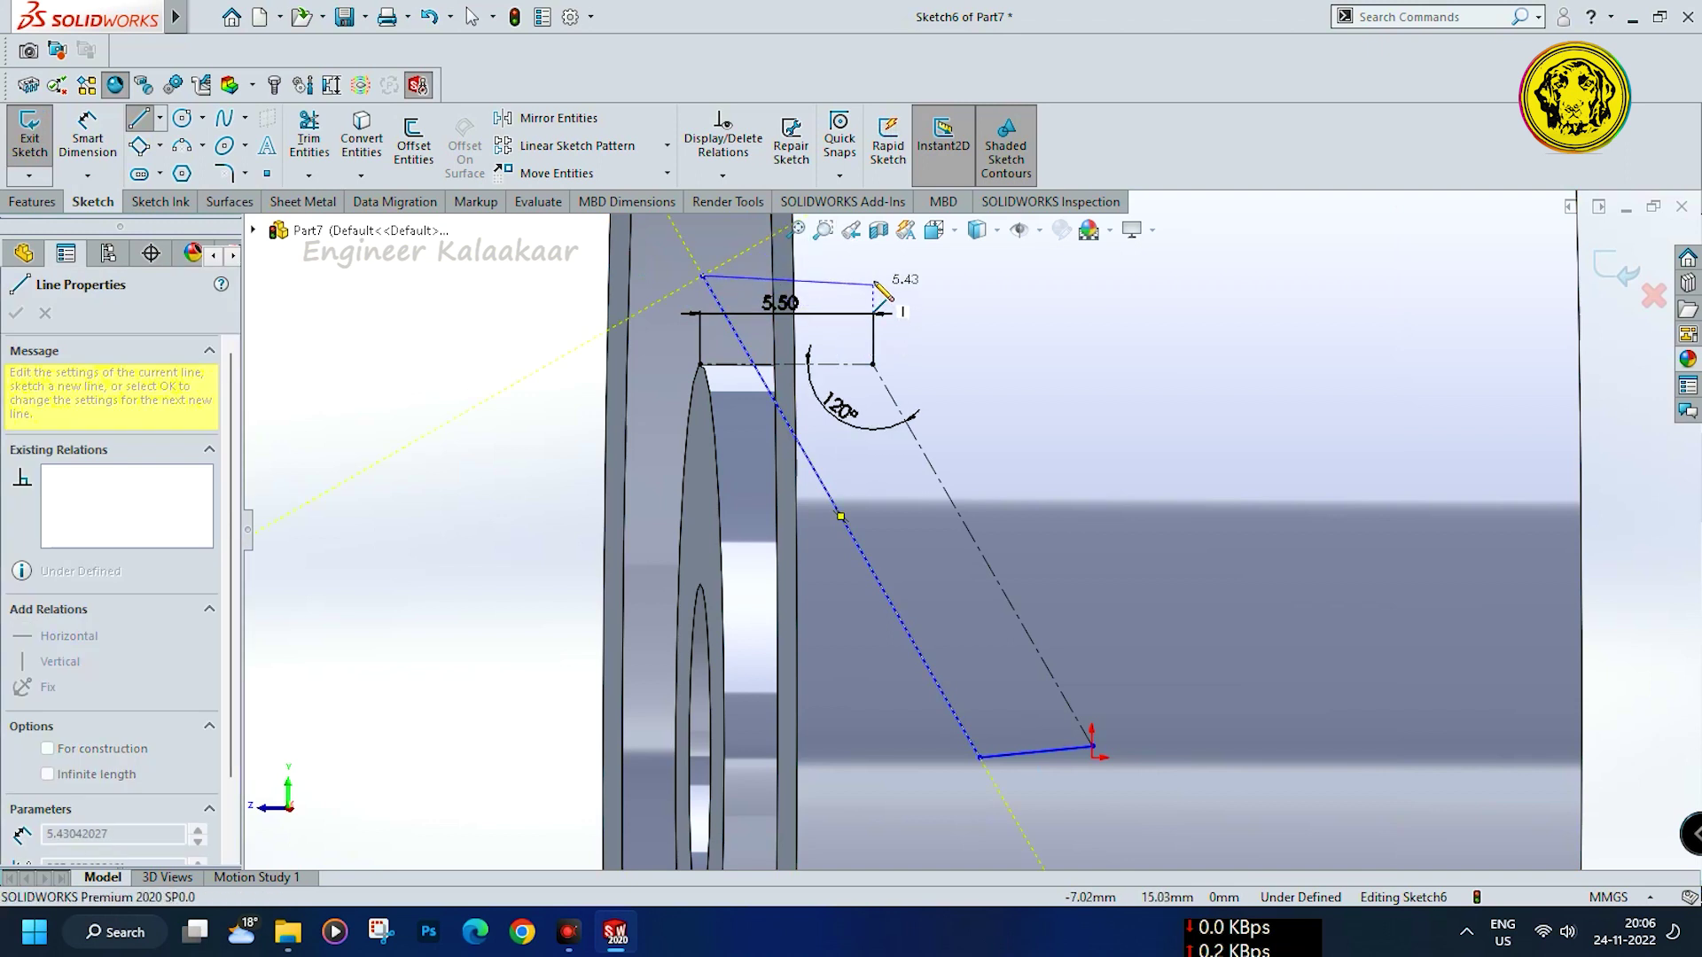
{"action": "left_click", "coordinate": [794, 276]}
{"action": "key", "text": "Escape"}
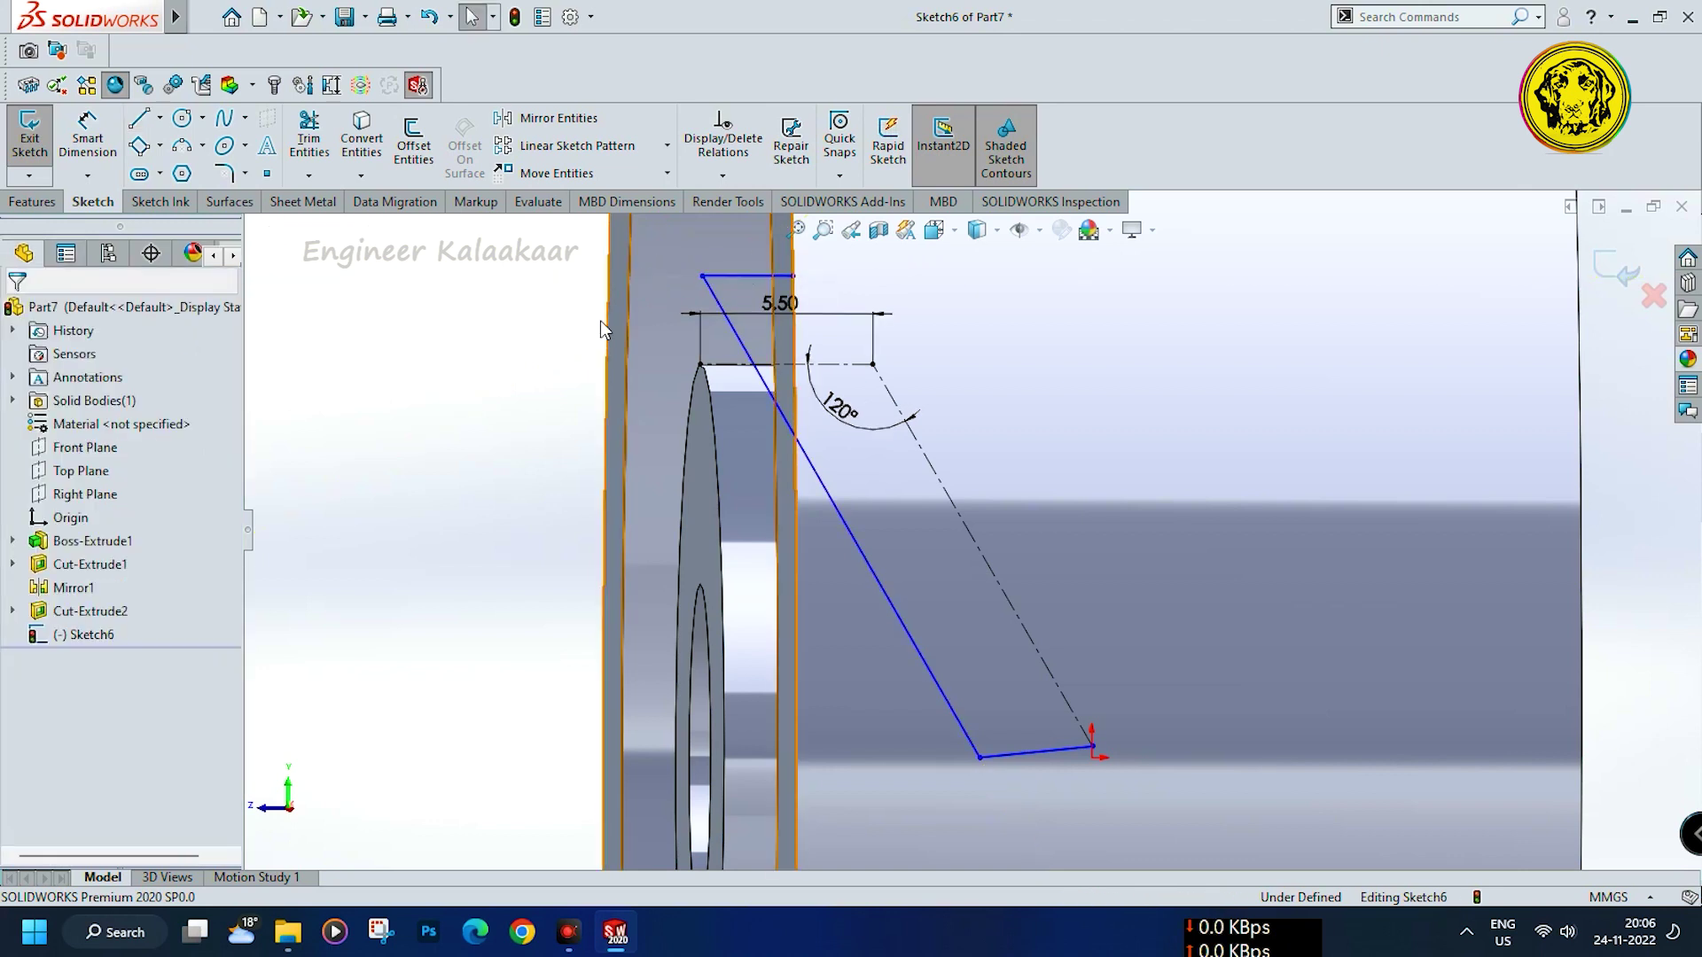
{"action": "left_click", "coordinate": [20, 202]}
{"action": "left_click", "coordinate": [424, 142]}
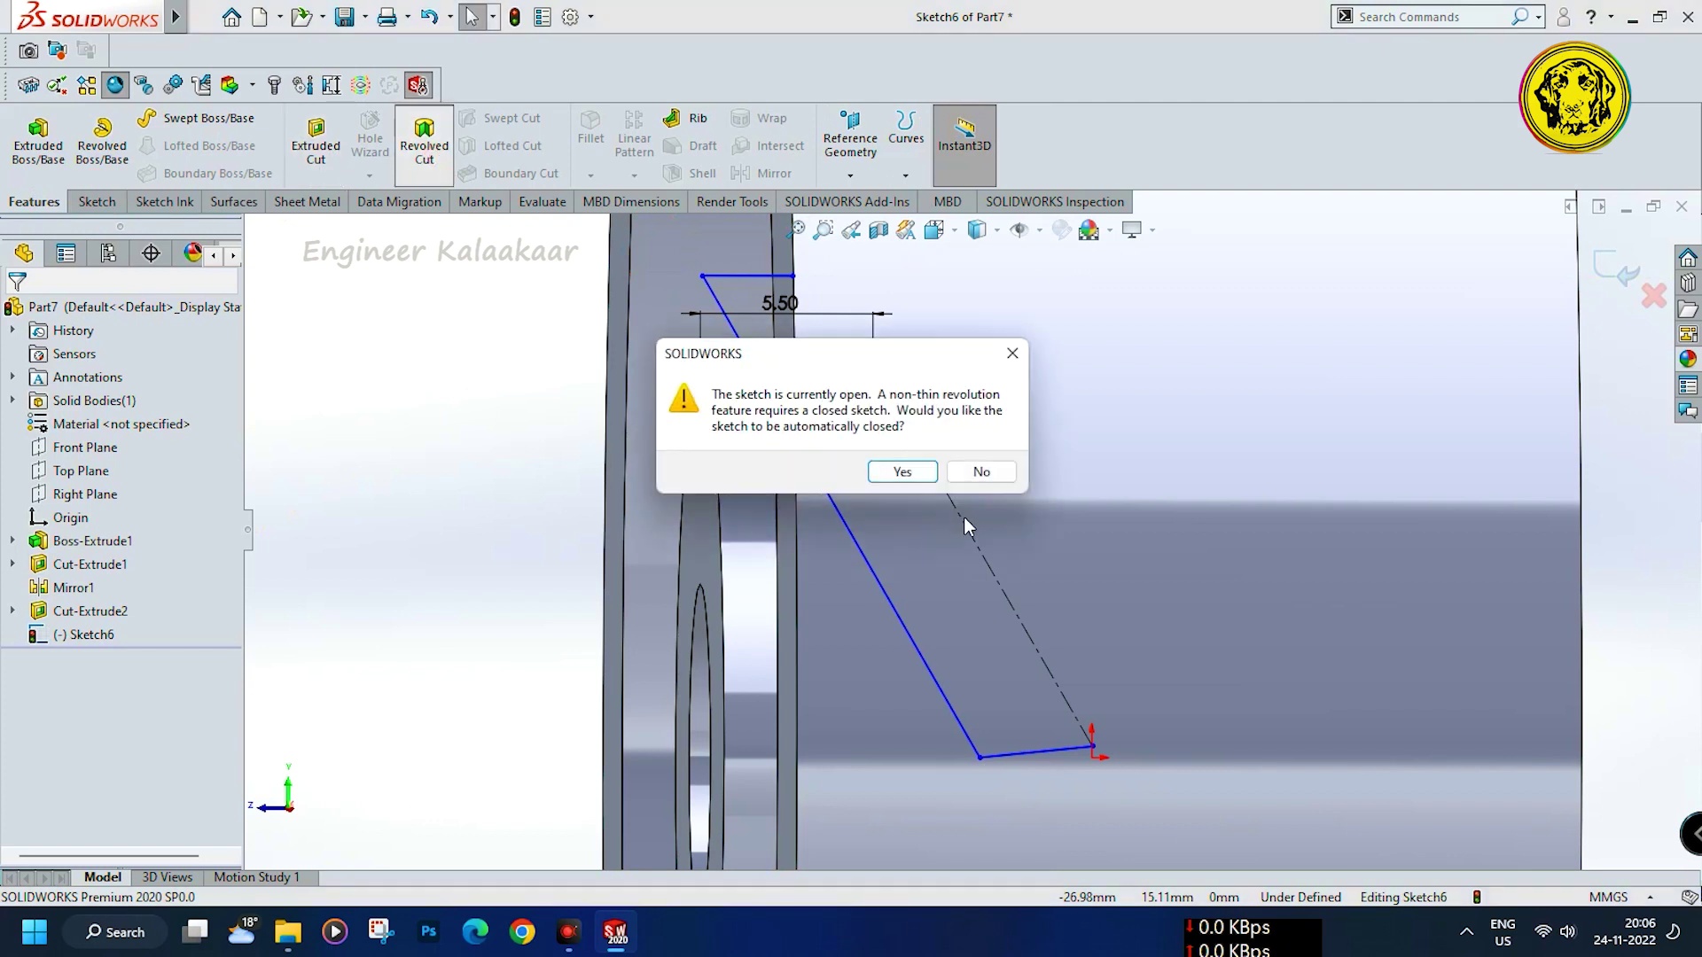
{"action": "left_click", "coordinate": [902, 471]}
{"action": "left_click", "coordinate": [968, 523]}
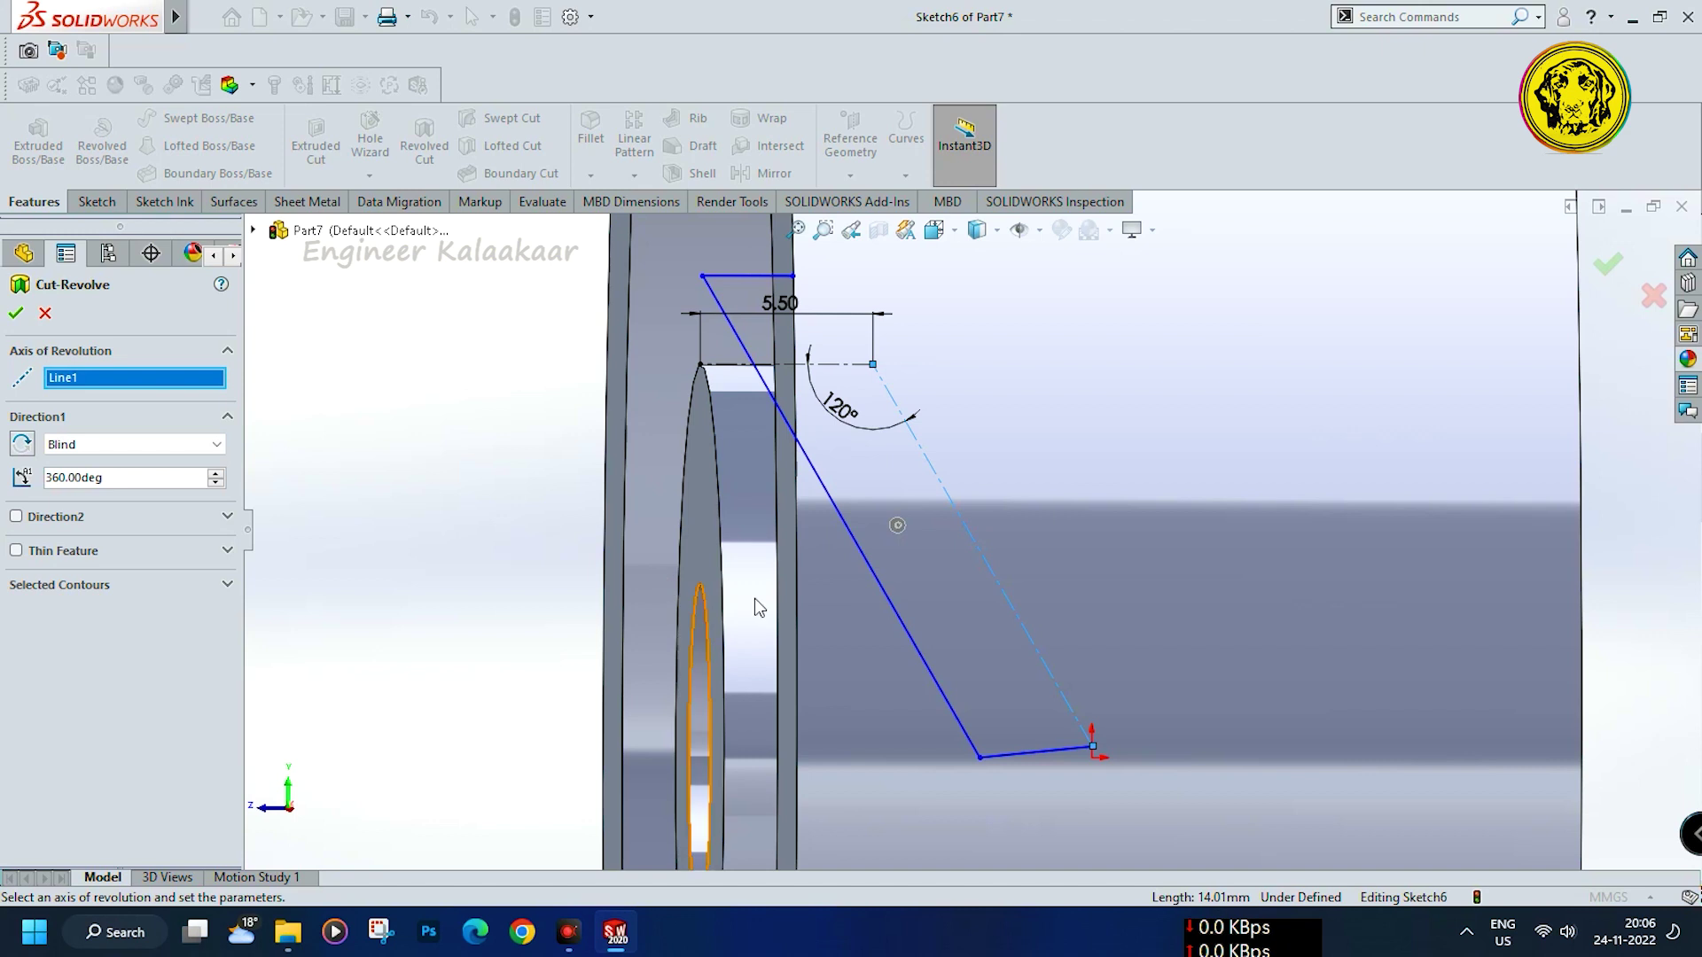
{"action": "left_click", "coordinate": [902, 624]}
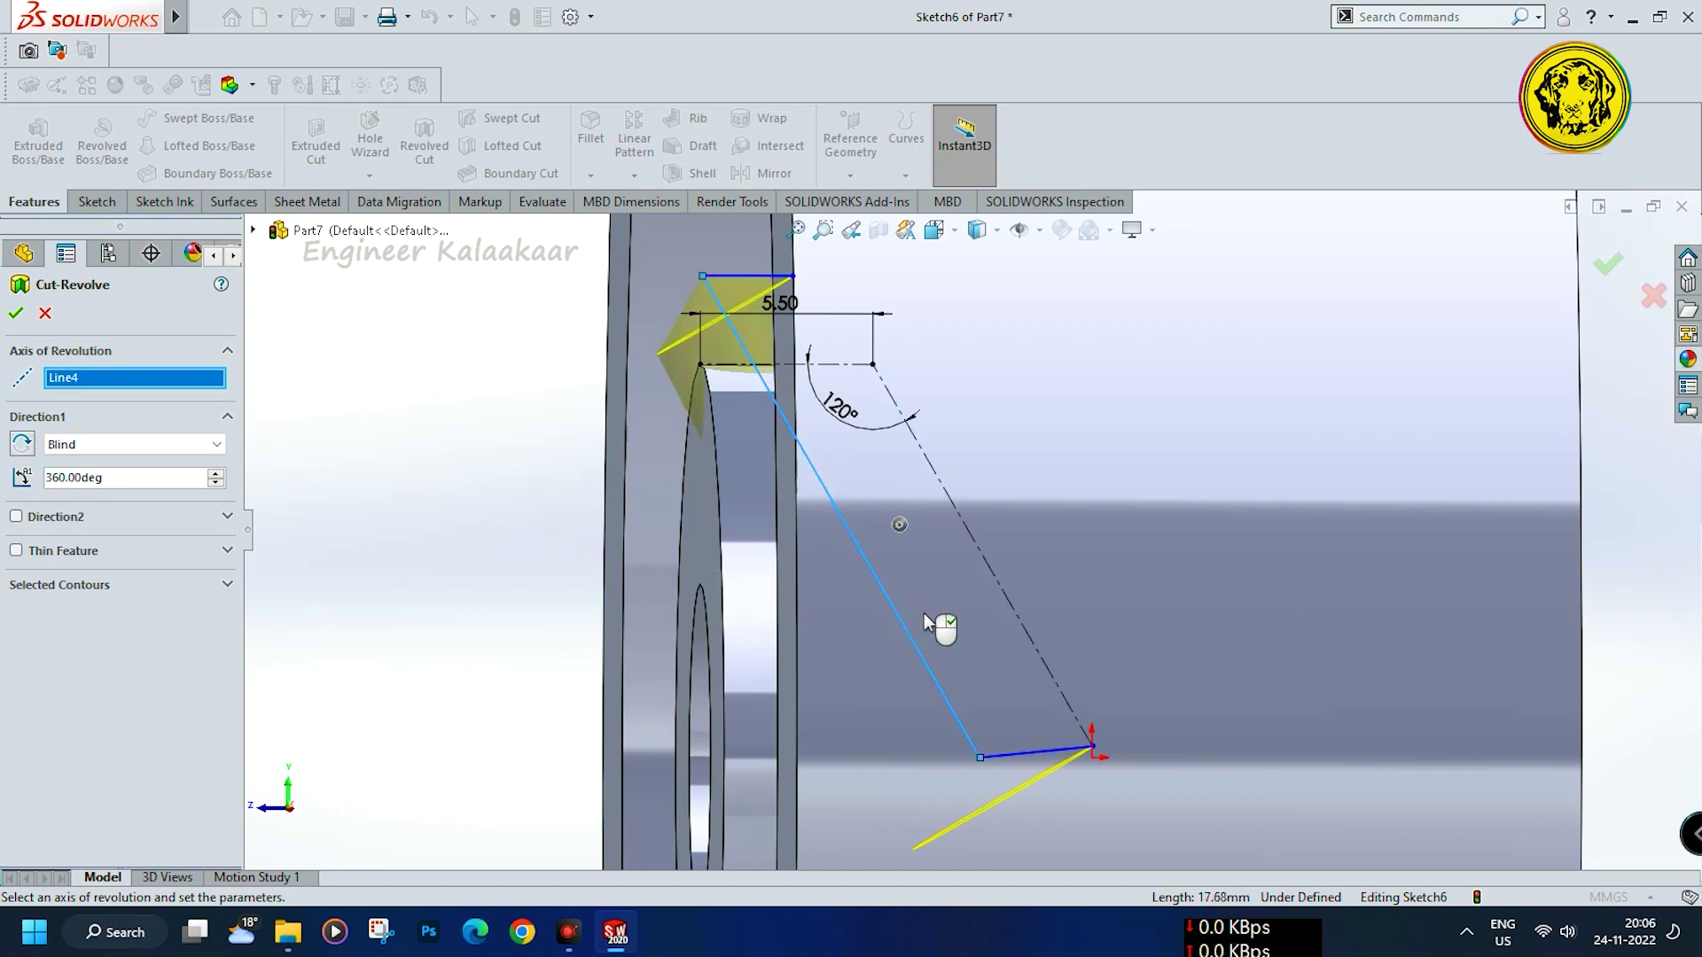
{"action": "left_click", "coordinate": [999, 580]}
{"action": "left_click", "coordinate": [998, 580]}
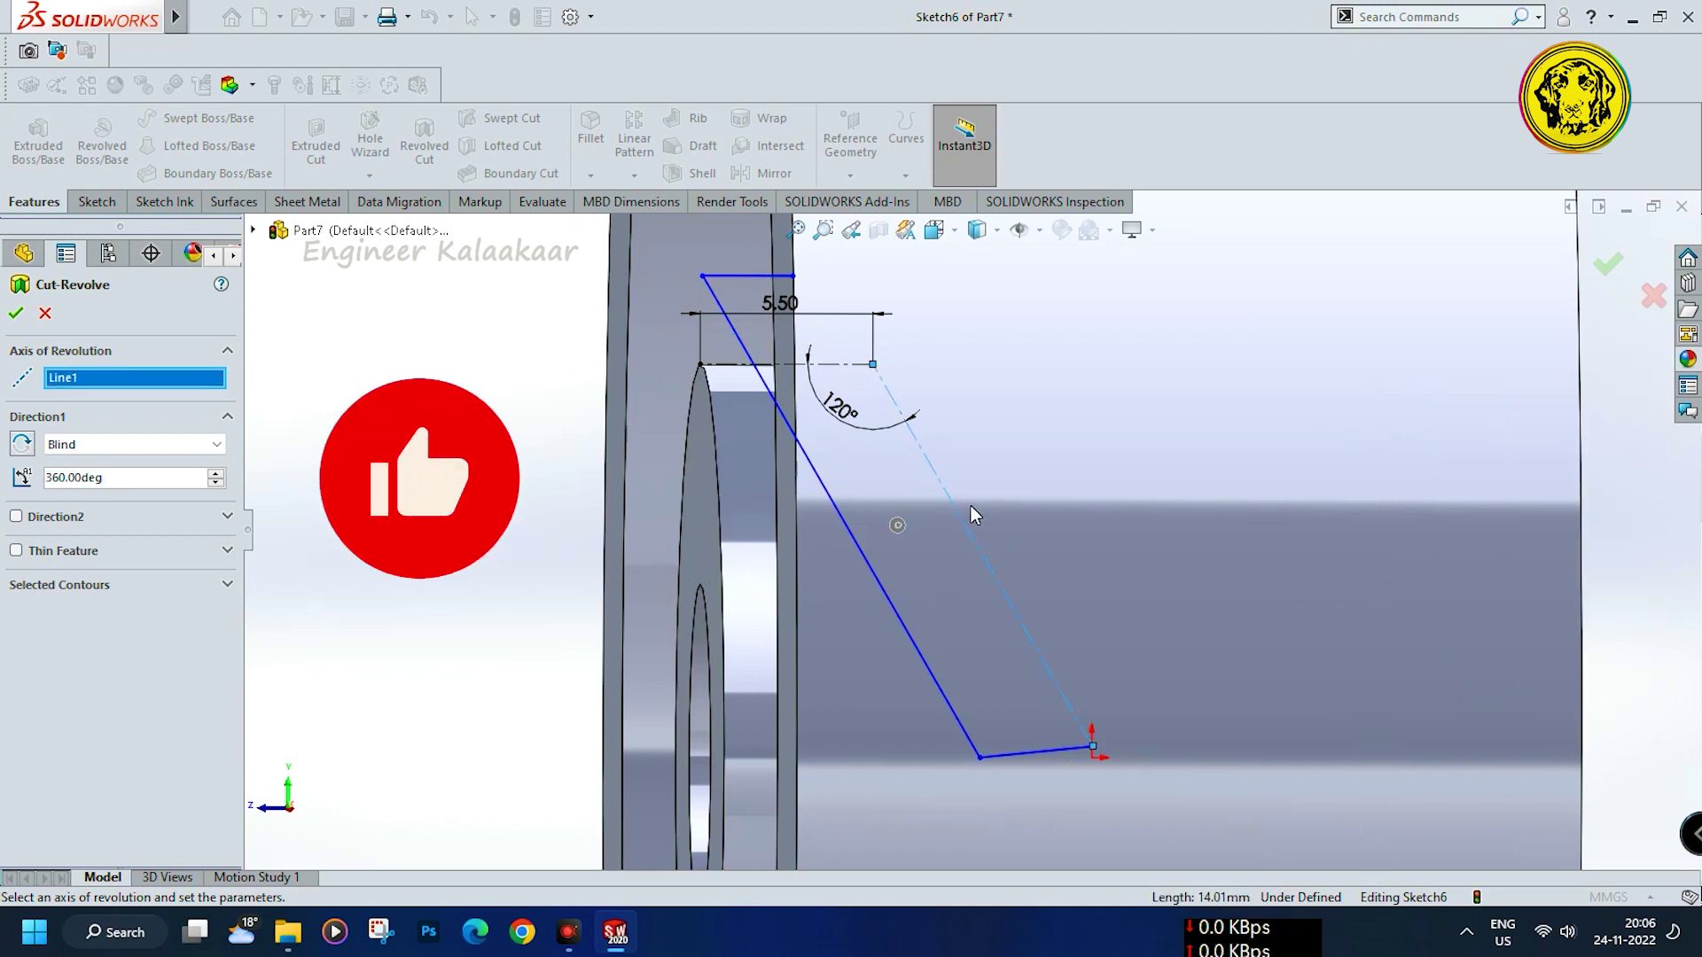
{"action": "mouse_move", "coordinate": [620, 514]}
{"action": "middle_mouse_down"}
{"action": "mouse_move", "coordinate": [570, 627]}
{"action": "mouse_move", "coordinate": [703, 540]}
{"action": "mouse_move", "coordinate": [656, 483]}
{"action": "middle_mouse_up"}
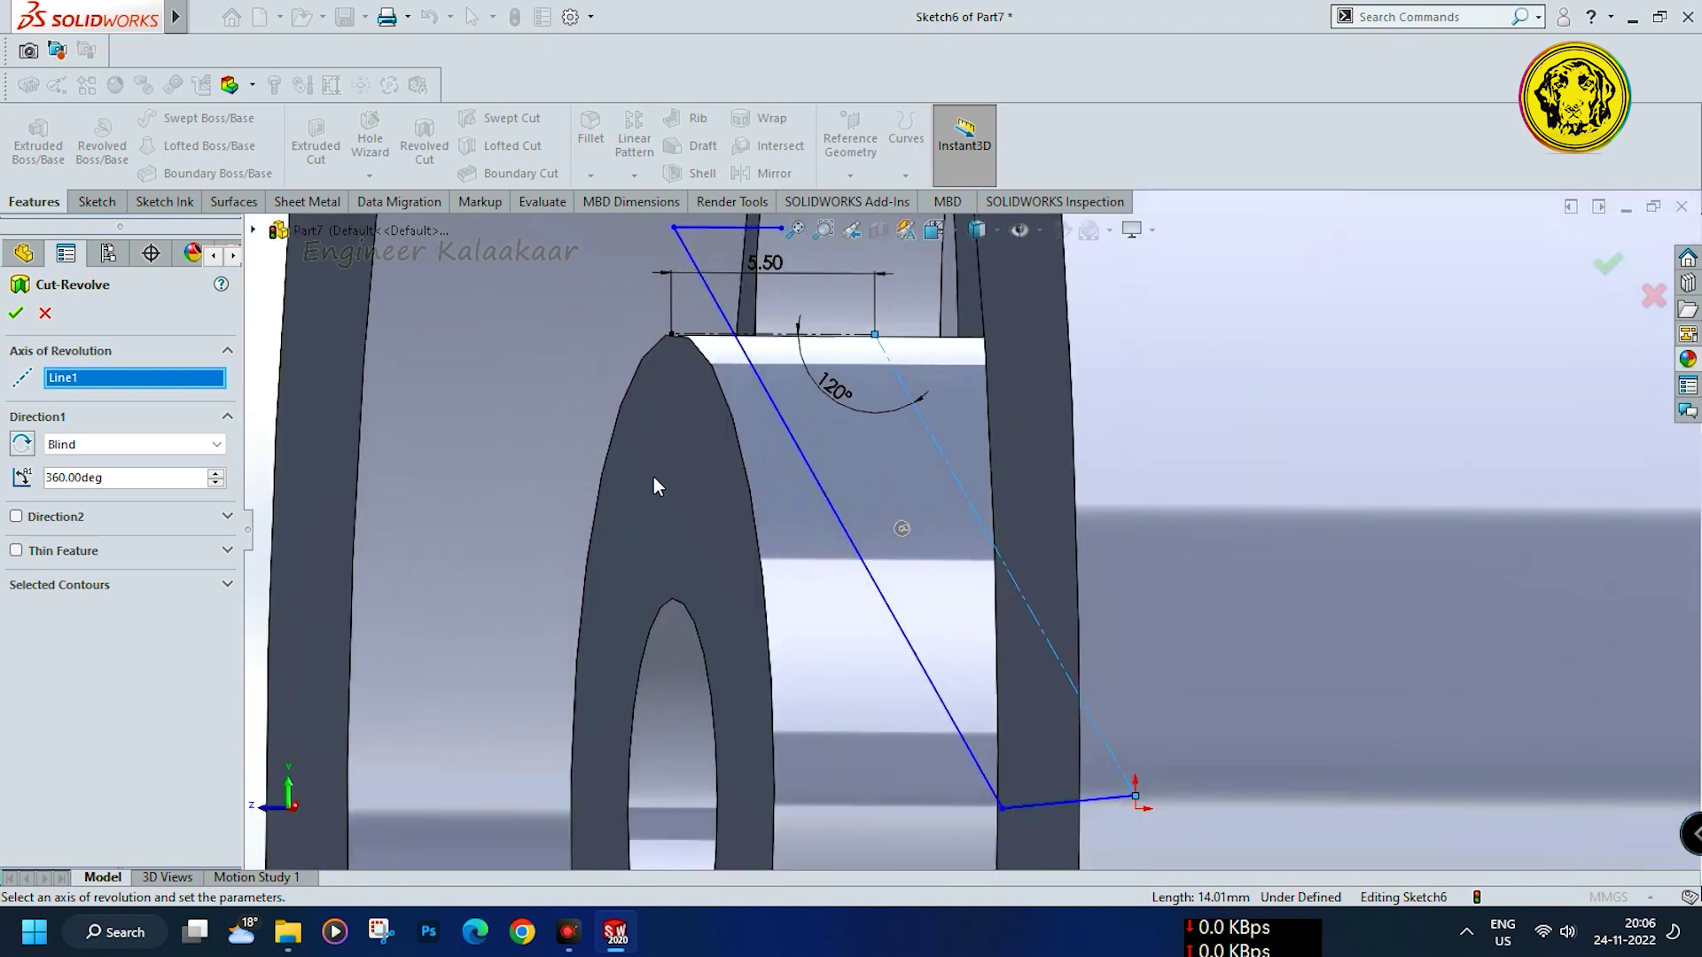
{"action": "scroll", "coordinate": [737, 366], "scroll_direction": "down", "scroll_amount": 3}
{"action": "scroll", "coordinate": [828, 351], "scroll_direction": "down", "scroll_amount": 2}
{"action": "scroll", "coordinate": [1049, 376], "scroll_direction": "down", "scroll_amount": 3}
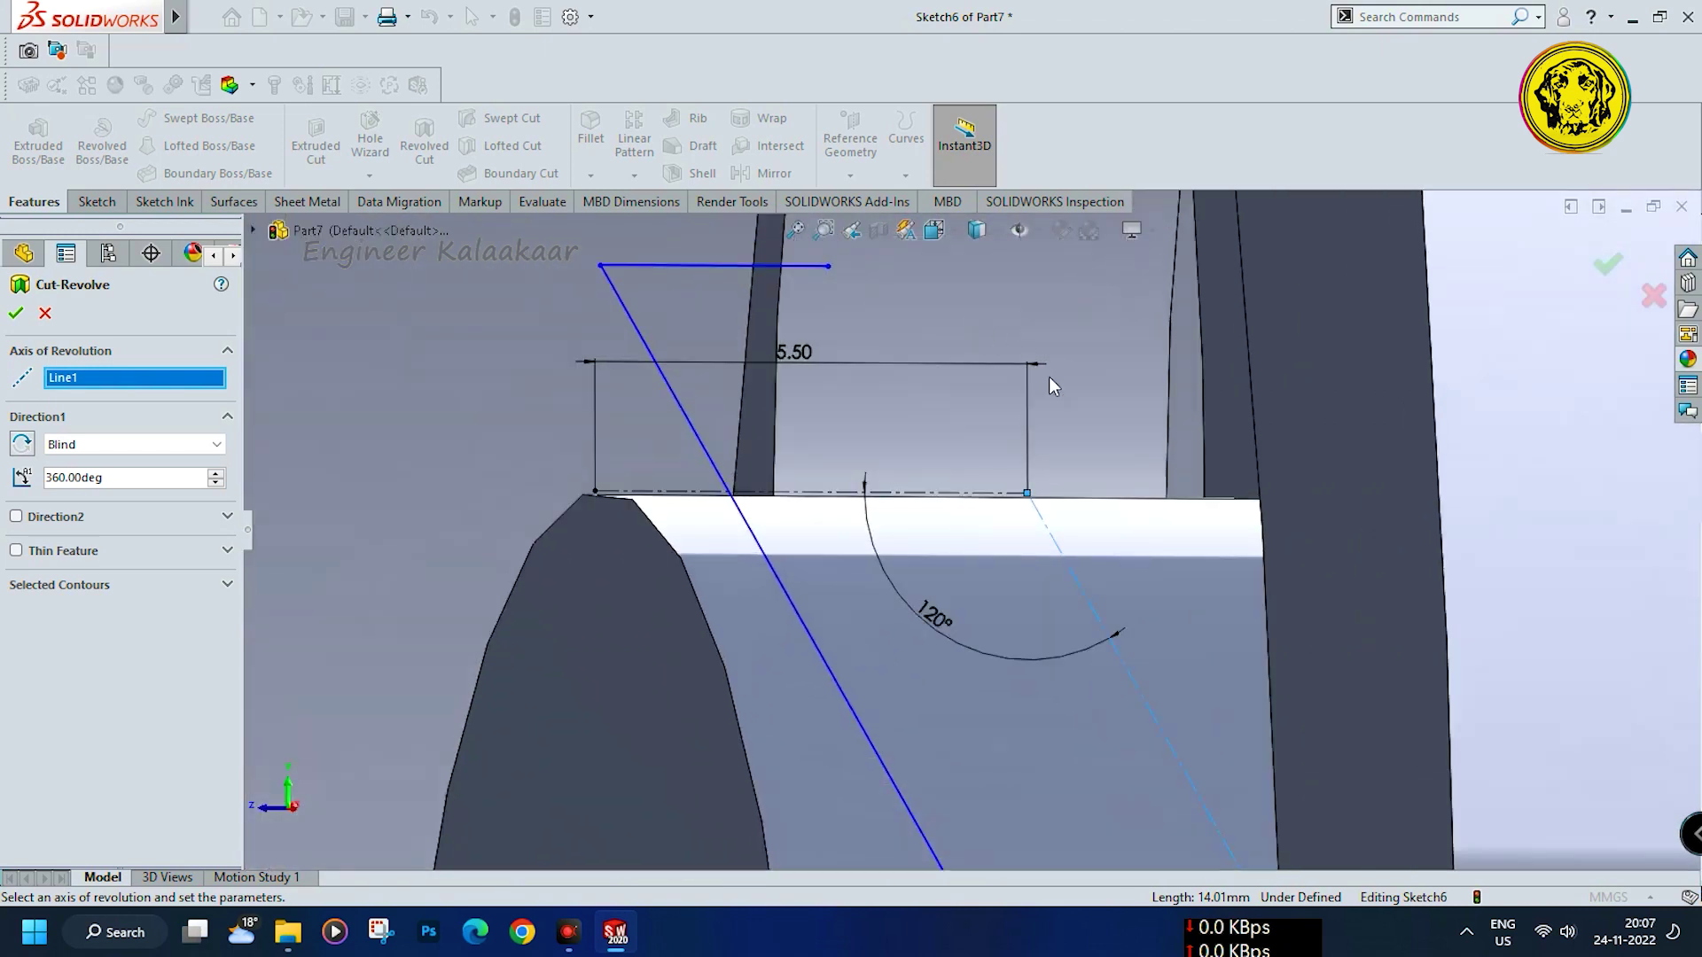
{"action": "scroll", "coordinate": [1049, 376], "scroll_direction": "down", "scroll_amount": 2}
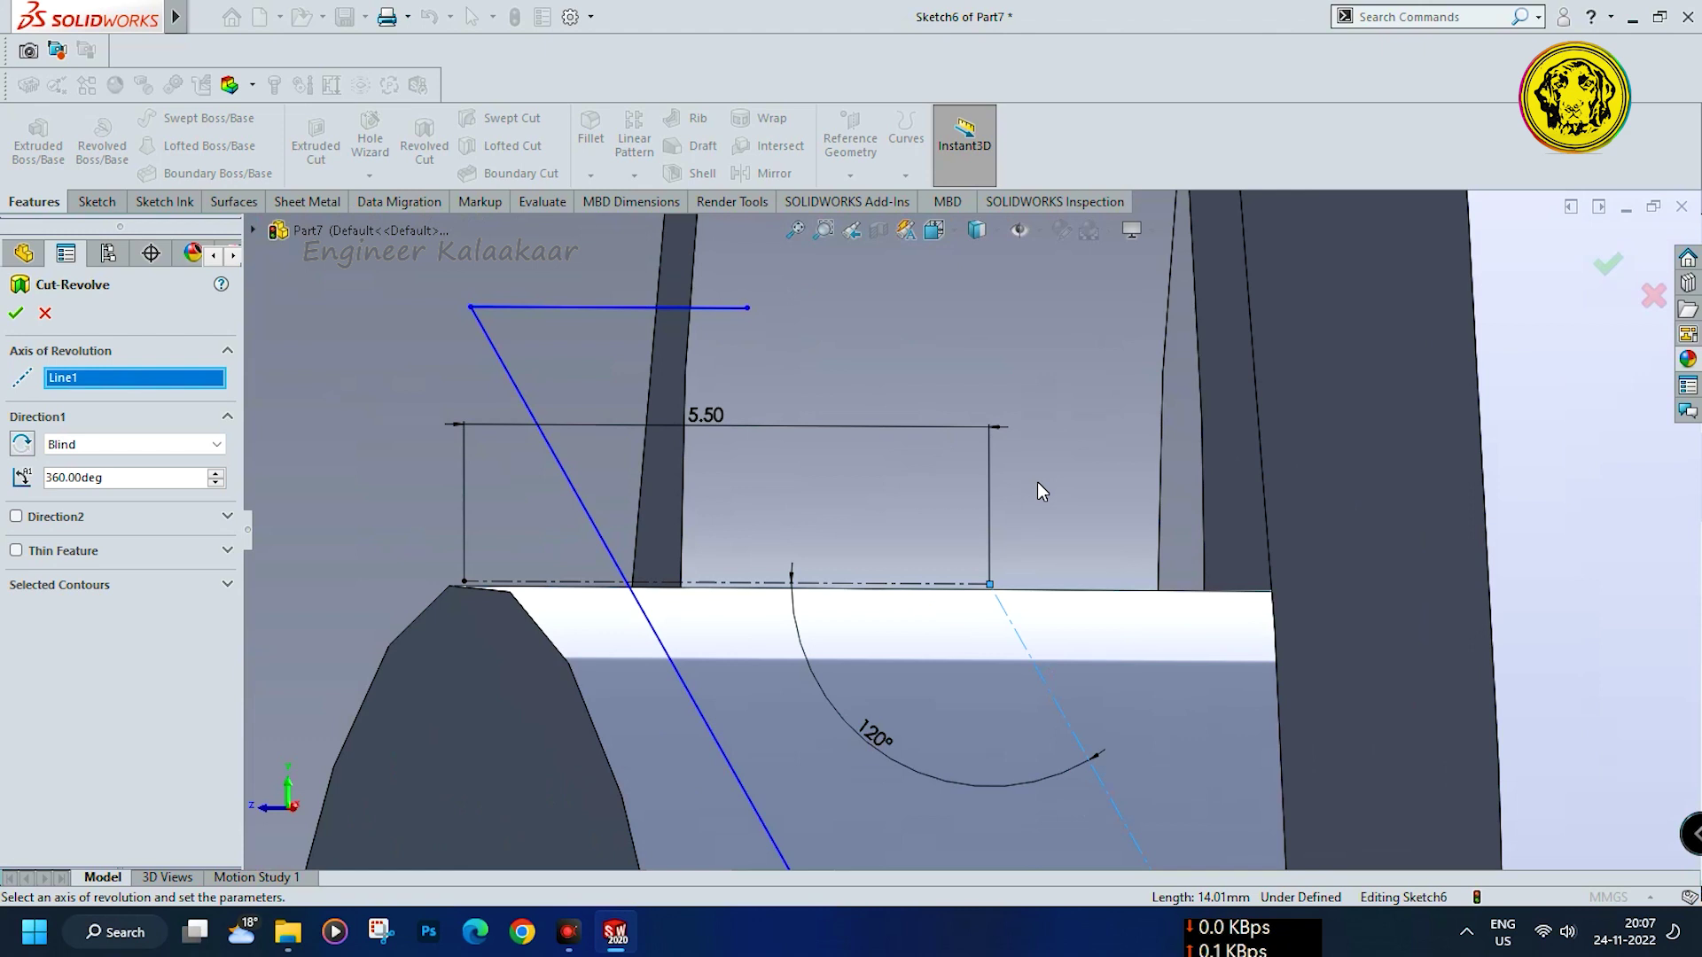
{"action": "scroll", "coordinate": [1037, 482], "scroll_direction": "down", "scroll_amount": 1}
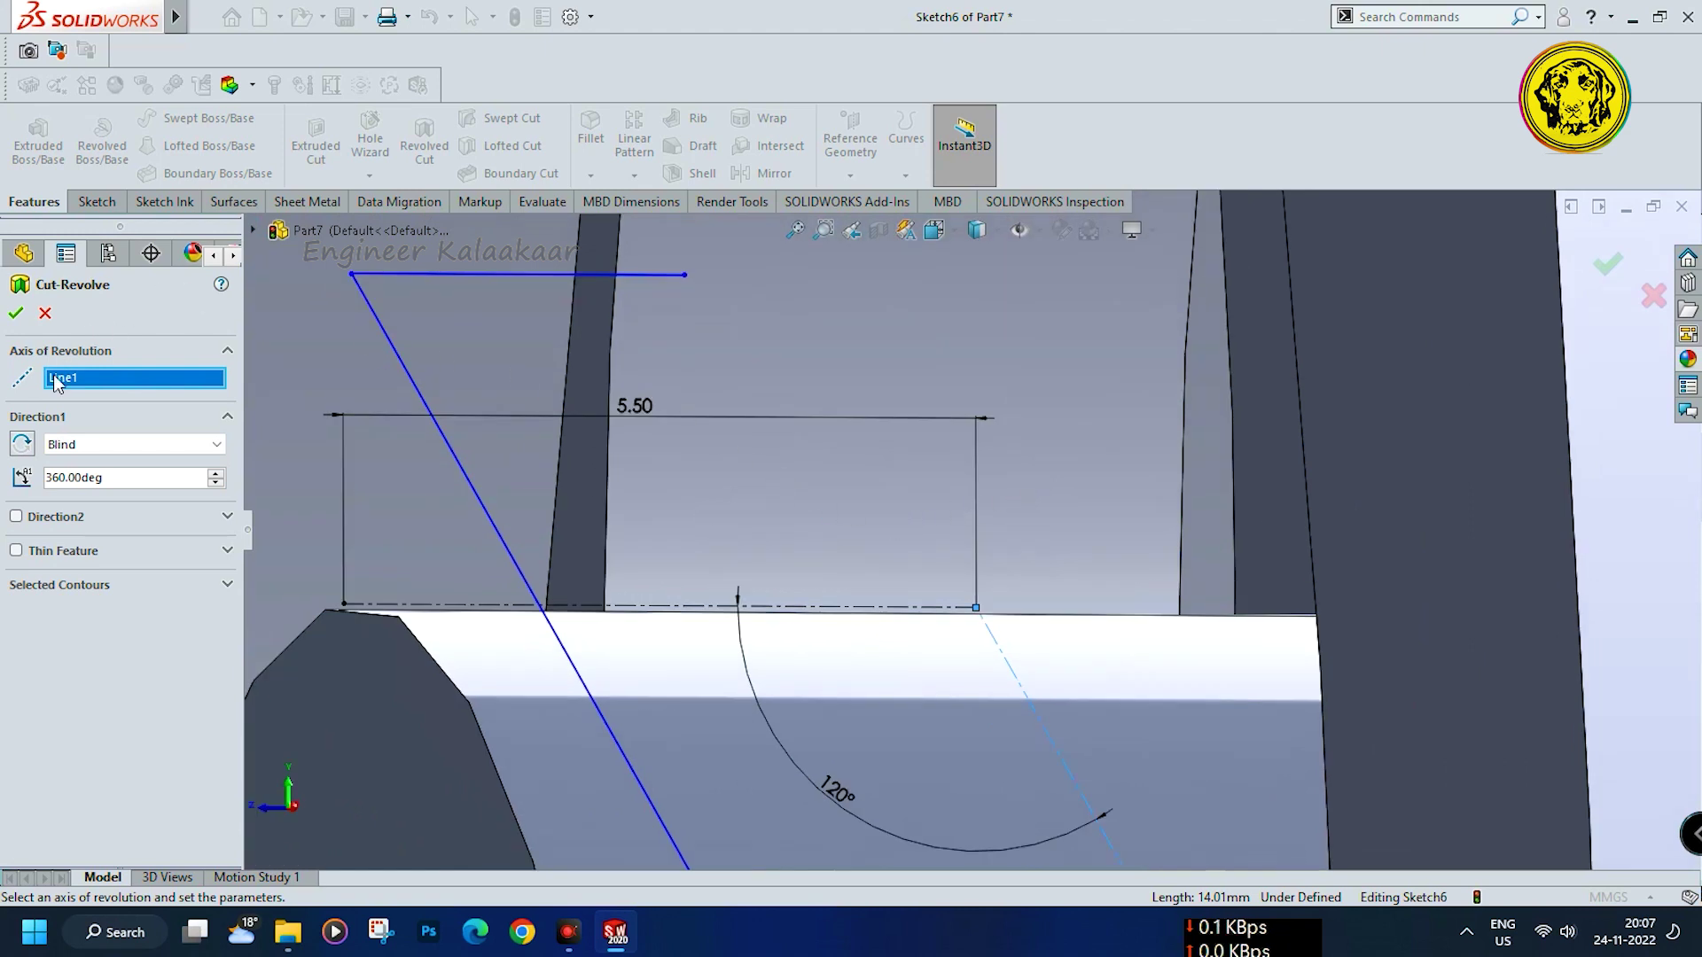
{"action": "key", "text": "Escape"}
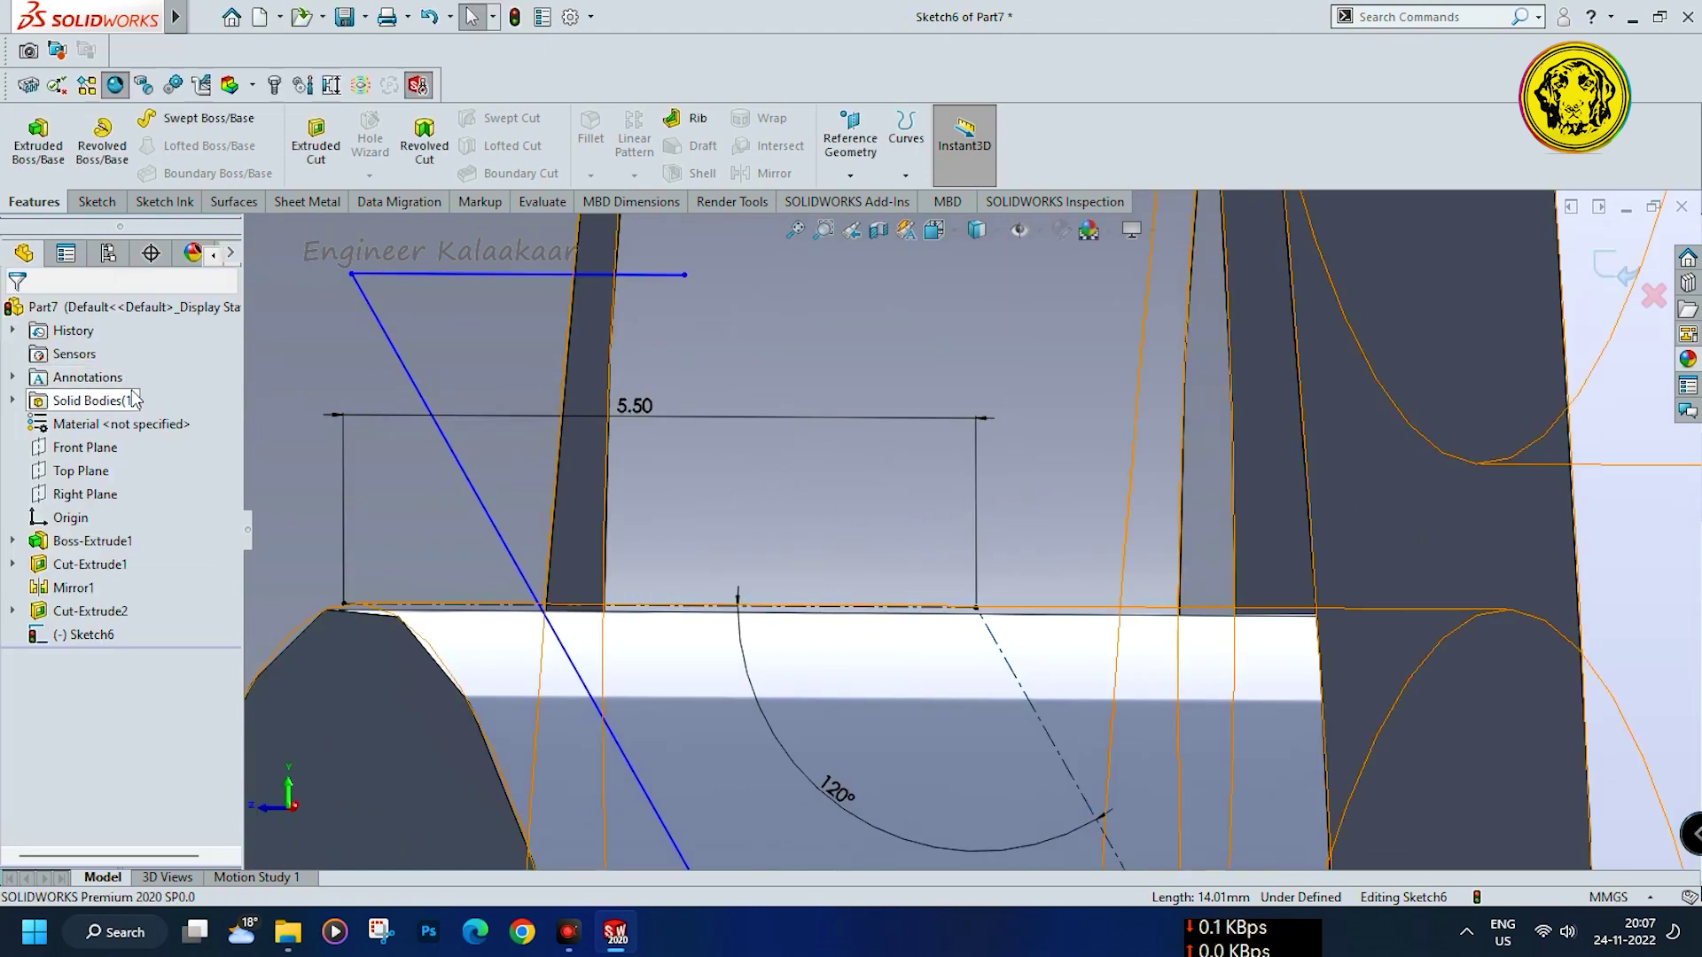
Draw lines from the upper horizontal line's free end to the lower end of the slanted centreline and to the horizontal centreline's inner end
{"action": "left_click", "coordinate": [89, 202]}
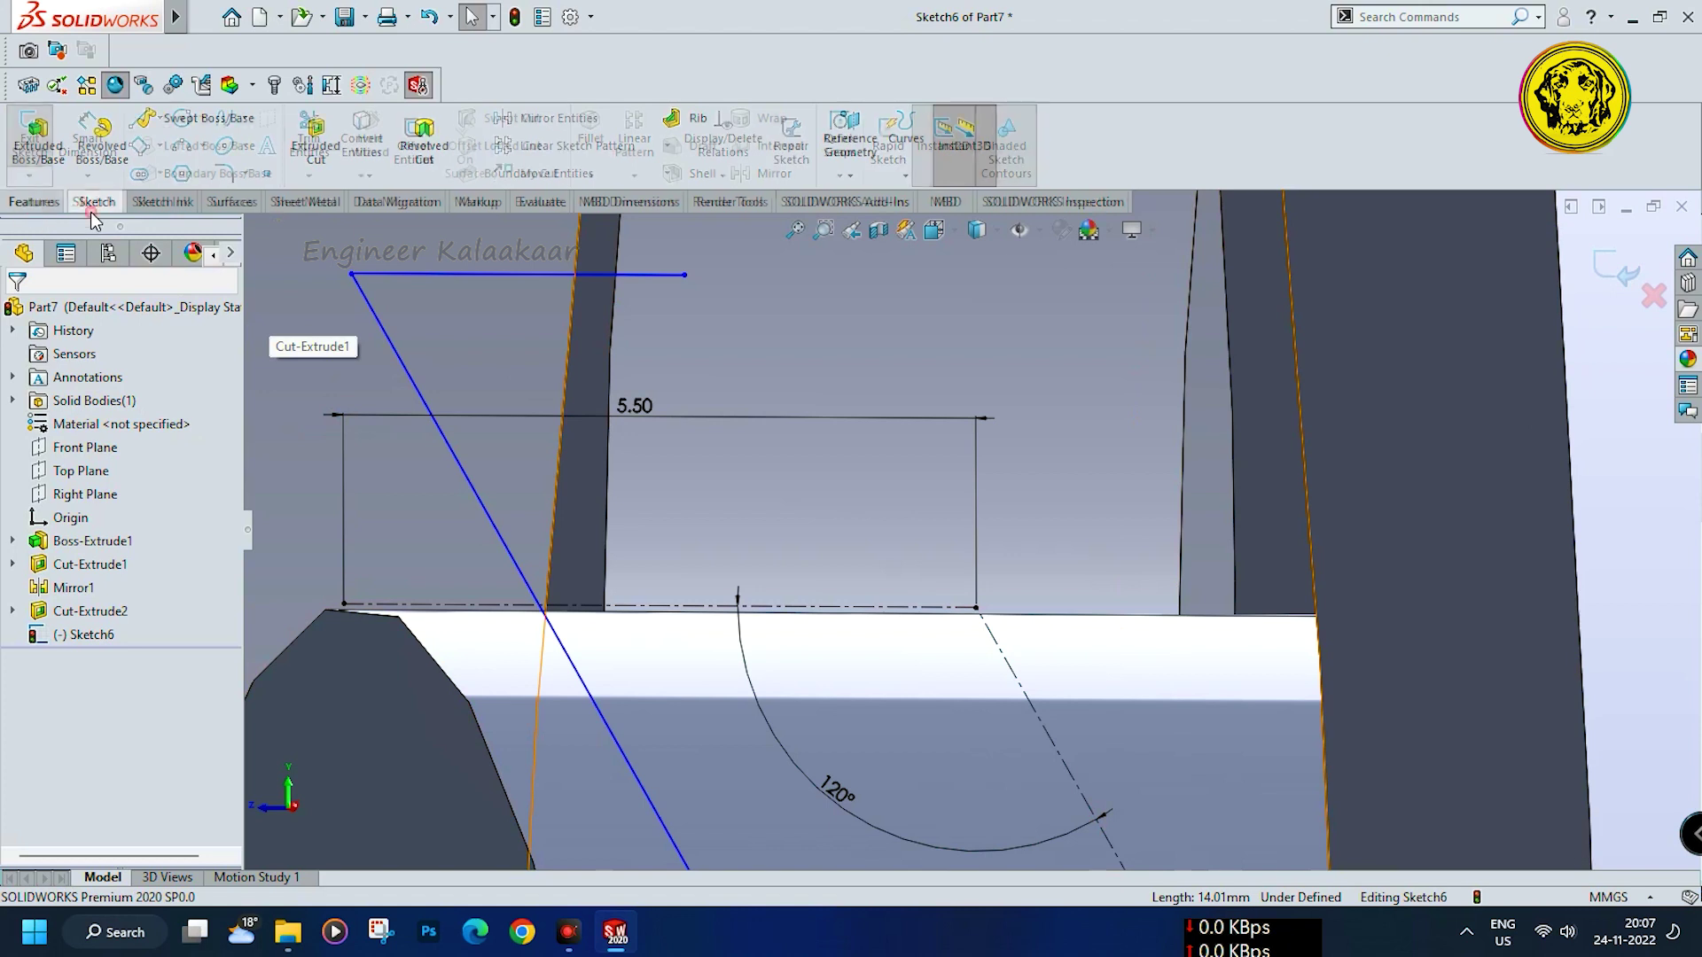
{"action": "left_click", "coordinate": [142, 119]}
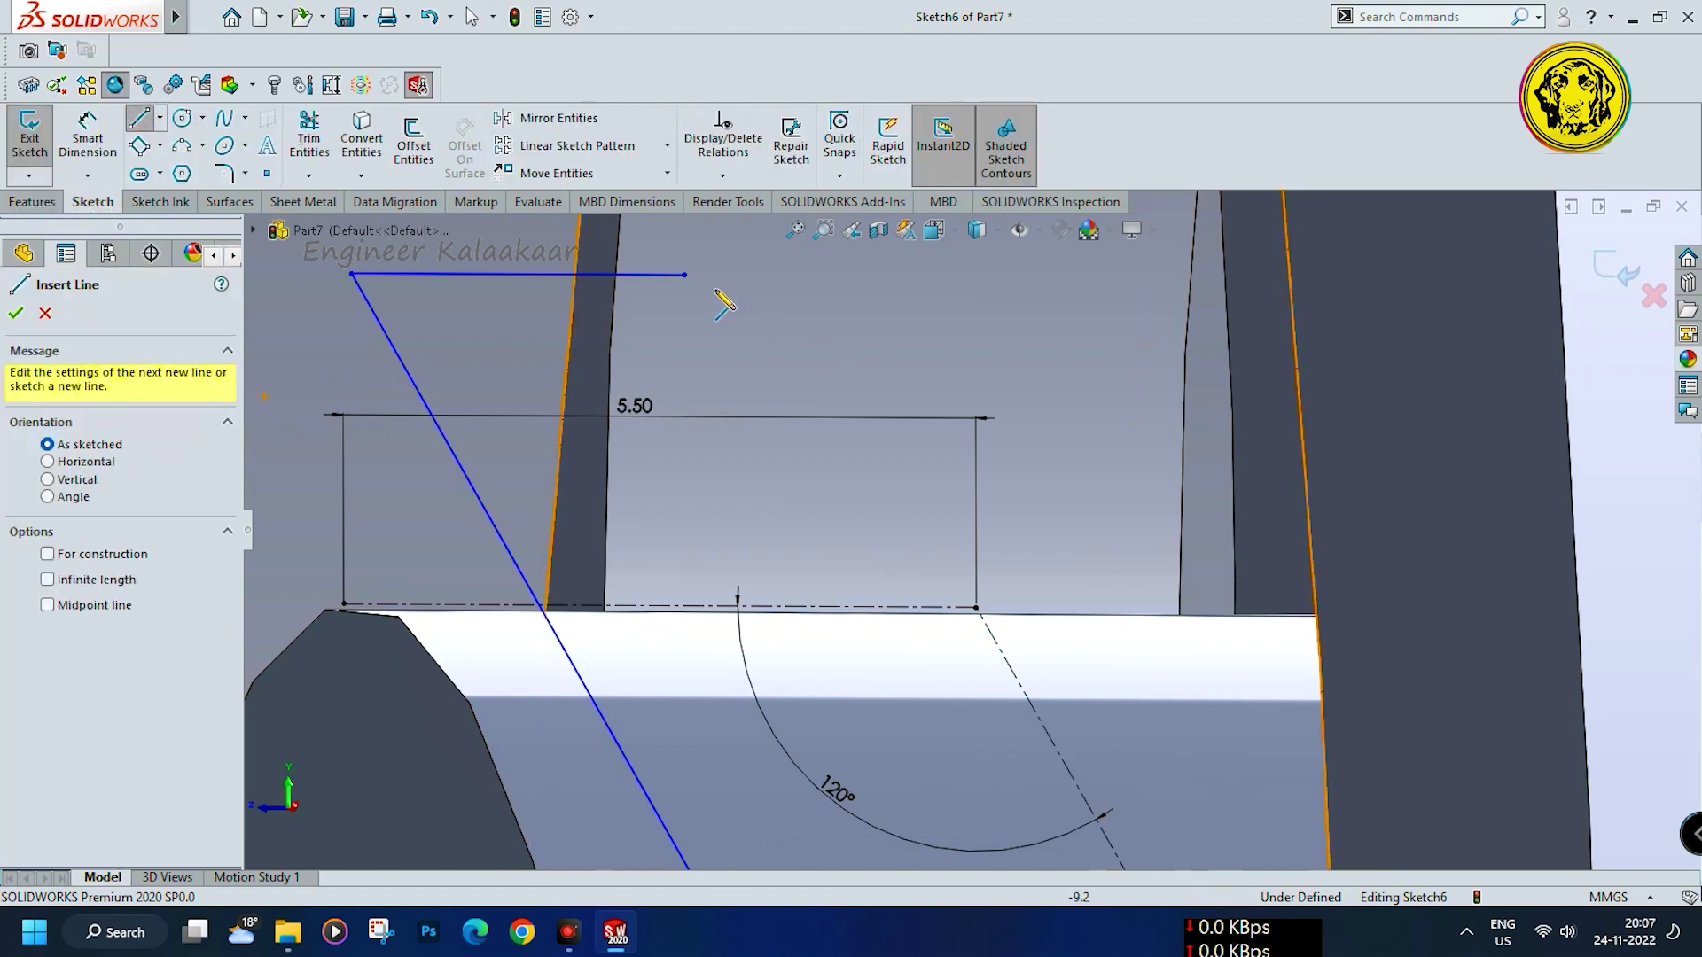
{"action": "left_click", "coordinate": [684, 275]}
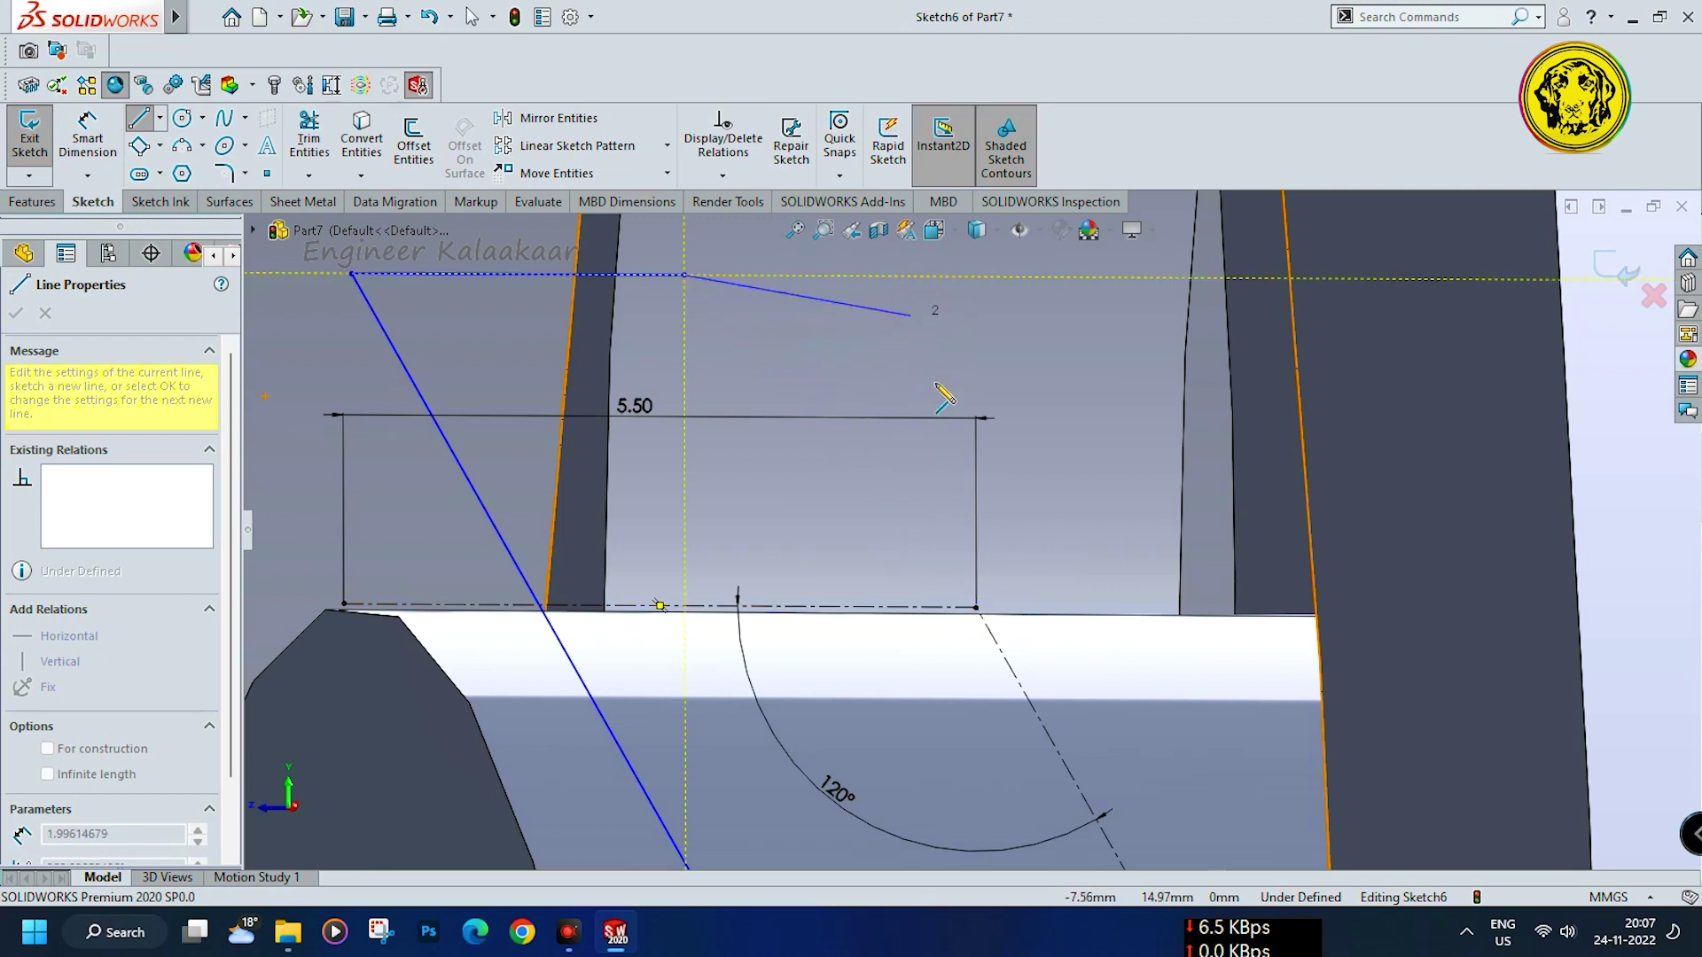
{"action": "left_click", "coordinate": [977, 609]}
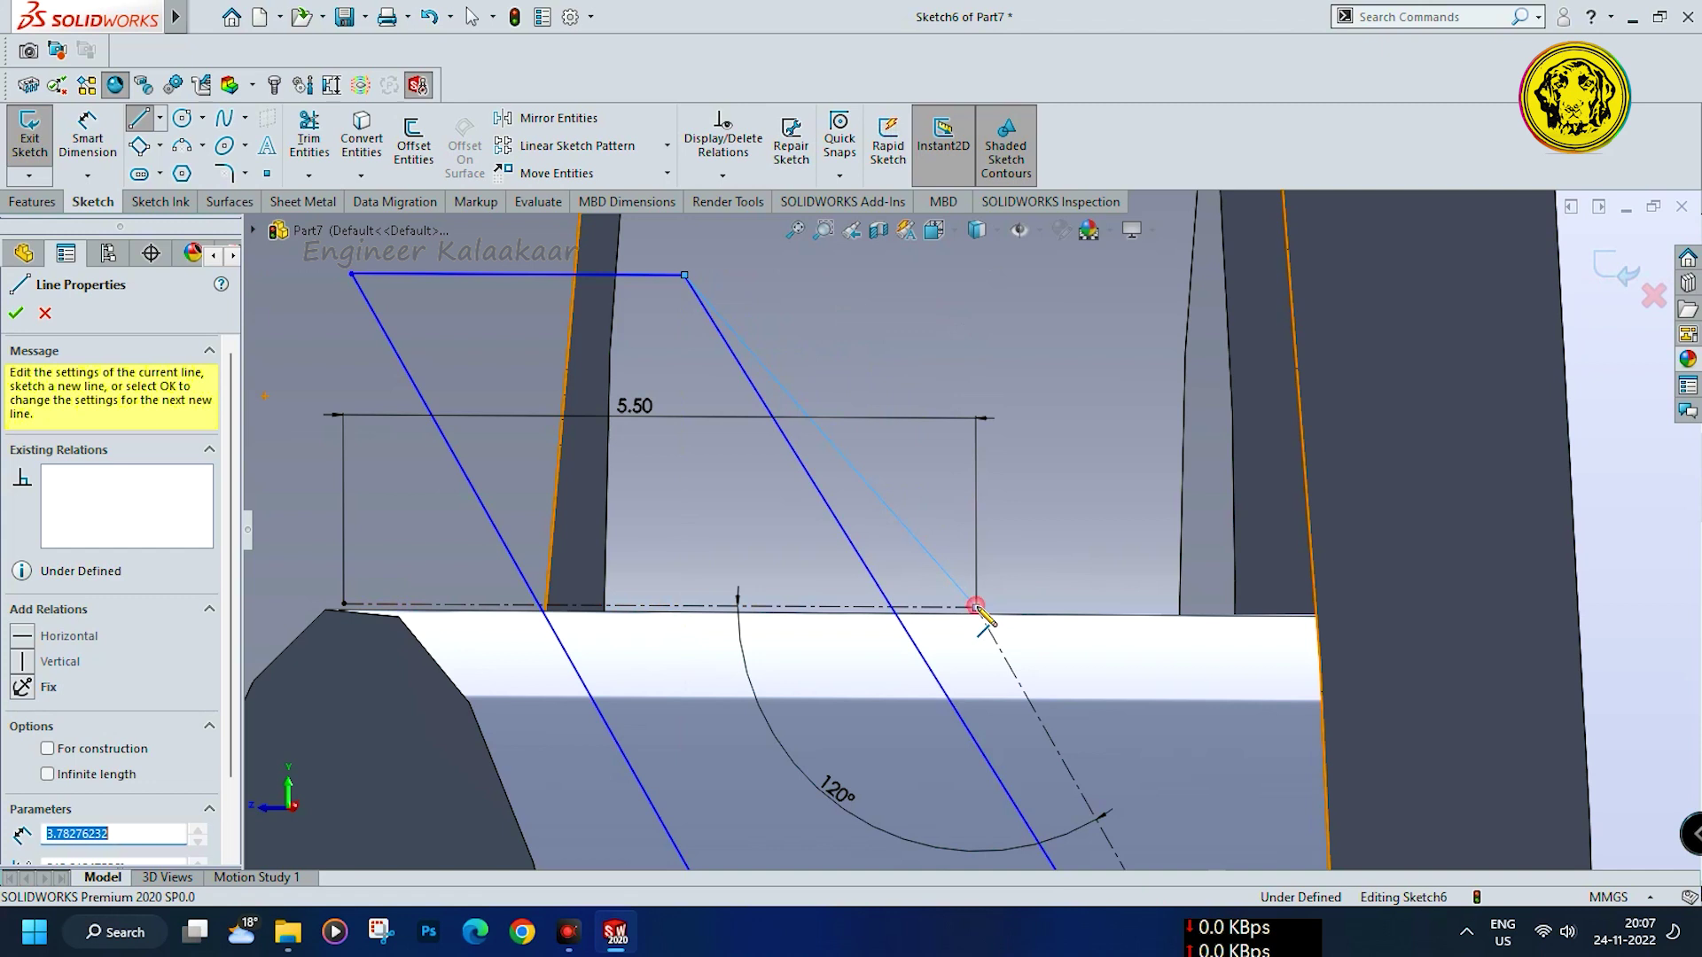
{"action": "scroll", "coordinate": [976, 609], "scroll_direction": "up", "scroll_amount": 6}
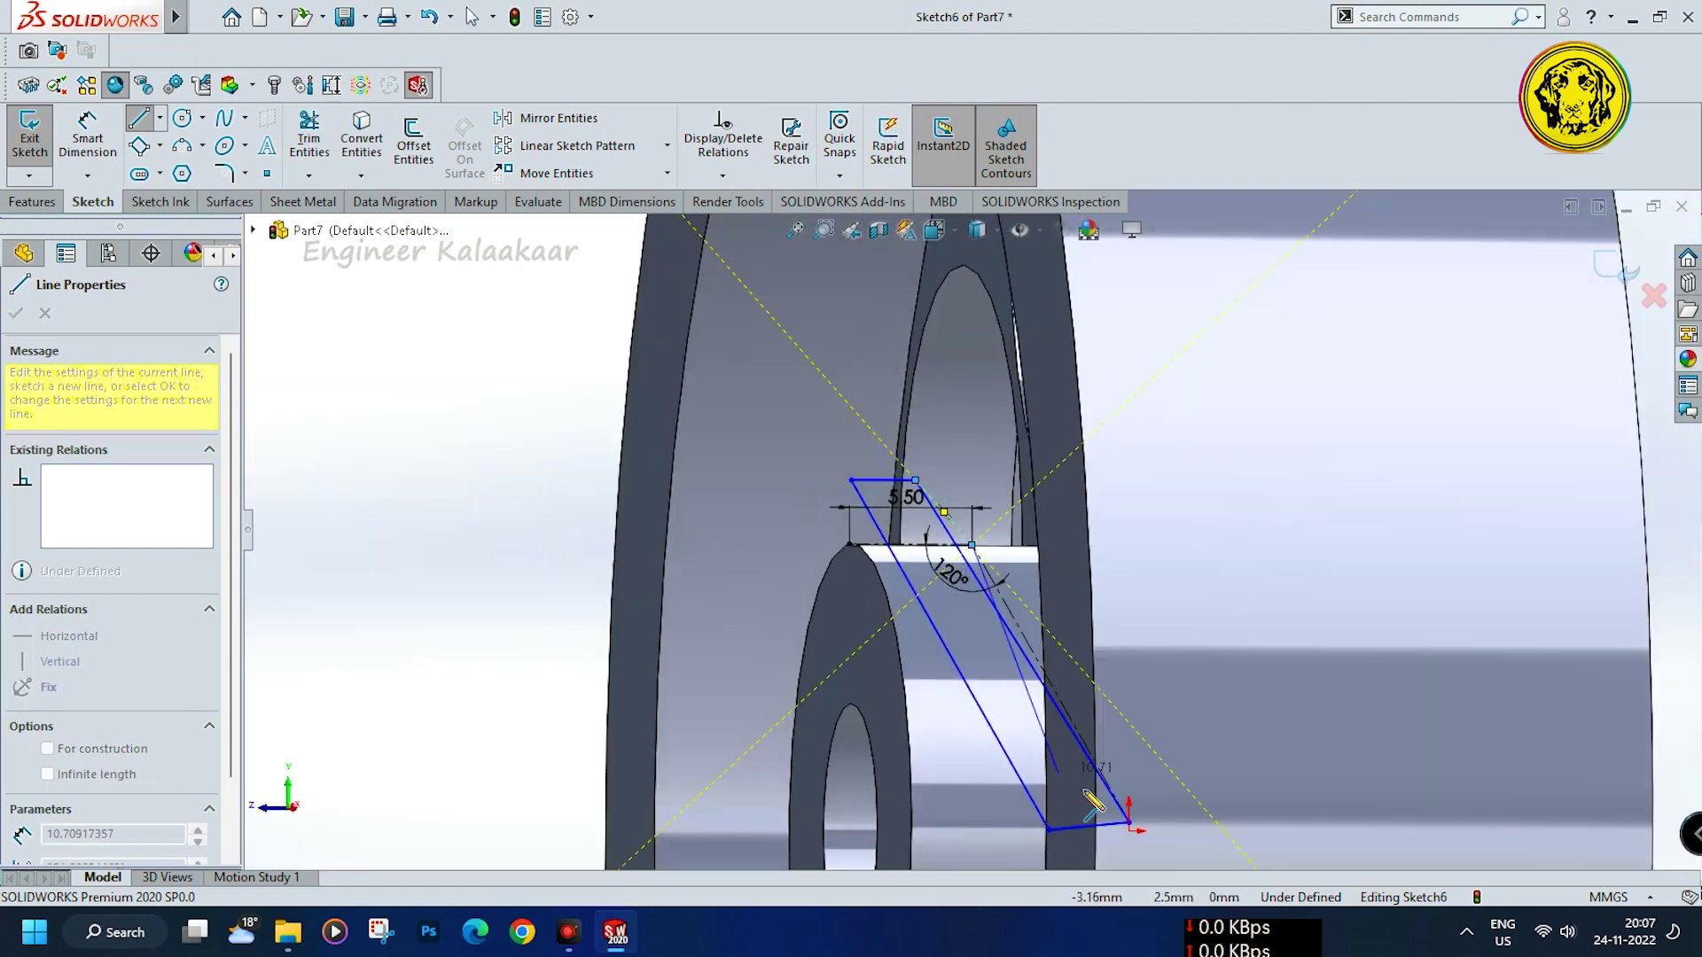
{"action": "key", "text": "Escape"}
Dimension the profile's short upper horizontal line and set its length to 2.75 mm
{"action": "scroll", "coordinate": [950, 723], "scroll_direction": "down", "scroll_amount": 3}
{"action": "scroll", "coordinate": [891, 585], "scroll_direction": "up", "scroll_amount": 1}
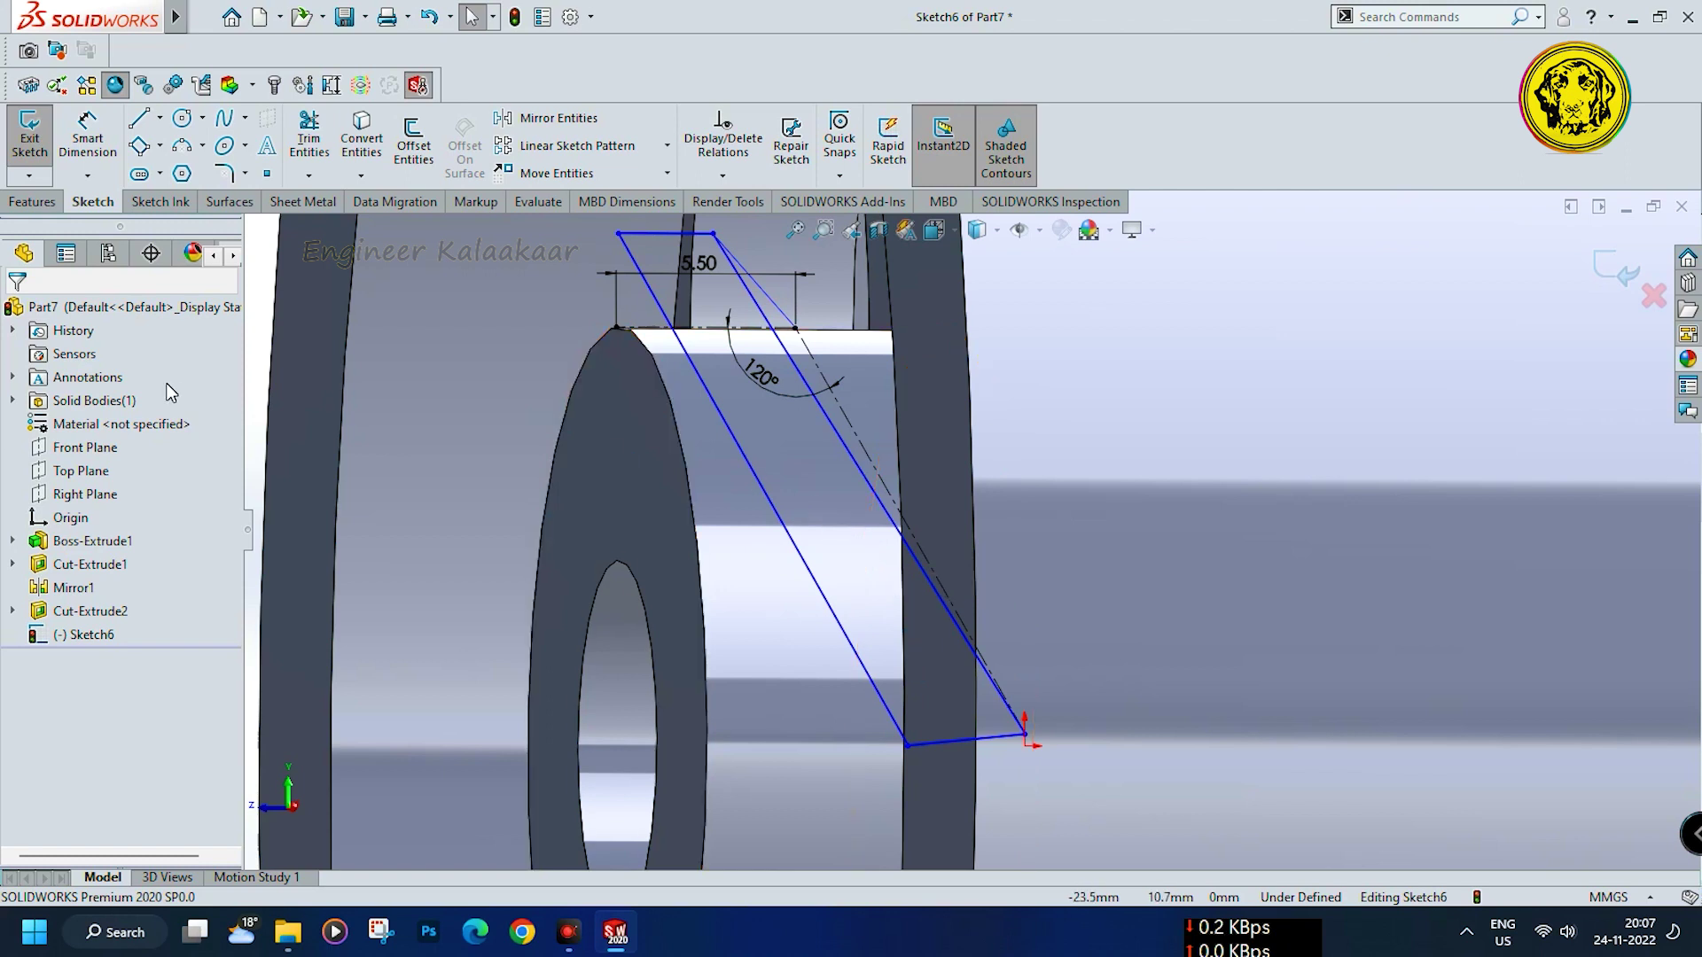
{"action": "scroll", "coordinate": [672, 429], "scroll_direction": "up", "scroll_amount": 1}
{"action": "scroll", "coordinate": [819, 378], "scroll_direction": "down", "scroll_amount": 4}
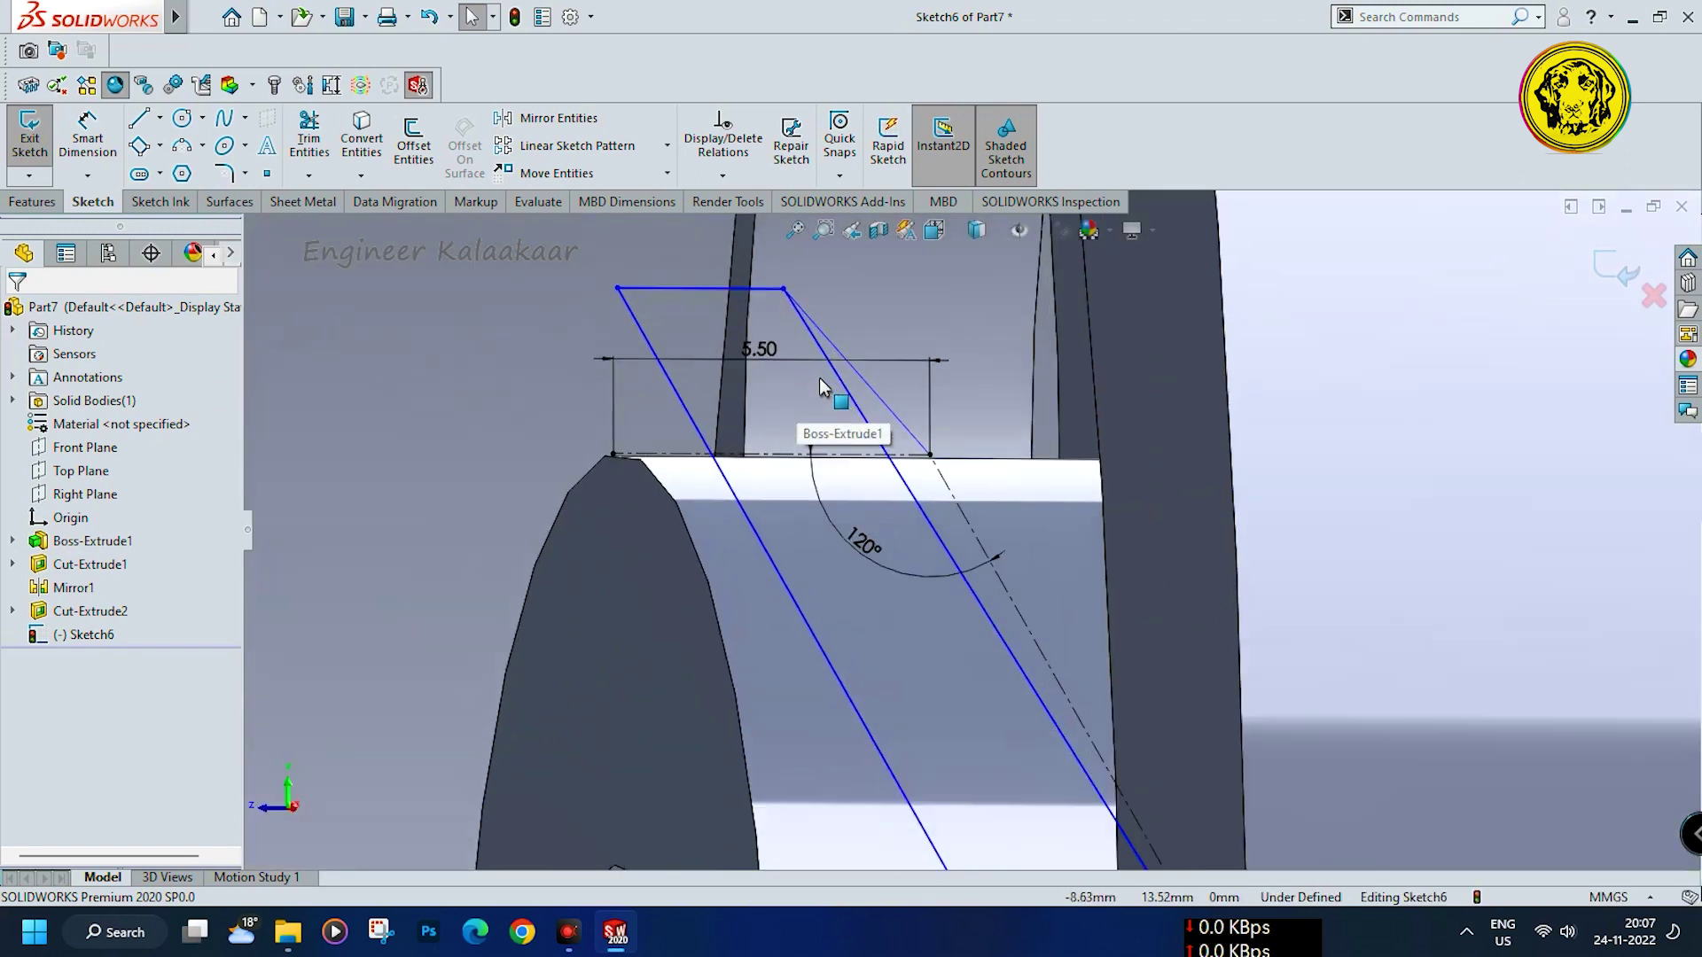
{"action": "scroll", "coordinate": [819, 378], "scroll_direction": "up", "scroll_amount": 1}
{"action": "scroll", "coordinate": [817, 390], "scroll_direction": "down", "scroll_amount": 2}
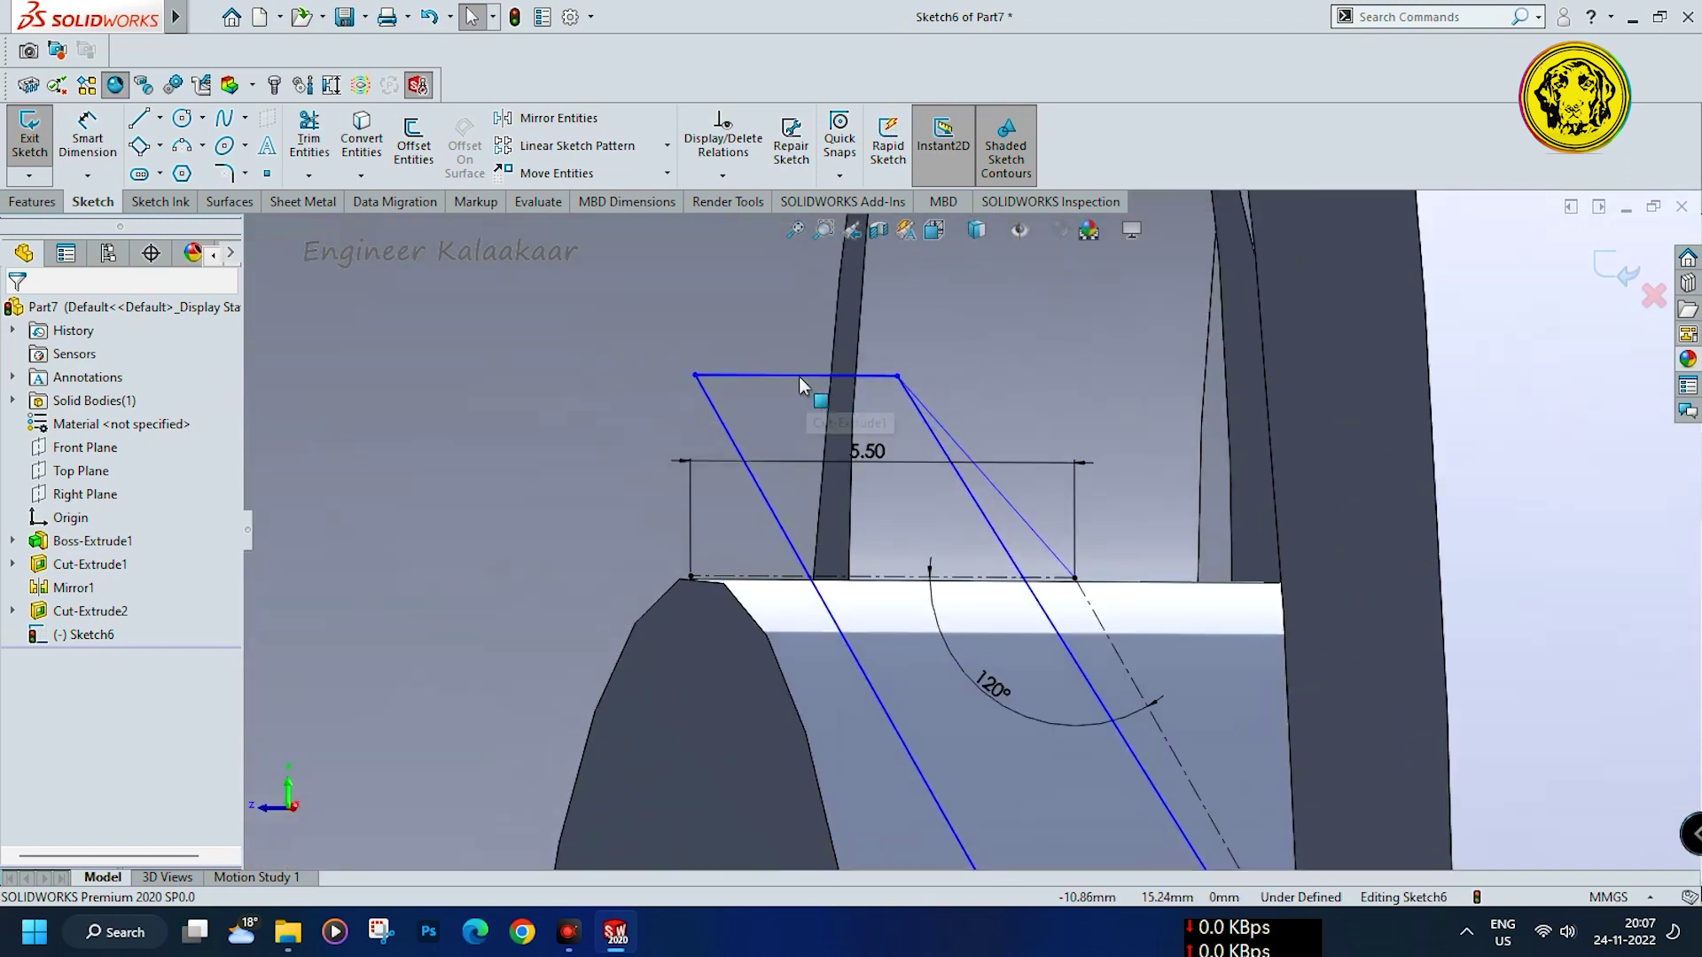
{"action": "left_click", "coordinate": [87, 140]}
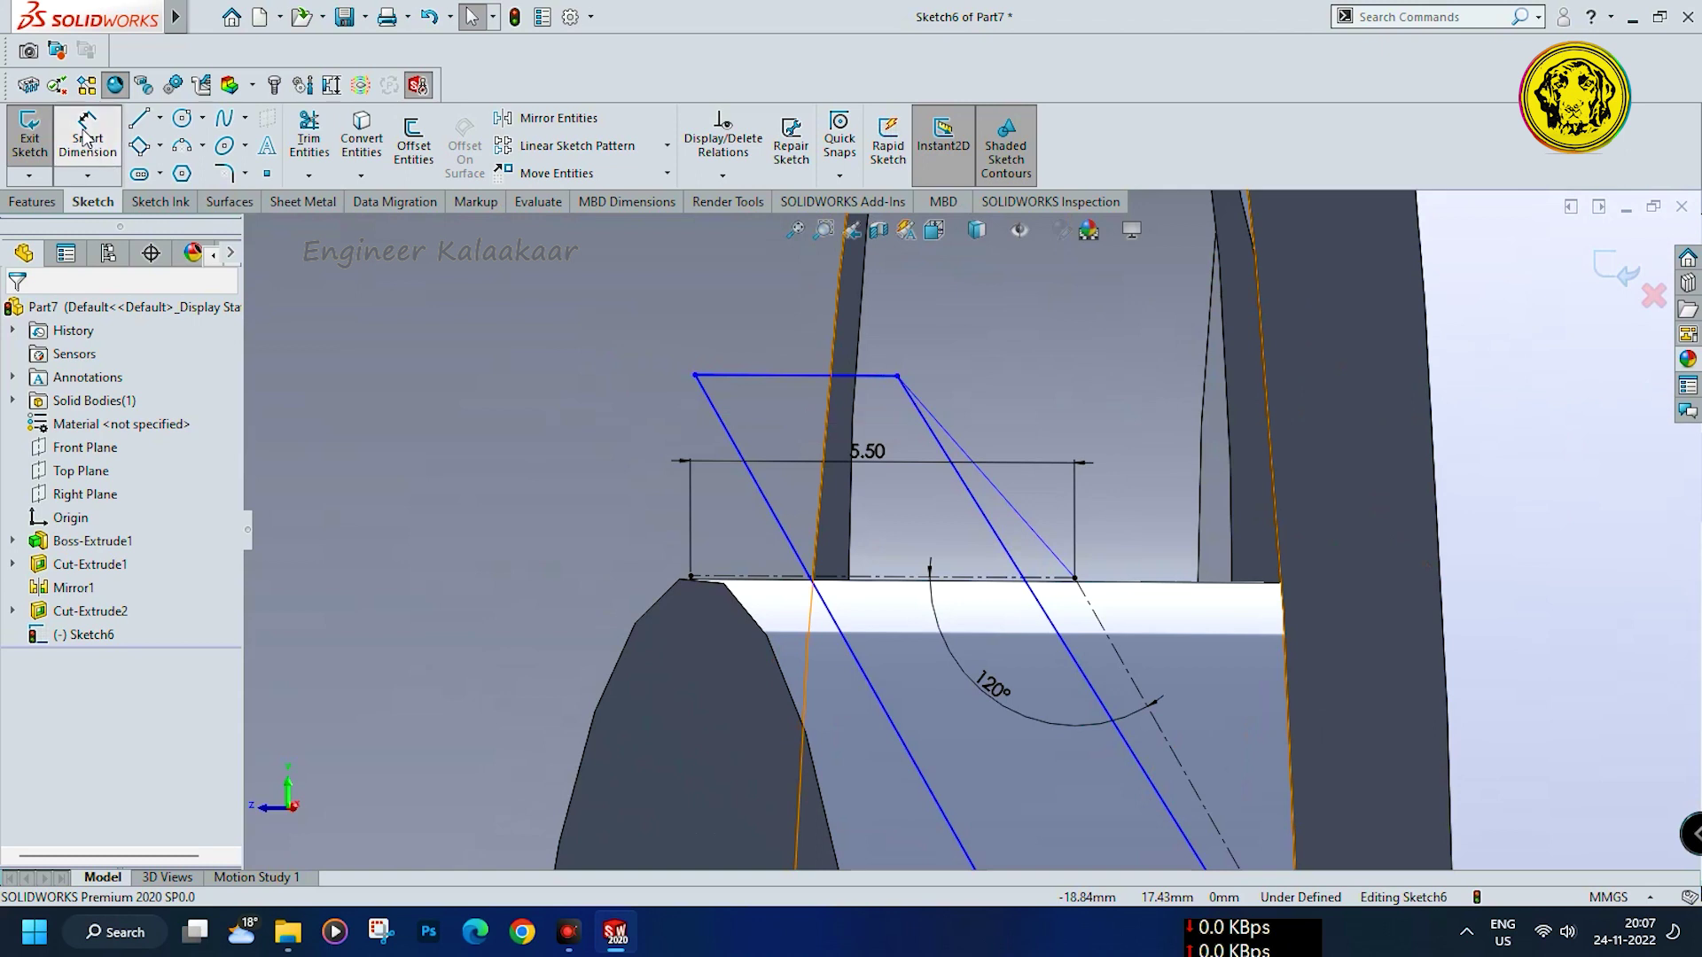
{"action": "left_click", "coordinate": [780, 375]}
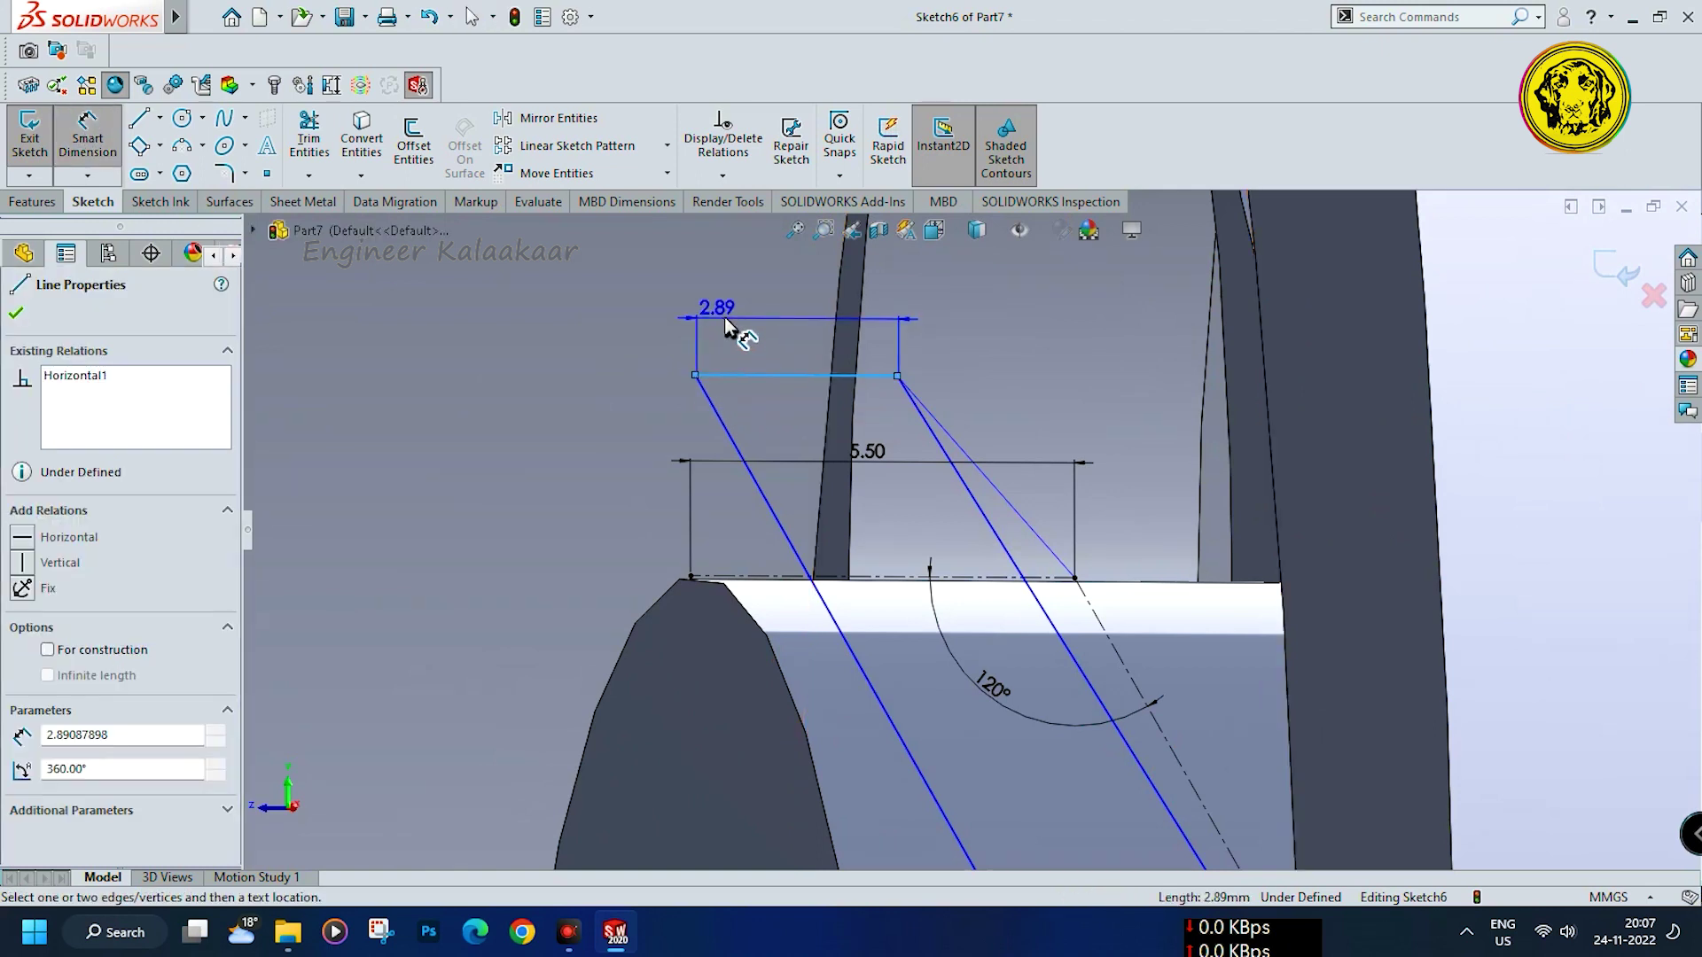
{"action": "left_click", "coordinate": [725, 324]}
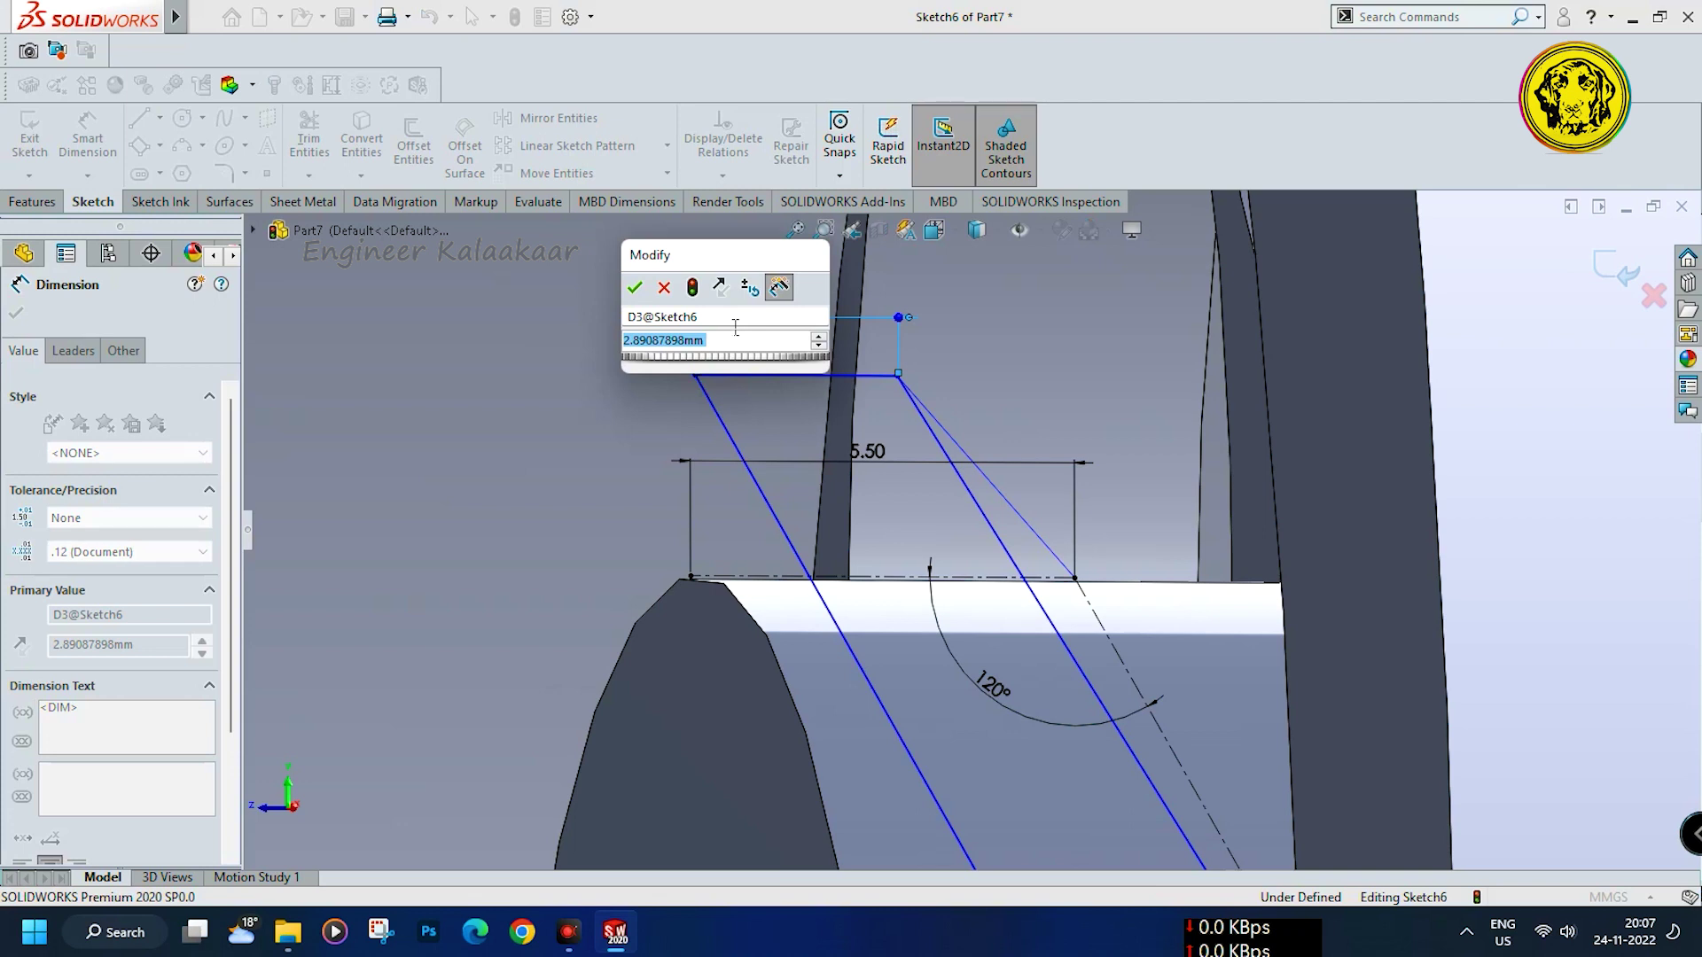
{"action": "type", "text": "2.75"}
{"action": "key", "text": "Return"}
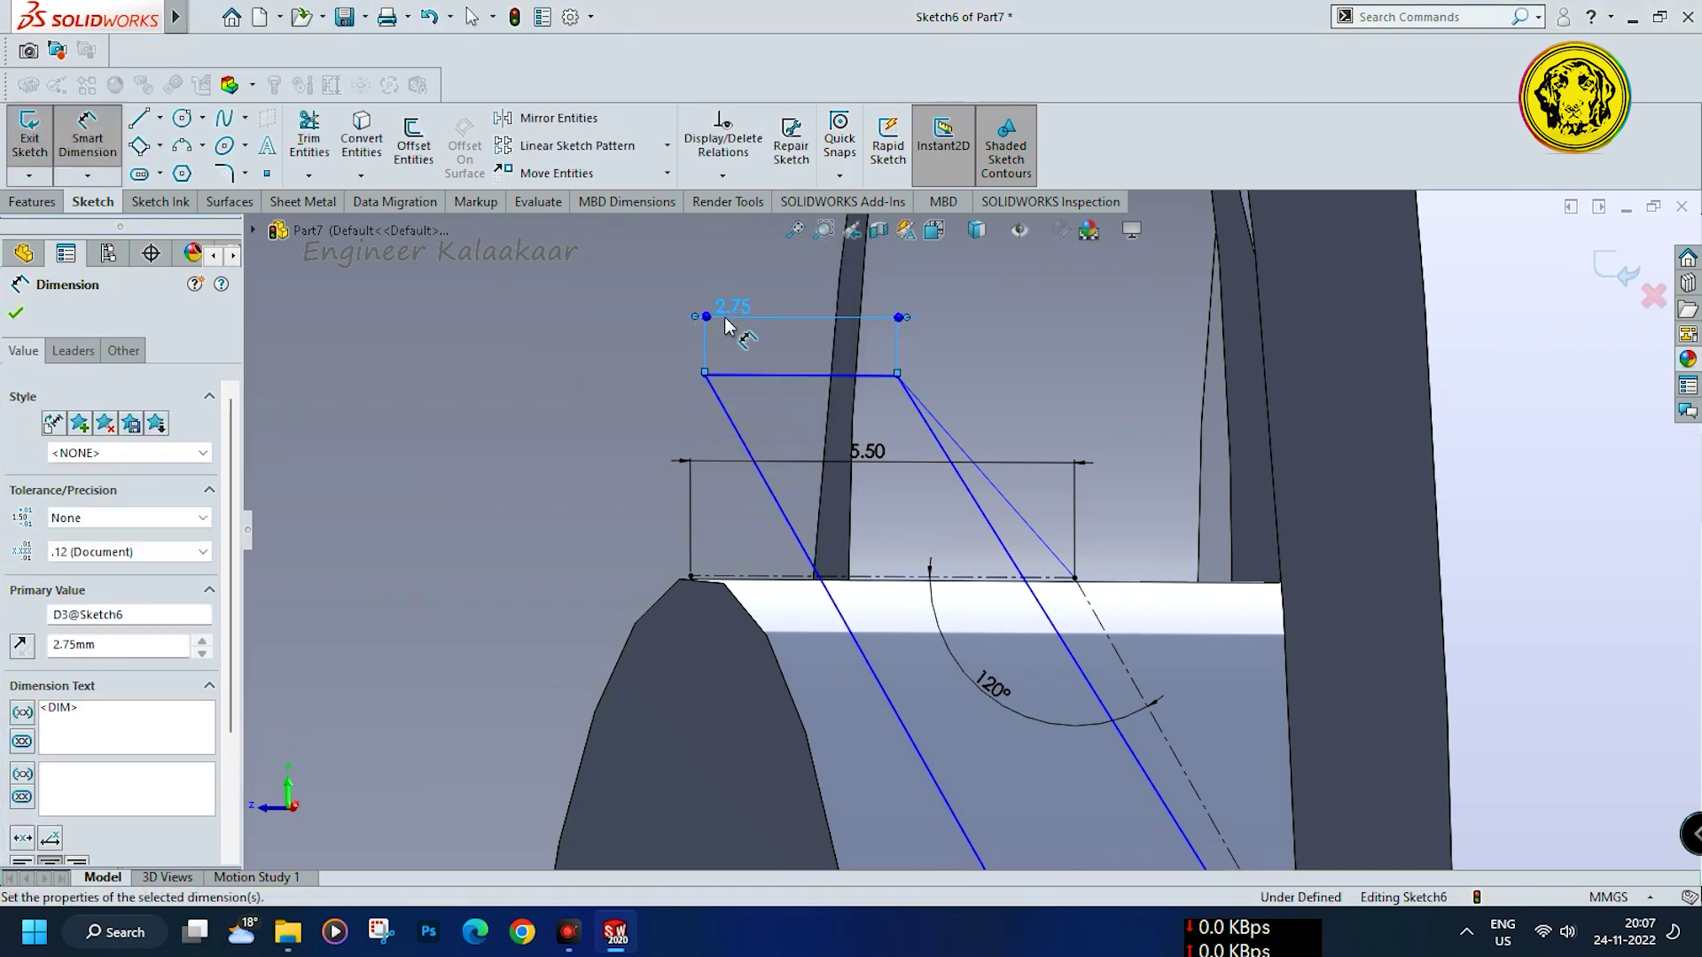
Add a collinear relation between the profile's long inner slanted line and the slanted centreline
{"action": "left_click", "coordinate": [1046, 620]}
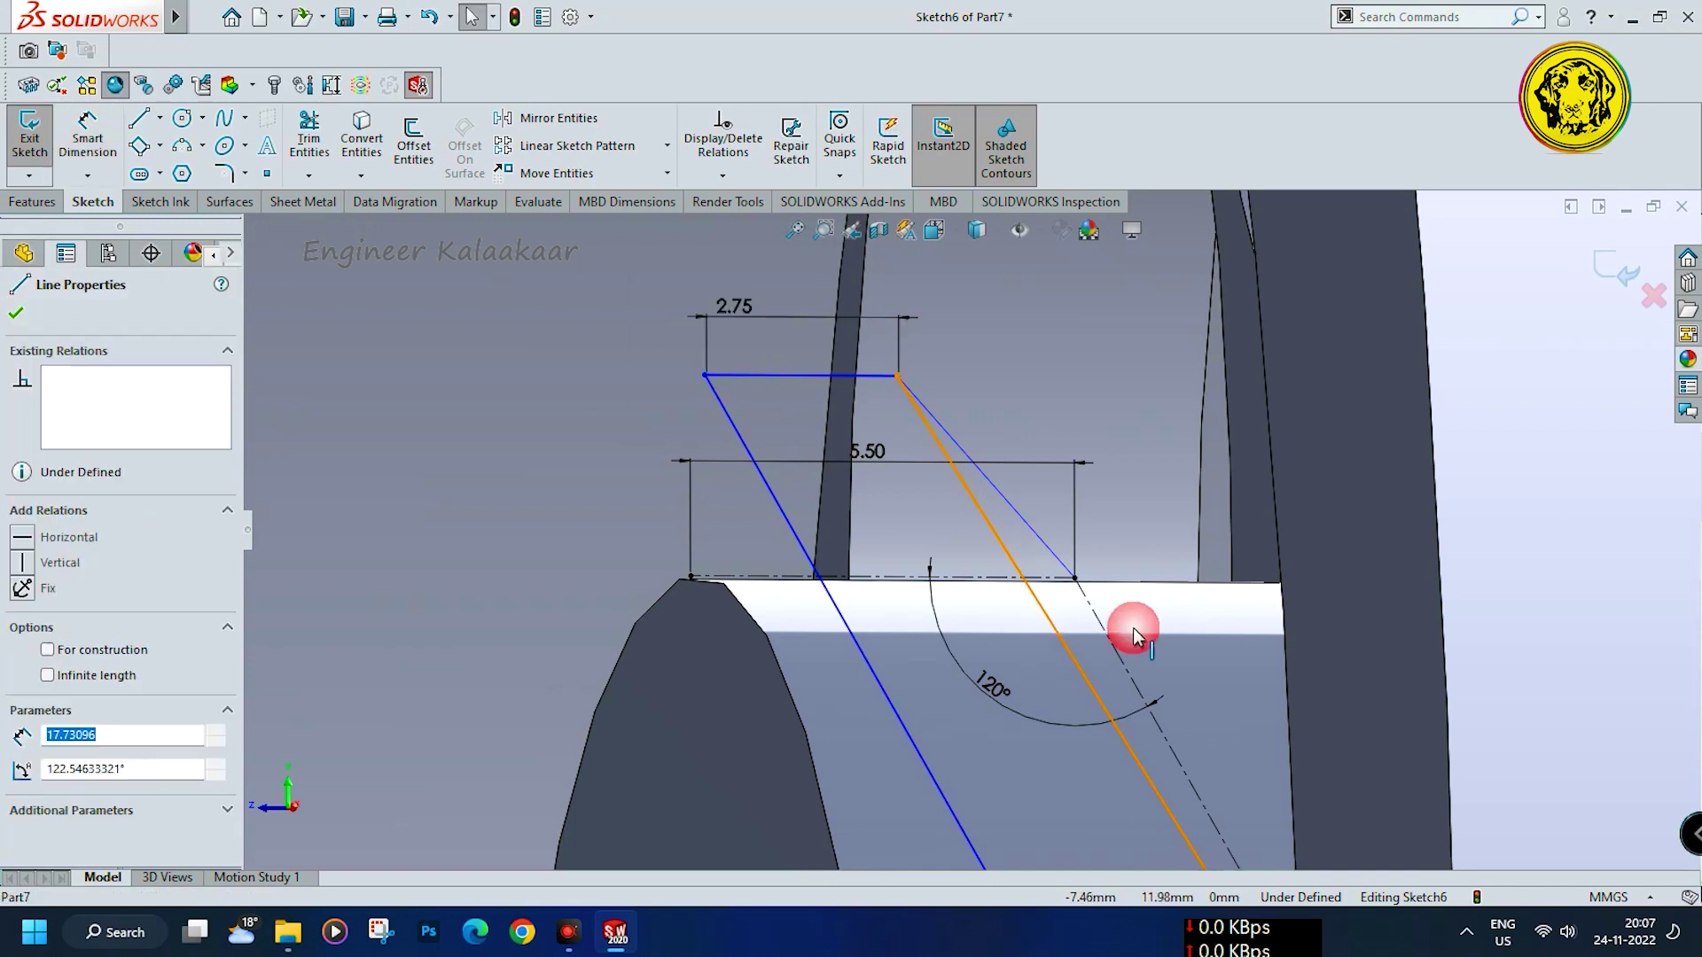
{"action": "left_click", "coordinate": [1112, 640], "text": "ctrl"}
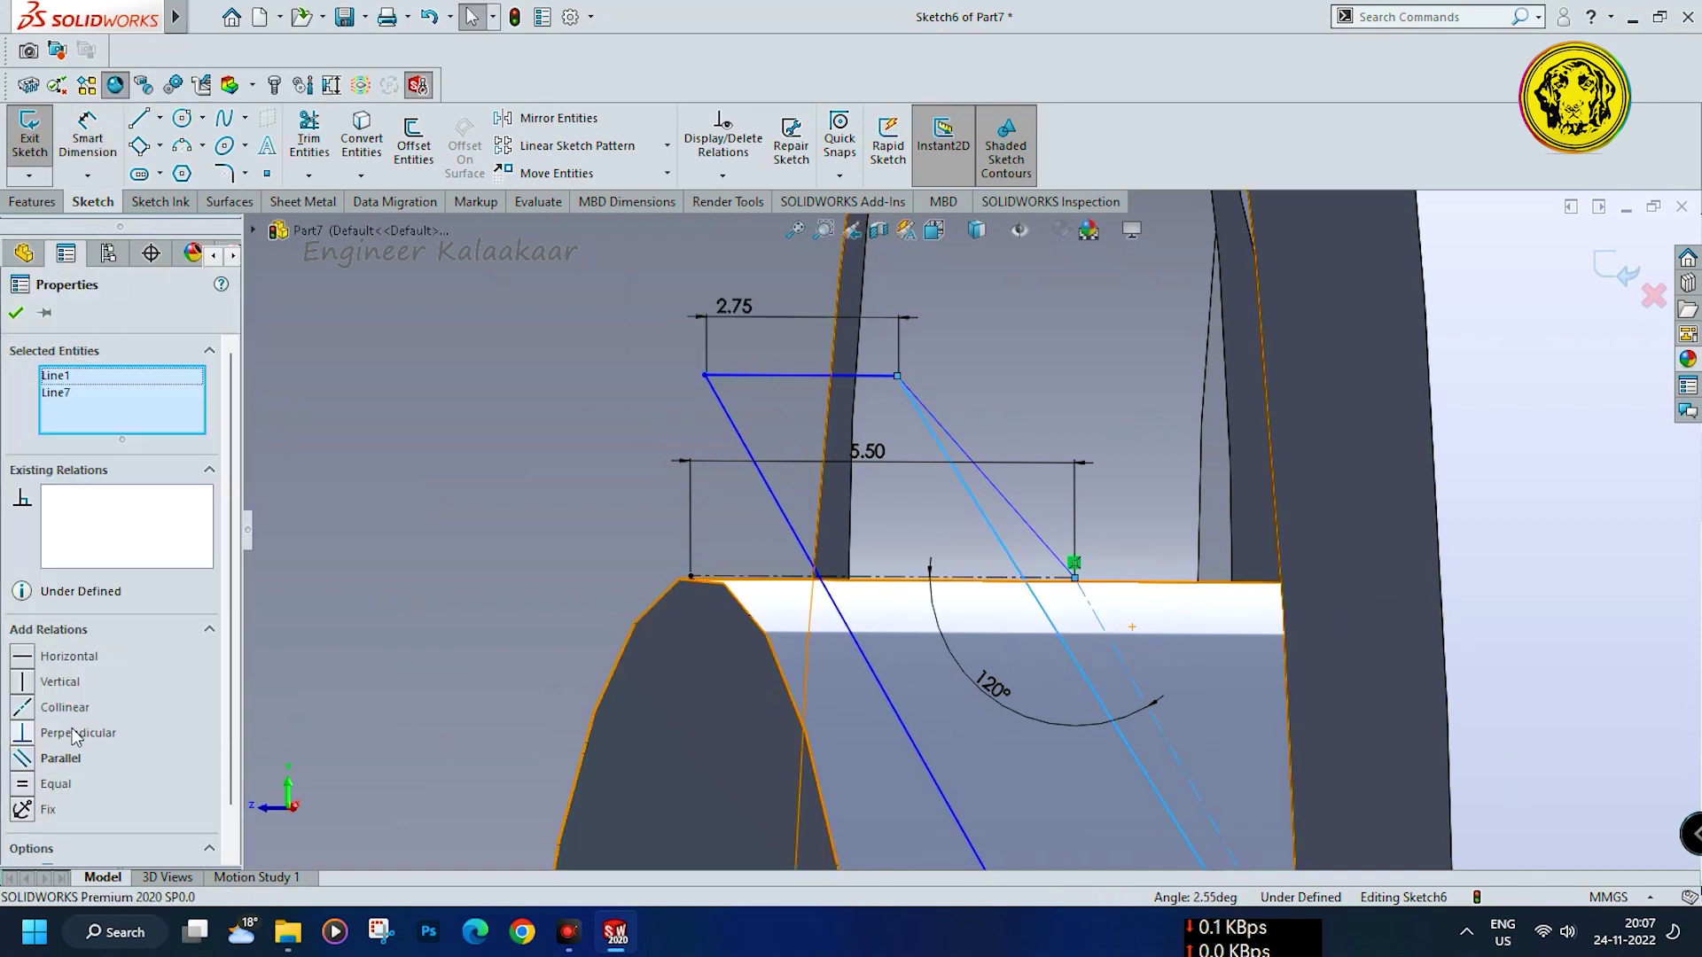
{"action": "left_click", "coordinate": [47, 708]}
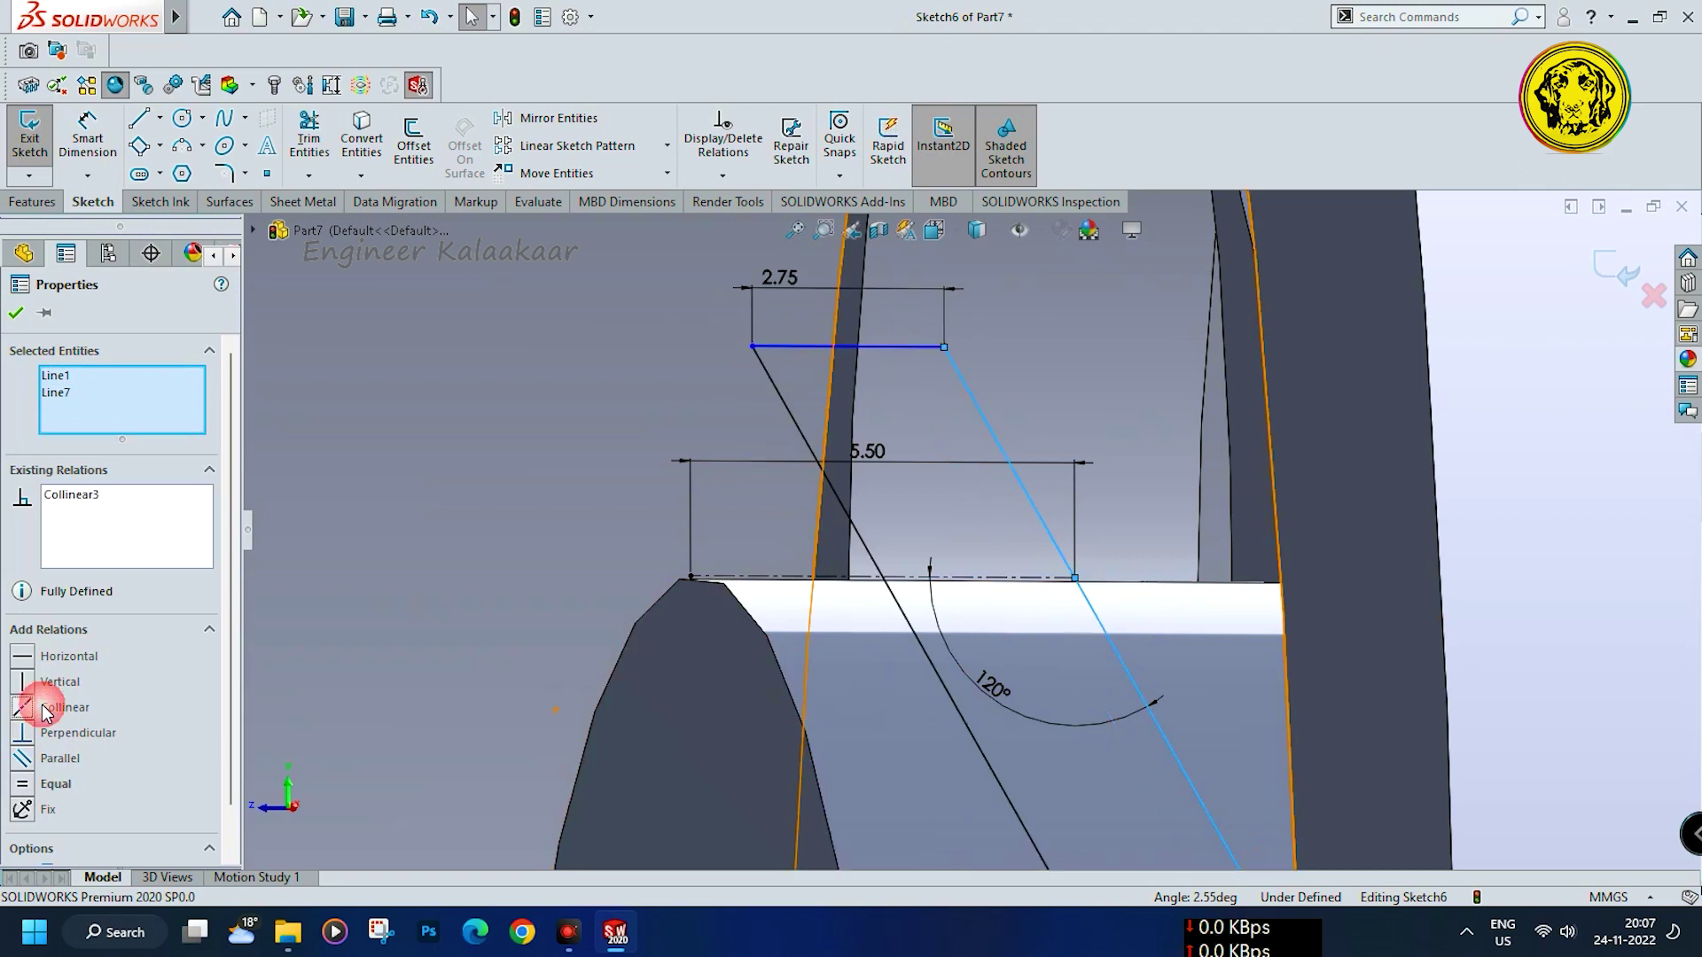
{"action": "left_click", "coordinate": [16, 315]}
Convert the long slanted line lying along the slanted centreline to construction geometry
{"action": "scroll", "coordinate": [670, 534], "scroll_direction": "up", "scroll_amount": 3}
{"action": "scroll", "coordinate": [1076, 660], "scroll_direction": "down", "scroll_amount": 2}
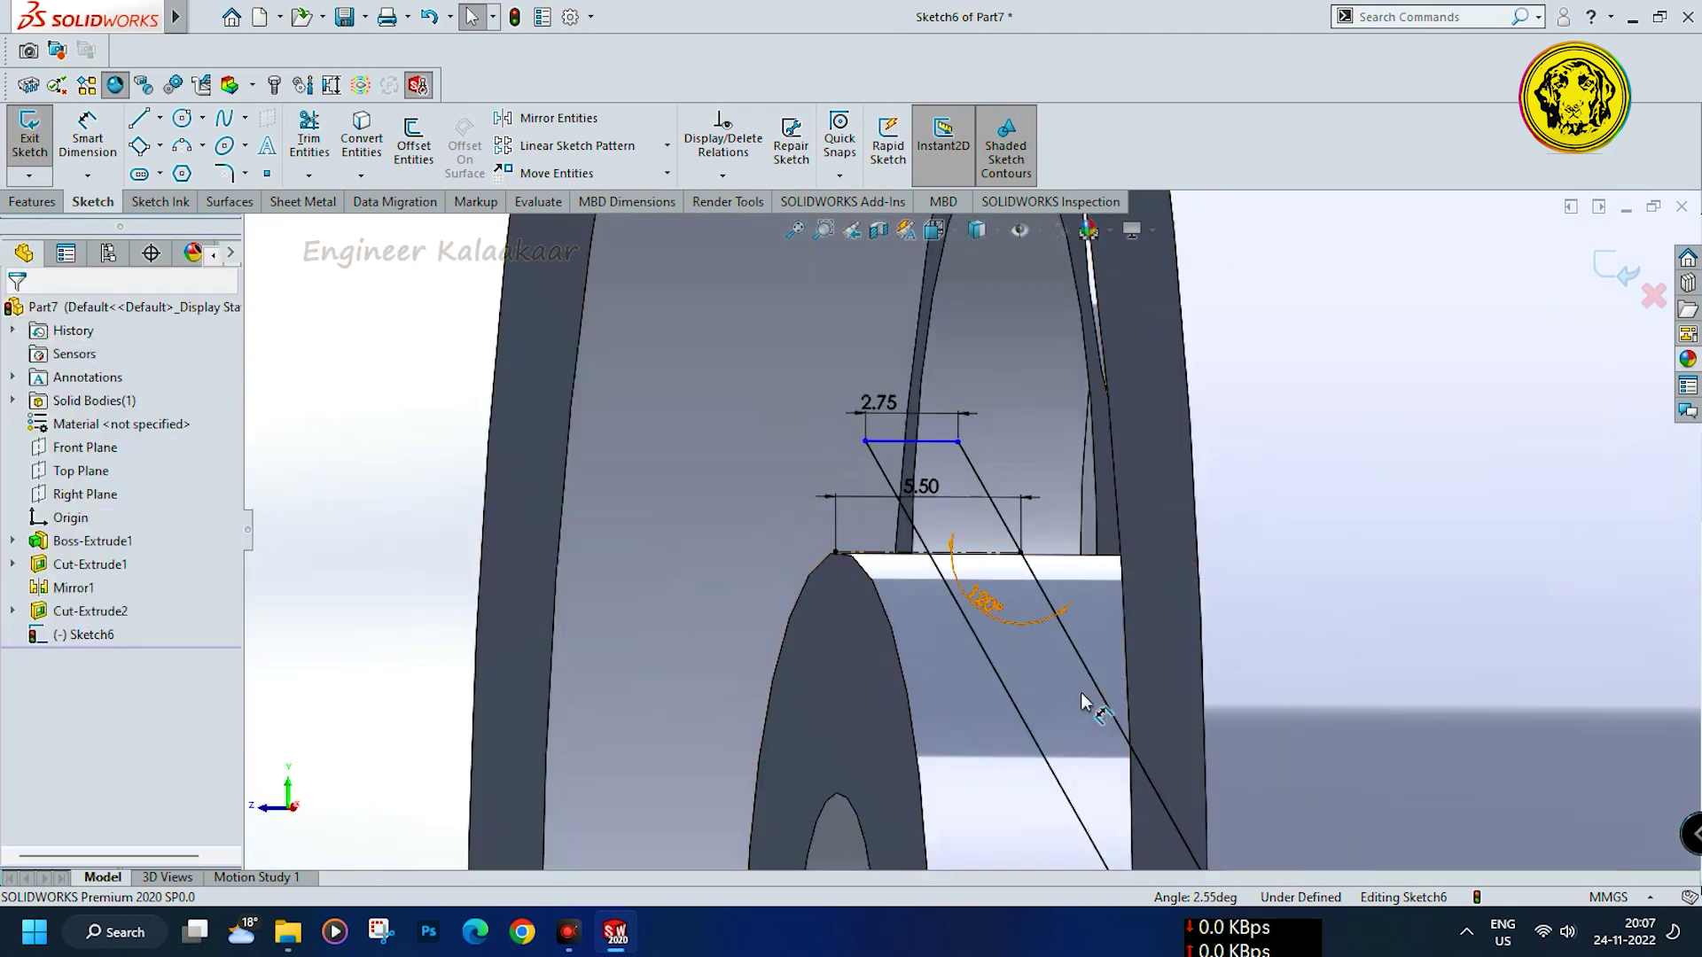
{"action": "scroll", "coordinate": [1087, 702], "scroll_direction": "down", "scroll_amount": 3}
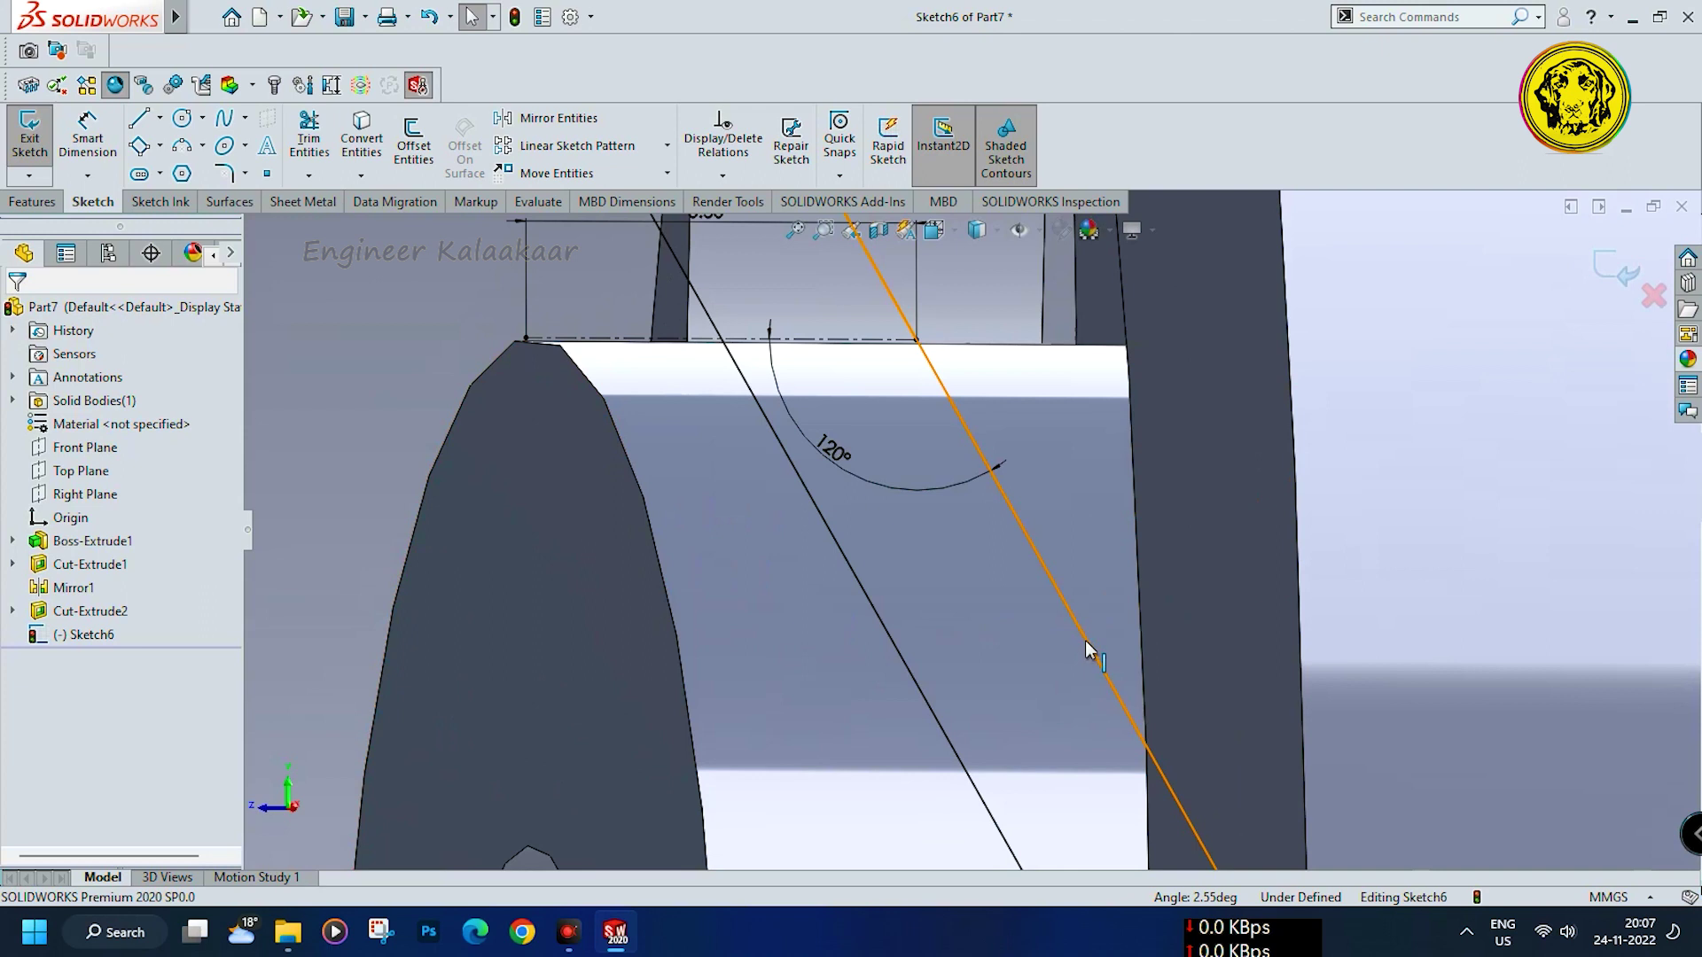
{"action": "right_click", "coordinate": [1089, 650]}
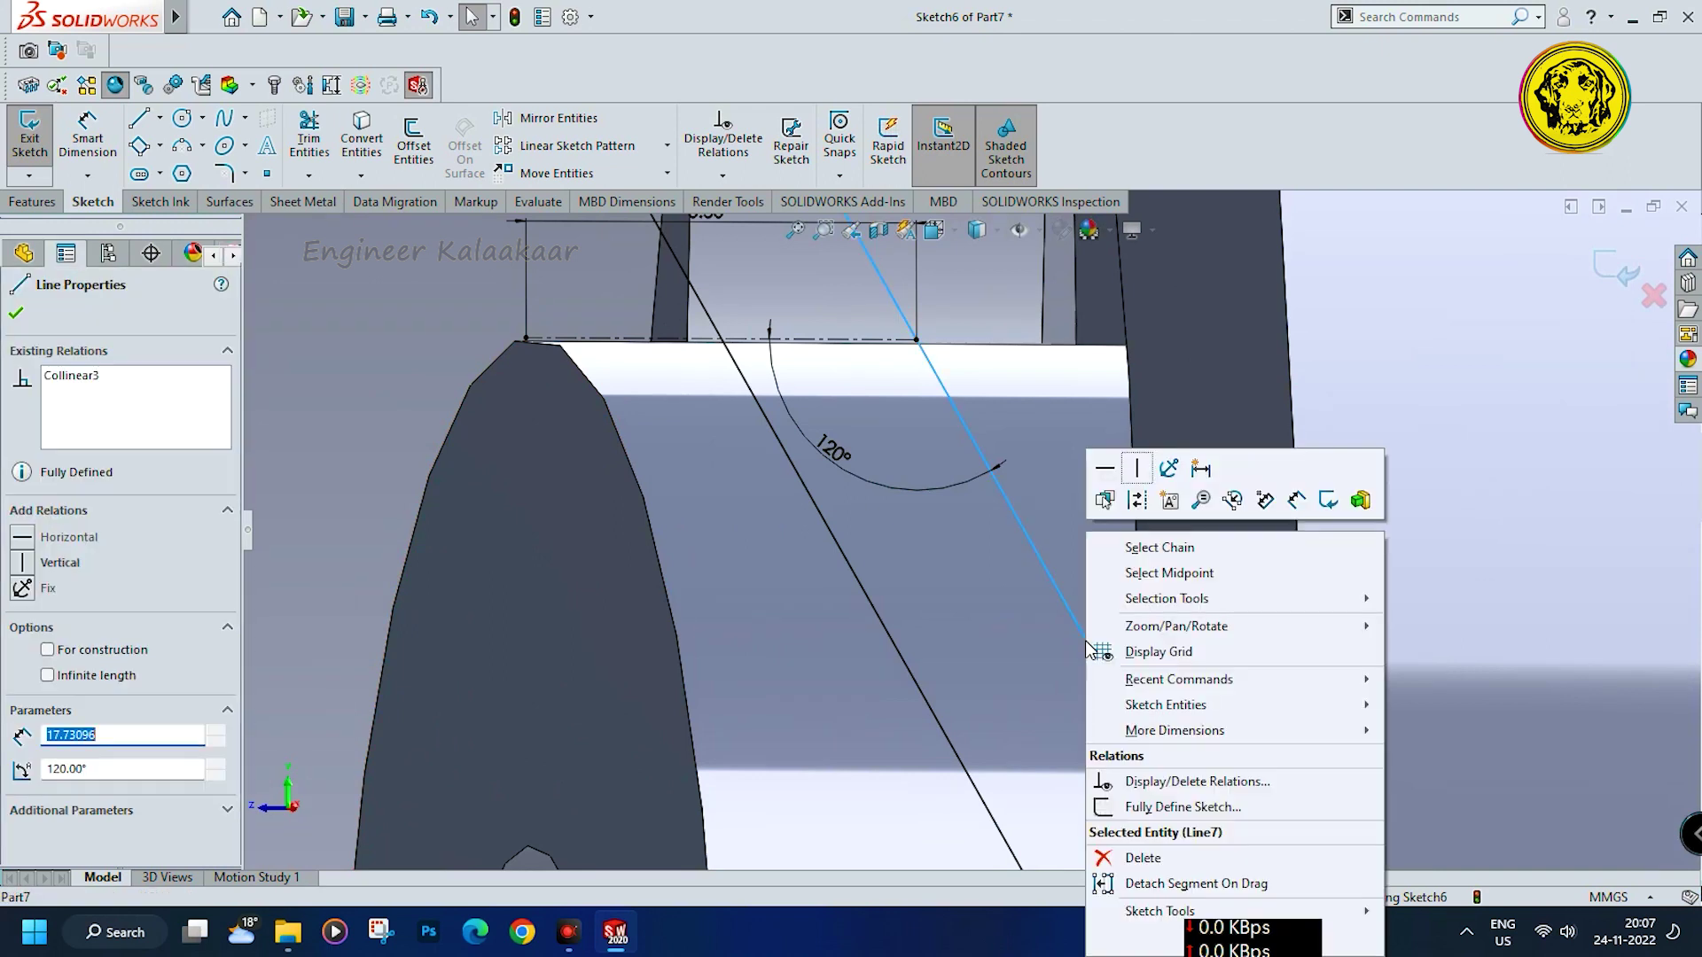
{"action": "left_click", "coordinate": [1124, 513]}
{"action": "scroll", "coordinate": [974, 531], "scroll_direction": "up", "scroll_amount": 3}
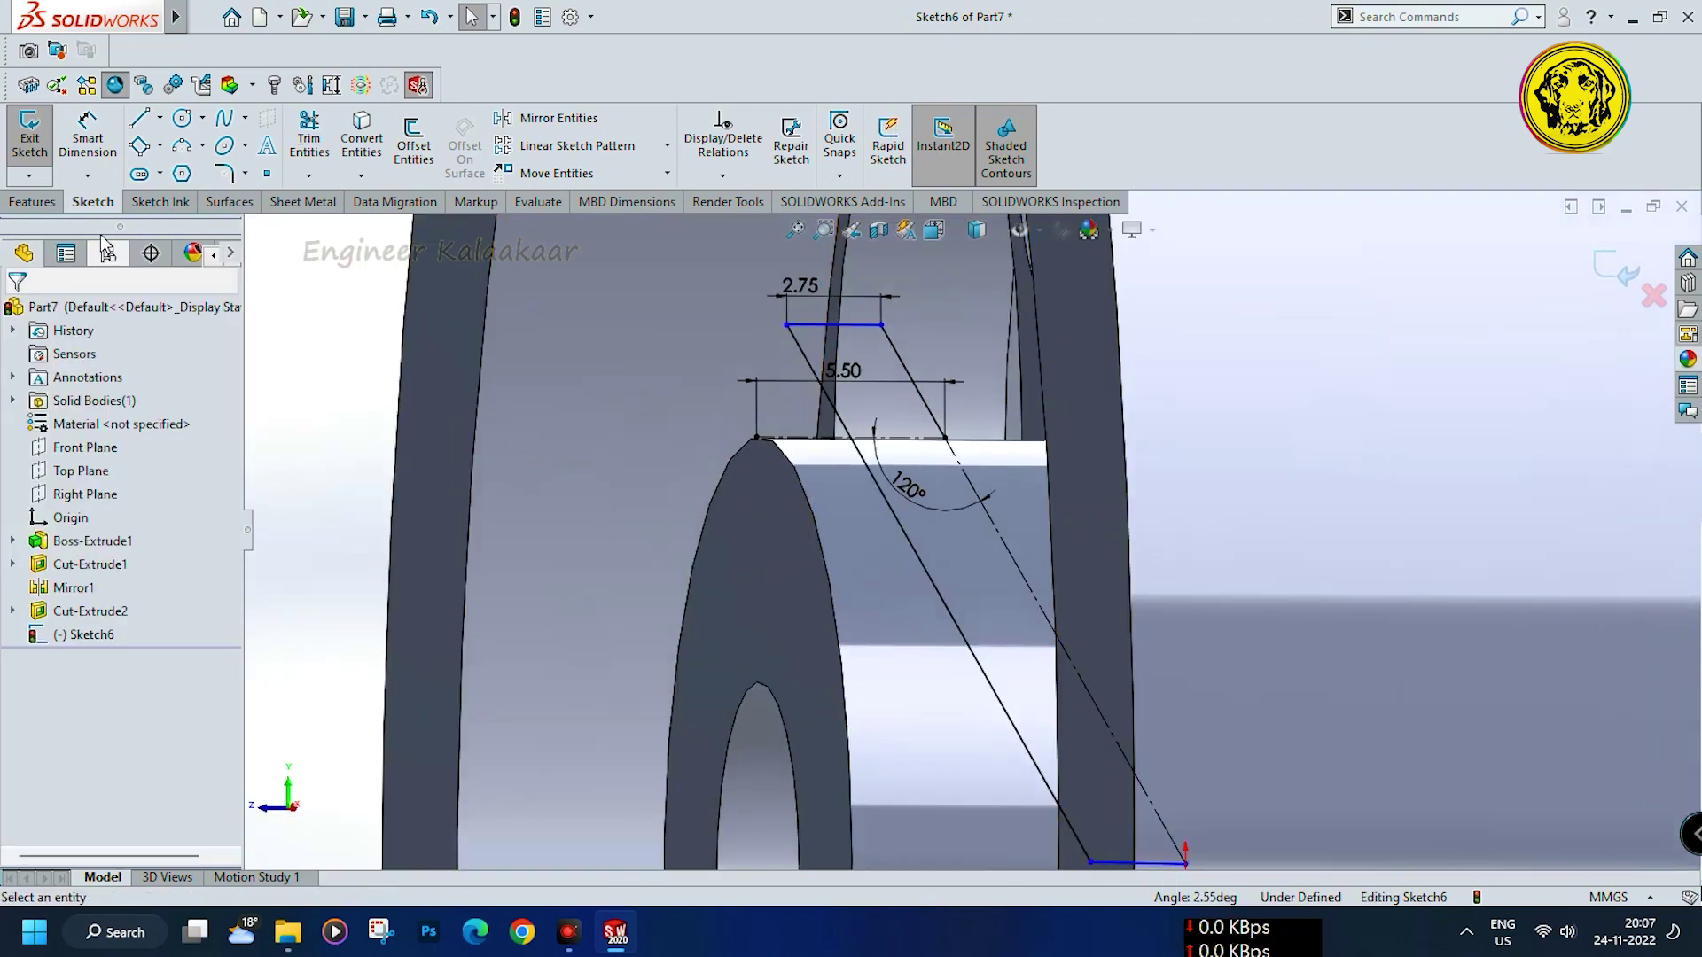
Create a 360-degree blind revolved cut of the slanted profile about the slanted centreline through the hub
{"action": "left_click", "coordinate": [44, 205]}
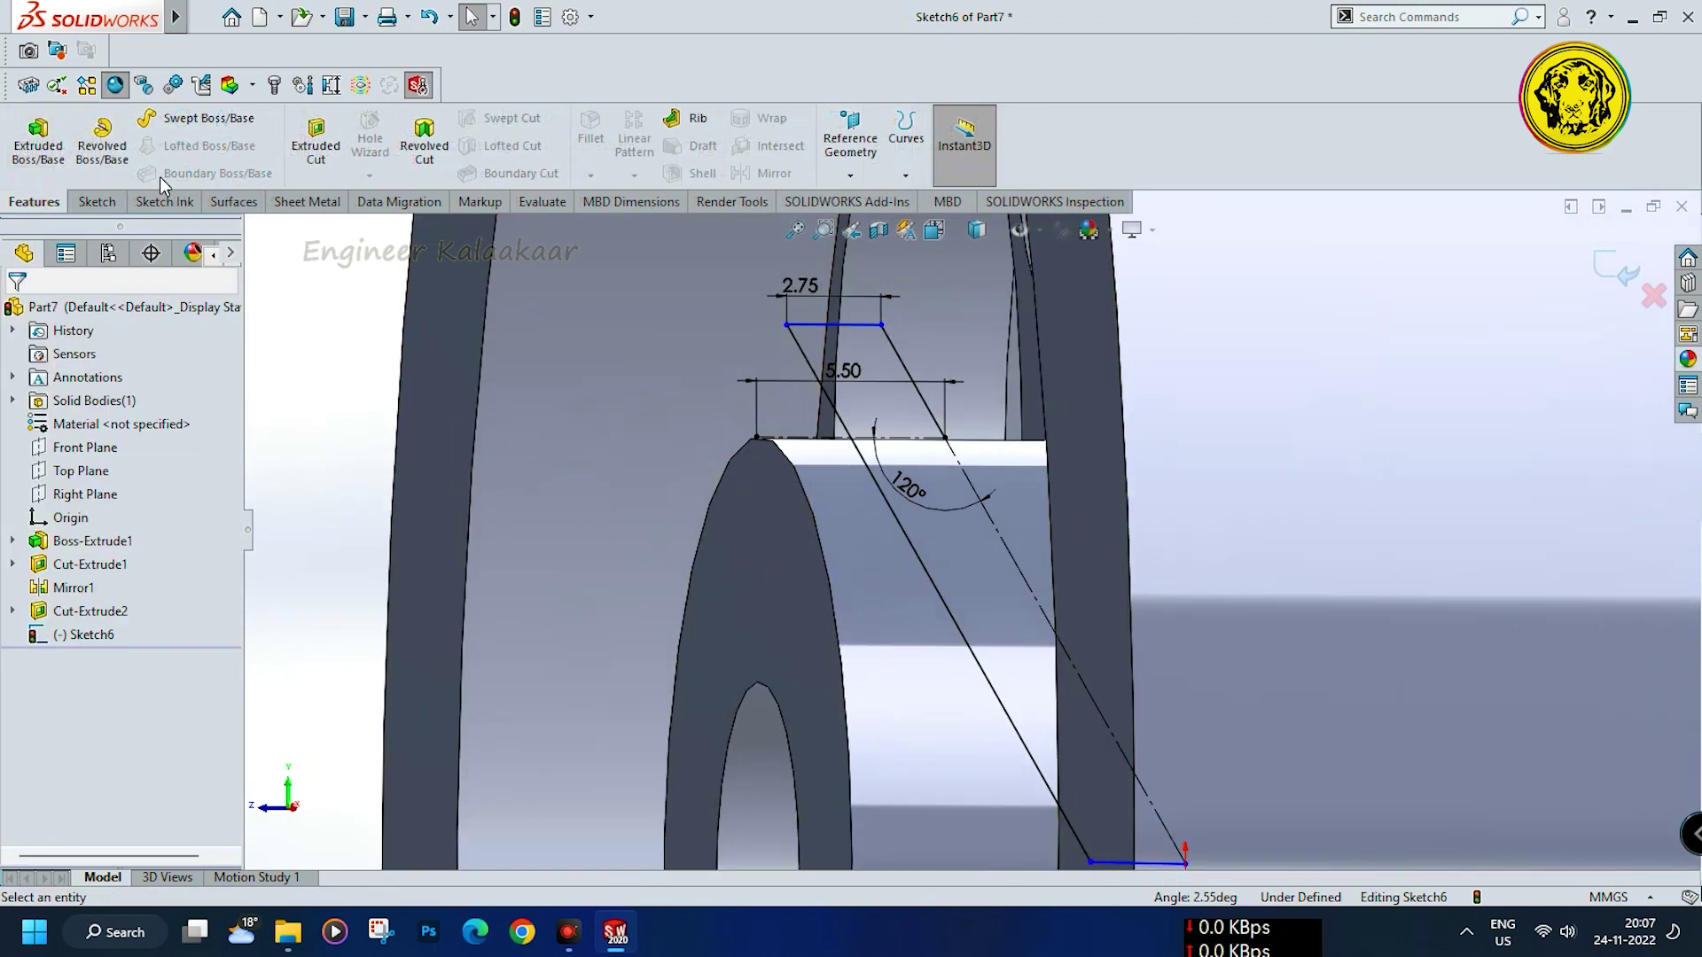
{"action": "left_click", "coordinate": [426, 152]}
{"action": "left_click", "coordinate": [900, 471]}
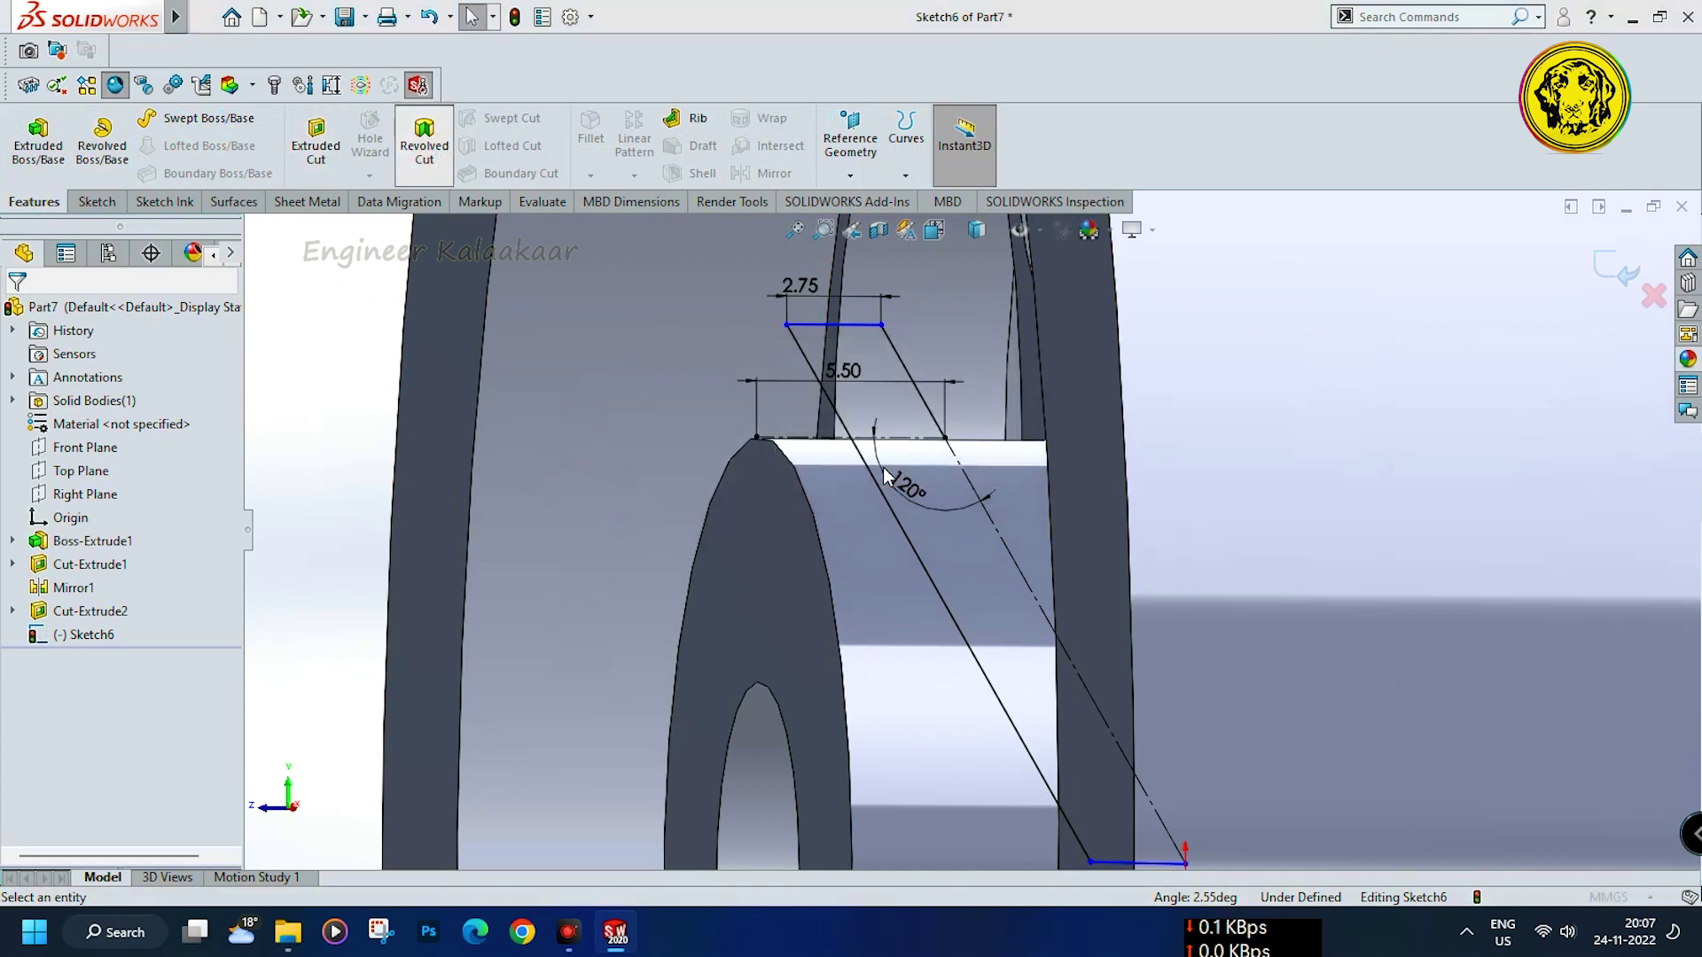
{"action": "left_click", "coordinate": [1007, 552]}
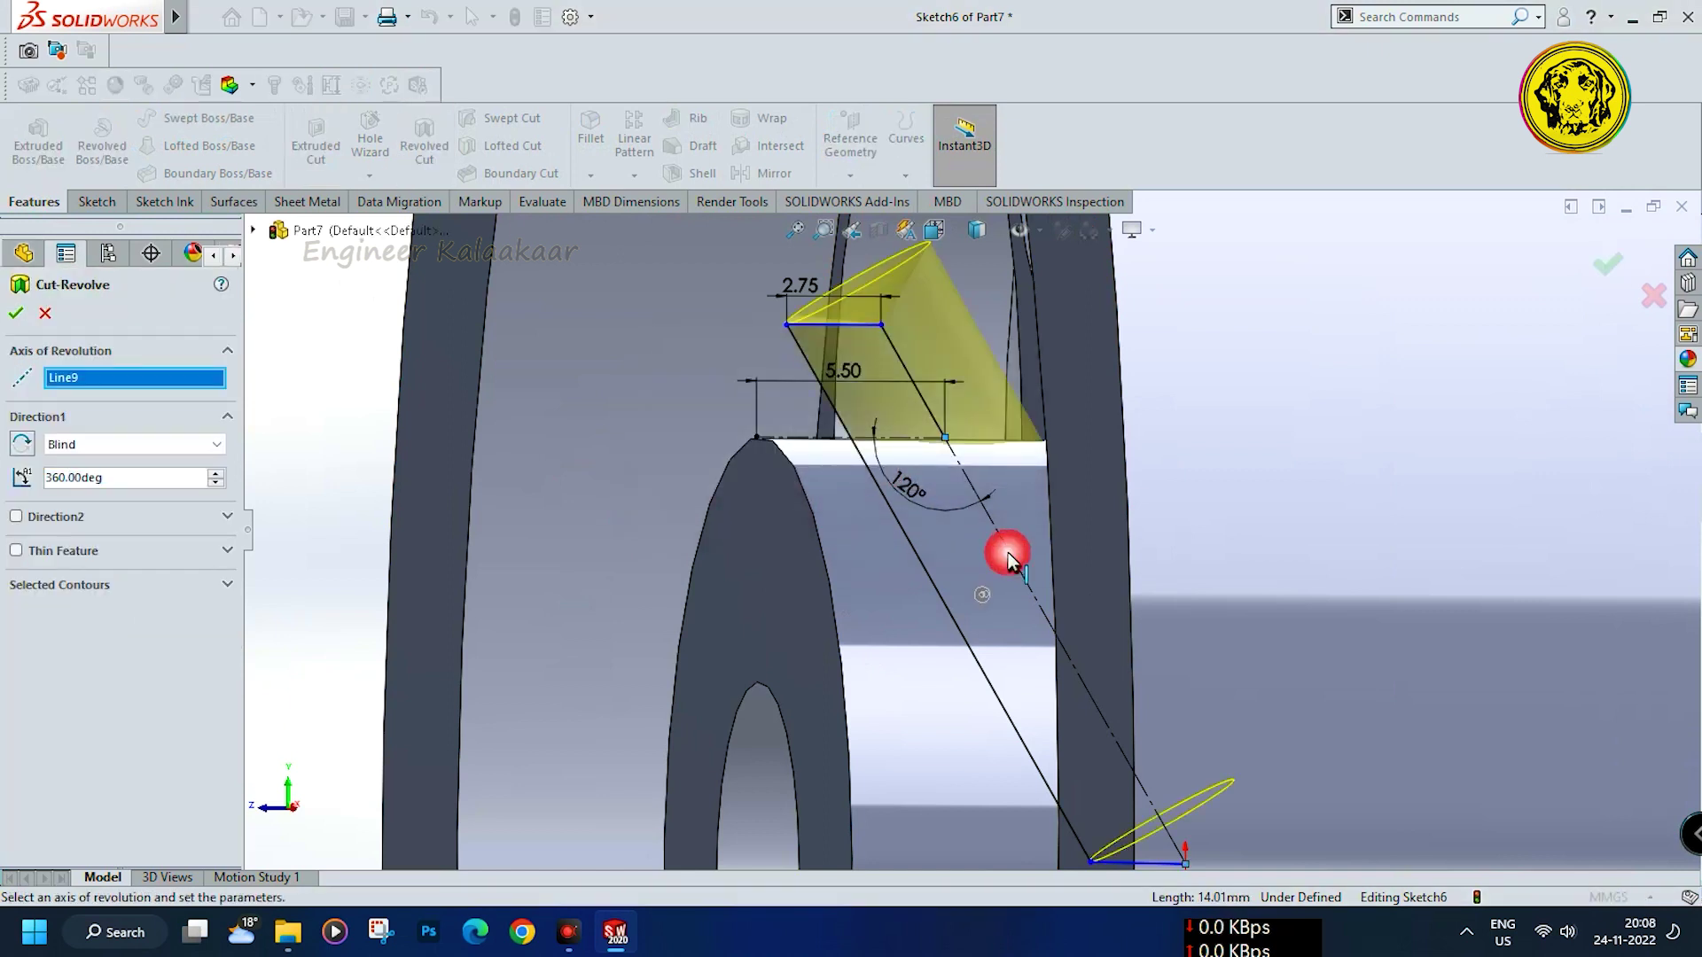
{"action": "left_click", "coordinate": [15, 313]}
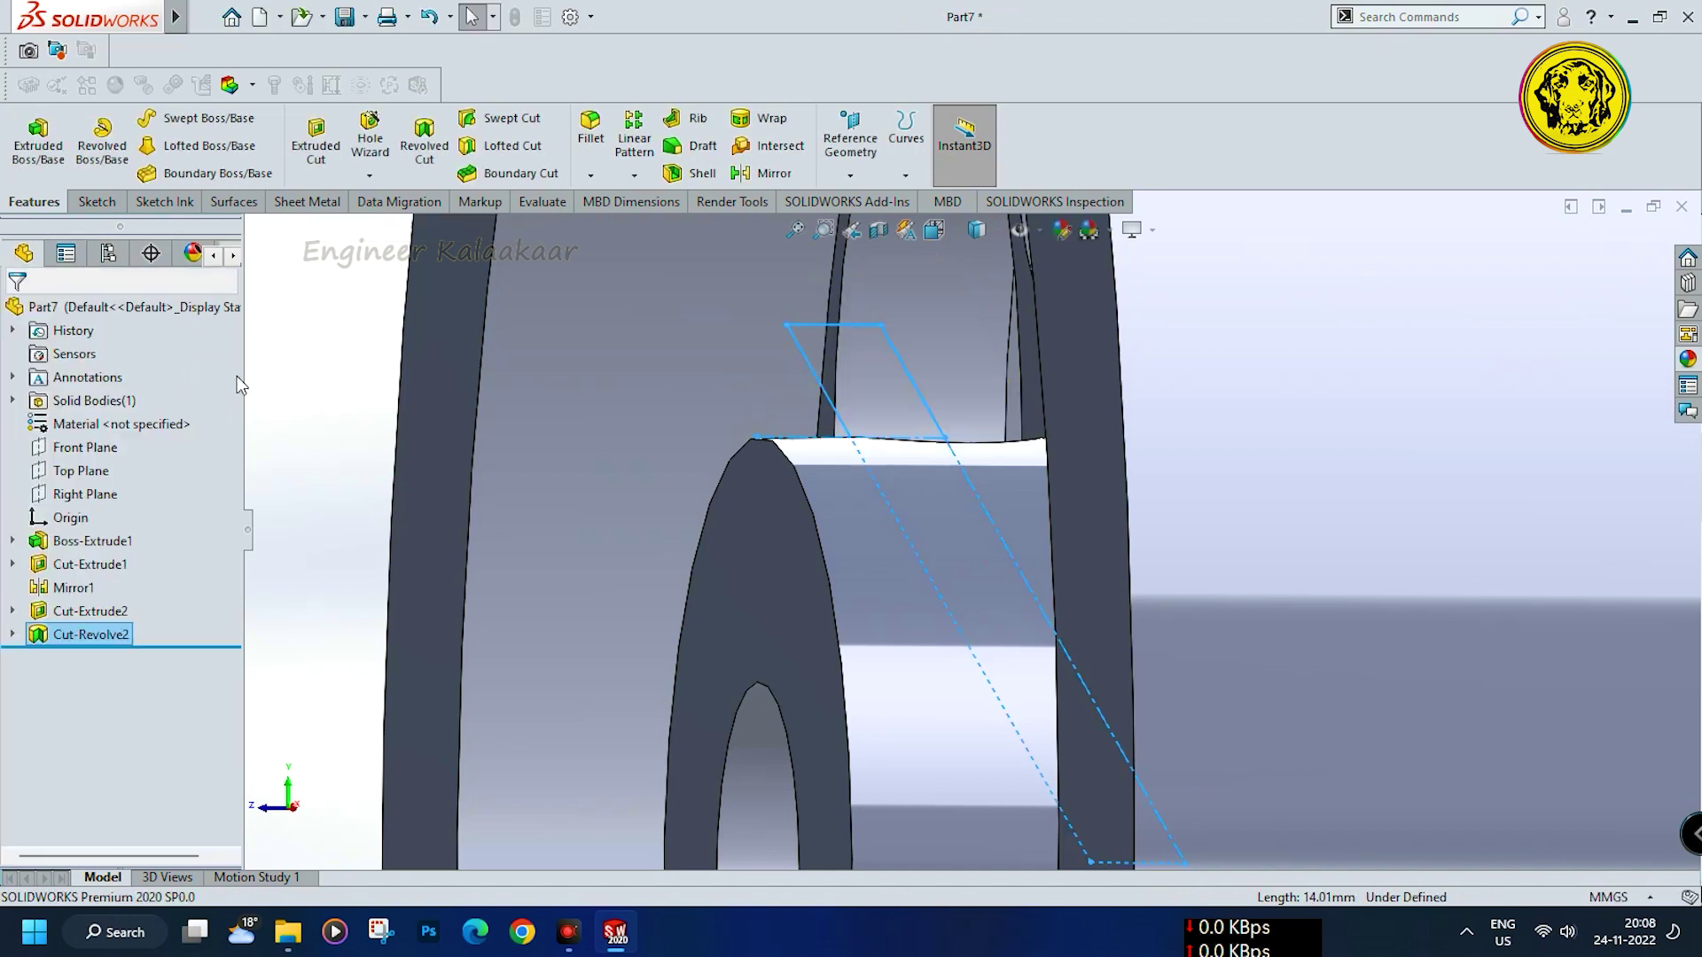
{"action": "left_click", "coordinate": [463, 429]}
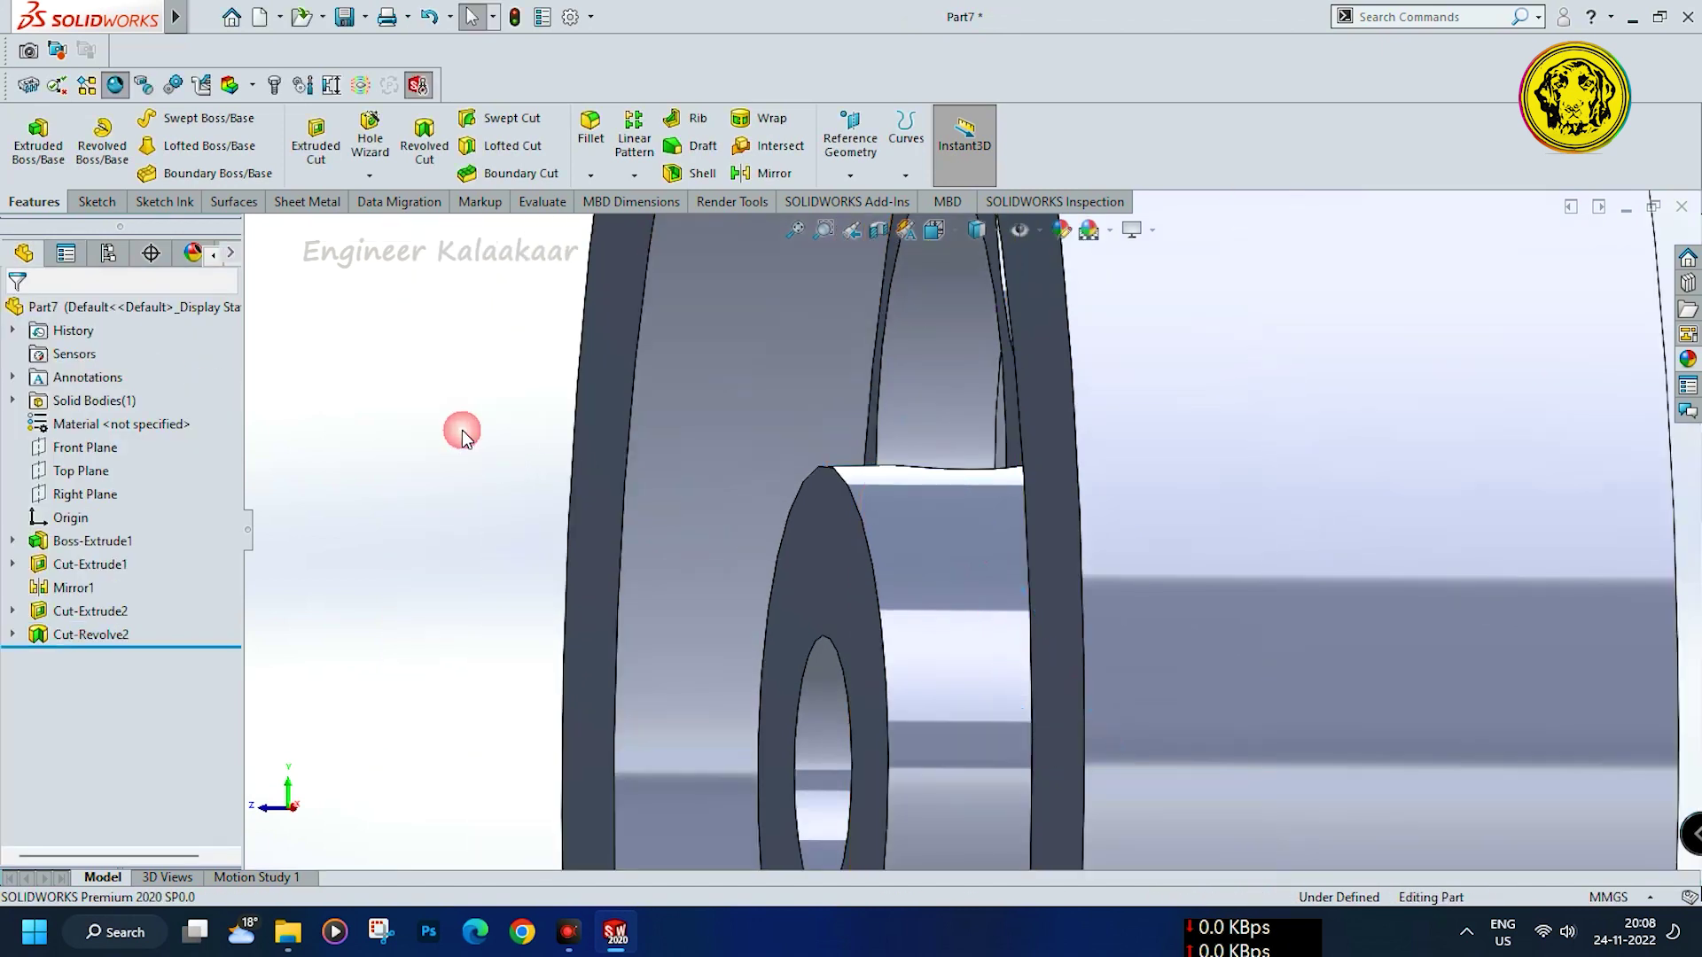
Chamfer the outer circular edges on both sides of the wheel rim with a 2 mm distance at 45 degrees
{"action": "middle_click_drag", "start_coordinate": [444, 431], "coordinate": [445, 494]}
{"action": "scroll", "coordinate": [461, 499], "scroll_direction": "up", "scroll_amount": 4}
{"action": "scroll", "coordinate": [744, 532], "scroll_direction": "down", "scroll_amount": 4}
{"action": "scroll", "coordinate": [730, 556], "scroll_direction": "up", "scroll_amount": 6}
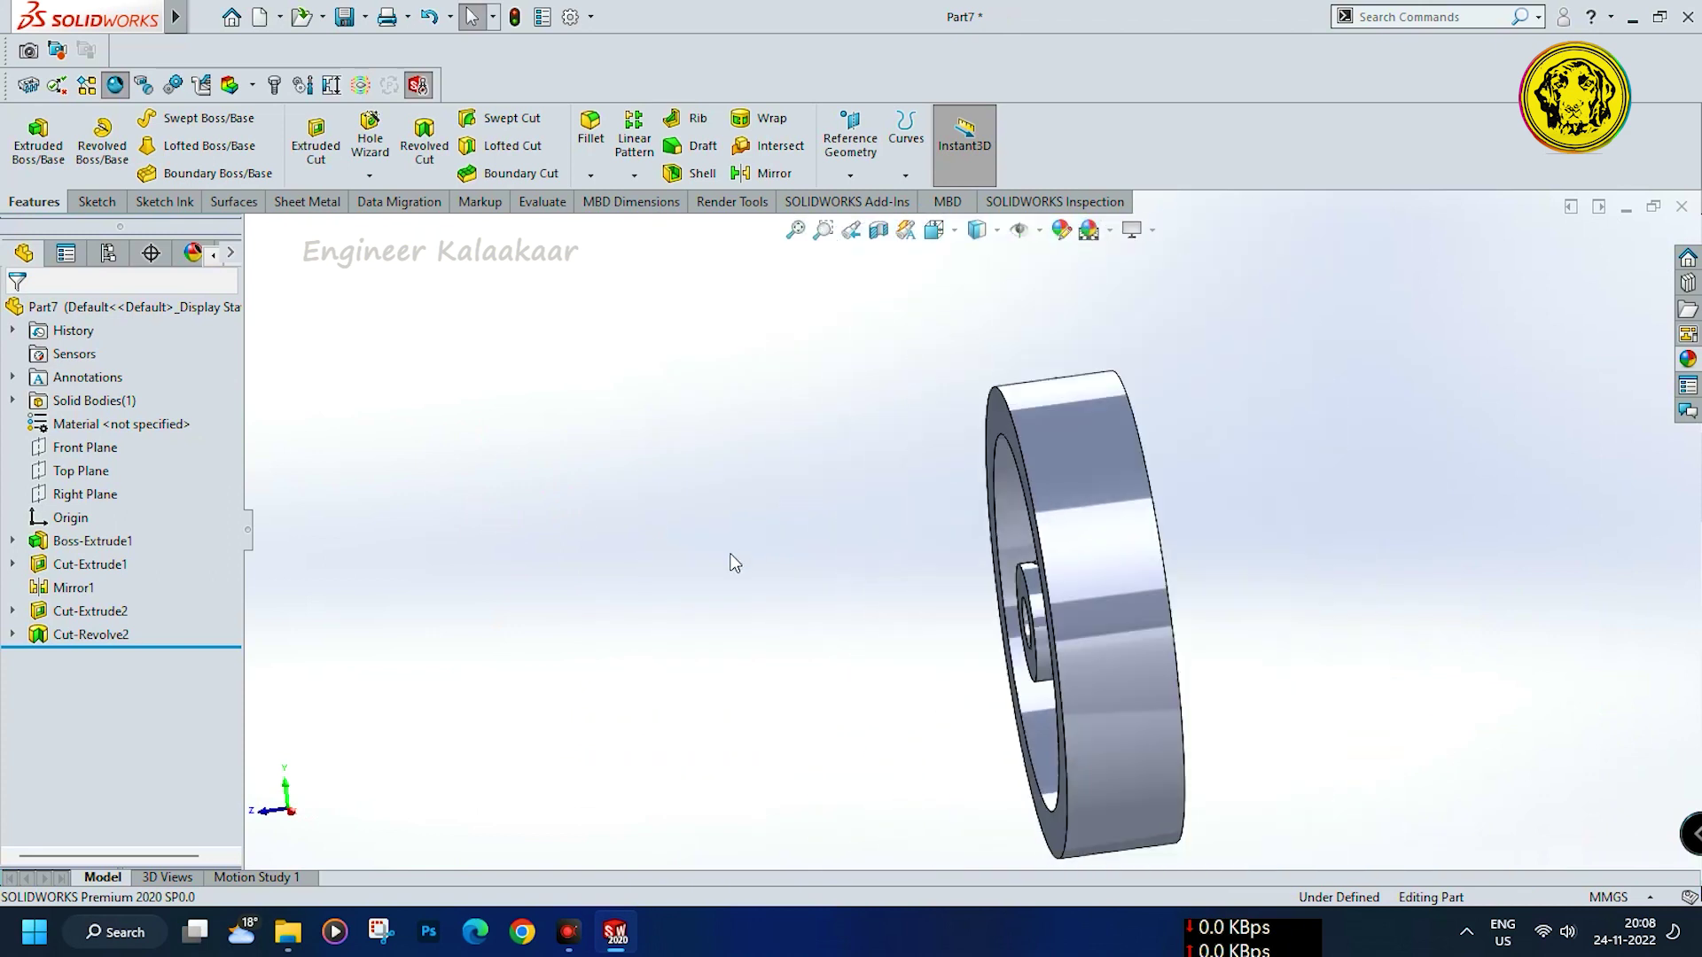
{"action": "middle_click_drag", "start_coordinate": [735, 562], "coordinate": [770, 526]}
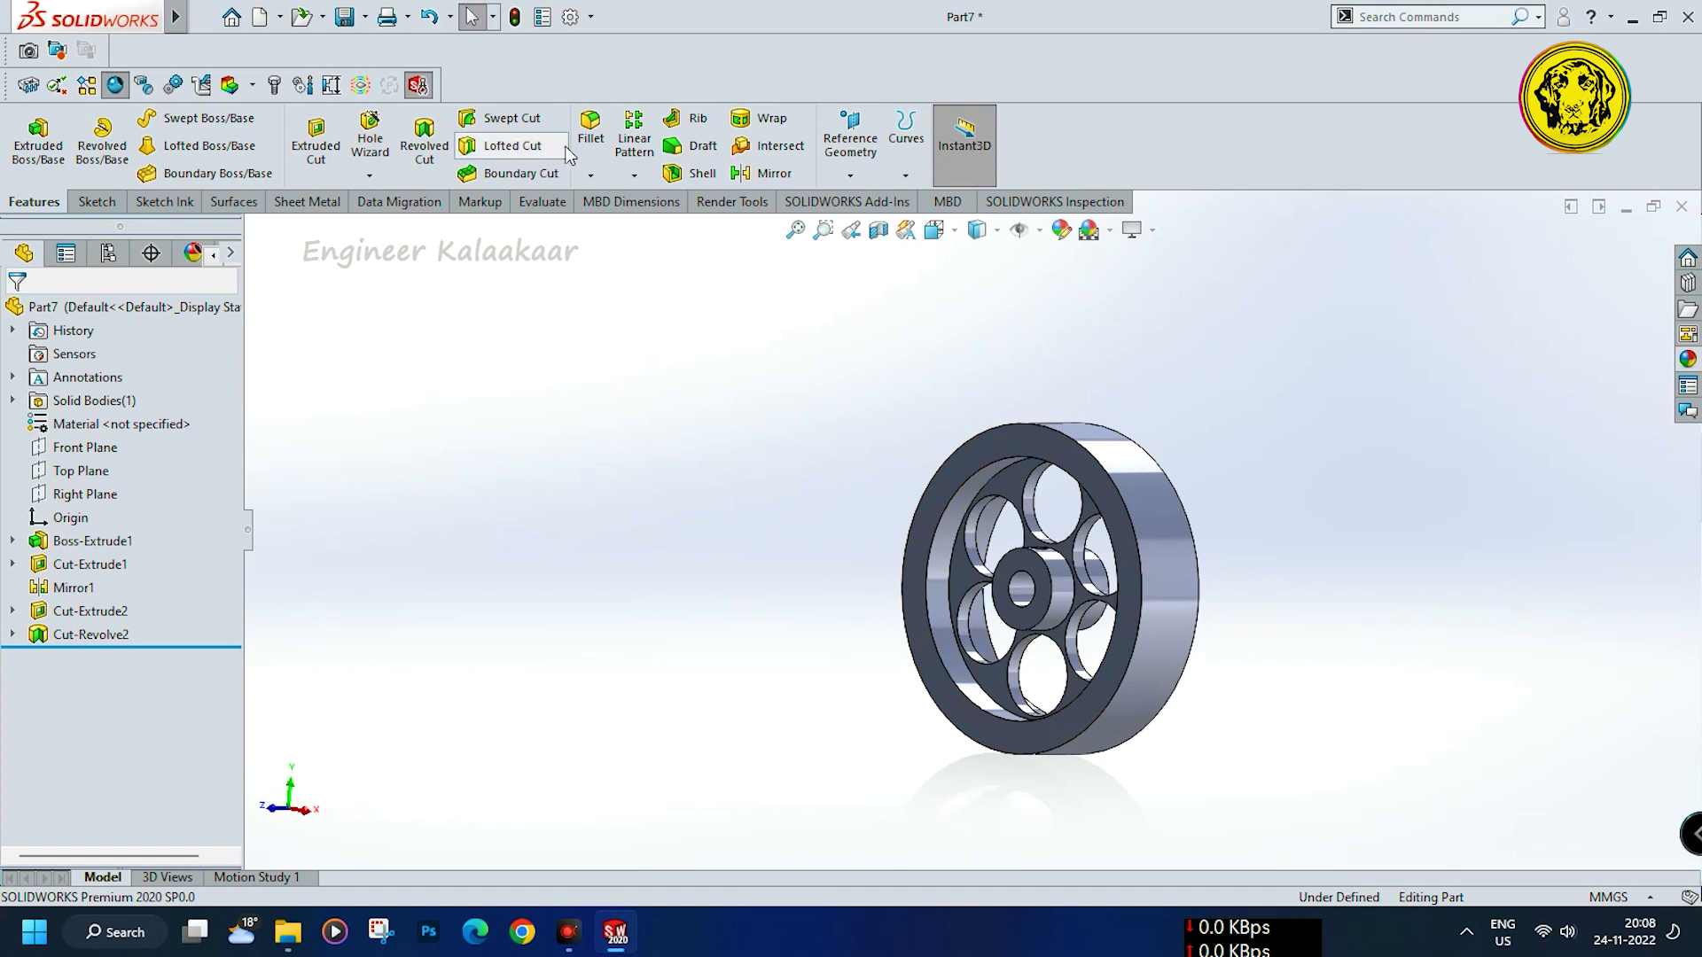
{"action": "left_click", "coordinate": [589, 179]}
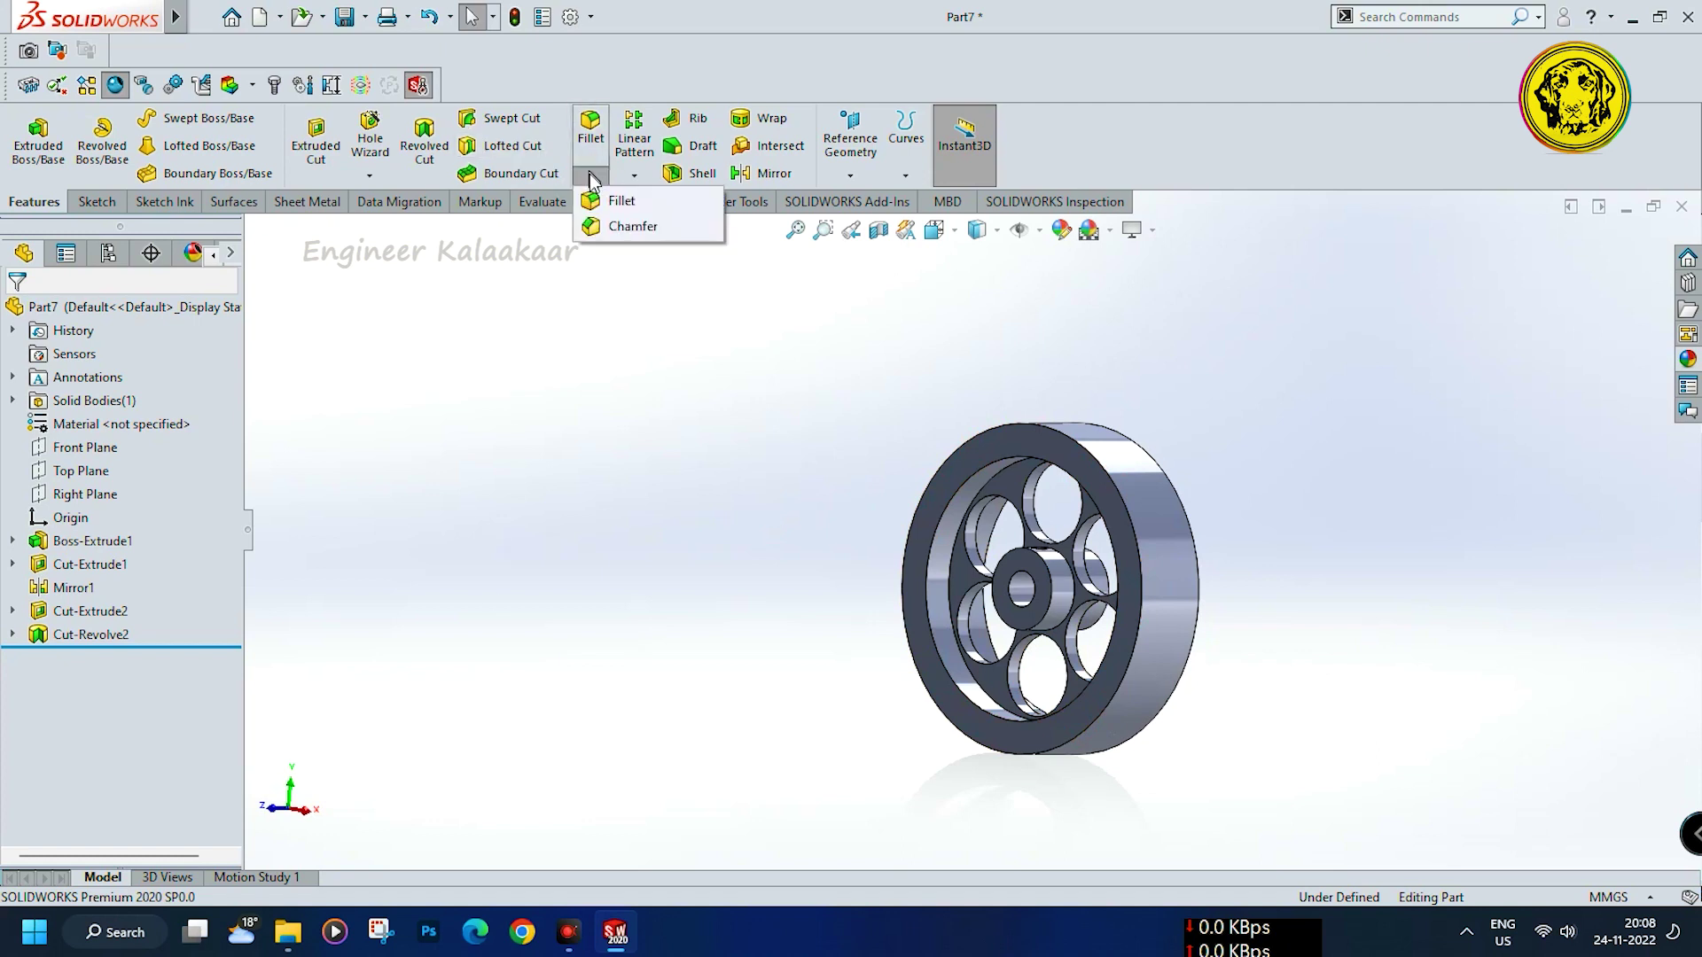
{"action": "left_click", "coordinate": [631, 226]}
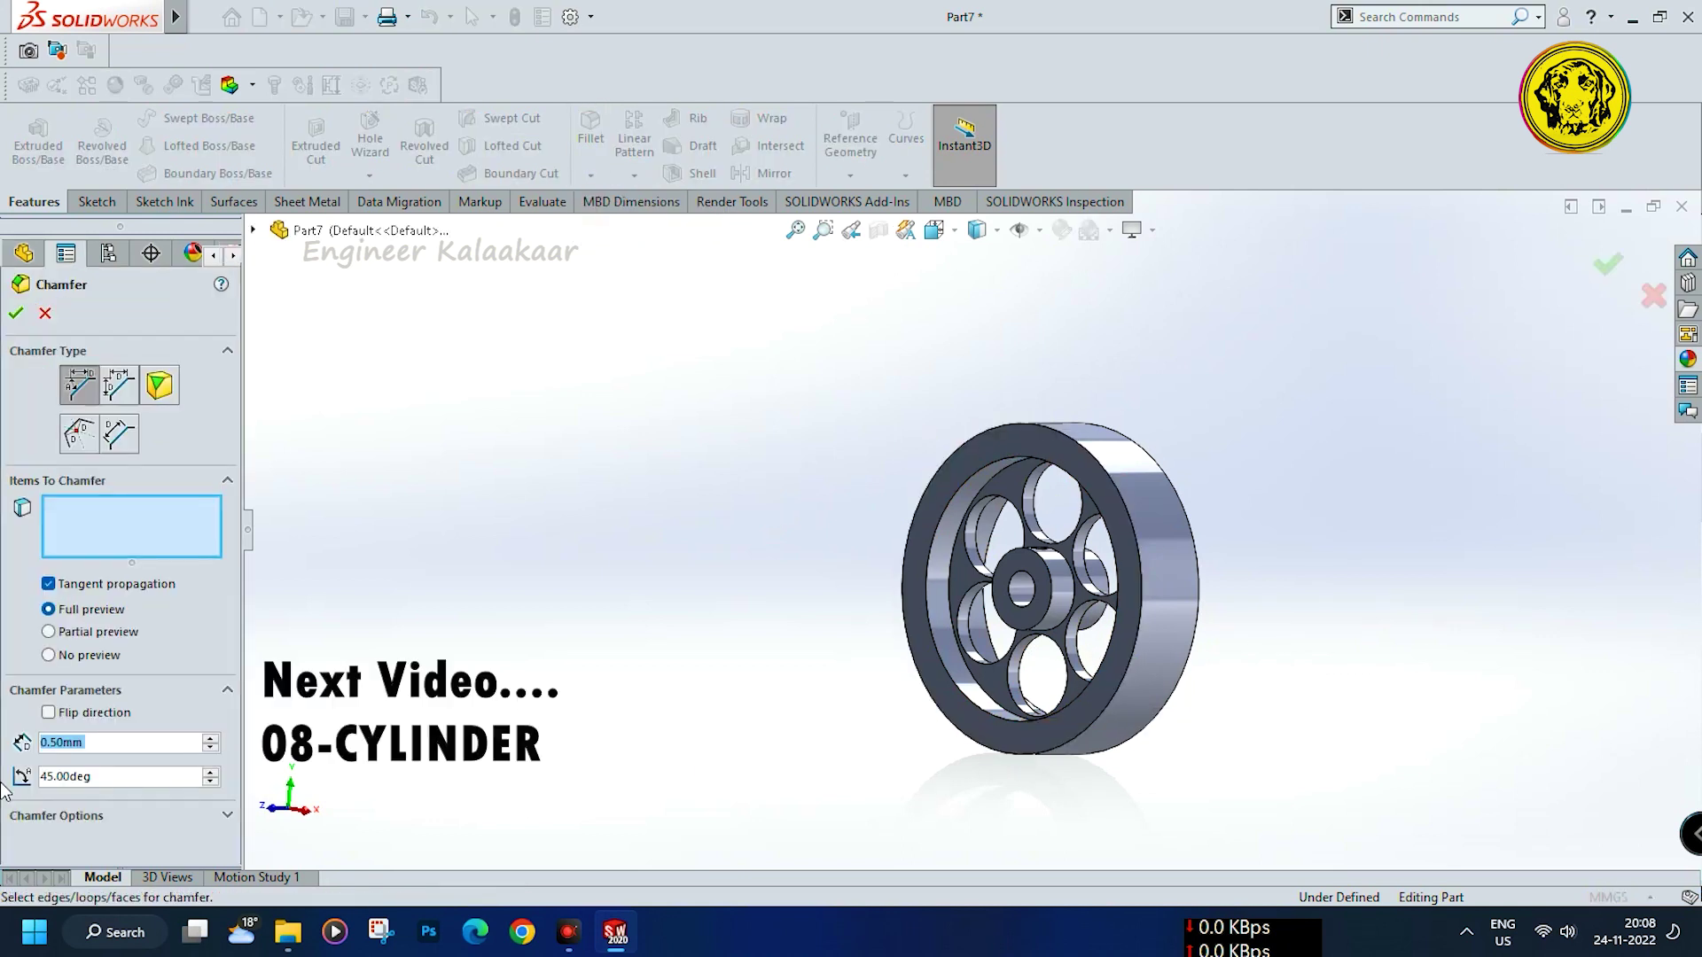
{"action": "left_click", "coordinate": [1089, 729]}
{"action": "scroll", "coordinate": [1090, 729], "scroll_direction": "down", "scroll_amount": 1}
{"action": "middle_click_drag", "start_coordinate": [1089, 729], "coordinate": [986, 734]}
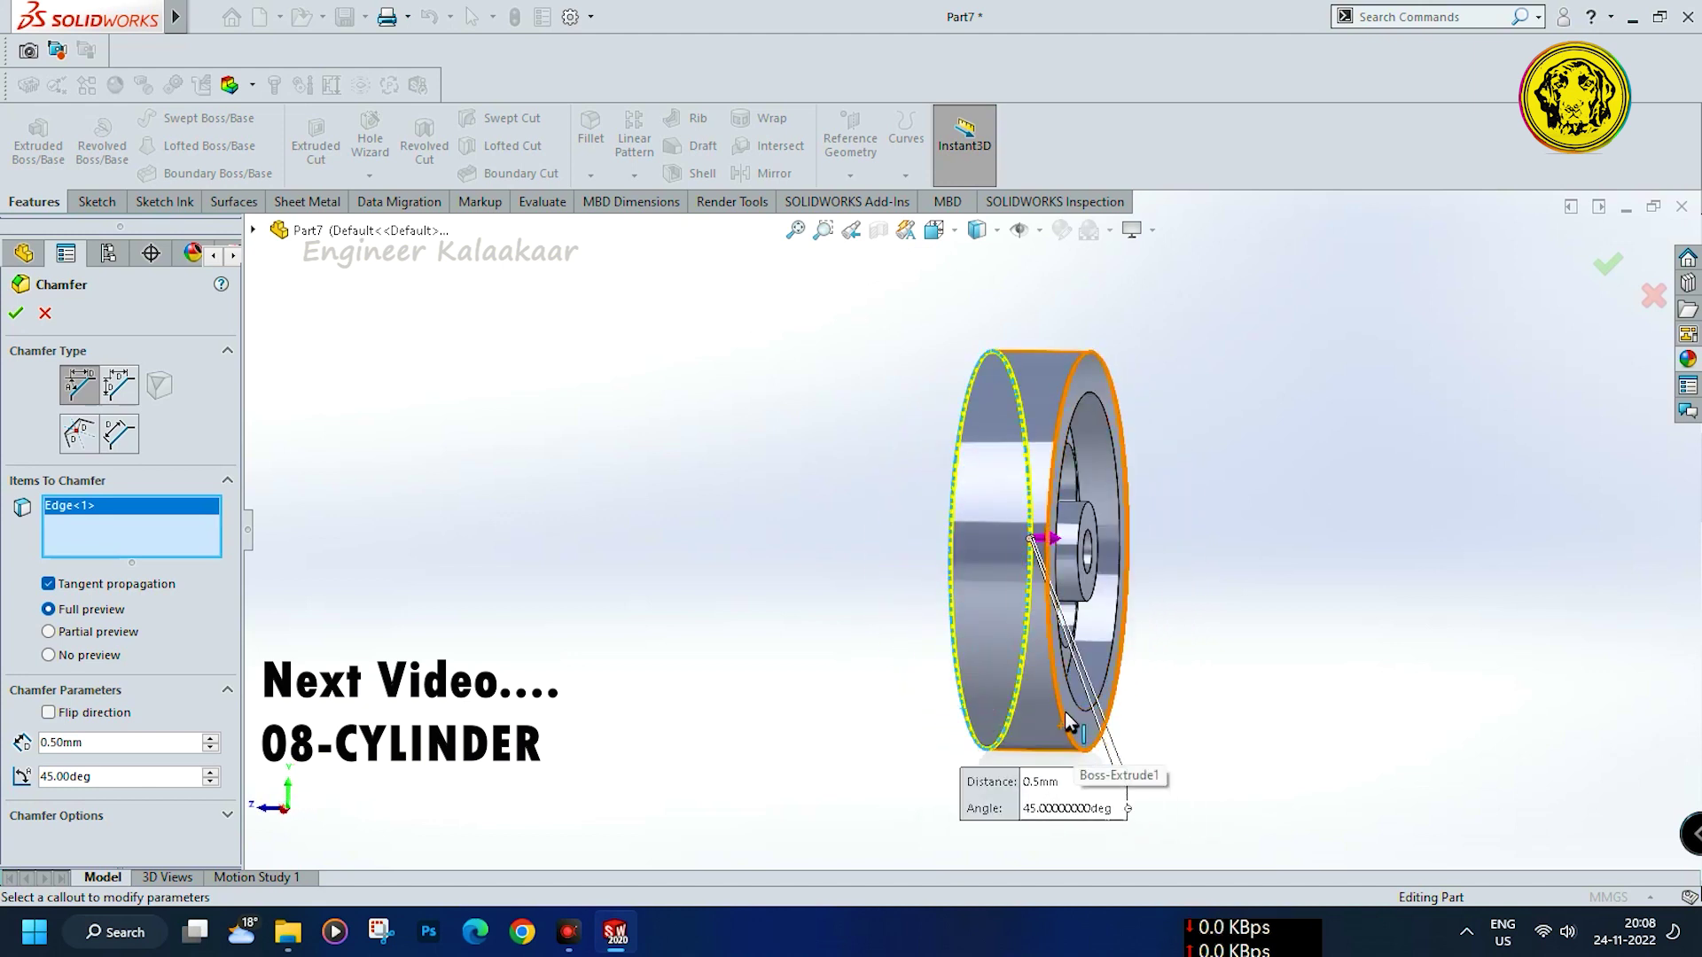
{"action": "left_click", "coordinate": [1069, 719]}
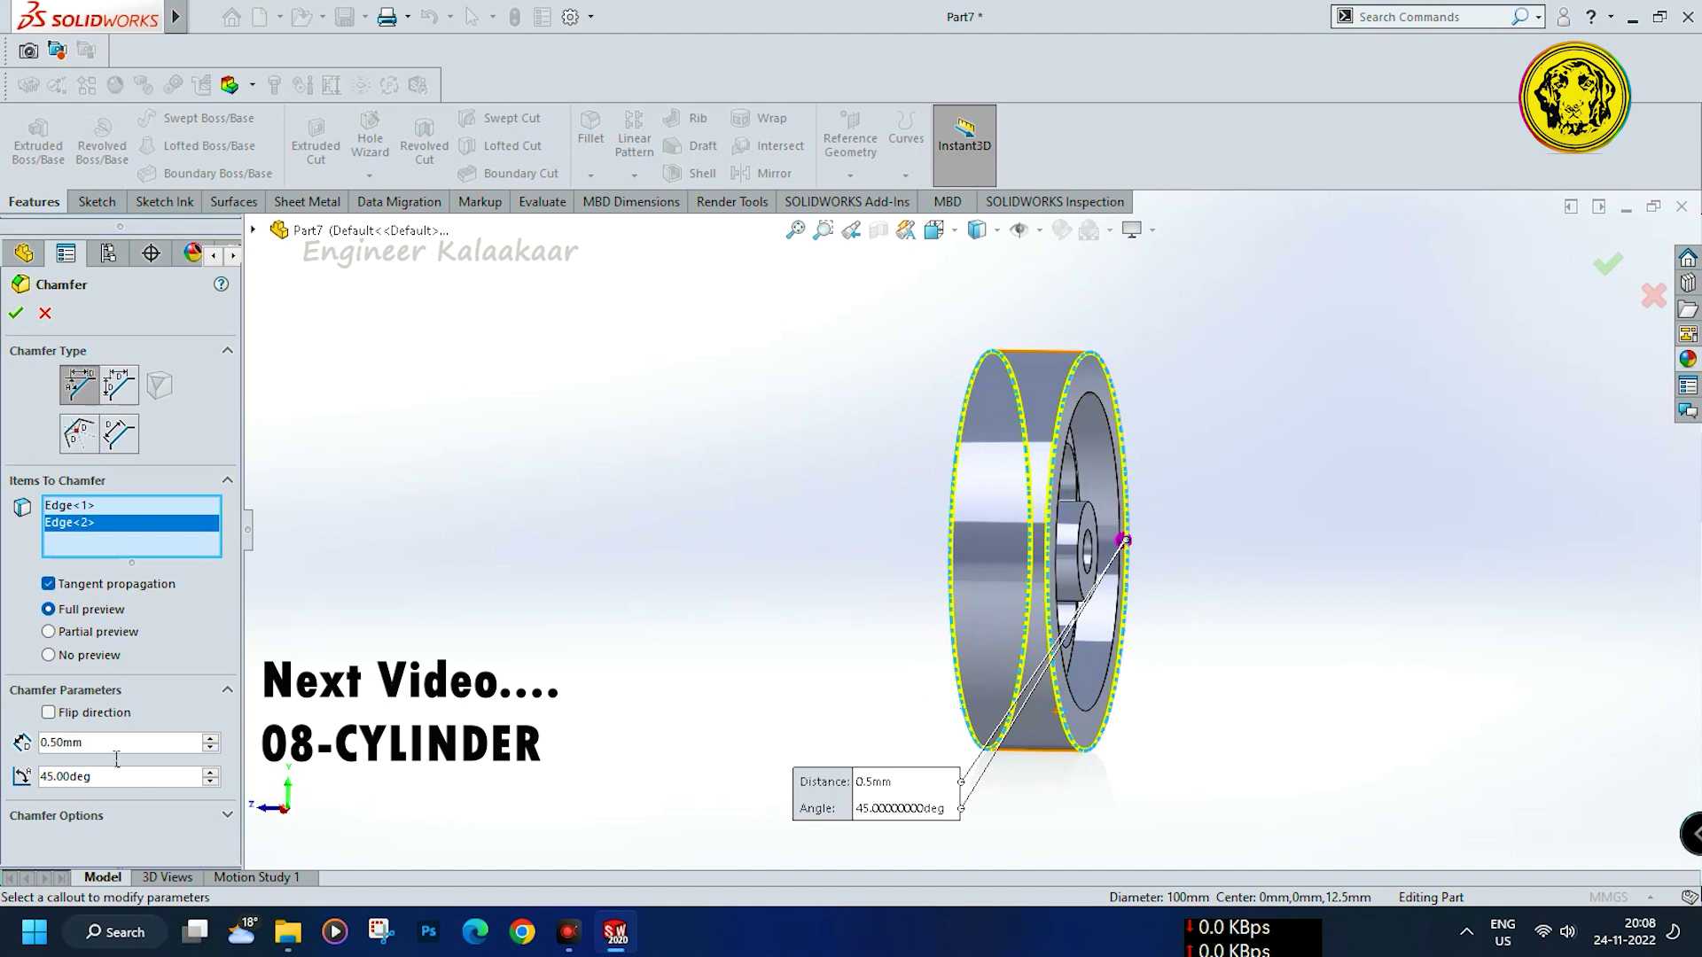
{"action": "type", "text": "2"}
{"action": "key", "text": "Return"}
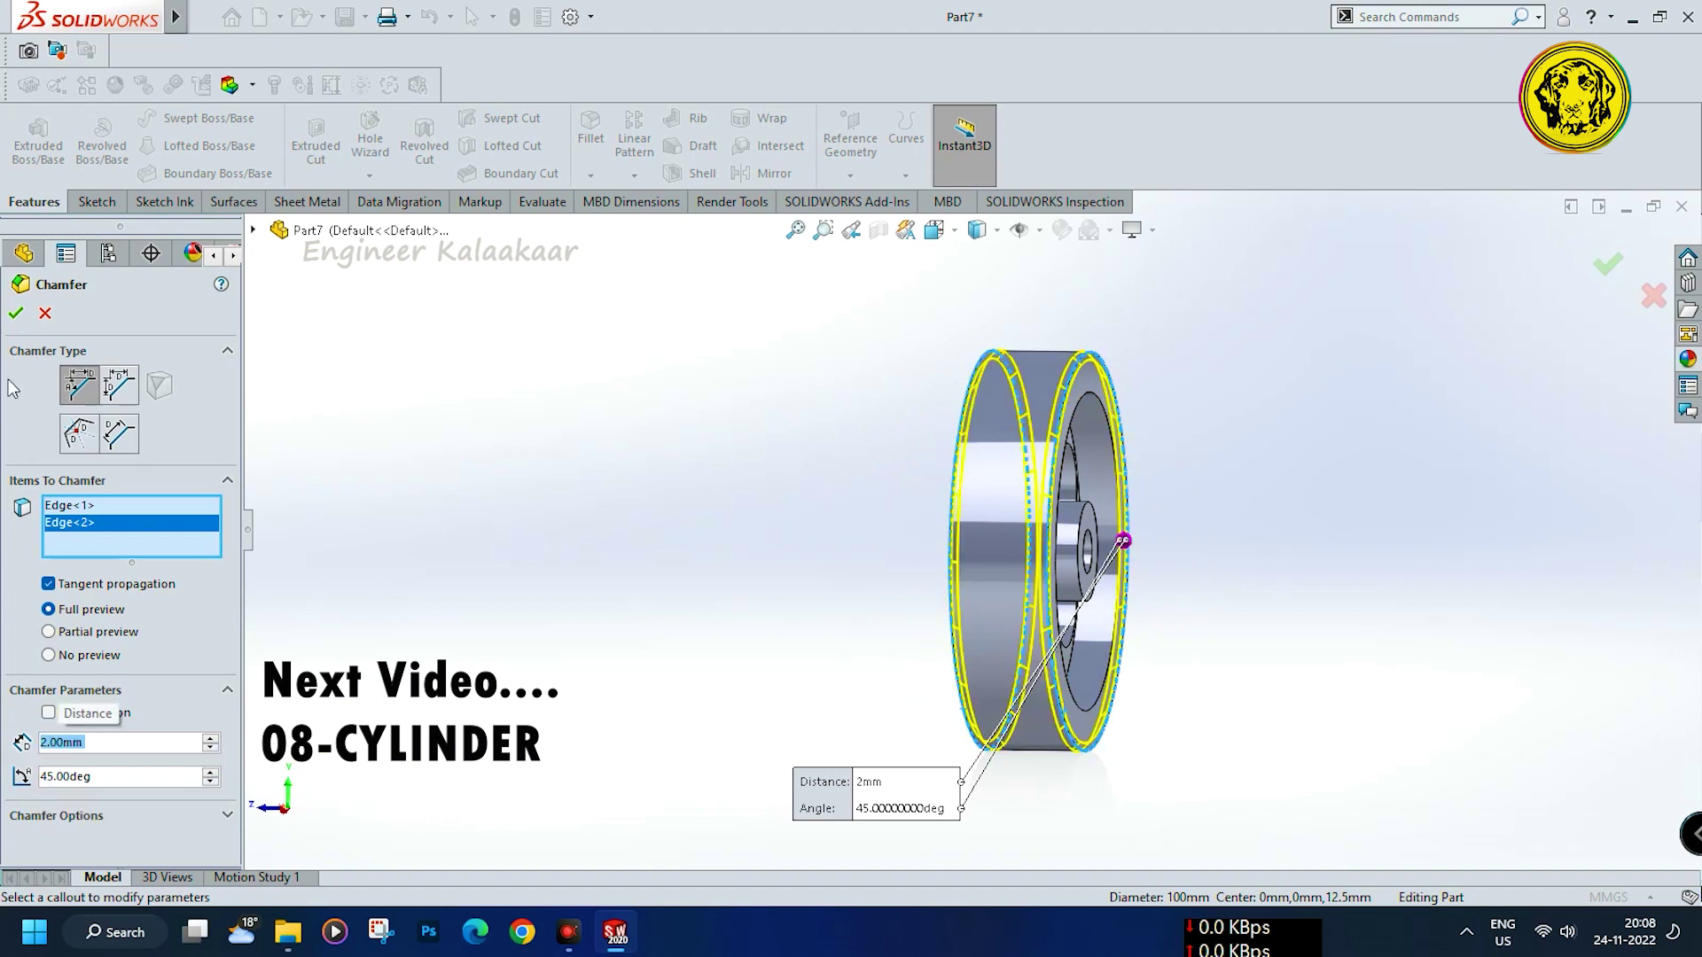
{"action": "left_click", "coordinate": [15, 316]}
Section the flywheel along the Right Plane and examine the angled hole through the hub and bore
{"action": "middle_click_drag", "start_coordinate": [562, 497], "coordinate": [942, 562]}
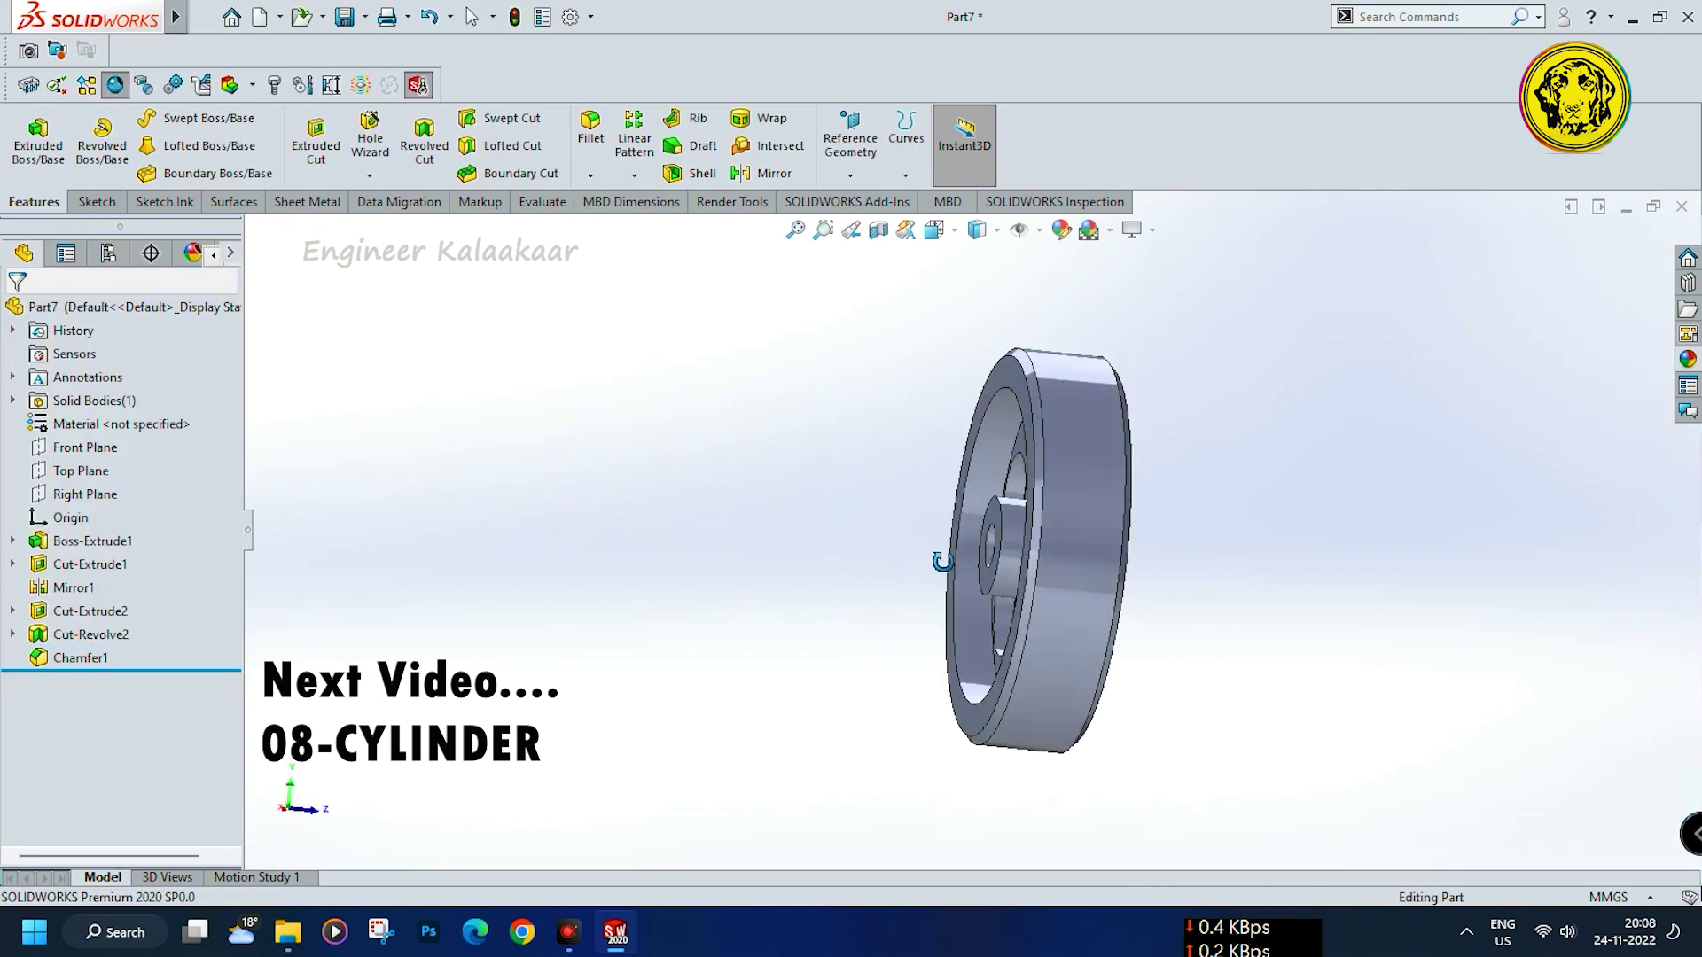
{"action": "middle_click_drag", "start_coordinate": [943, 561], "coordinate": [782, 442]}
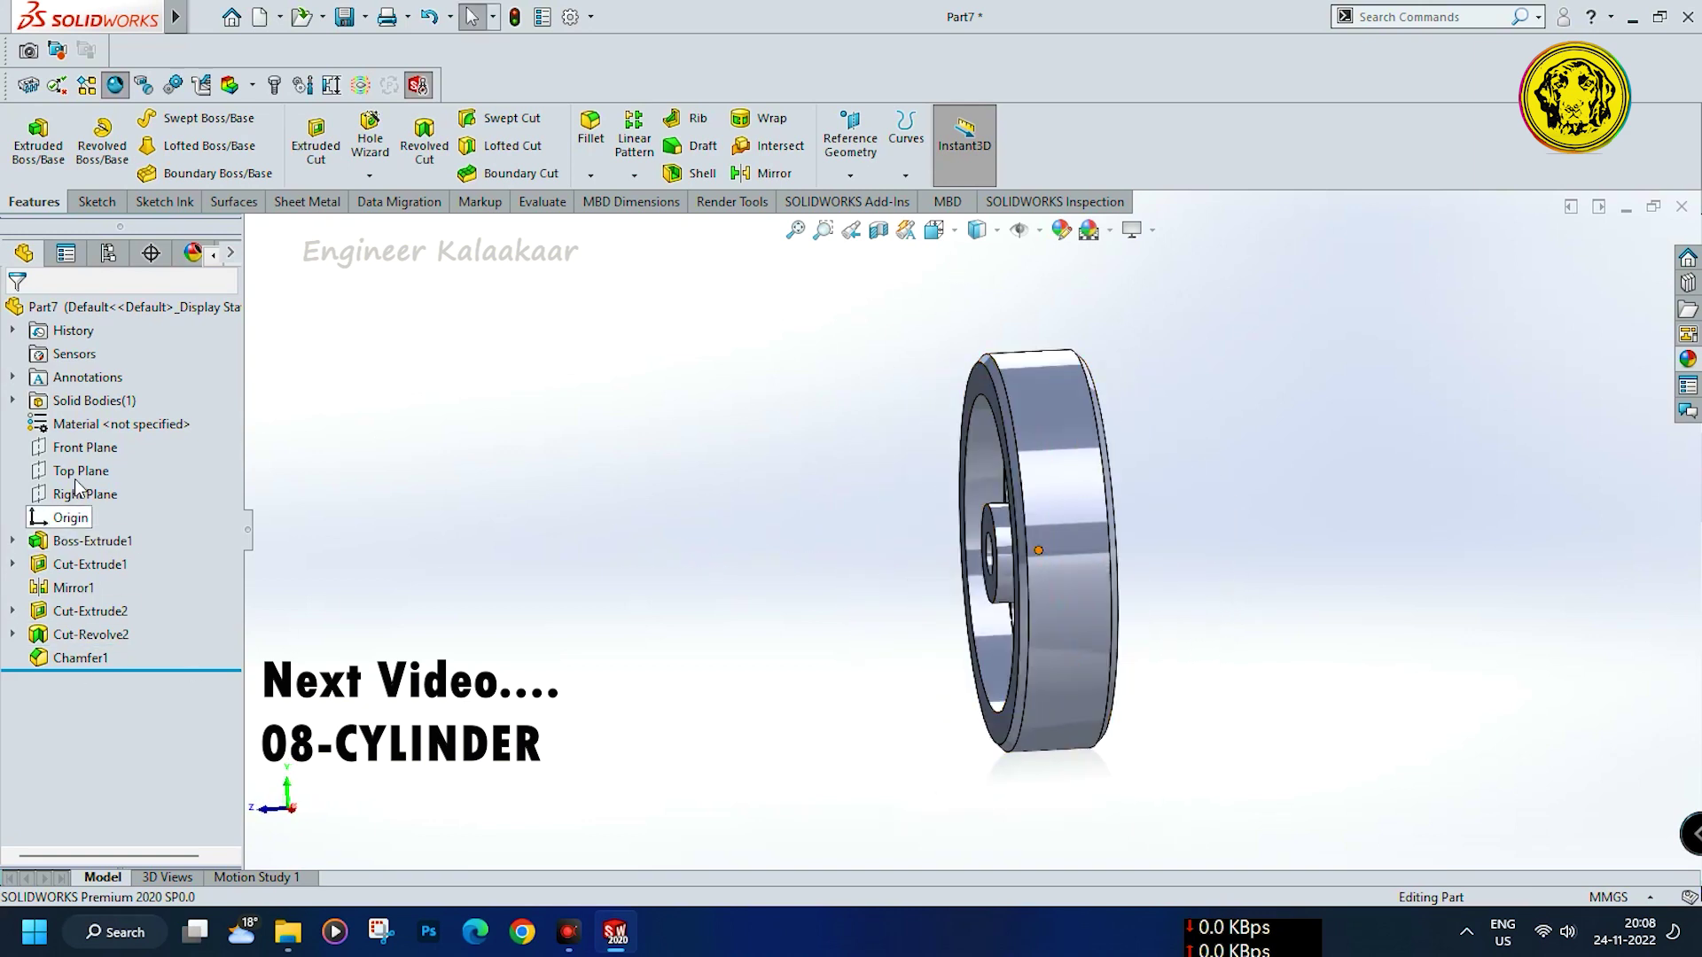
{"action": "left_click", "coordinate": [89, 447]}
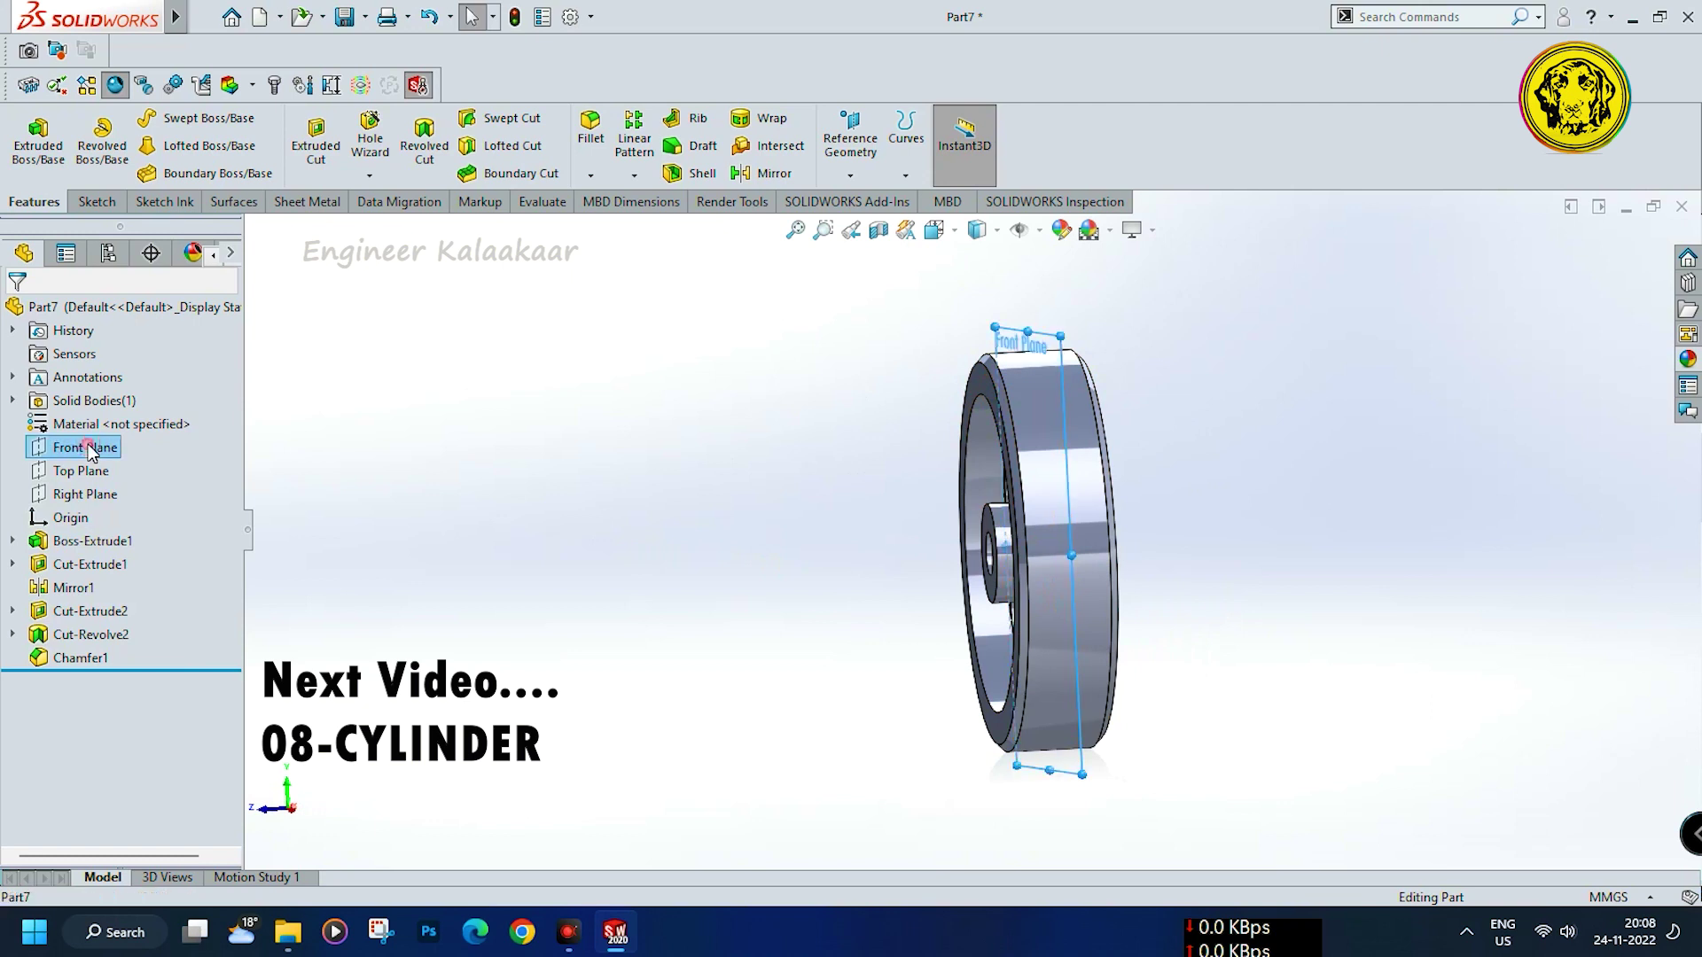
{"action": "middle_click_drag", "start_coordinate": [608, 589], "coordinate": [538, 610]}
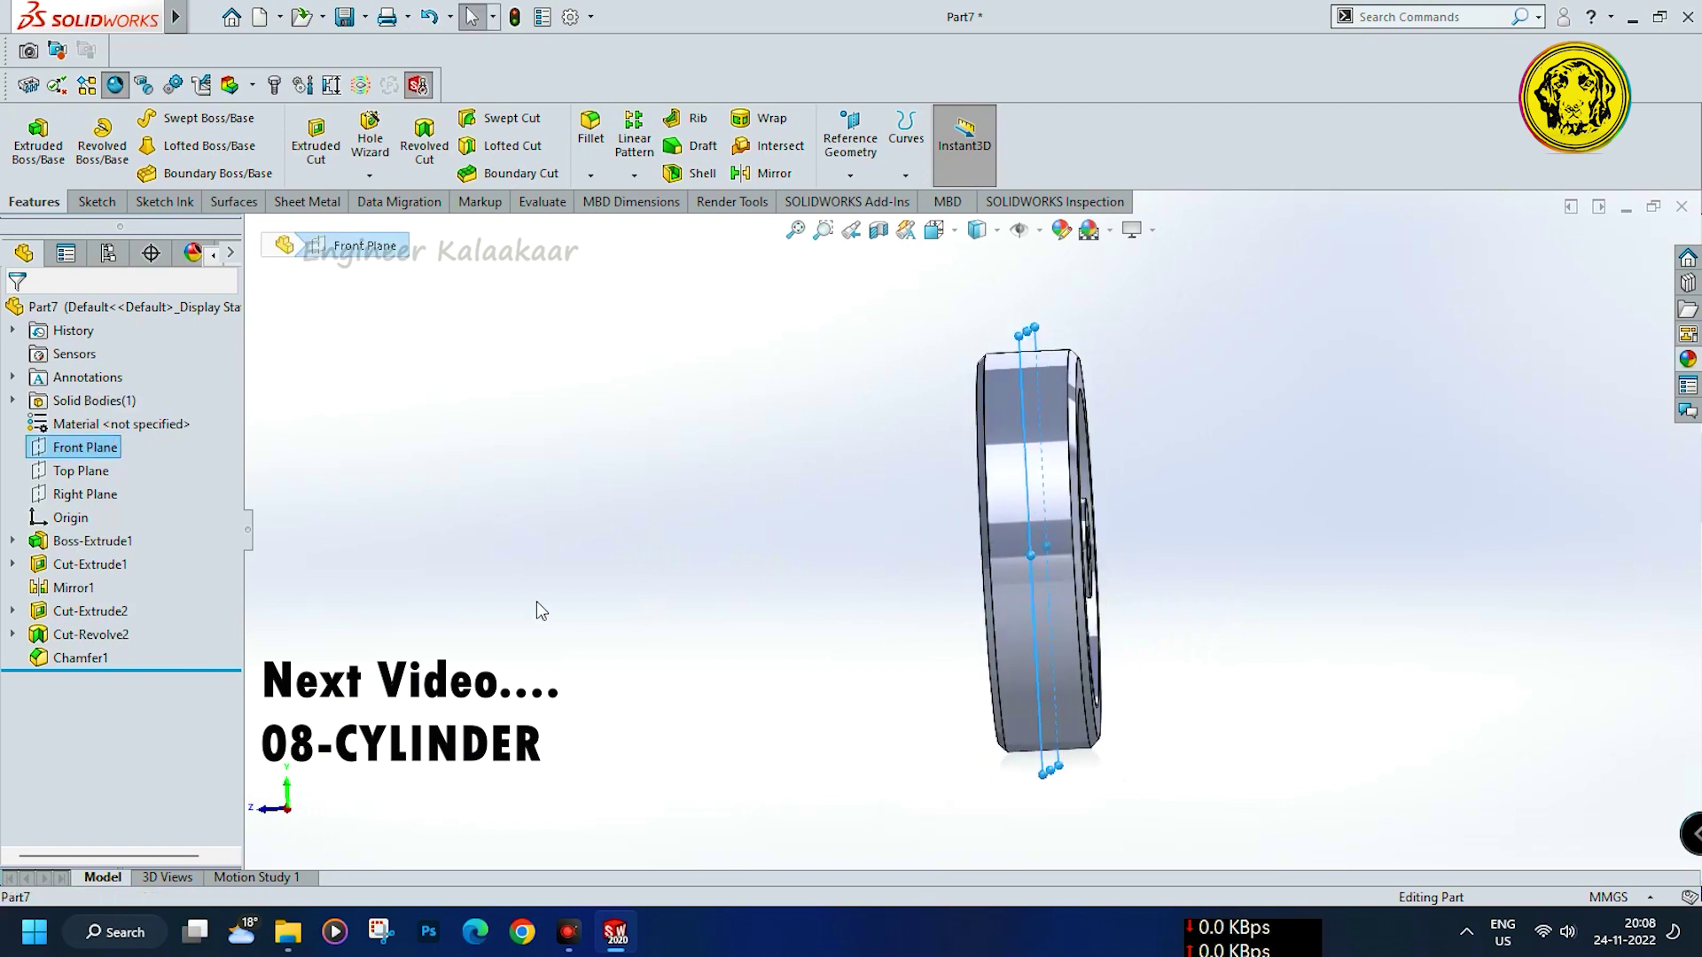
{"action": "left_click", "coordinate": [84, 493]}
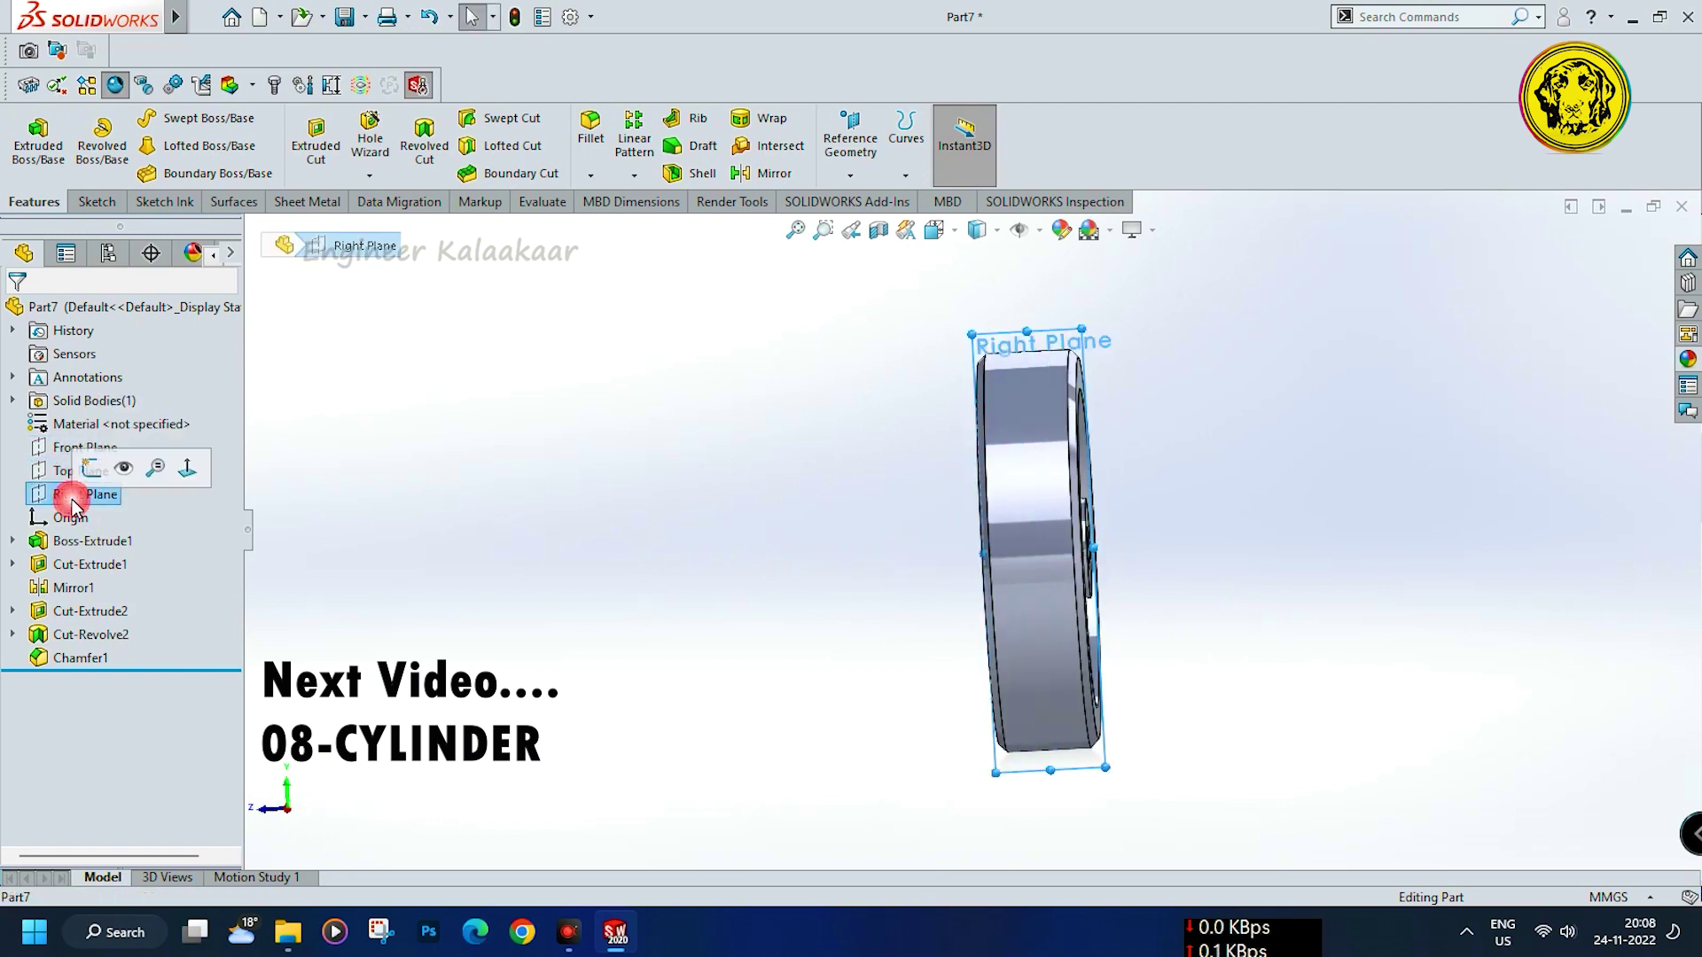
{"action": "left_click", "coordinate": [878, 232]}
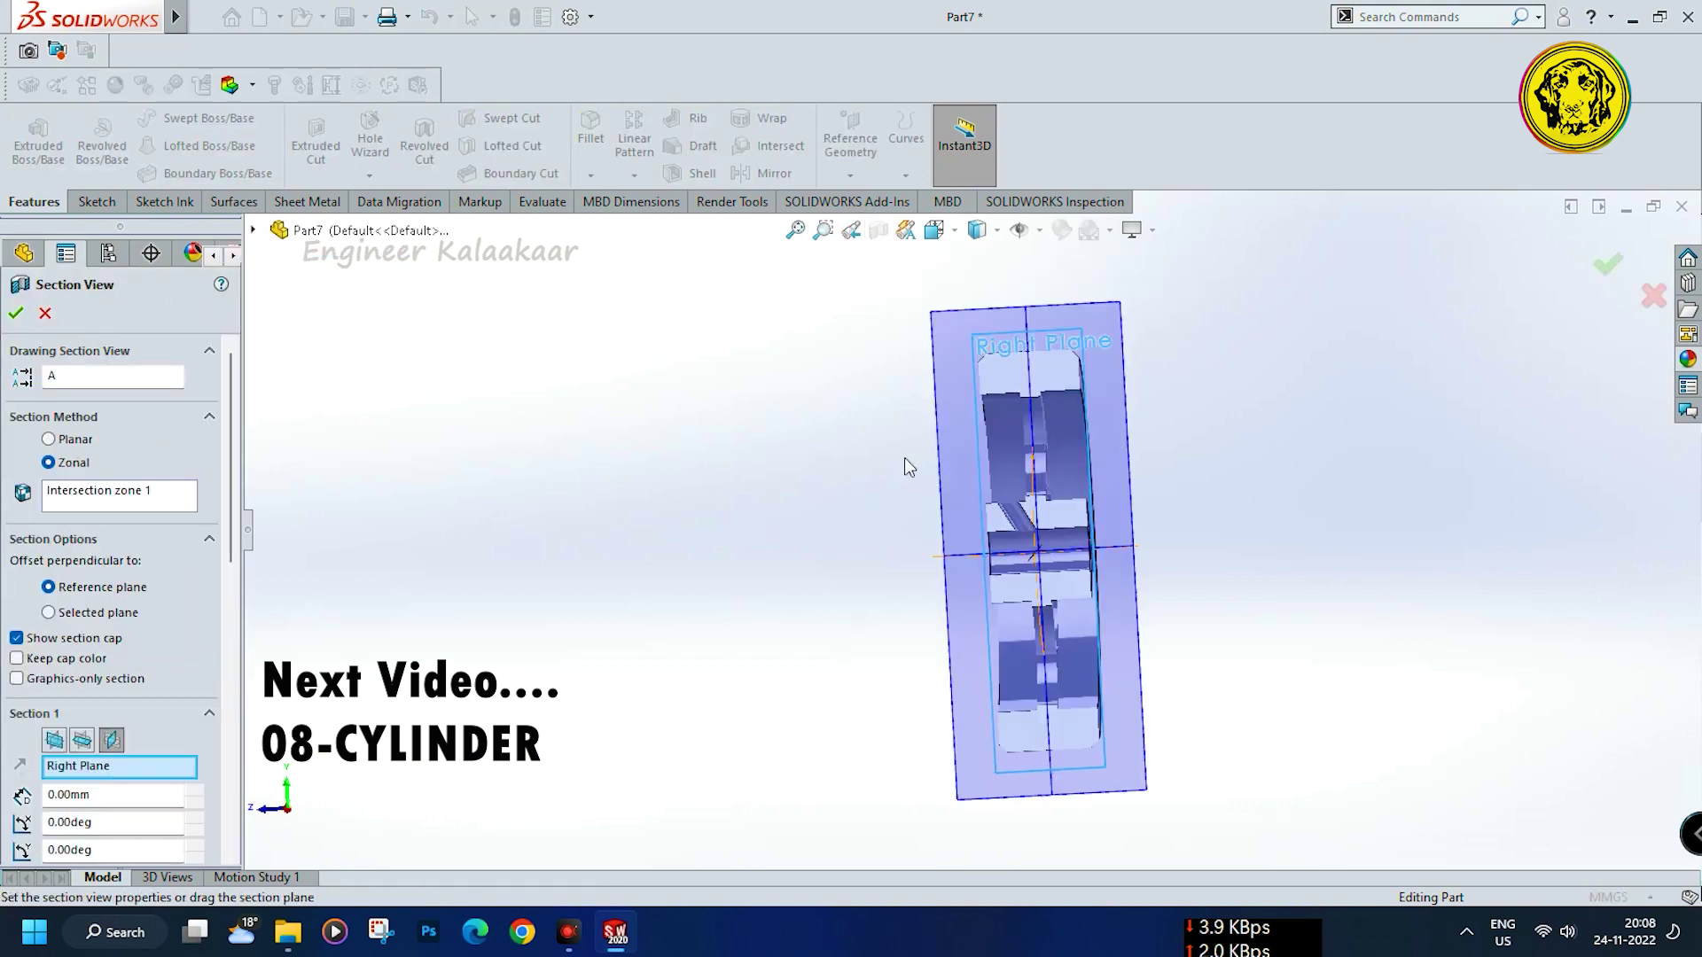
{"action": "left_click", "coordinate": [1606, 262]}
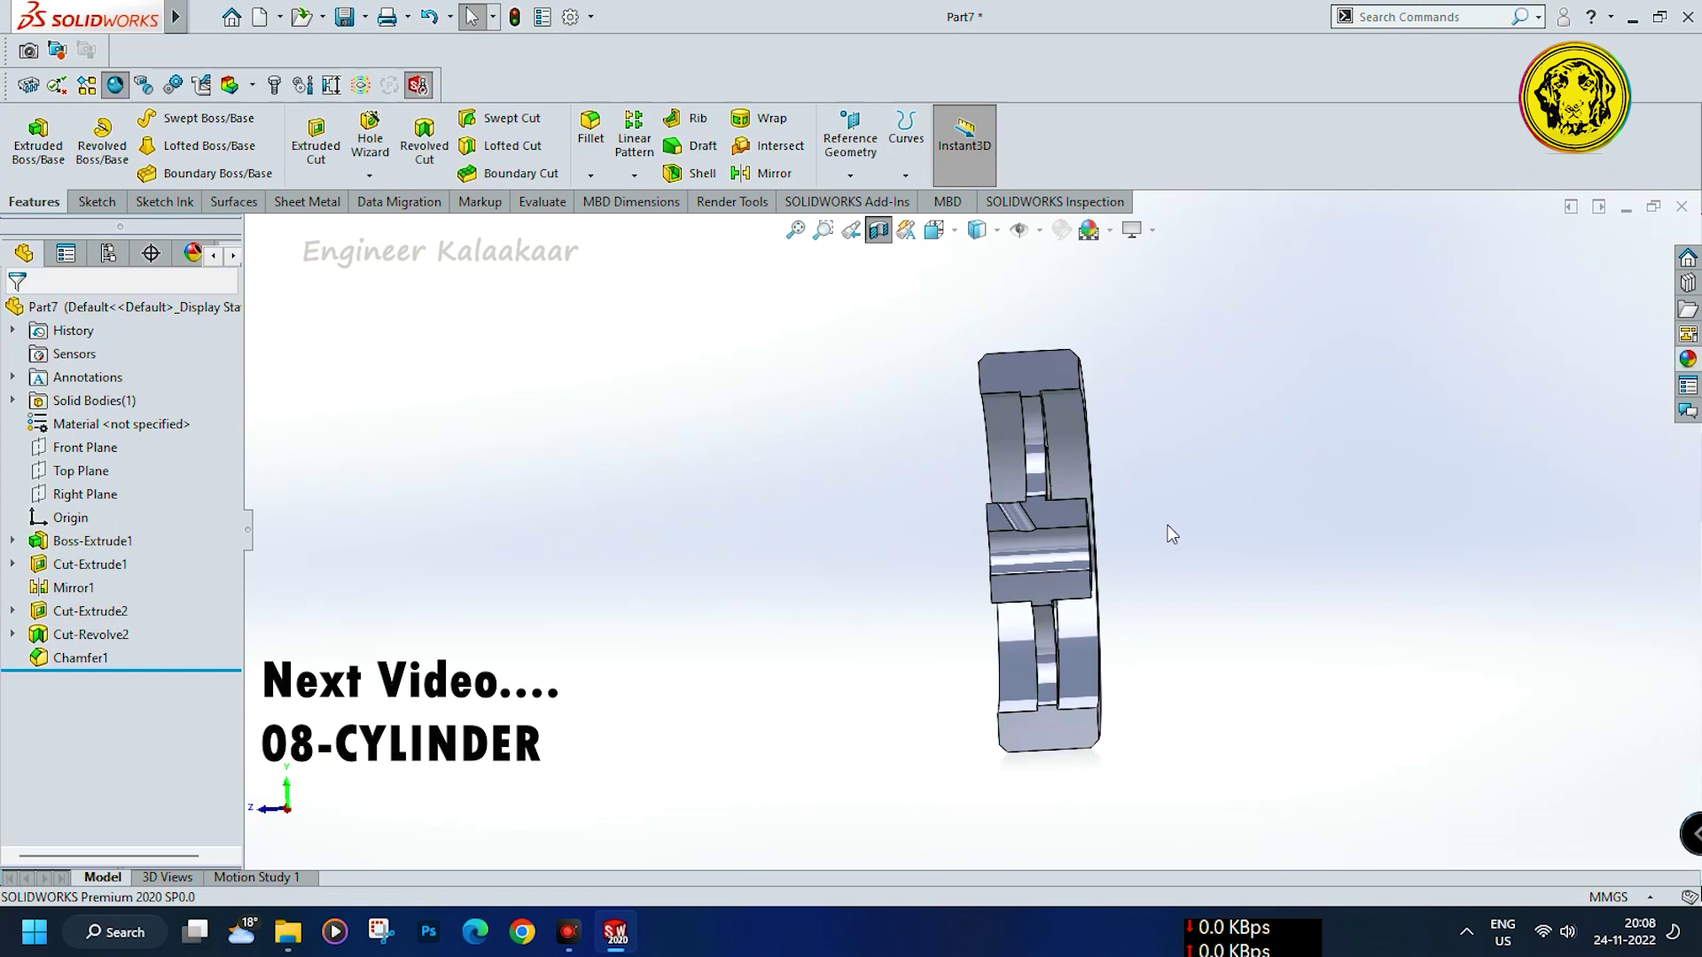
{"action": "key", "text": "ctrl+4"}
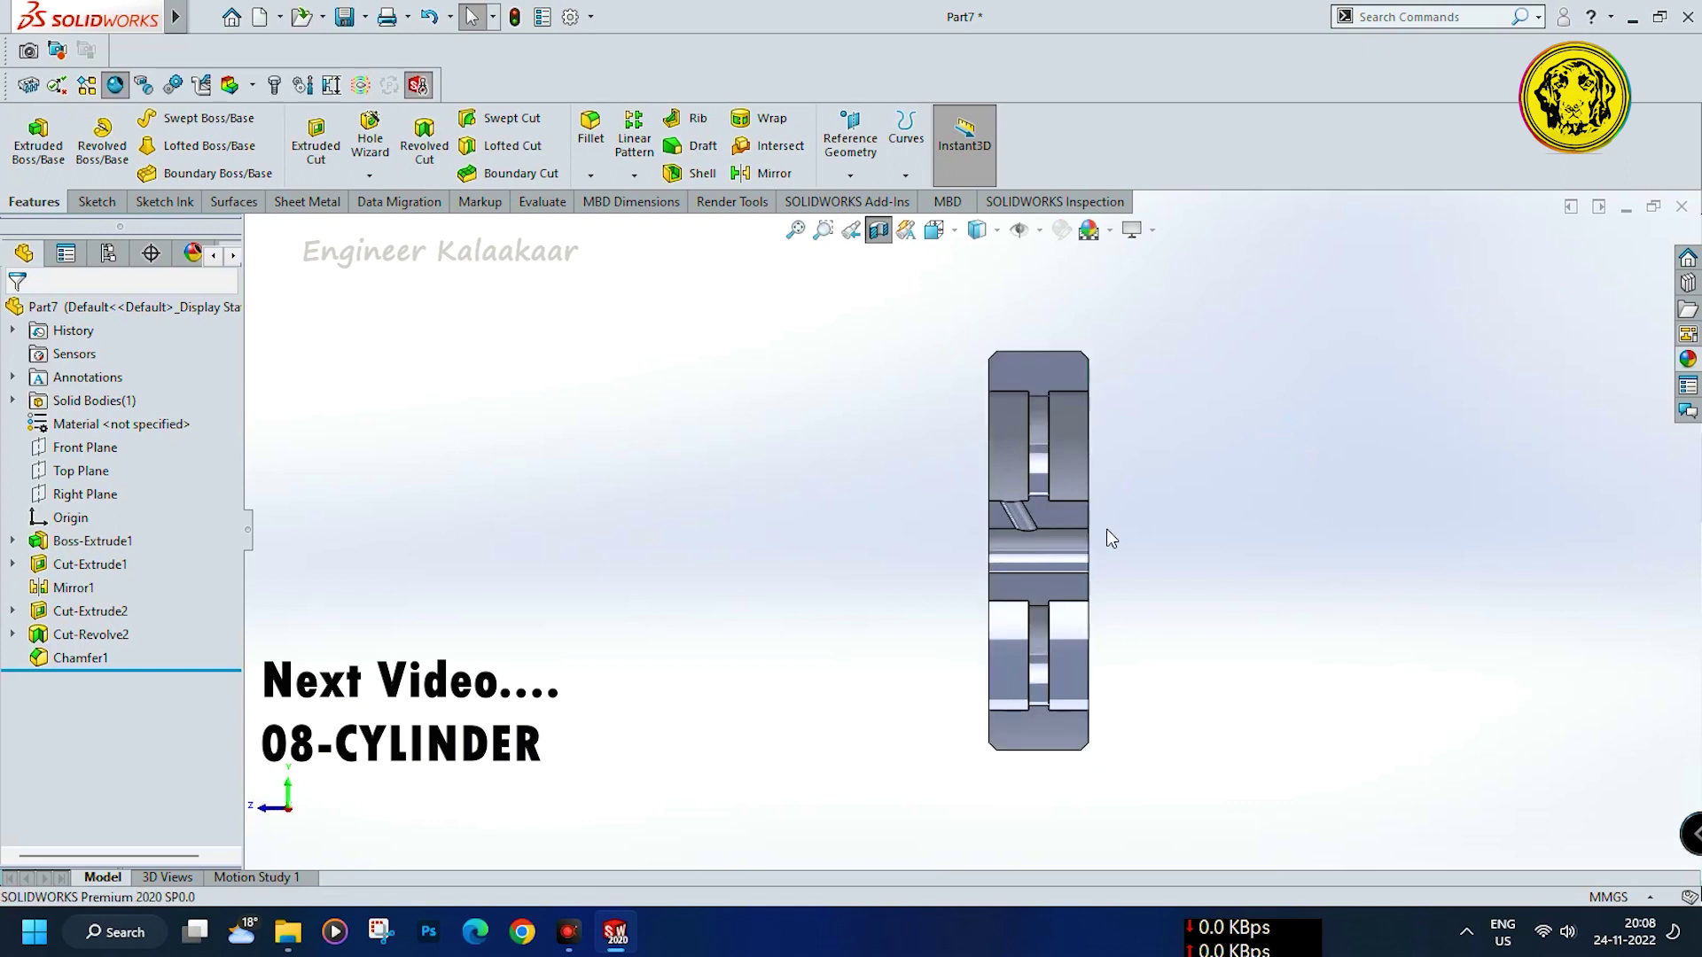
{"action": "scroll", "coordinate": [1073, 523], "scroll_direction": "down", "scroll_amount": 2}
{"action": "scroll", "coordinate": [1071, 523], "scroll_direction": "down", "scroll_amount": 4}
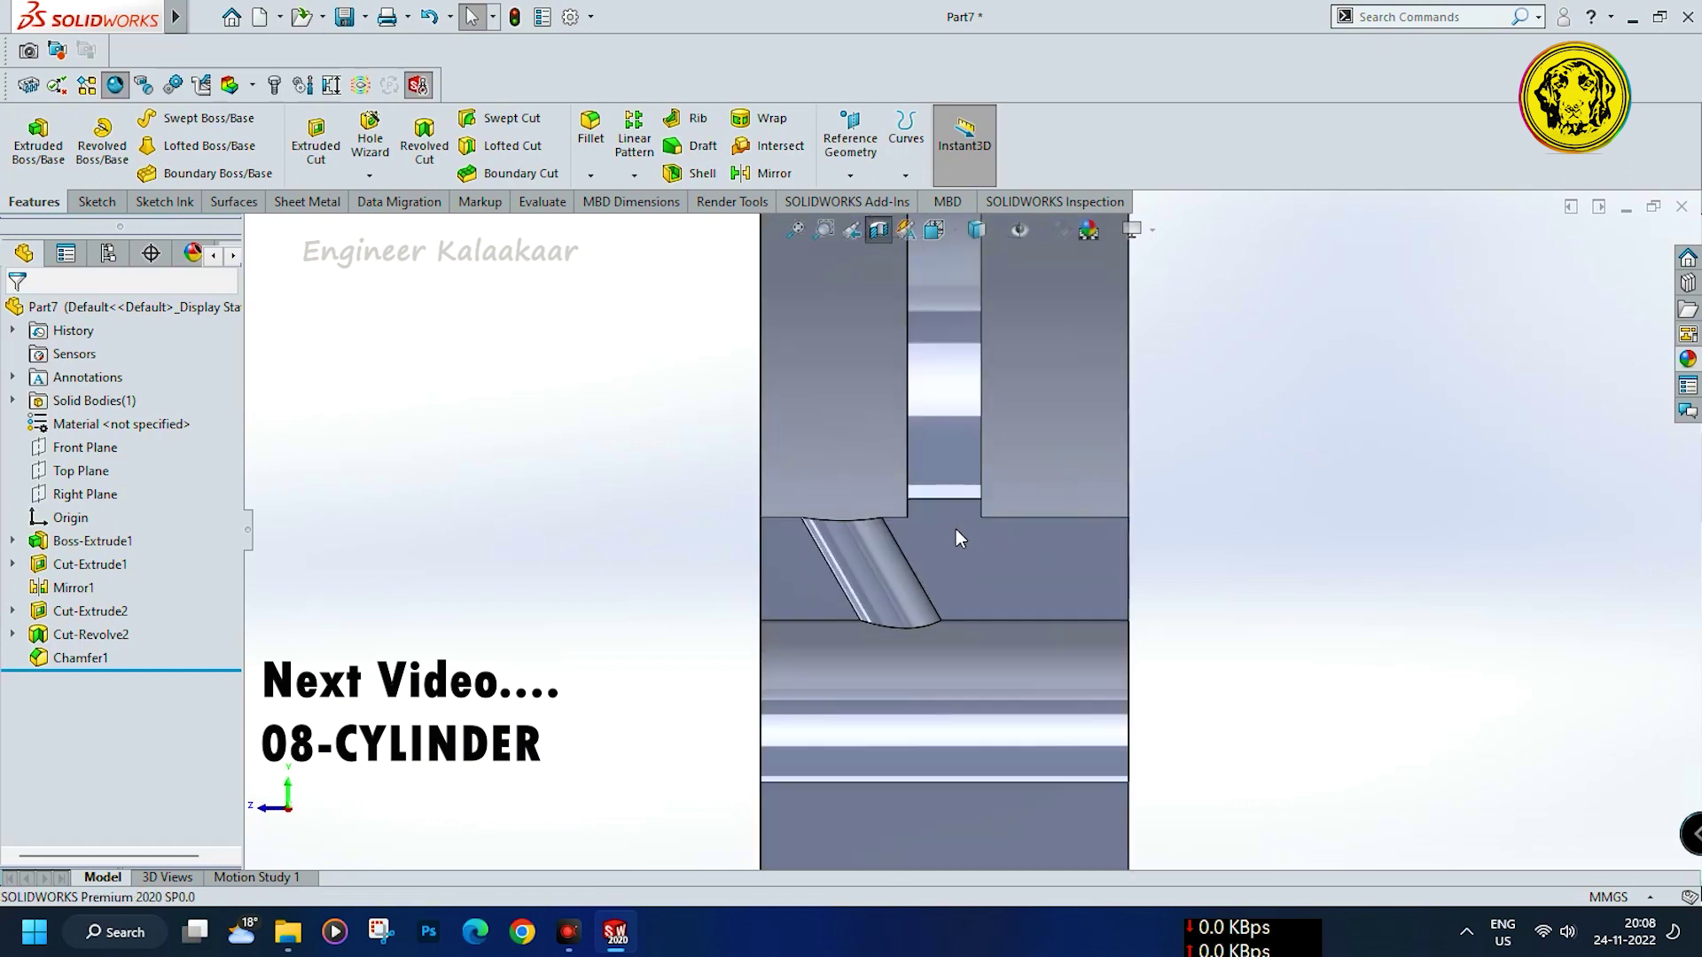
{"action": "middle_click_drag", "start_coordinate": [953, 532], "coordinate": [382, 535]}
{"action": "scroll", "coordinate": [1009, 554], "scroll_direction": "up", "scroll_amount": 5}
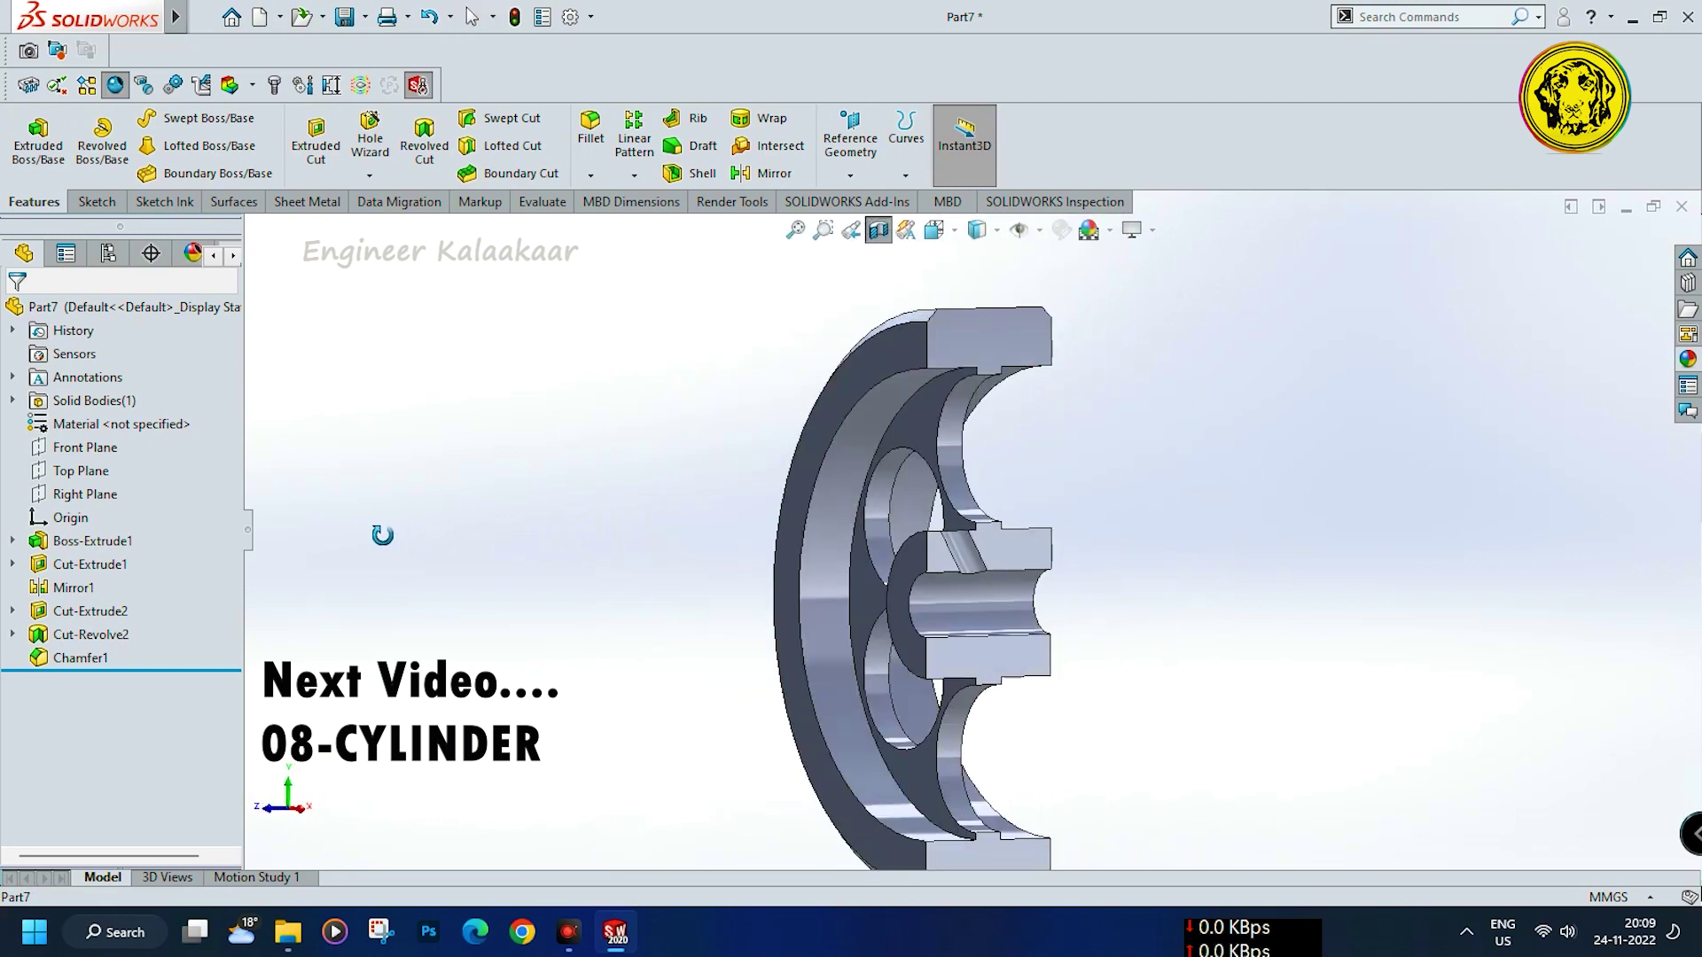
Turn off the section view and inspect the complete flywheel from both sides
{"action": "left_click", "coordinate": [878, 230]}
{"action": "scroll", "coordinate": [870, 483], "scroll_direction": "up", "scroll_amount": 3}
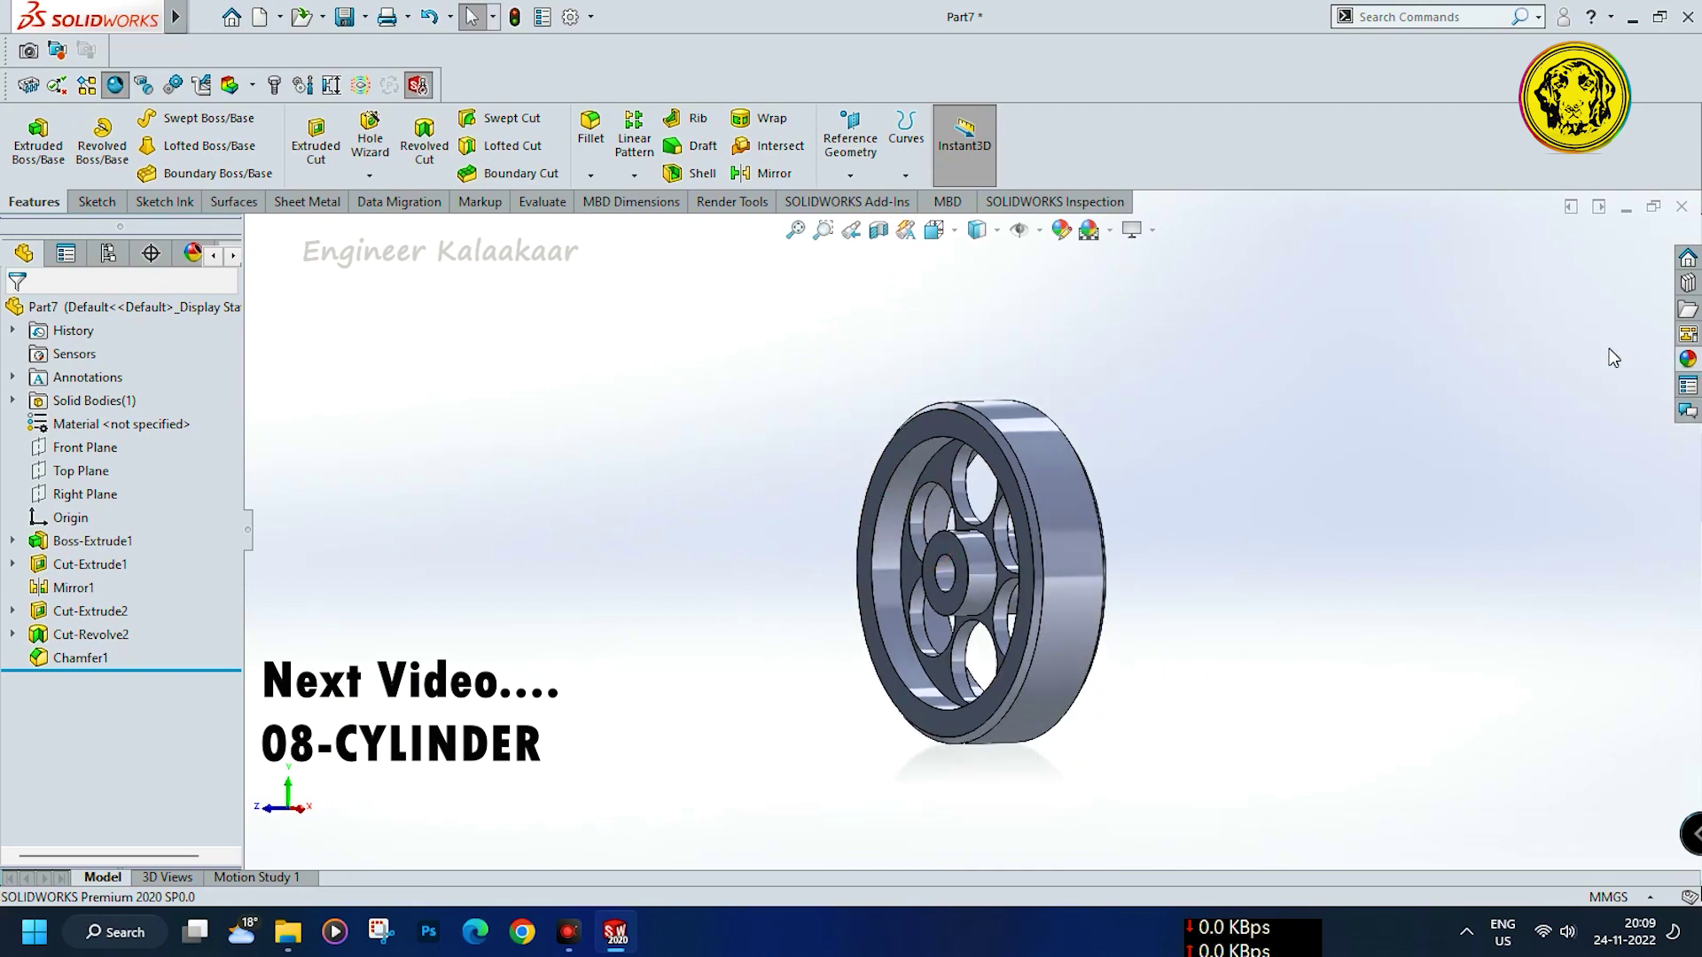
{"action": "middle_click_drag", "start_coordinate": [1182, 683], "coordinate": [761, 649]}
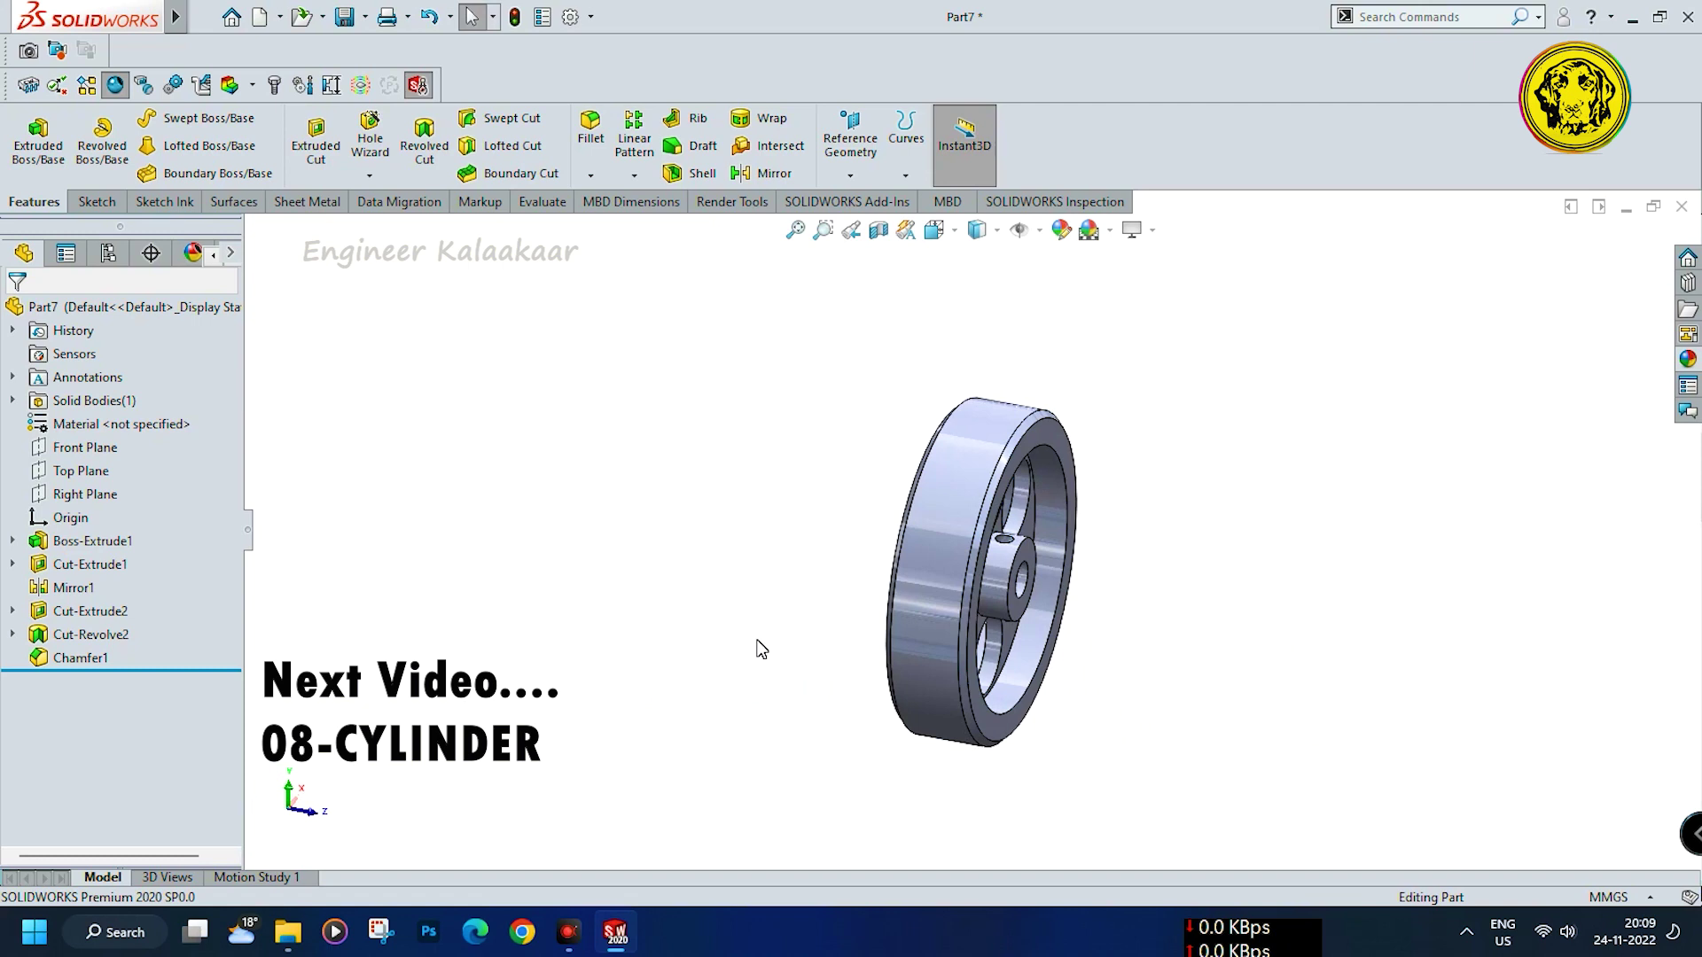
{"action": "key", "text": "ctrl+7"}
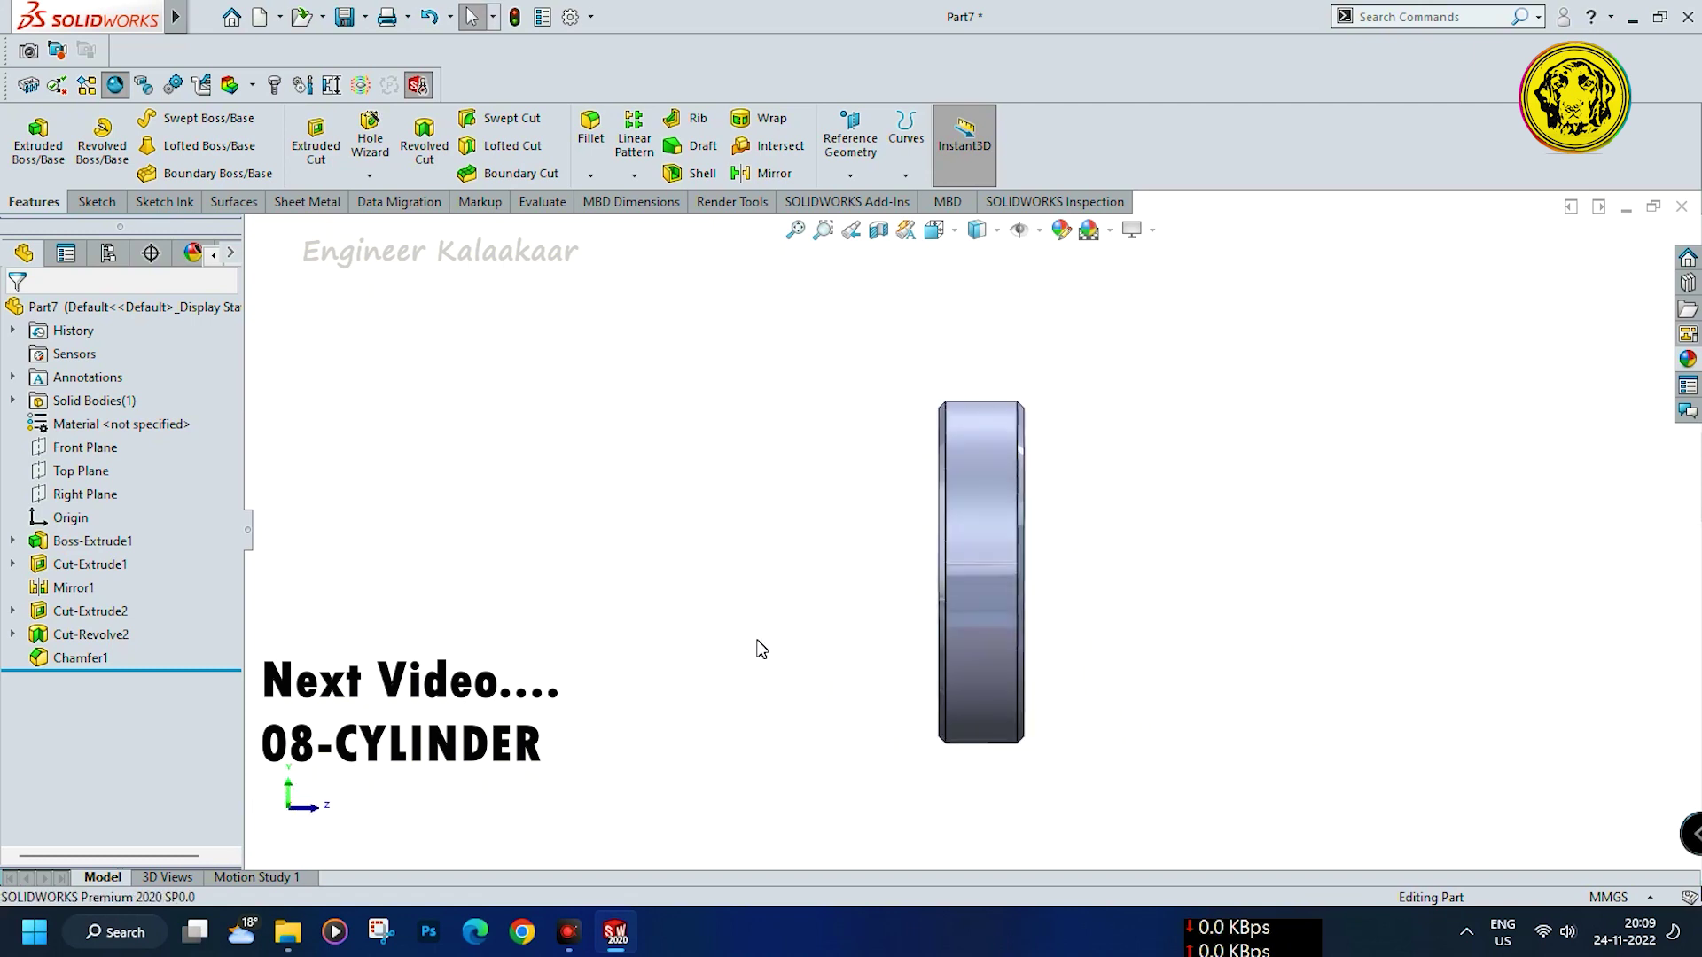